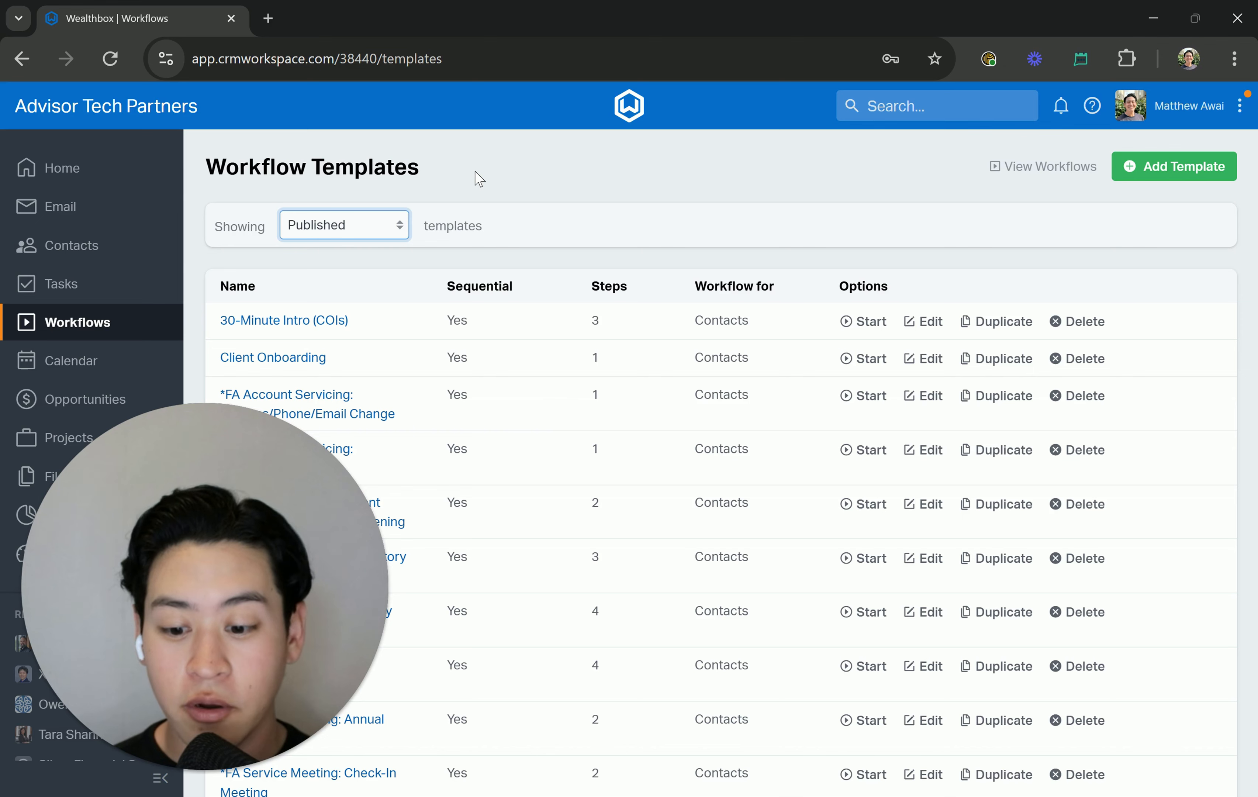
left_click(108, 319)
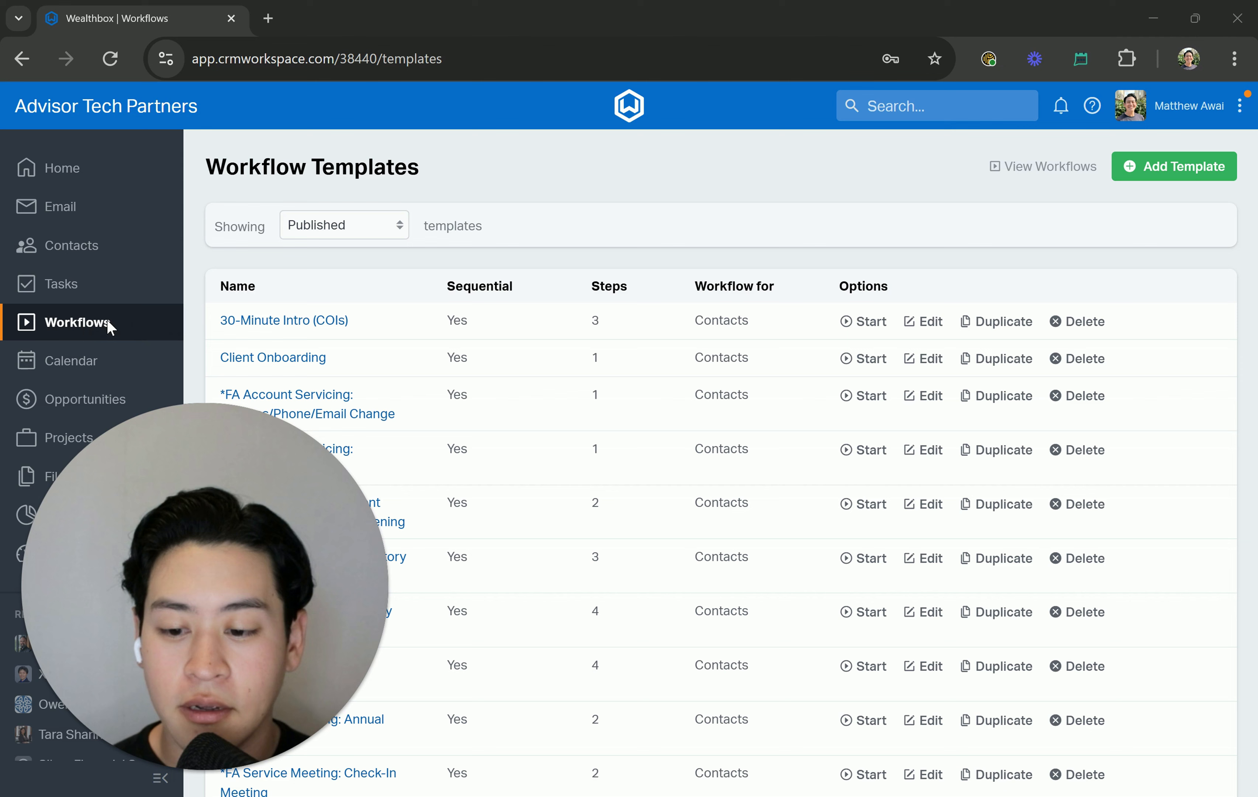
left_click(105, 321)
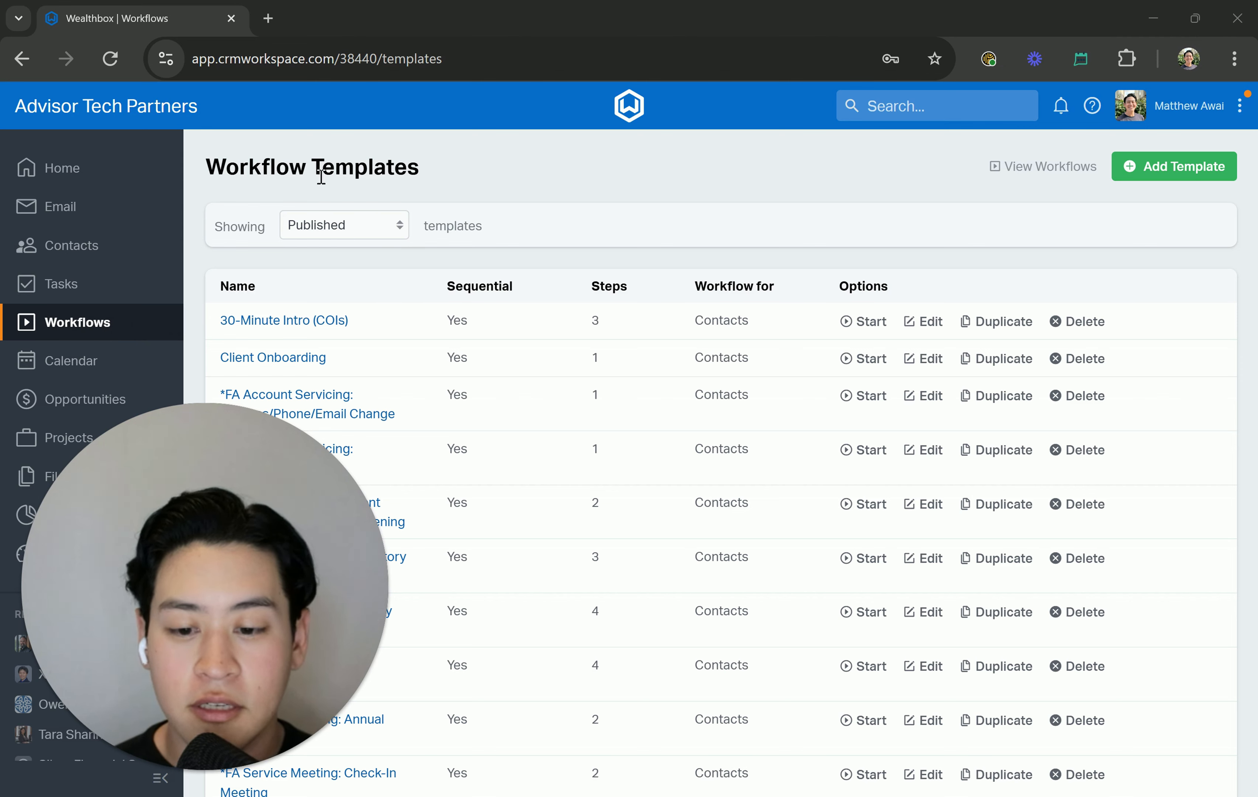
left_click_drag(319, 172, 543, 194)
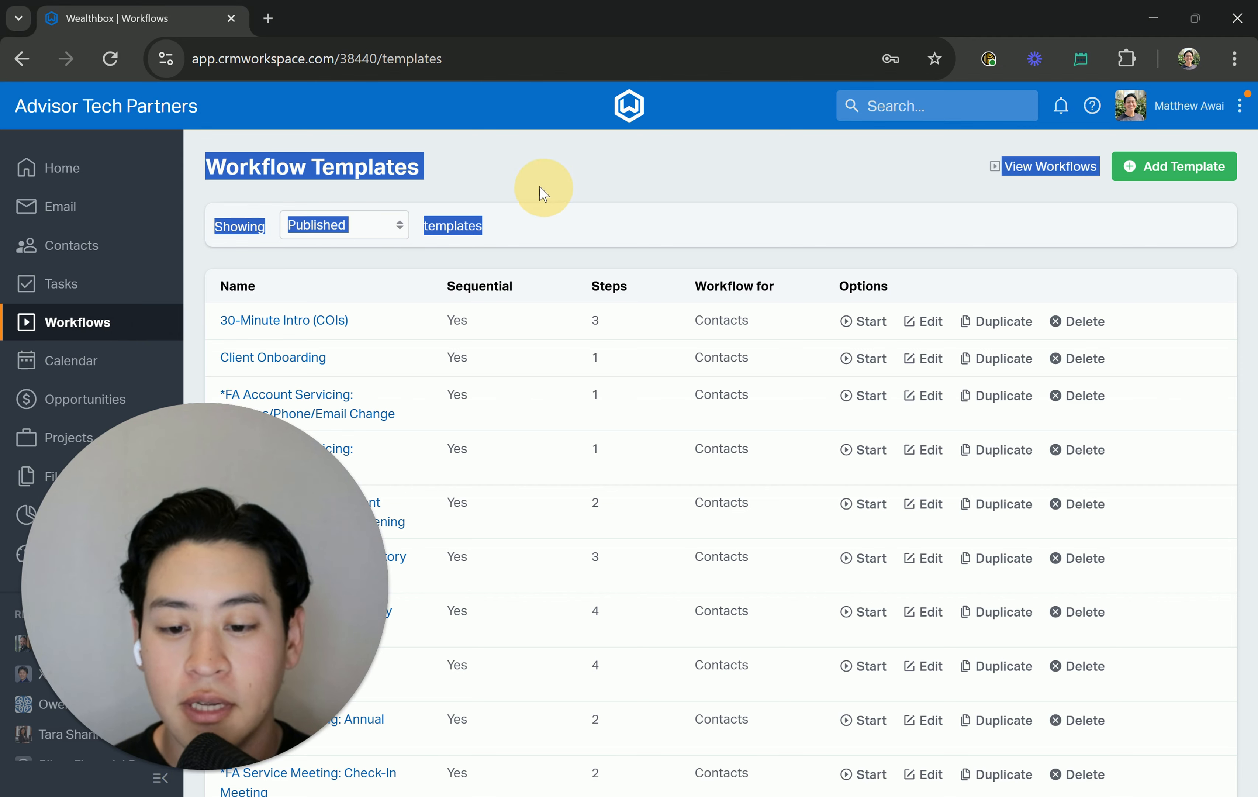
left_click(507, 186)
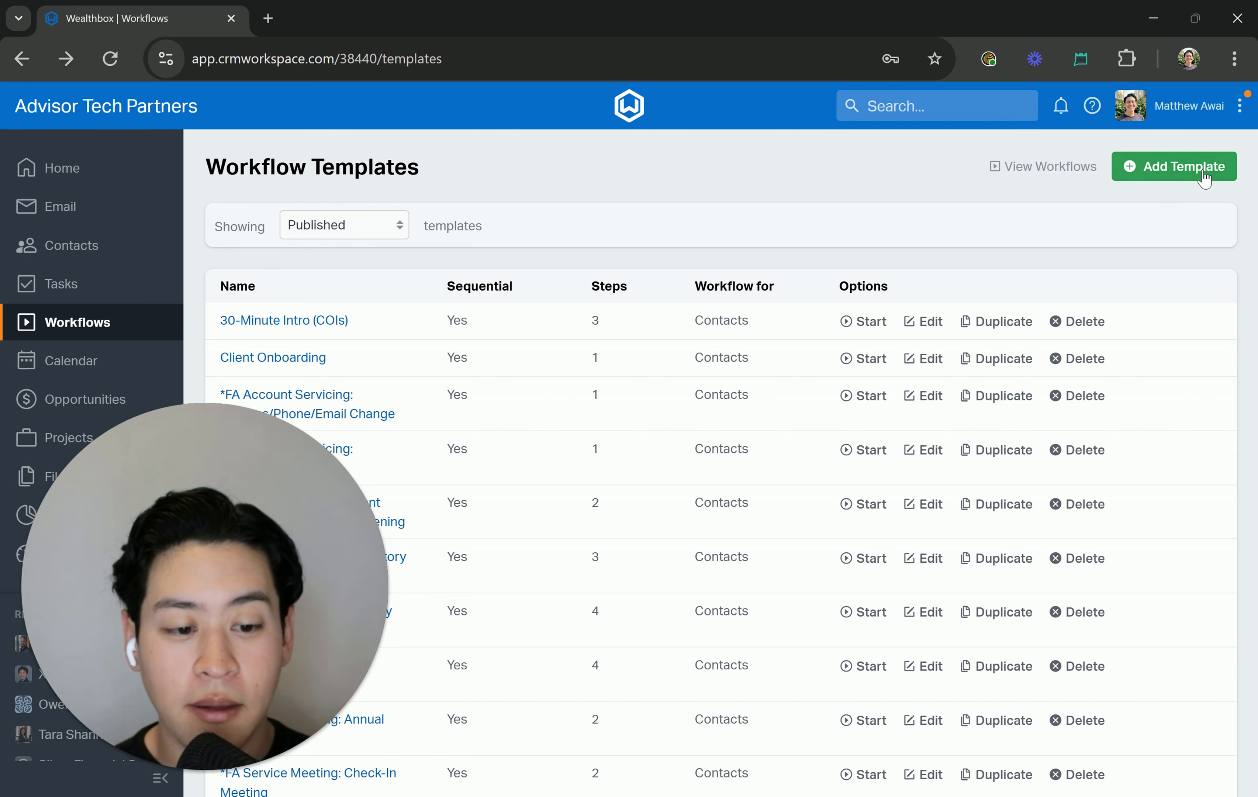
- Start a new workflow template and name it "Prospecting 1) Introduction Meeting"
left_click(1182, 178)
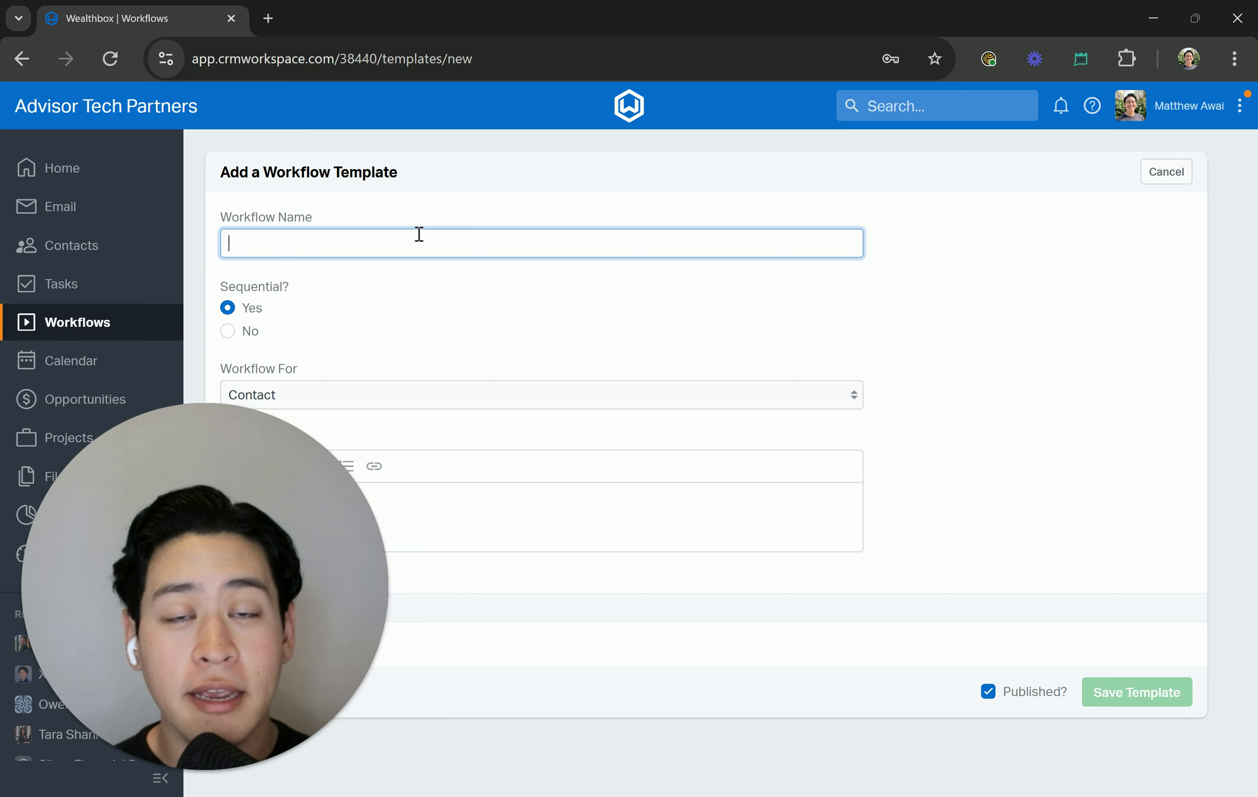
type("P")
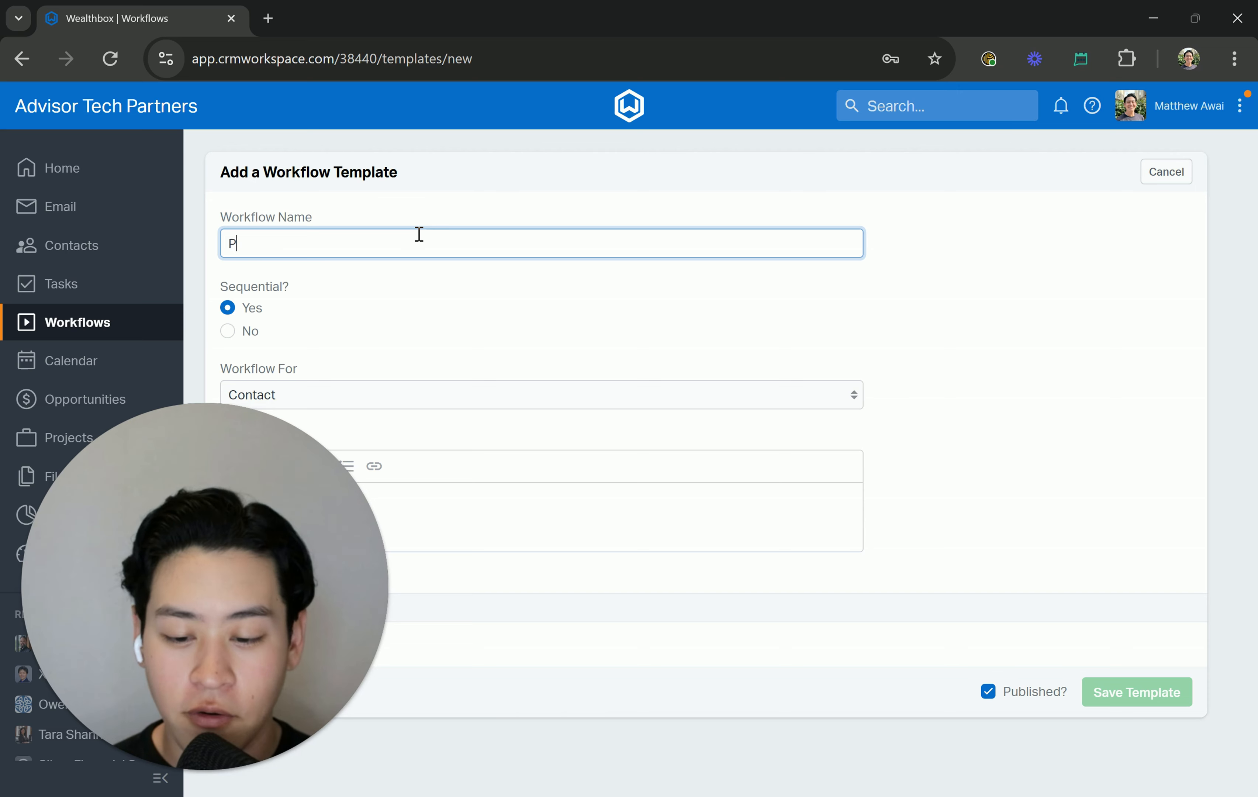
type("rospecting ")
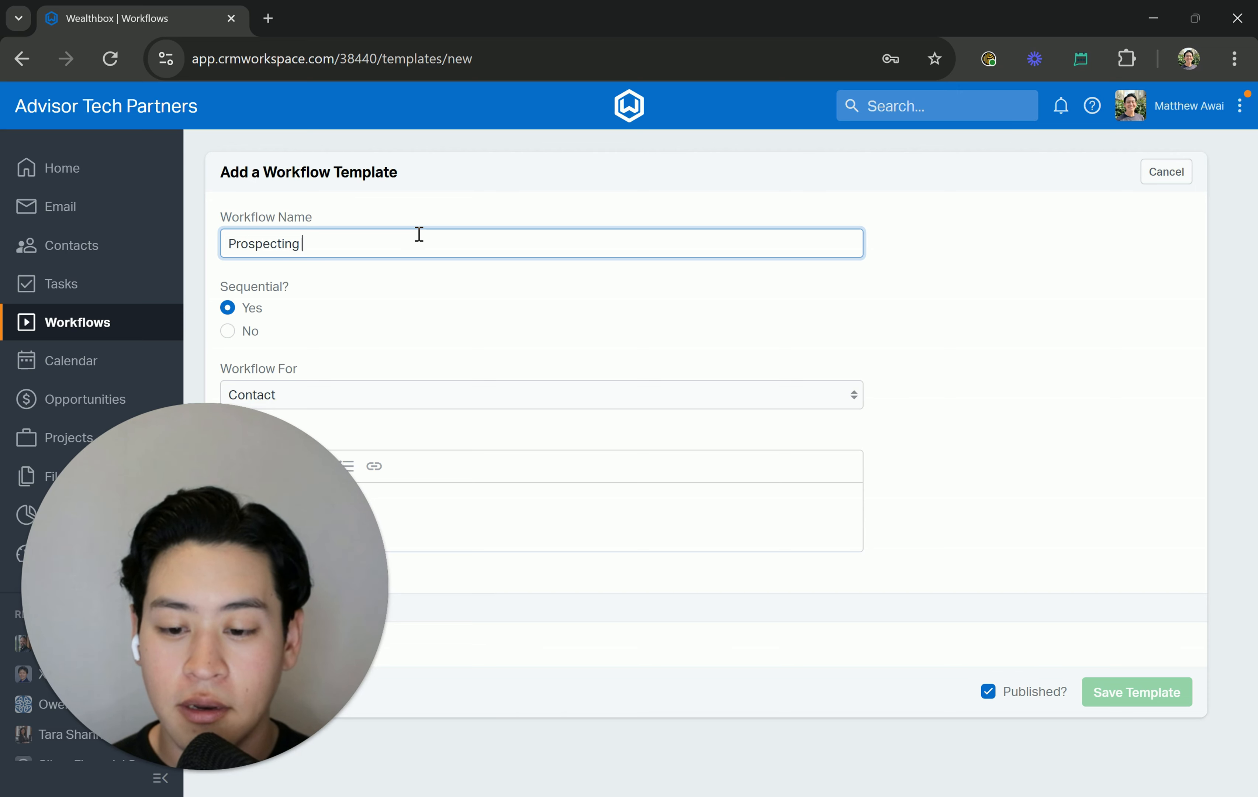
type("1) Intro")
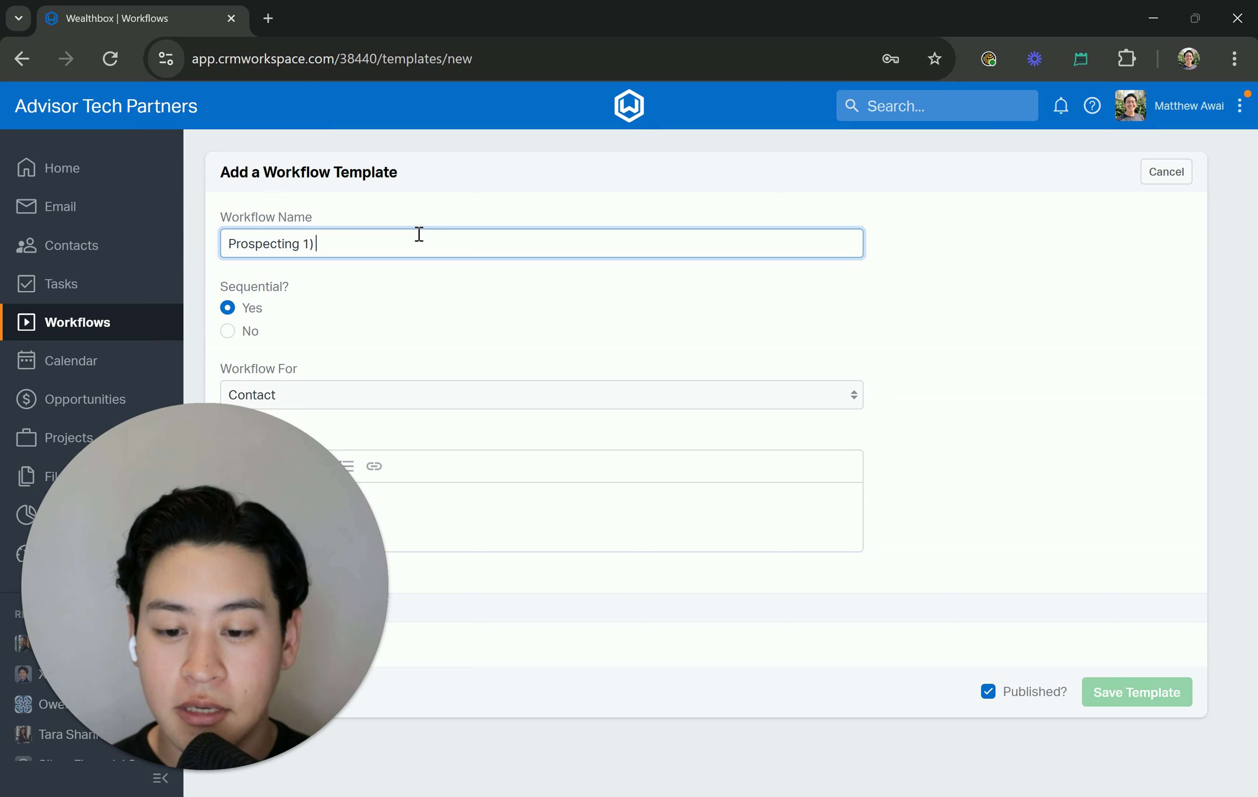
type("ductio")
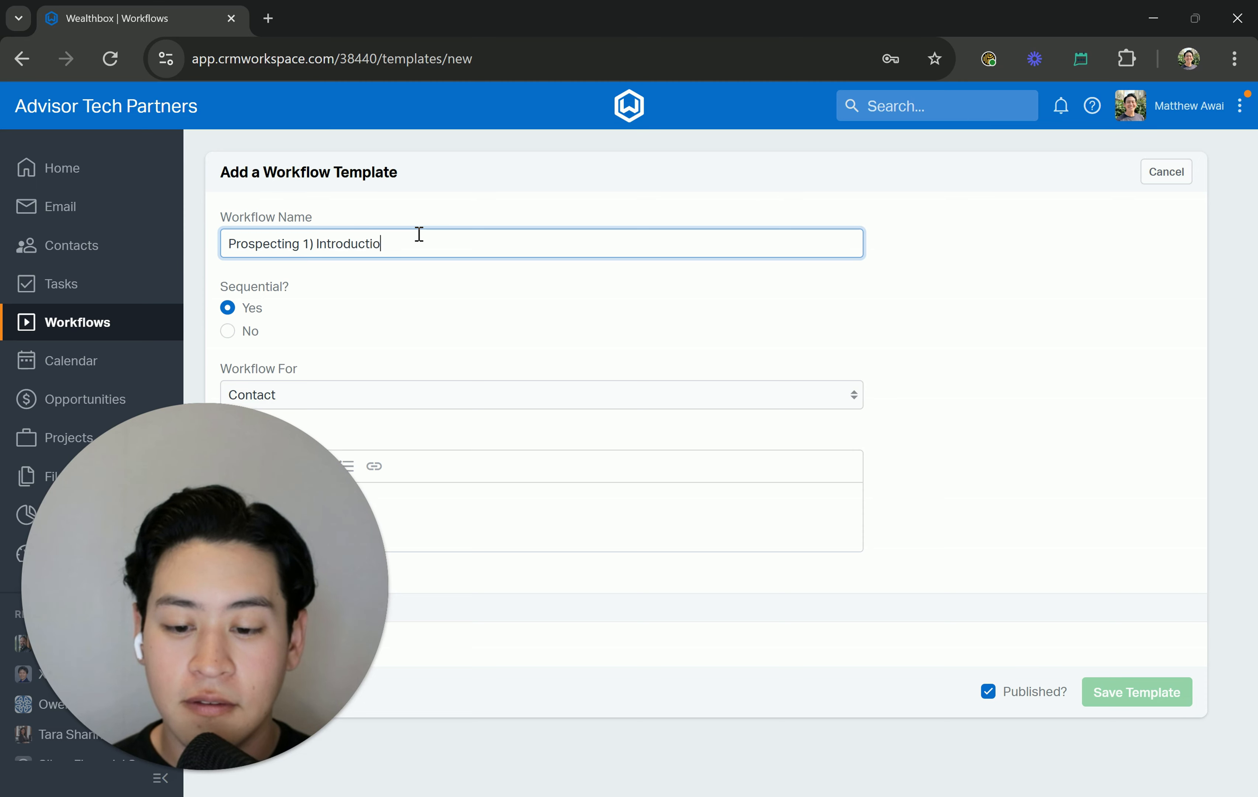
type("n Meeting")
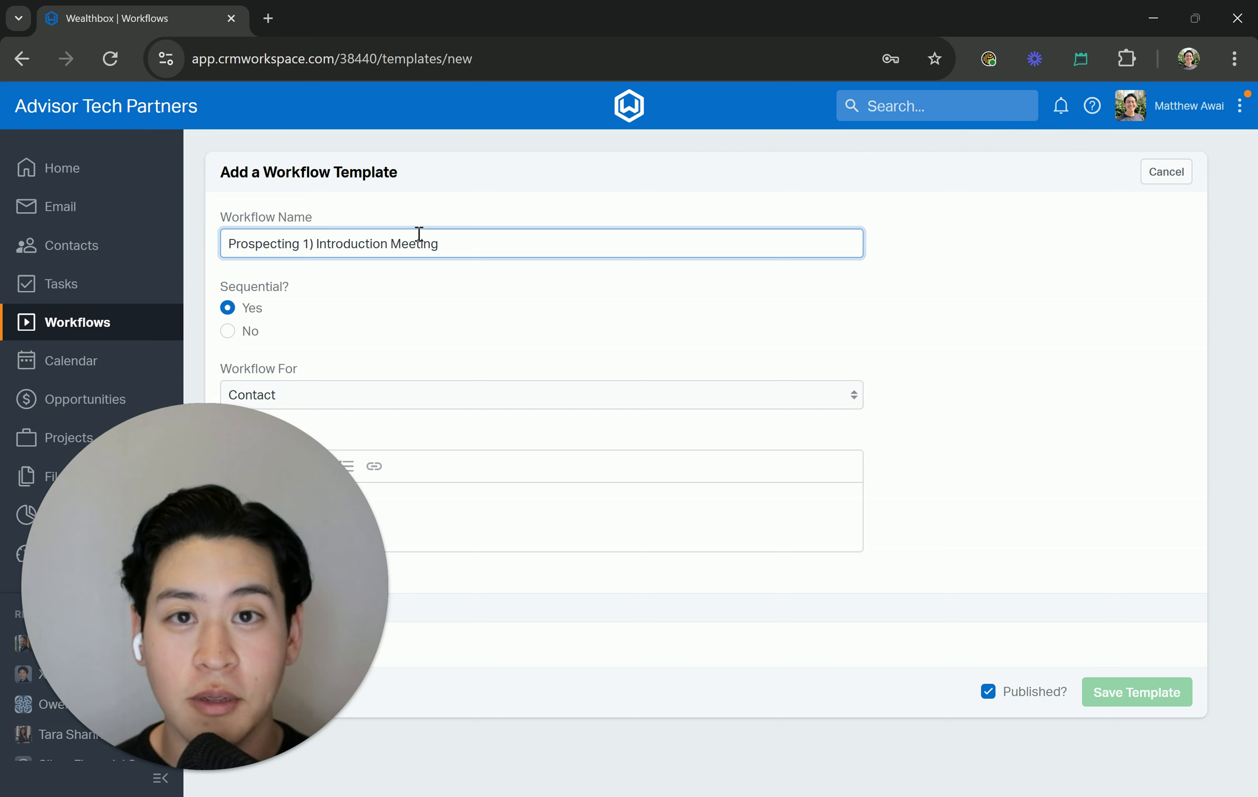
left_click_drag(314, 245, 310, 244)
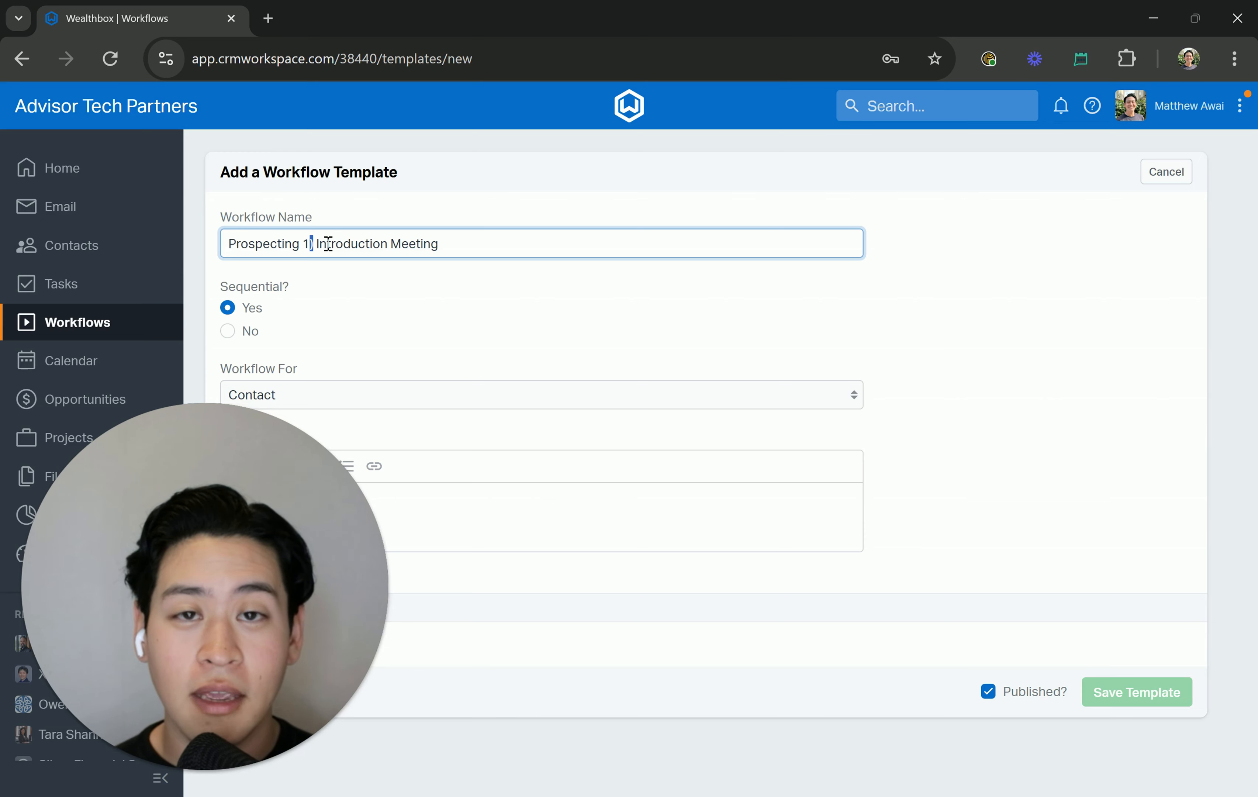
left_click(460, 244)
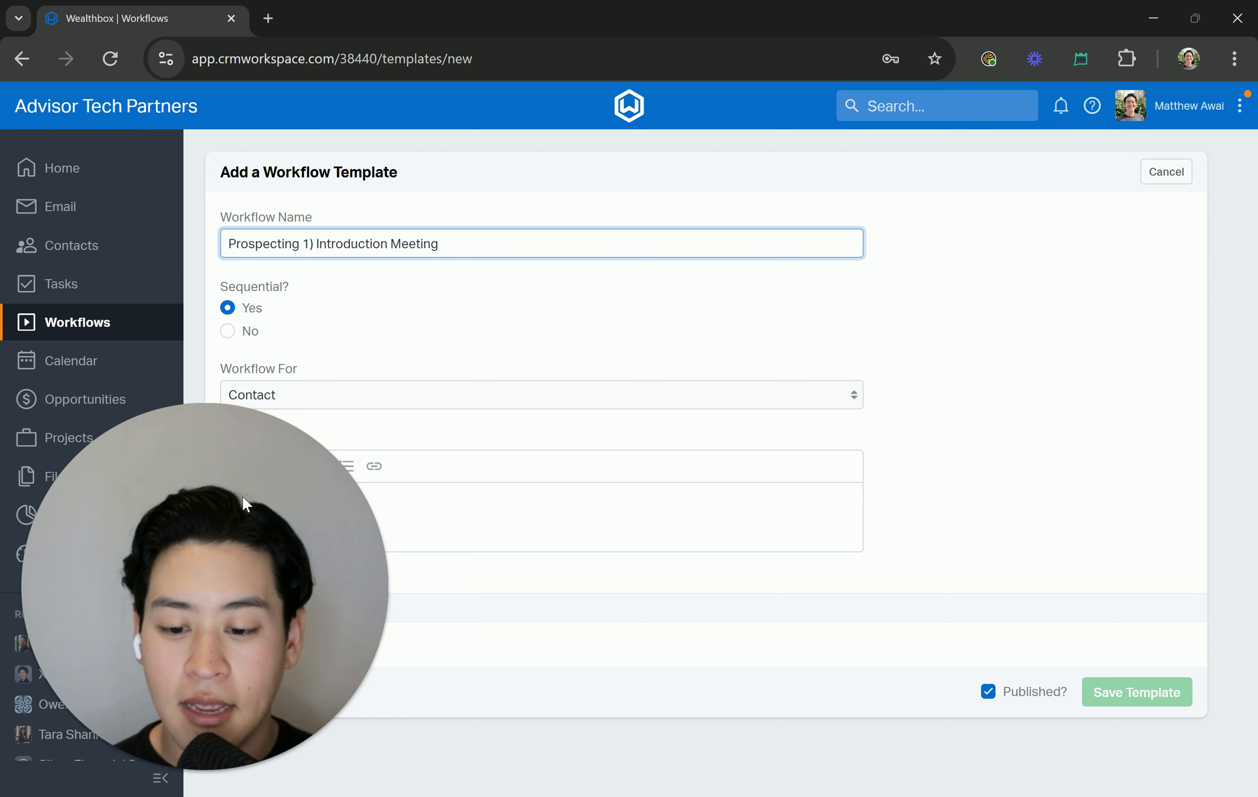
left_click_drag(243, 497, 1128, 528)
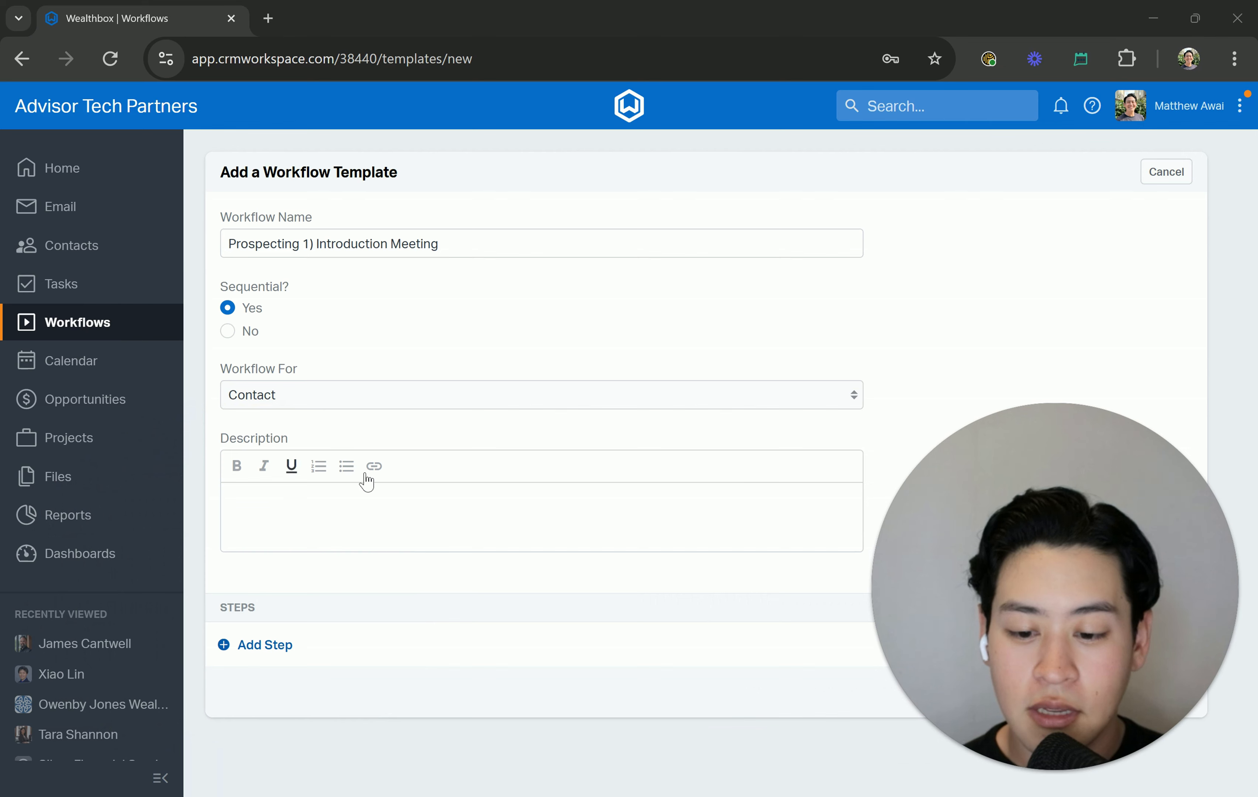
- Choose Contact as the record type the workflow template is for
left_click(257, 375)
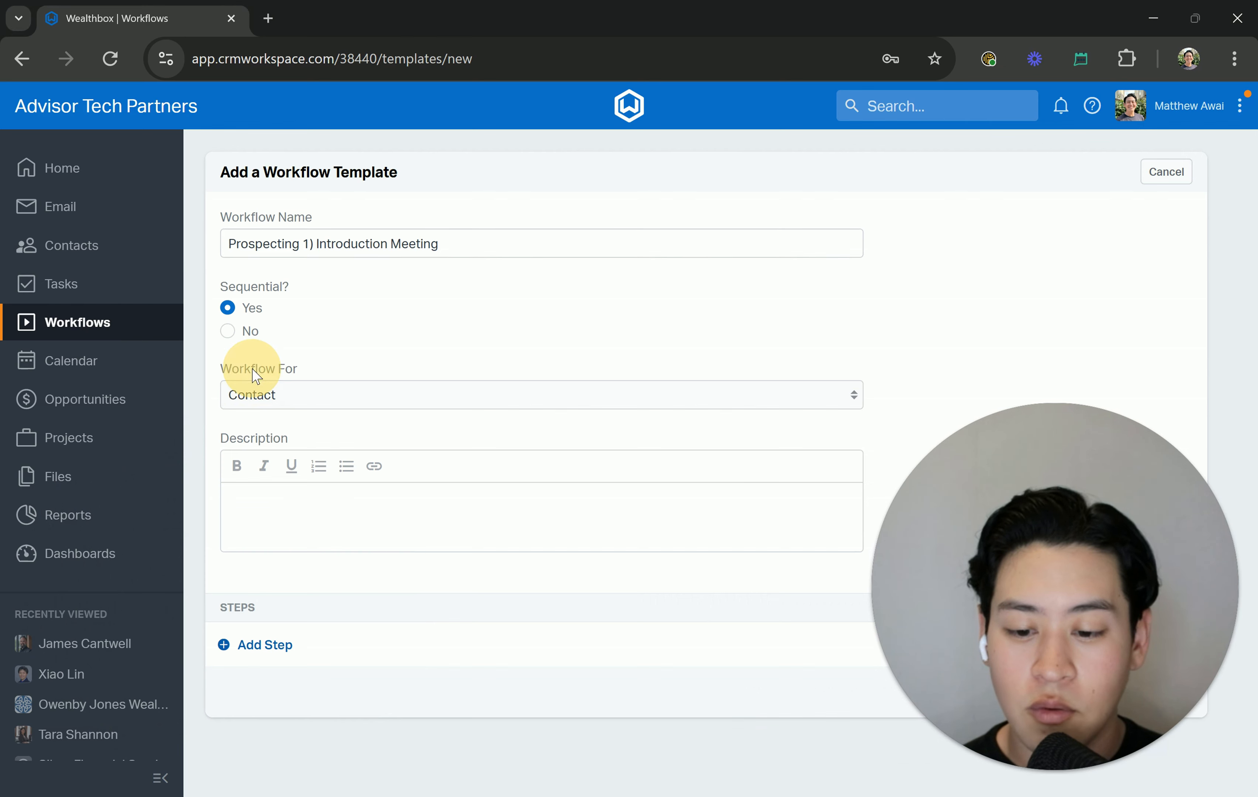
double_click(256, 375)
left_click(286, 394)
left_click(289, 420)
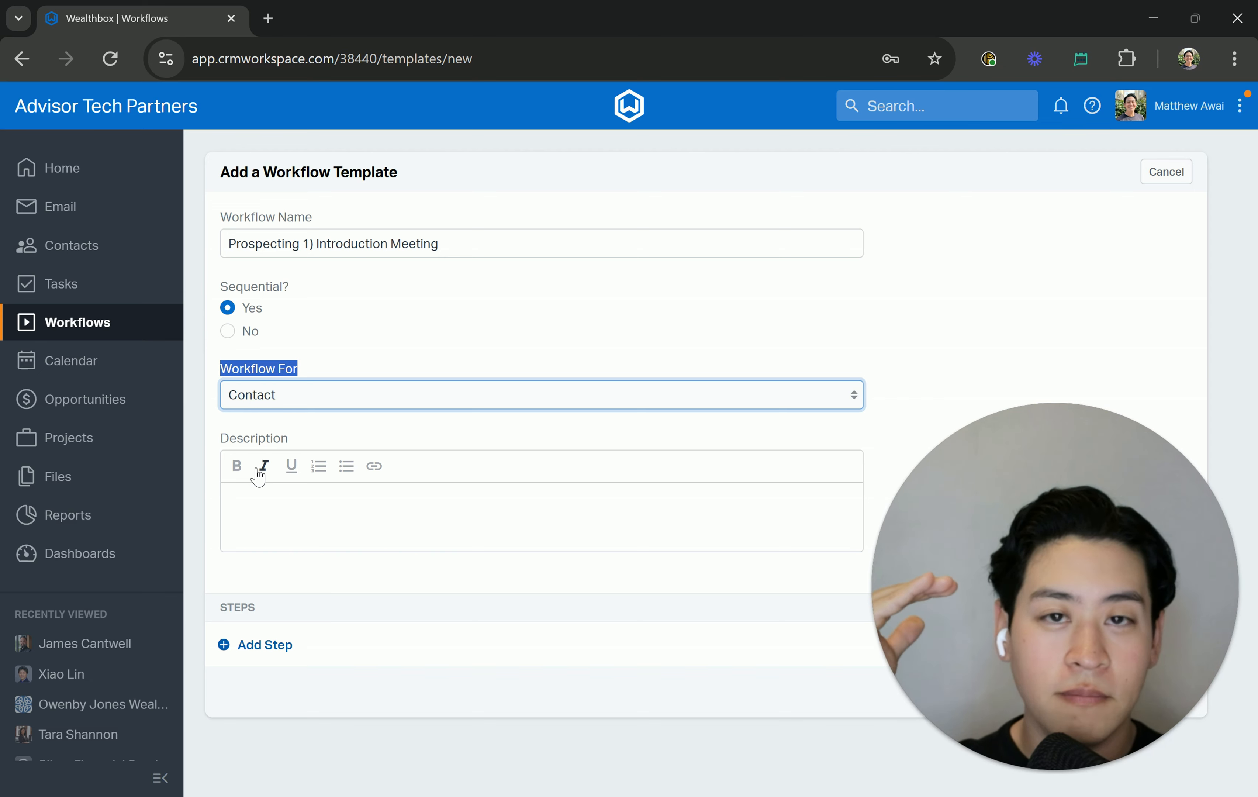
- Enter the template description "This Prospecting workflow is designed to help us hit our pre and post steps for our Introductory Meetings"
left_click(291, 515)
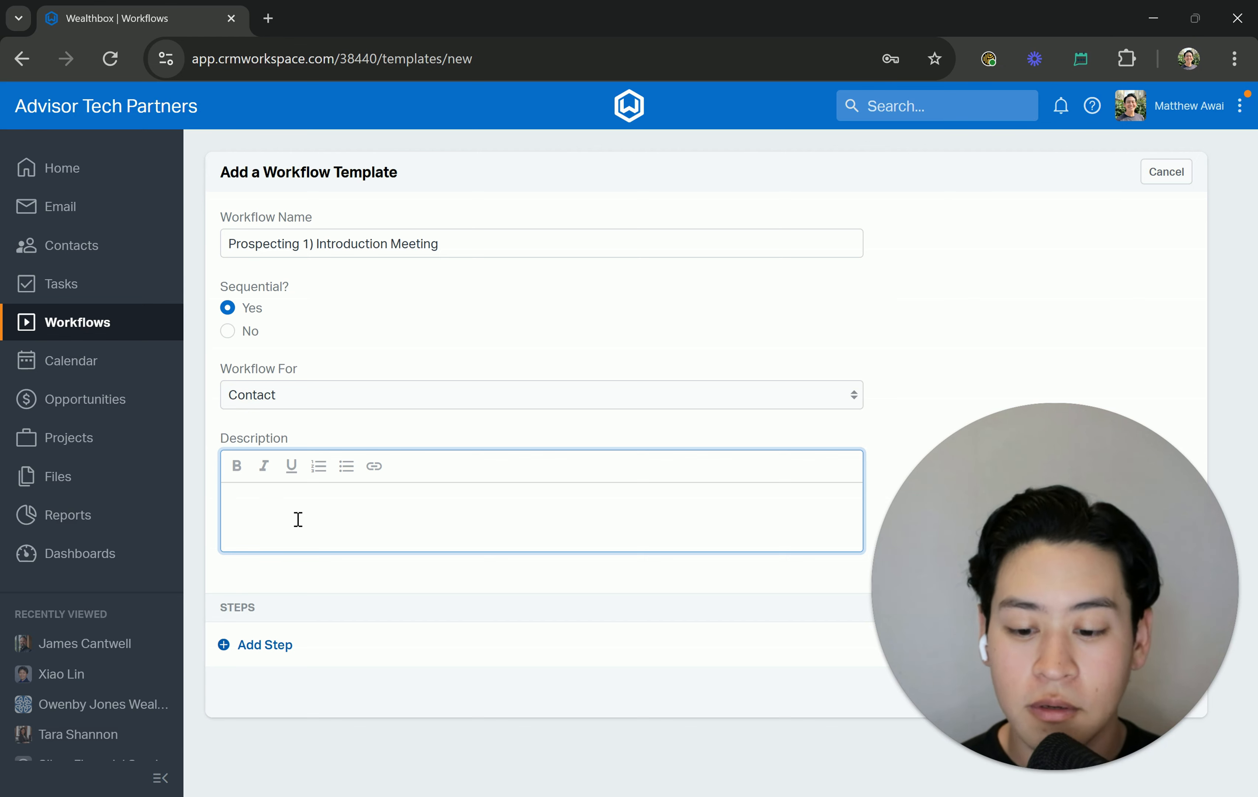
type("This ")
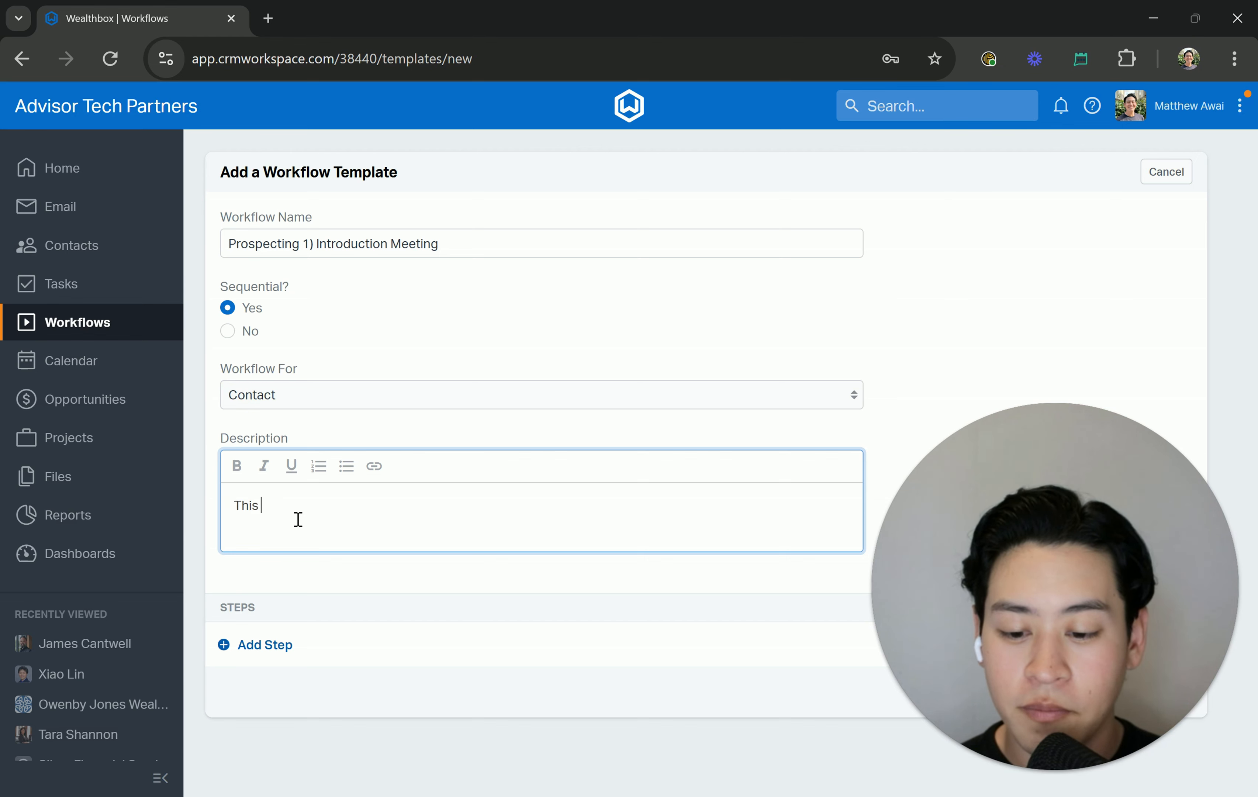
type("Prospect")
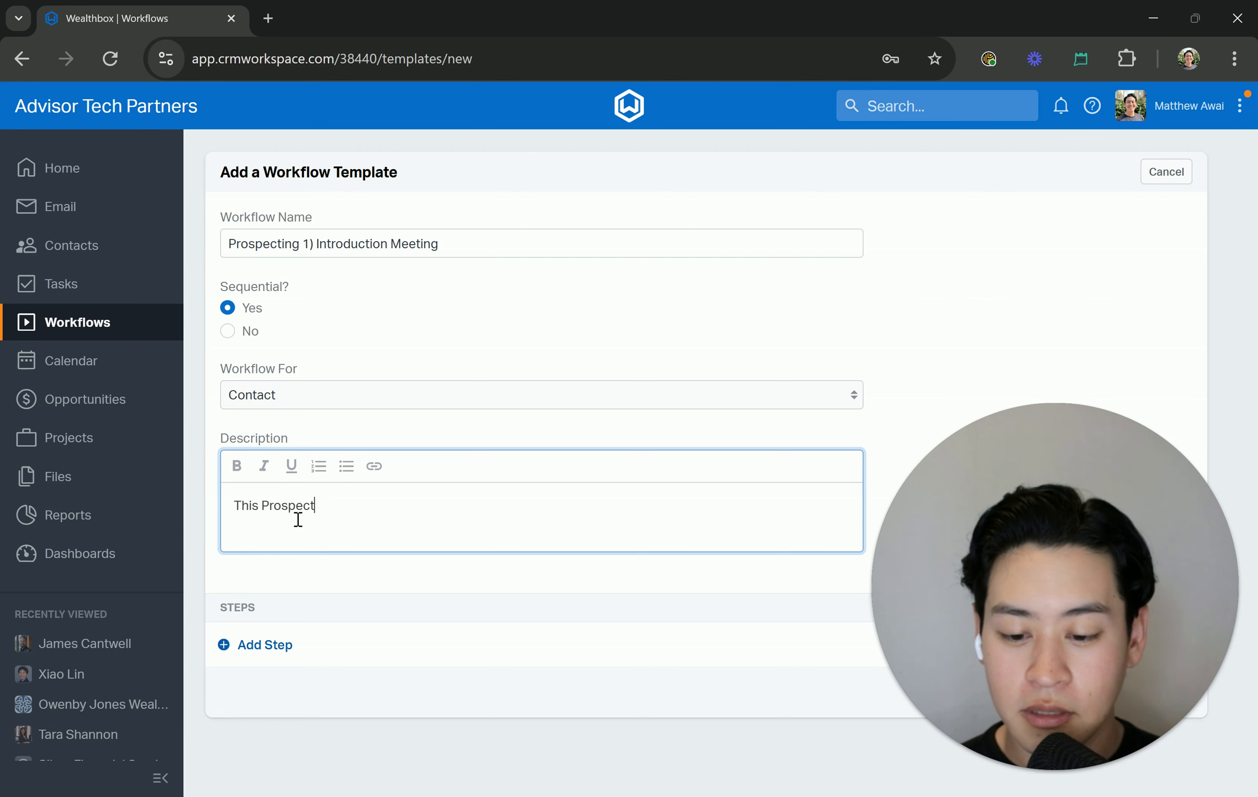
type("ing workflow is ")
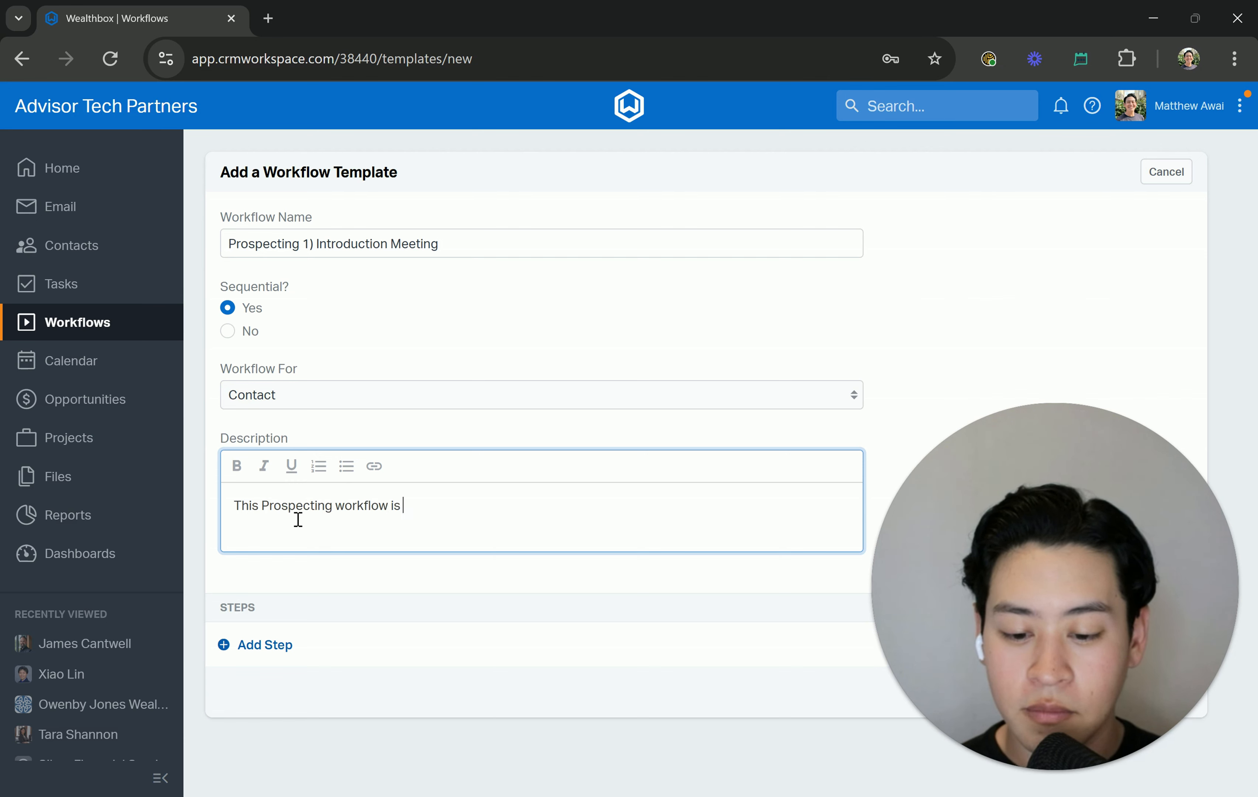
type("designed to hel")
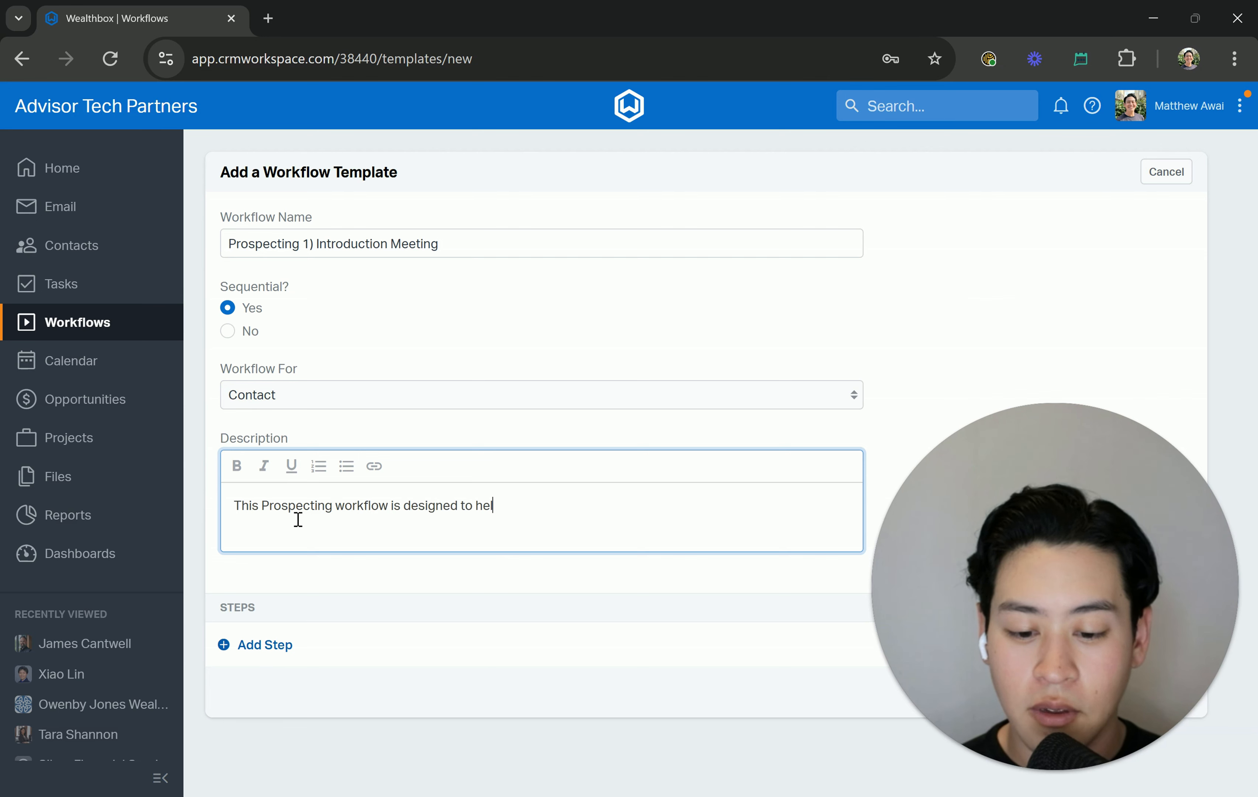
type("p us hit our pre")
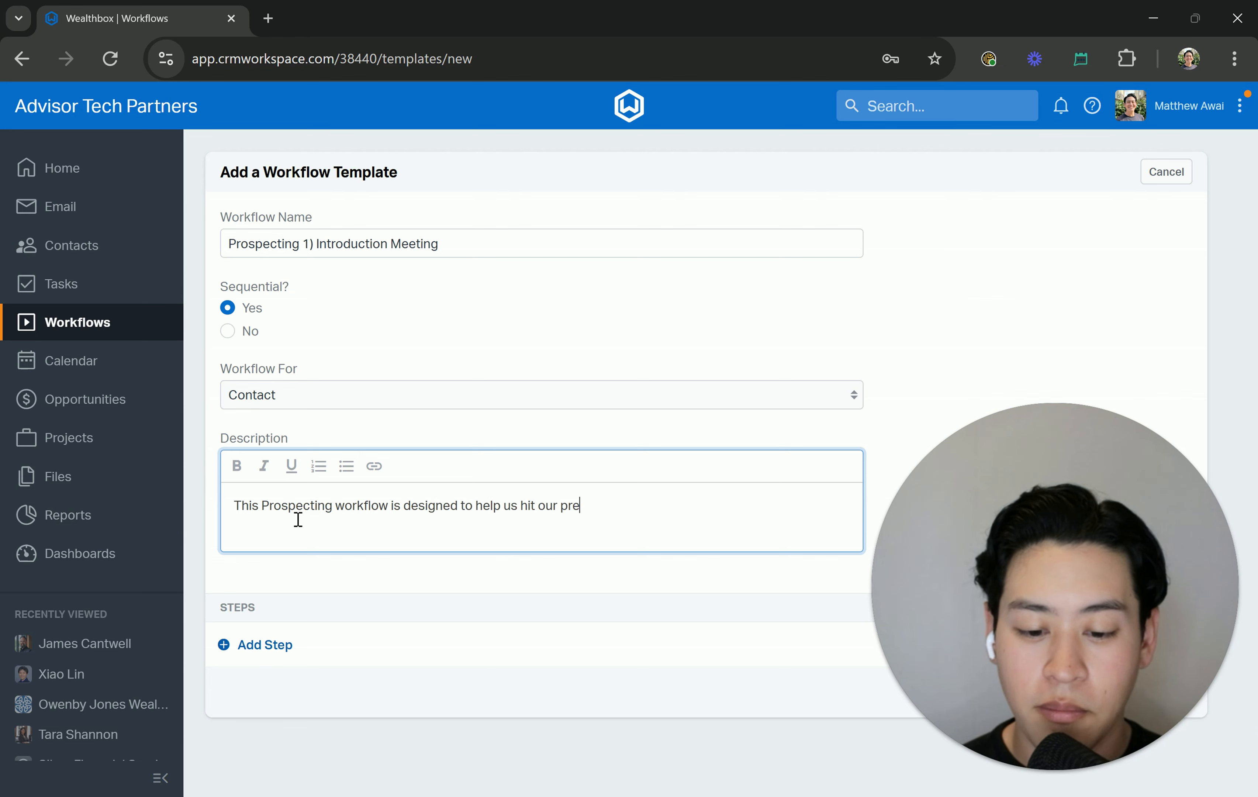
type(" and po")
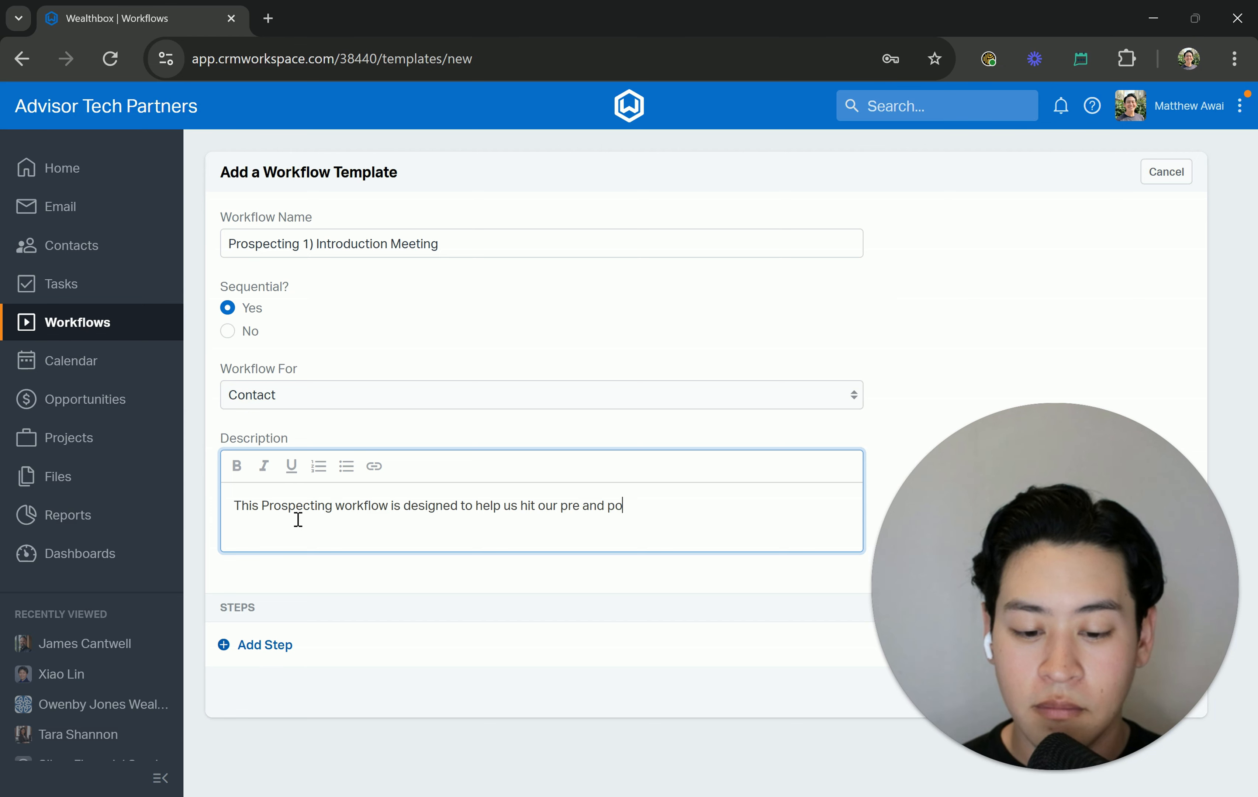
type("st steps for ")
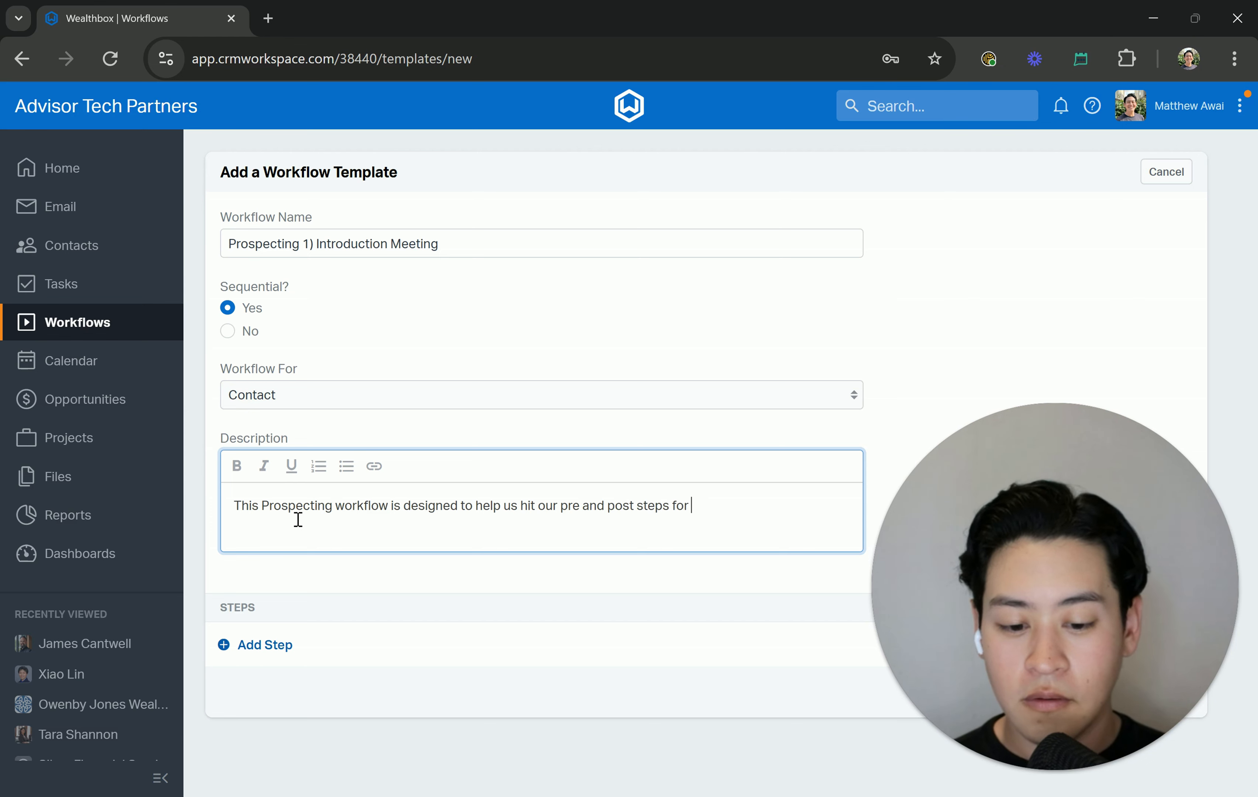
type("our Introduc")
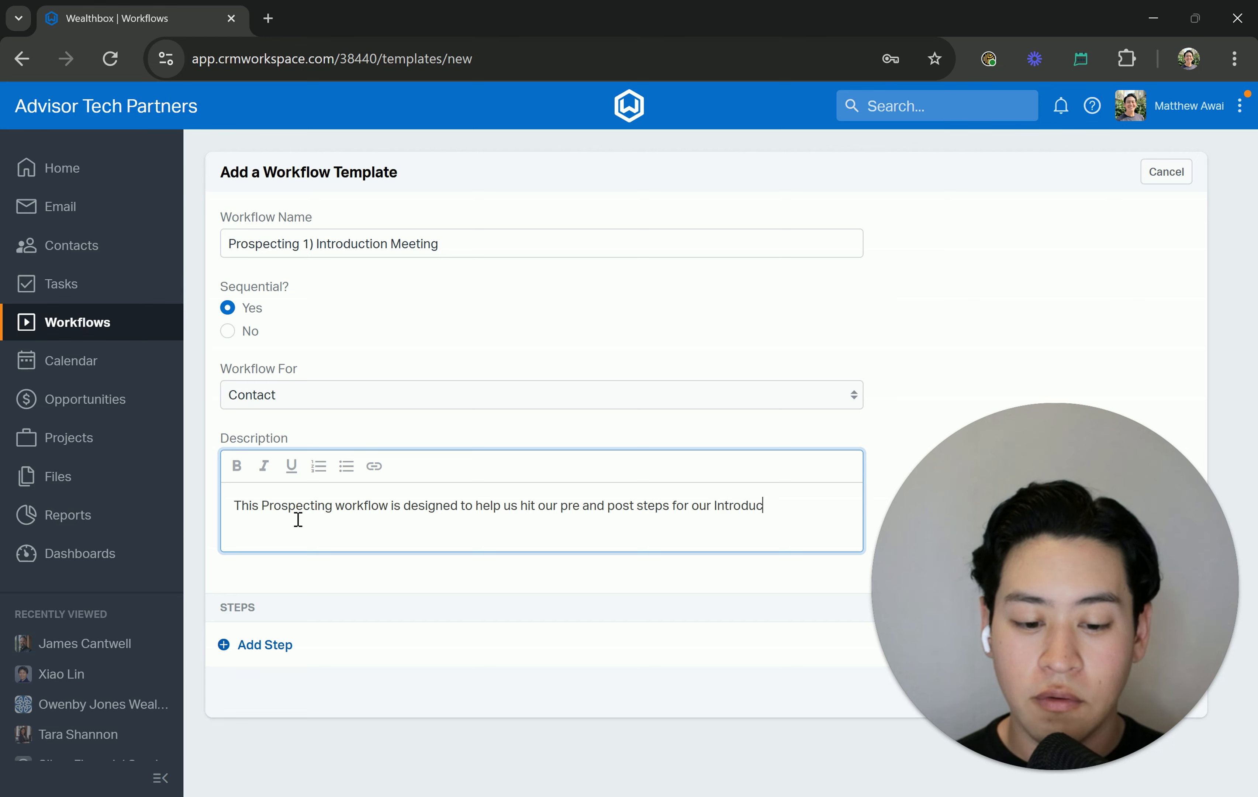
type("tory Meetings")
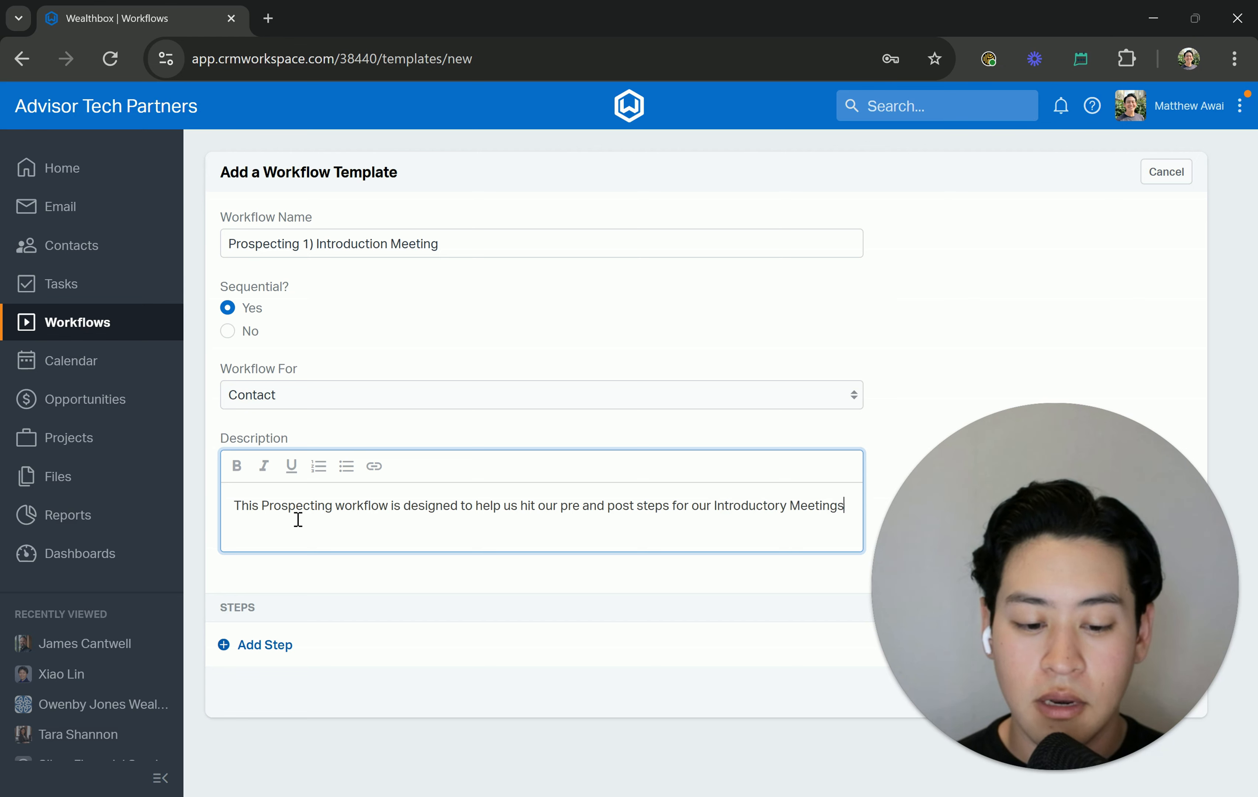
- Add a first workflow step named "Pre-Meeting Steps" with the default due date and assignee, and save it
left_click(270, 646)
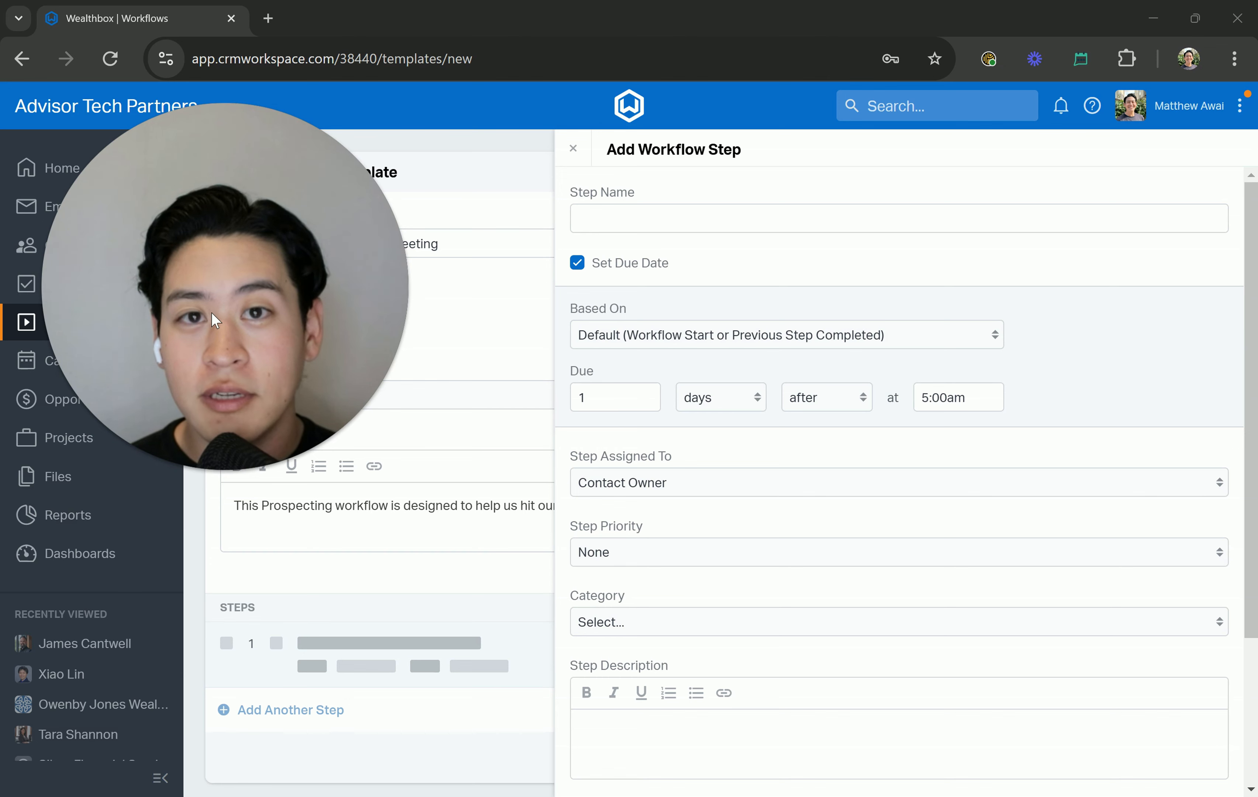
left_click(664, 214)
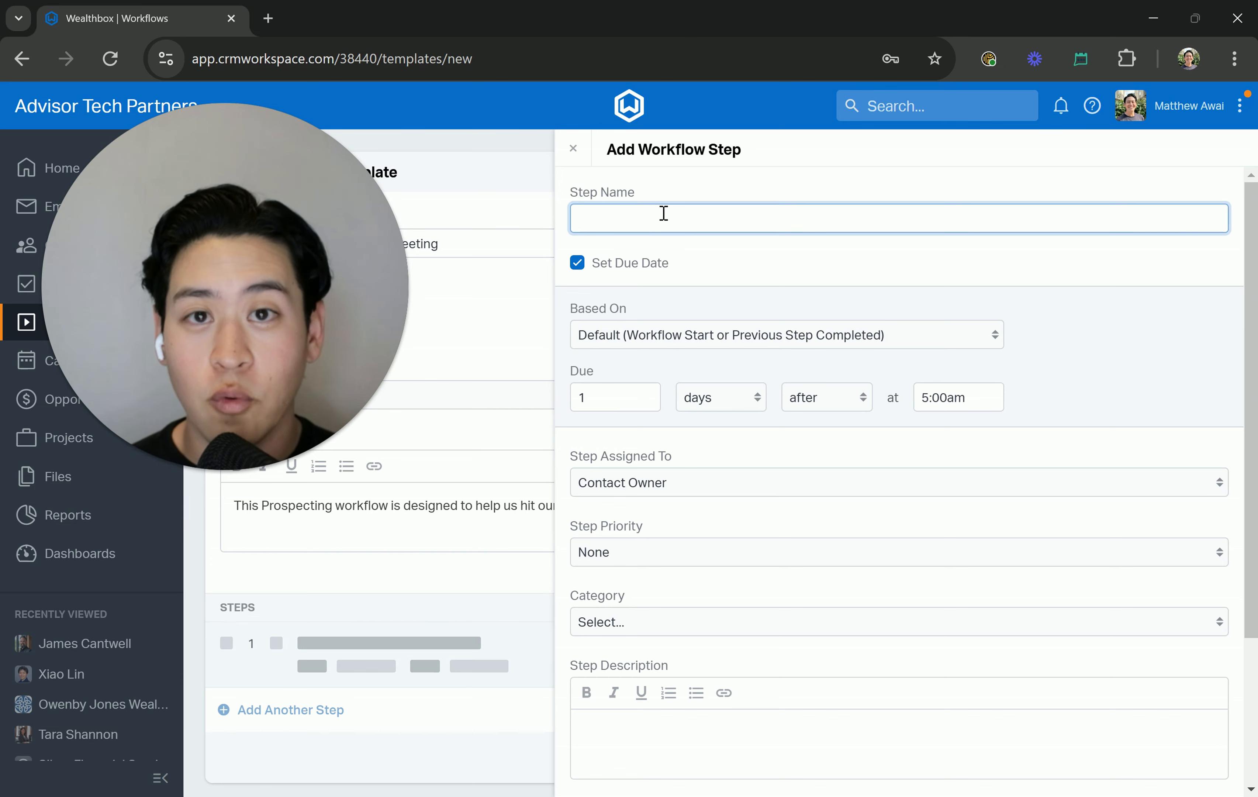
type("Pre")
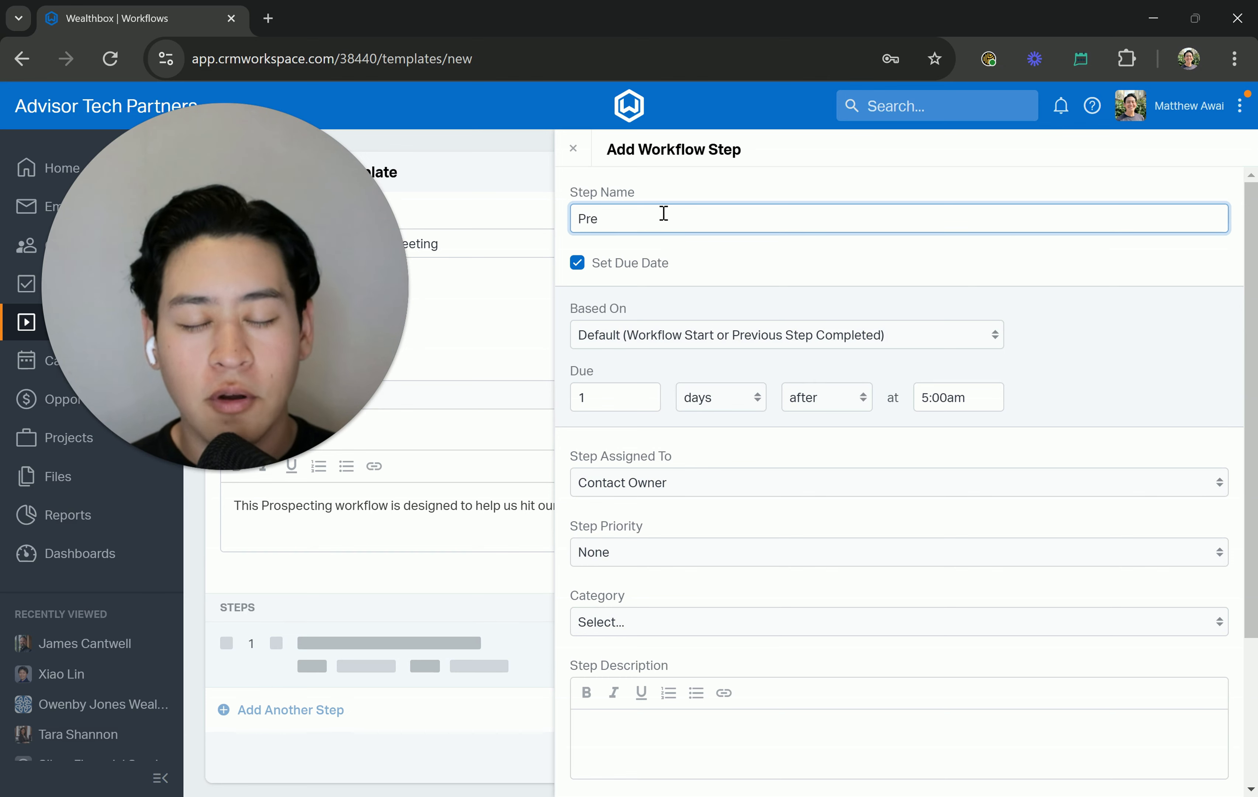
type("-Steps")
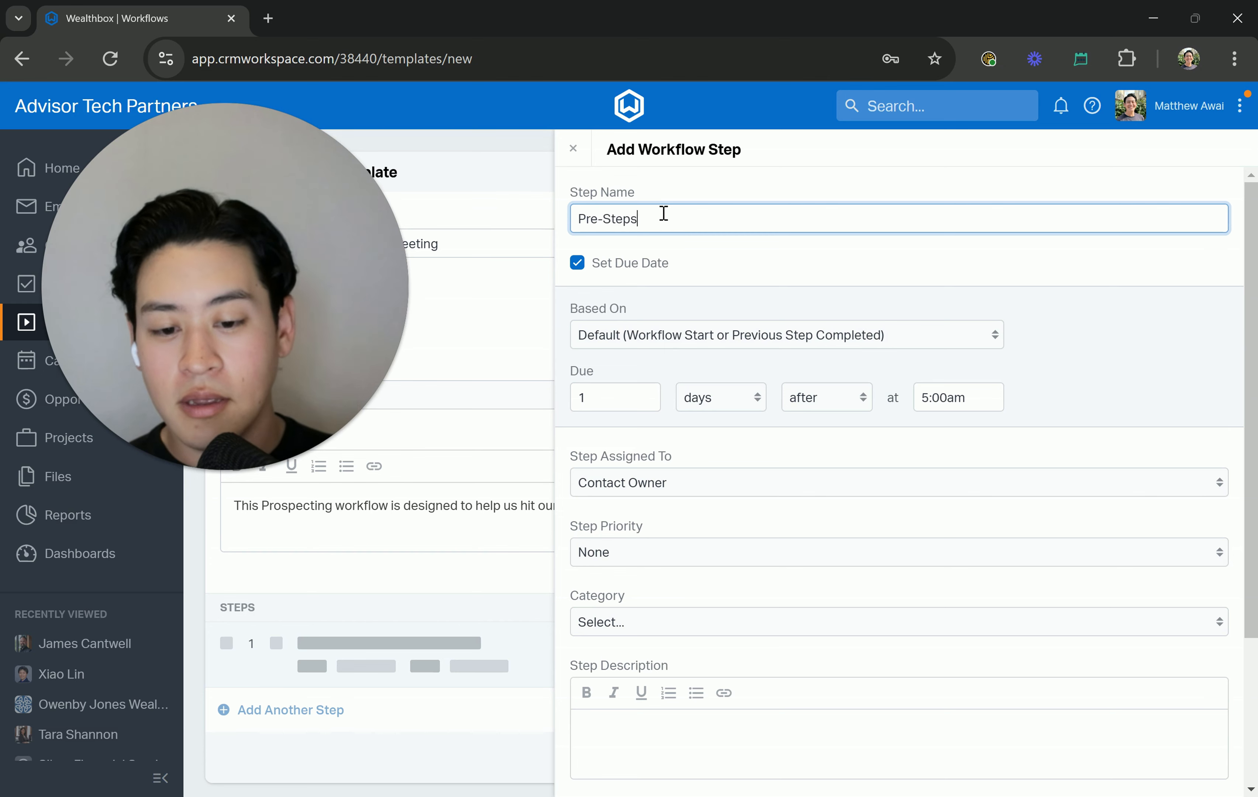
left_click_drag(663, 216, 607, 218)
type("Meetin")
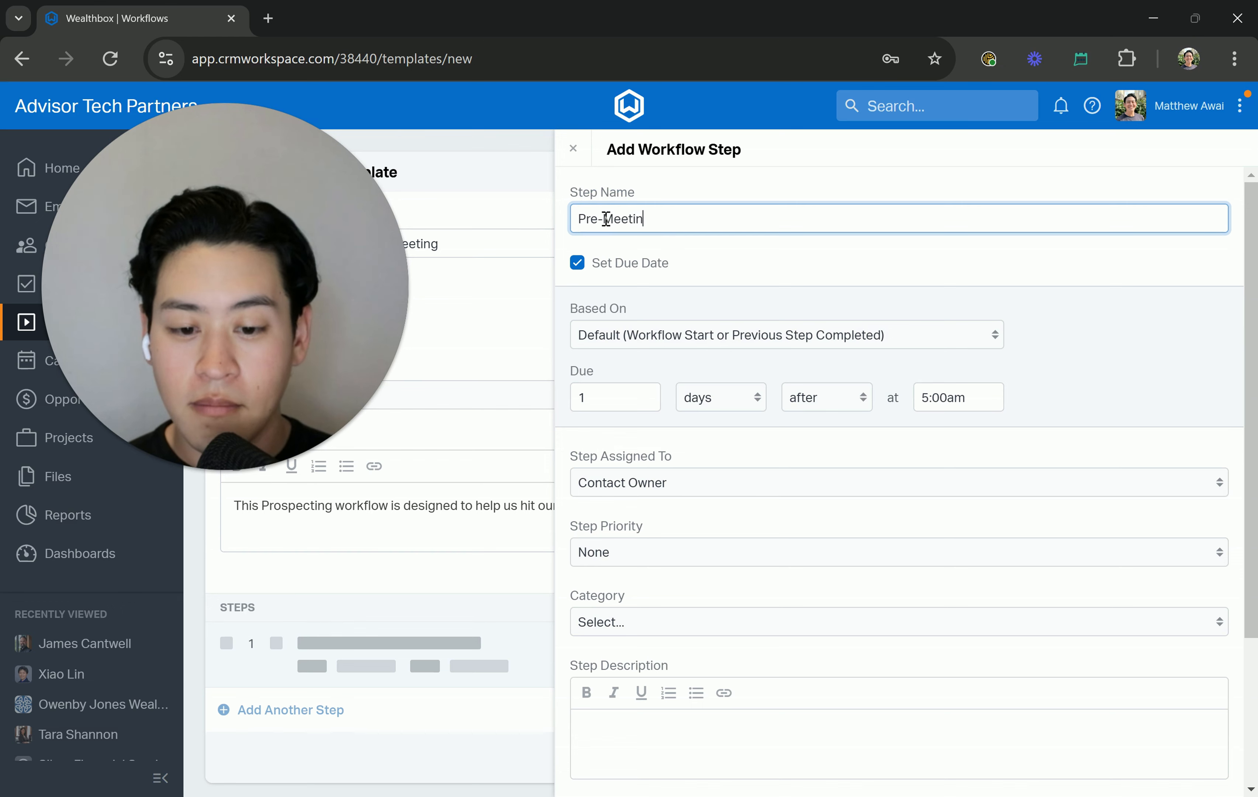
type("g Steps")
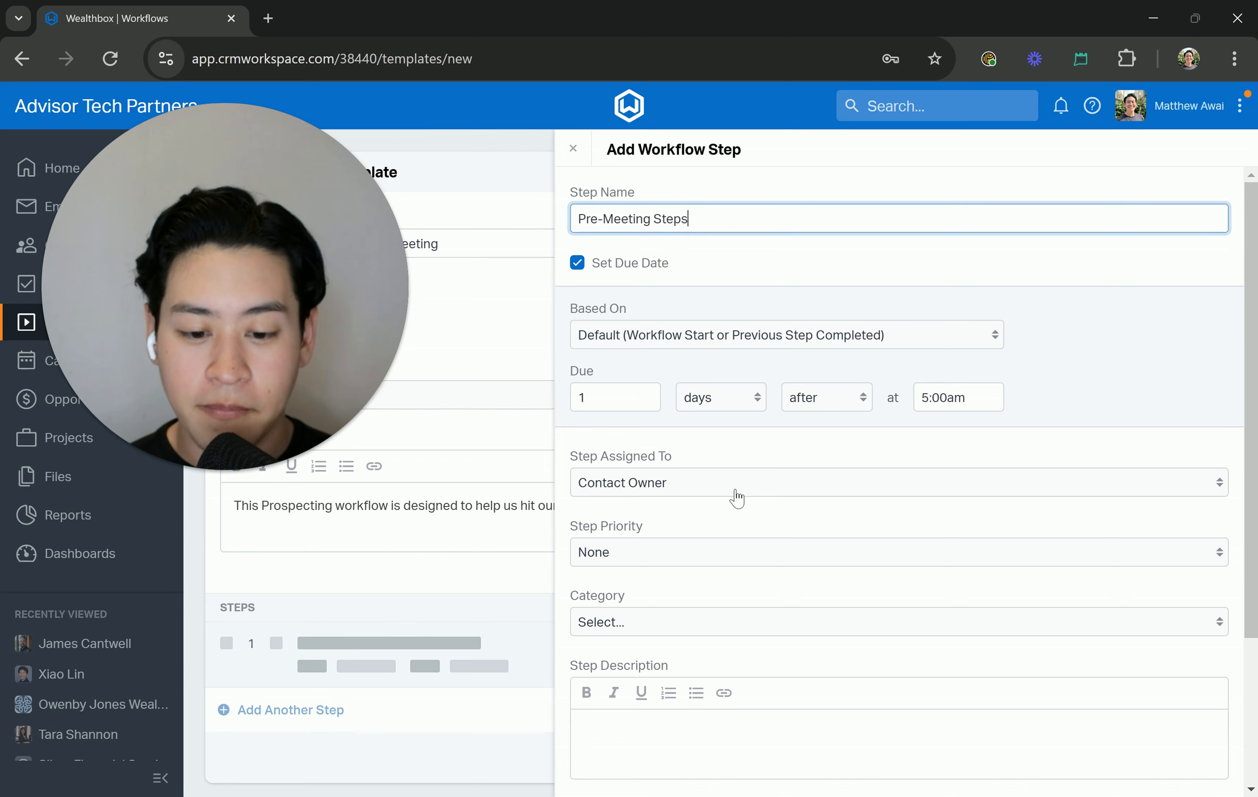
scroll(820, 520, "down", 1)
scroll(1135, 737, "down", 5)
left_click(1195, 775)
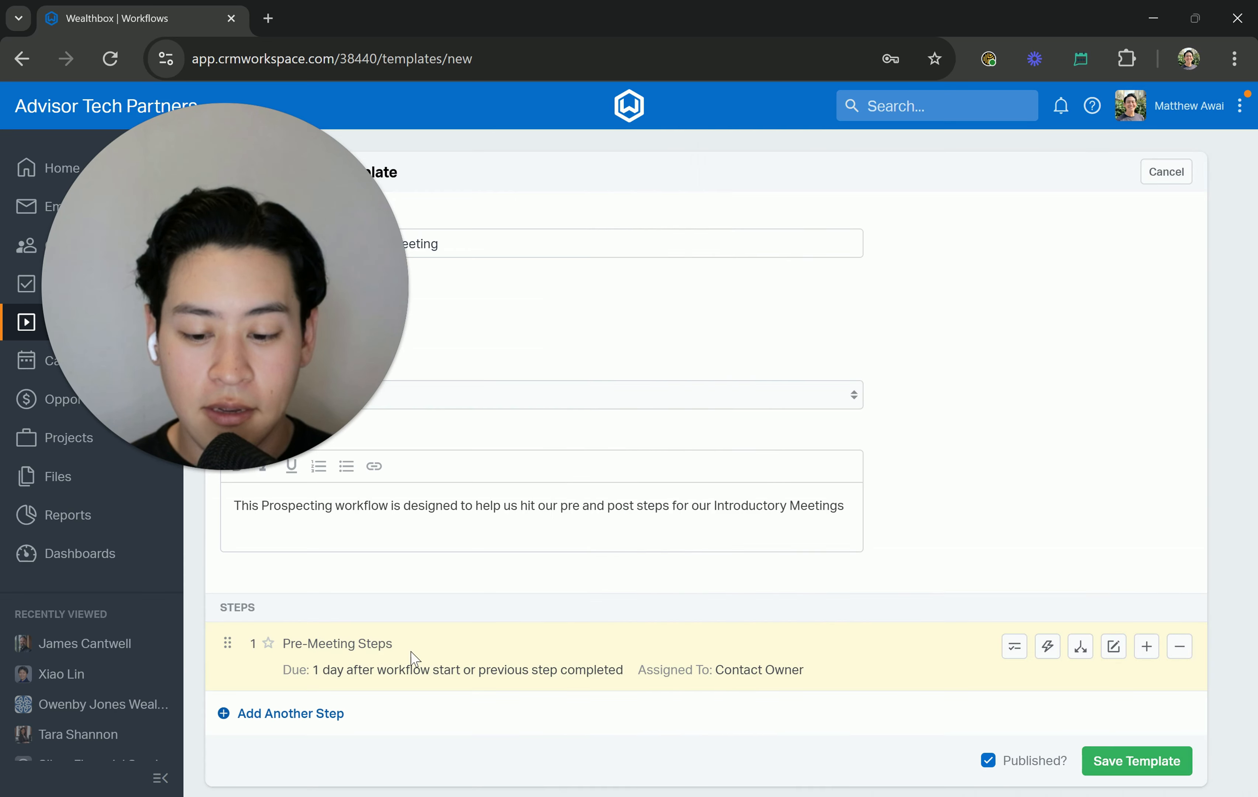
- Add a second workflow step named "Post Meeting Steps" with the default due date and assignee, and save it
left_click(312, 715)
left_click(844, 228)
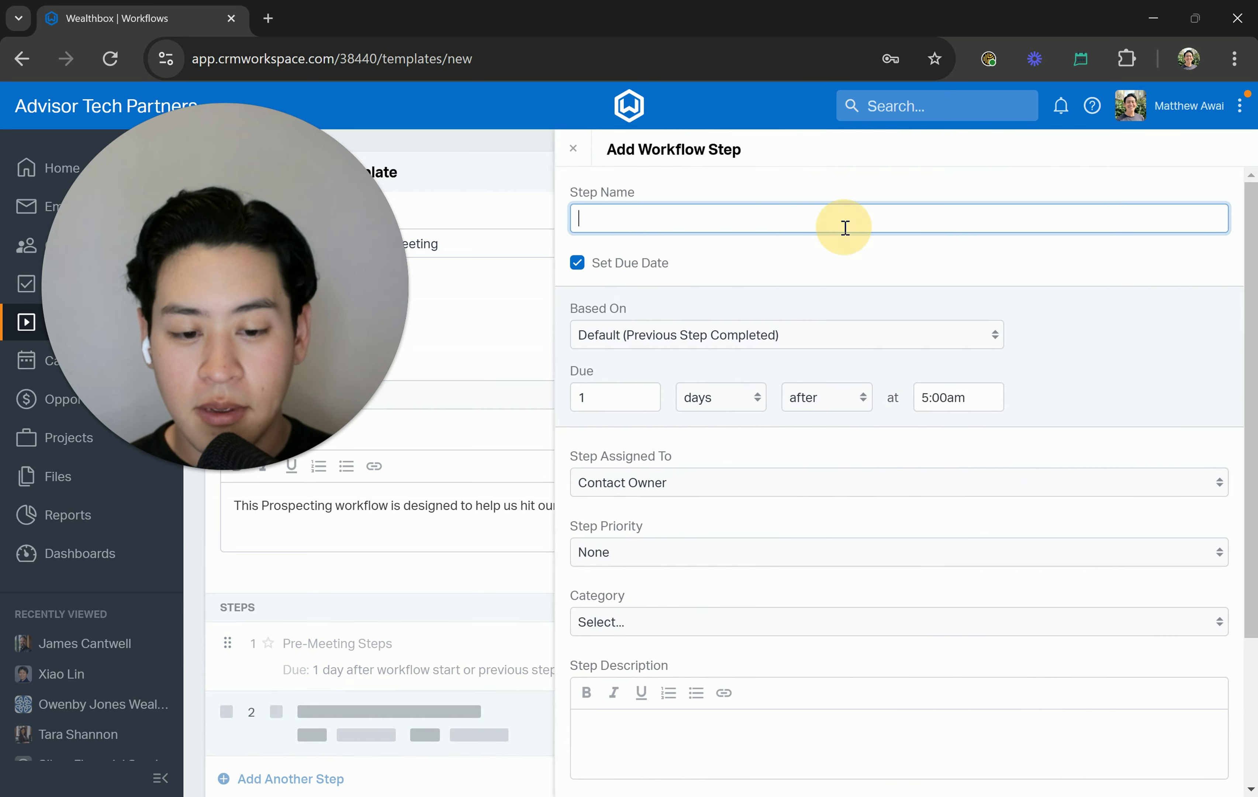
type("Post Meeting Steps")
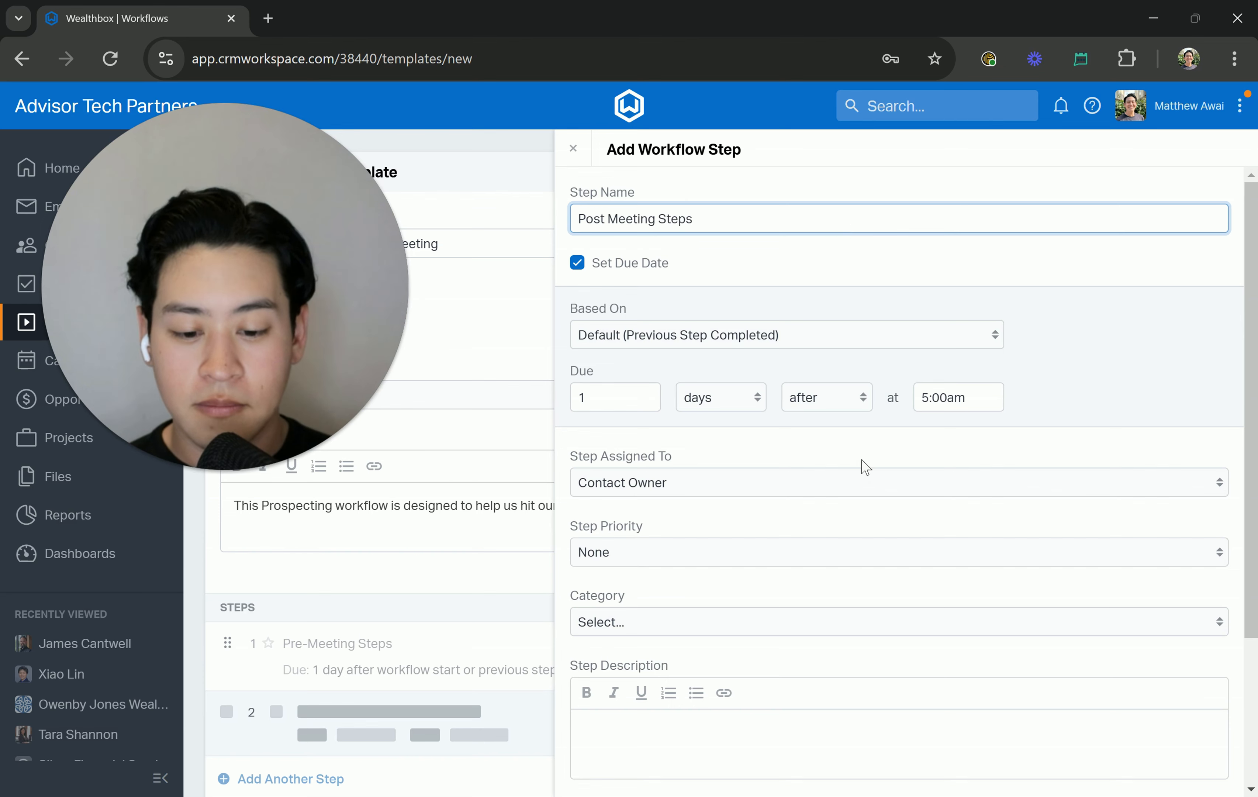
scroll(863, 467, "down", 4)
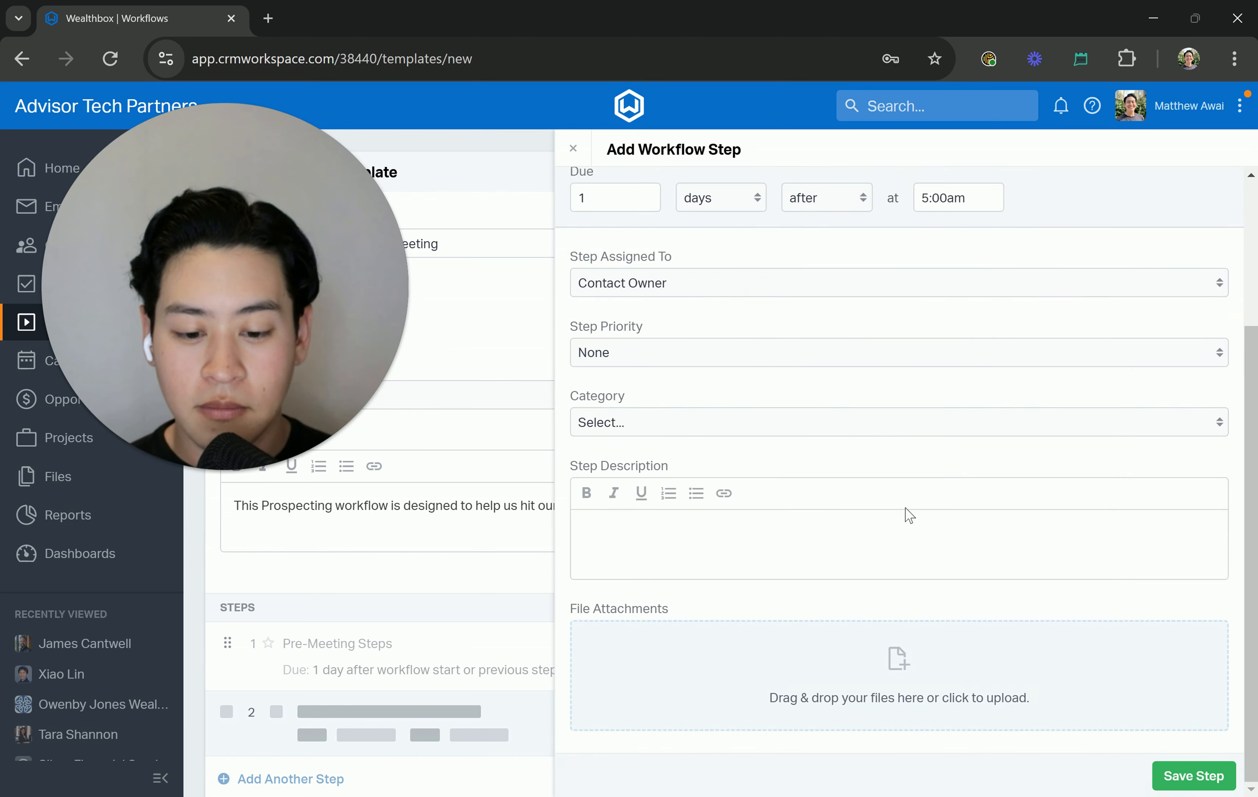
left_click(1180, 775)
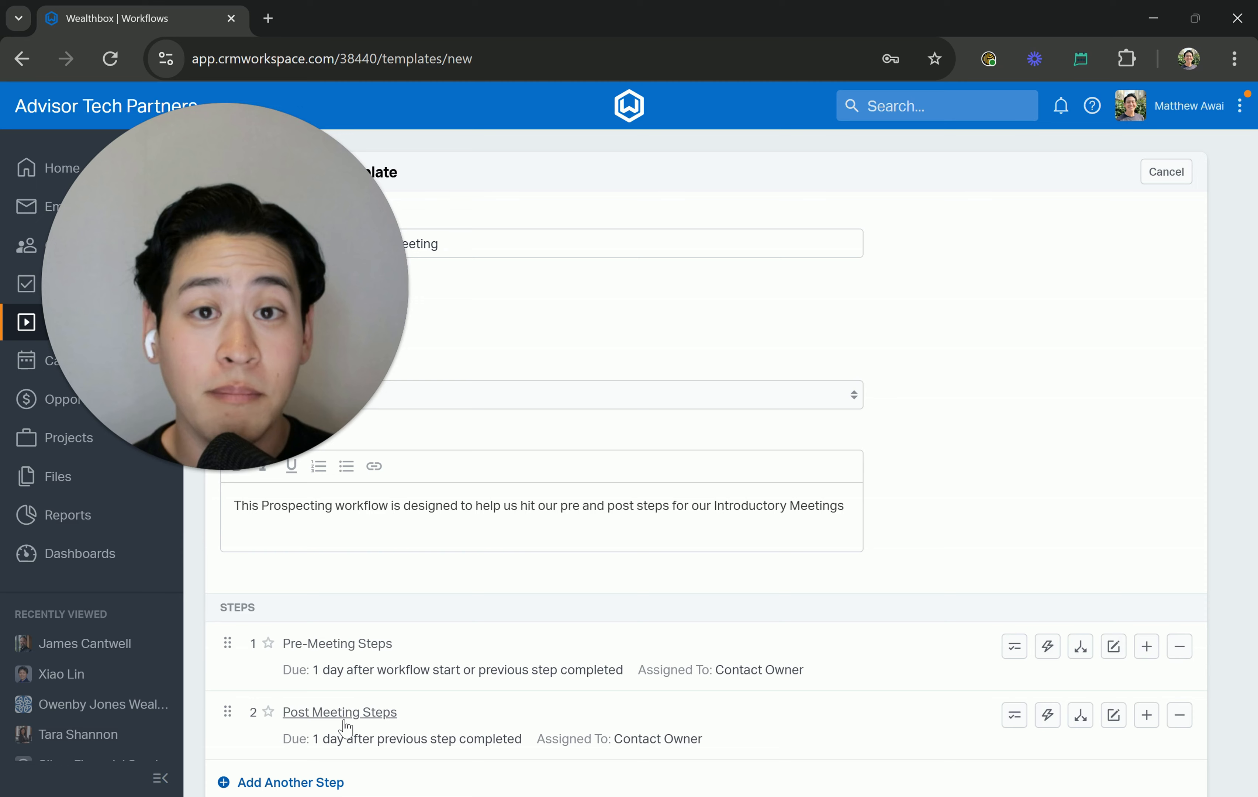
- Start a subtask under Pre-Meeting Steps and name it "Social Media: Check on the Prospects Social Media Channels"
left_click(1014, 648)
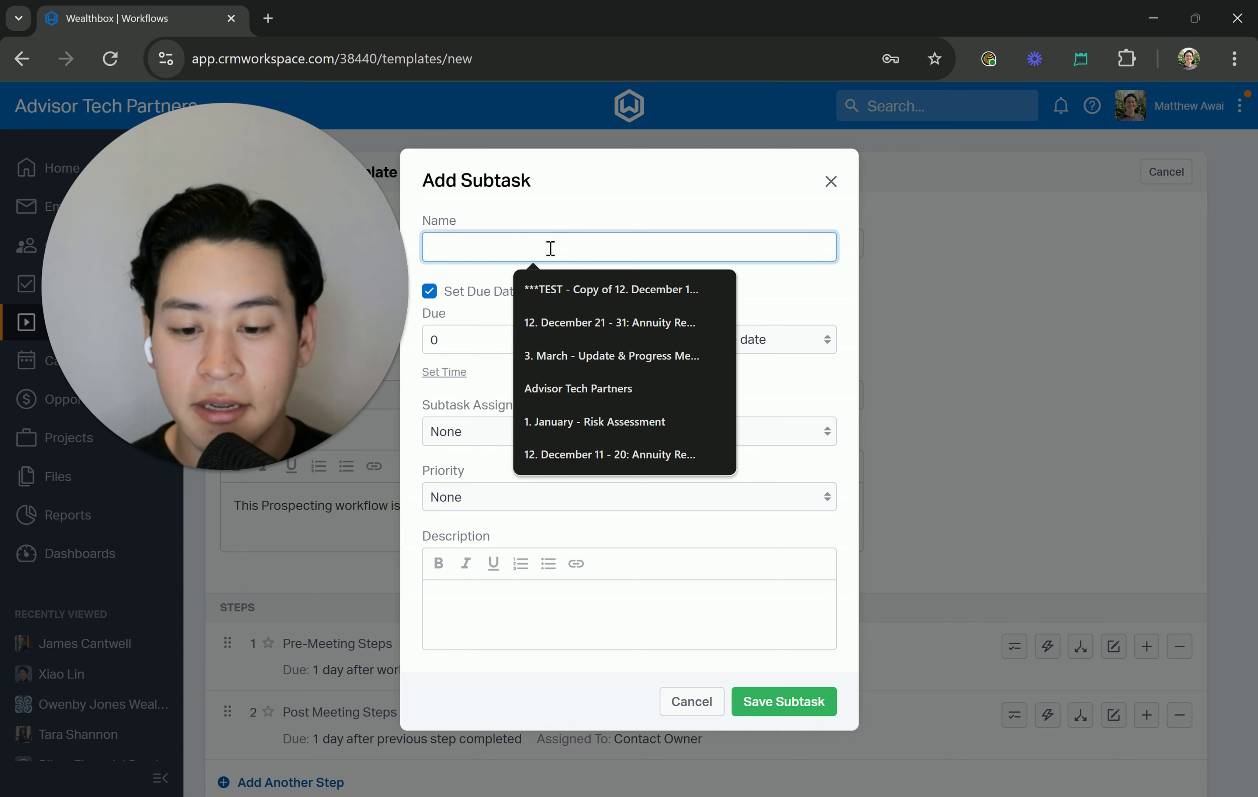
type("Social Medi")
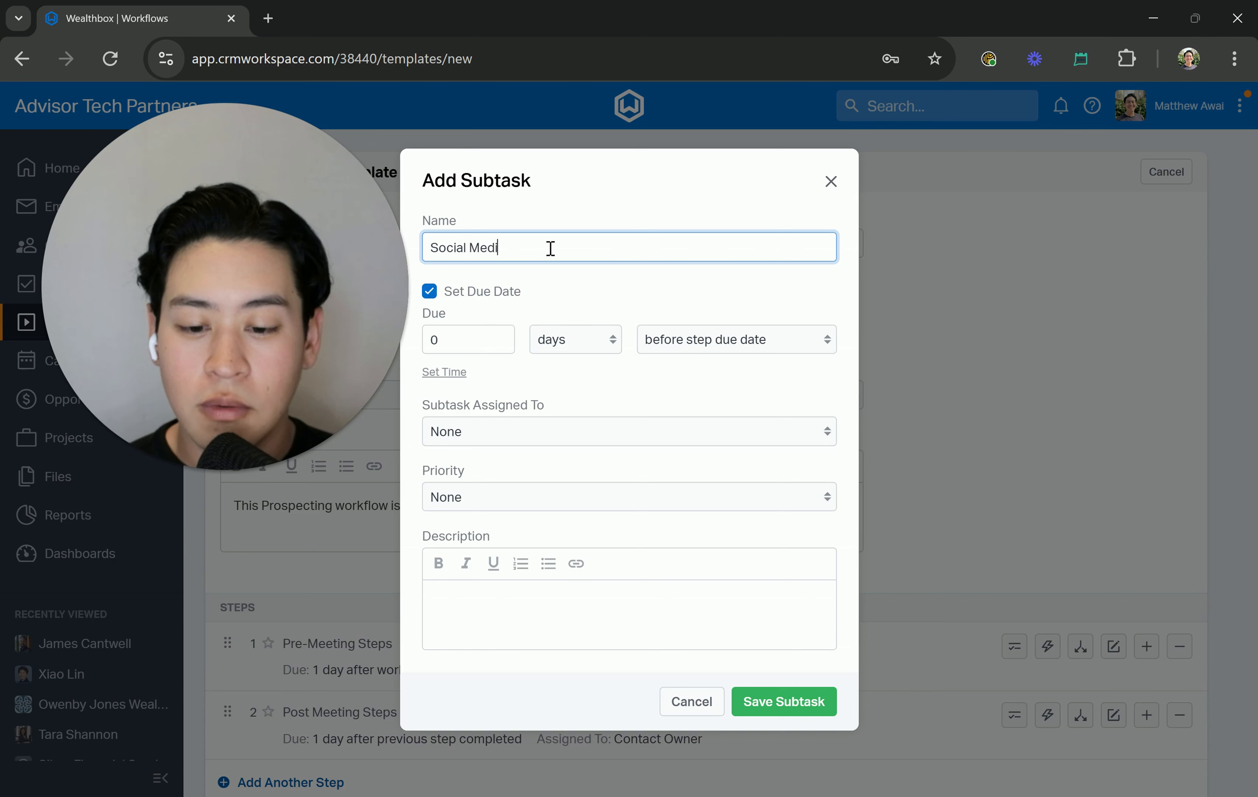
type("a: Check on th")
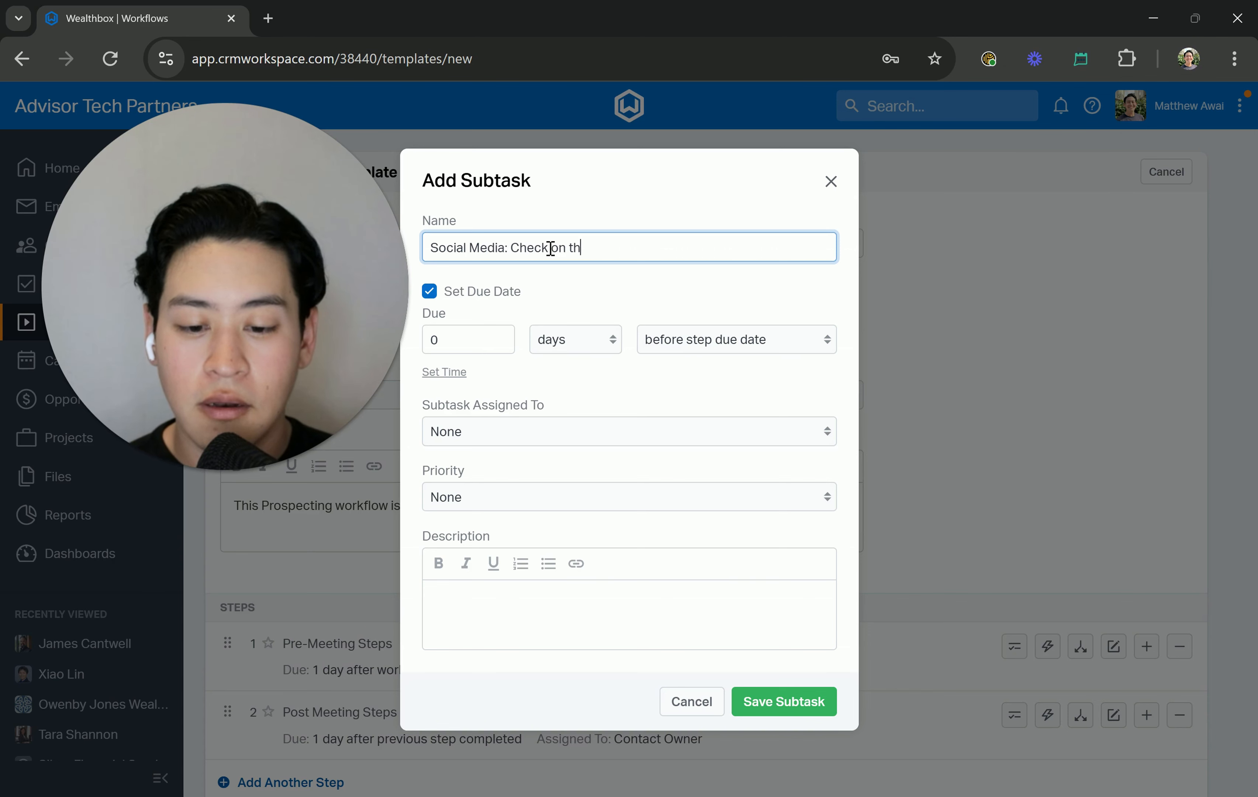
type("e Prospects S")
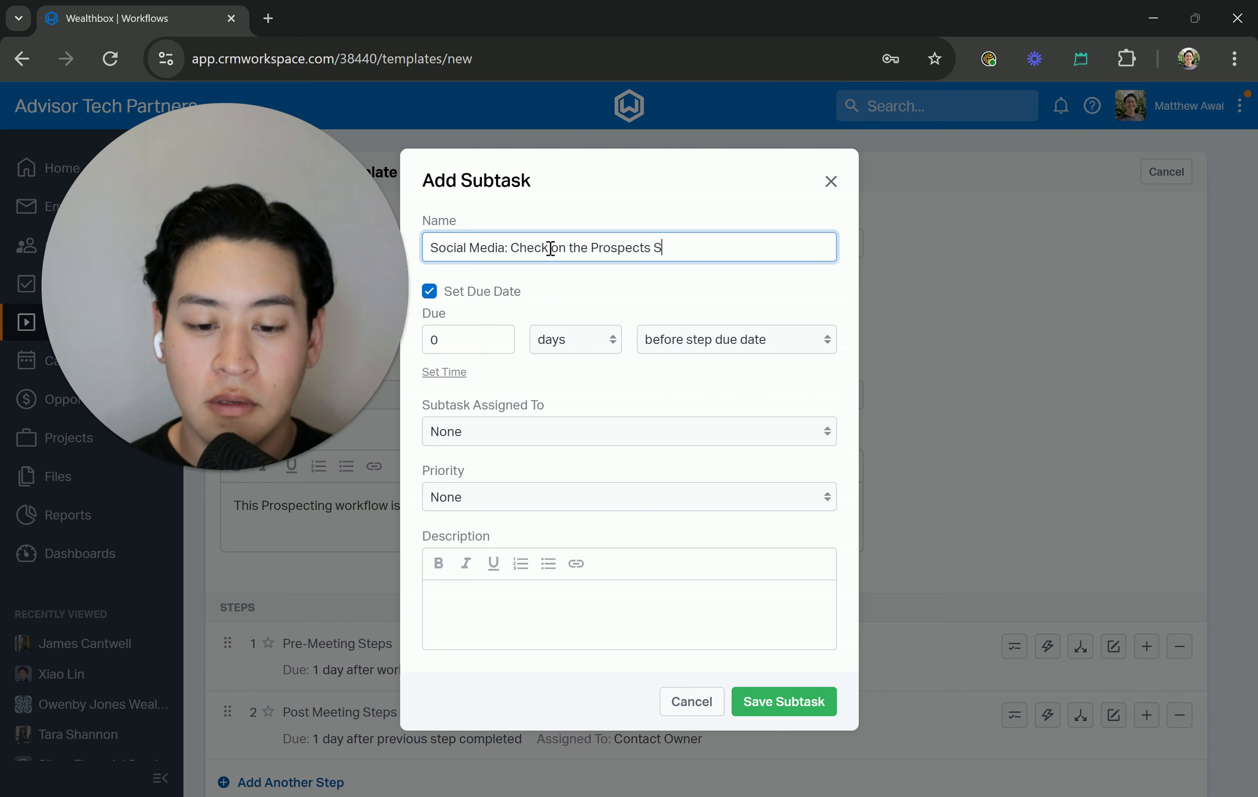
type("ocial Med")
type("ia Channels")
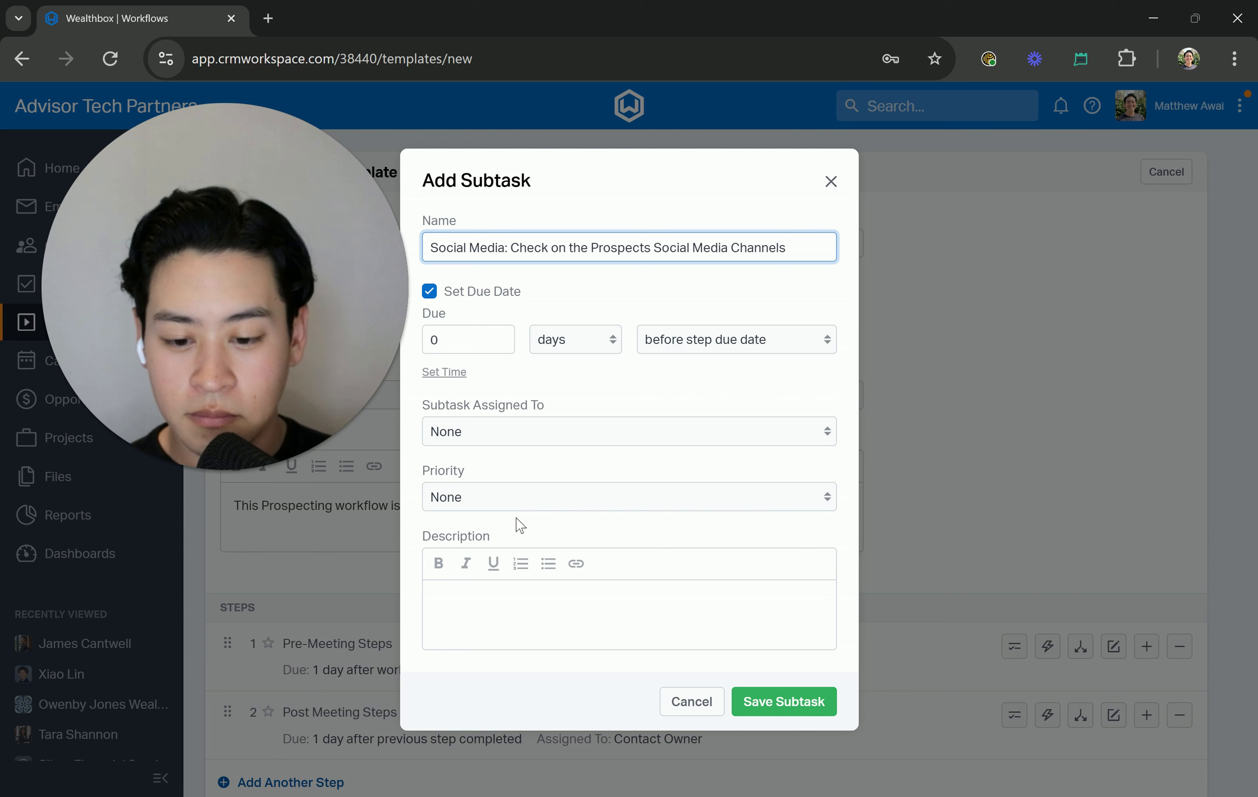
- Enter a bulleted list in the subtask description with the items LinkedIn, Facebook and etc
left_click(513, 591)
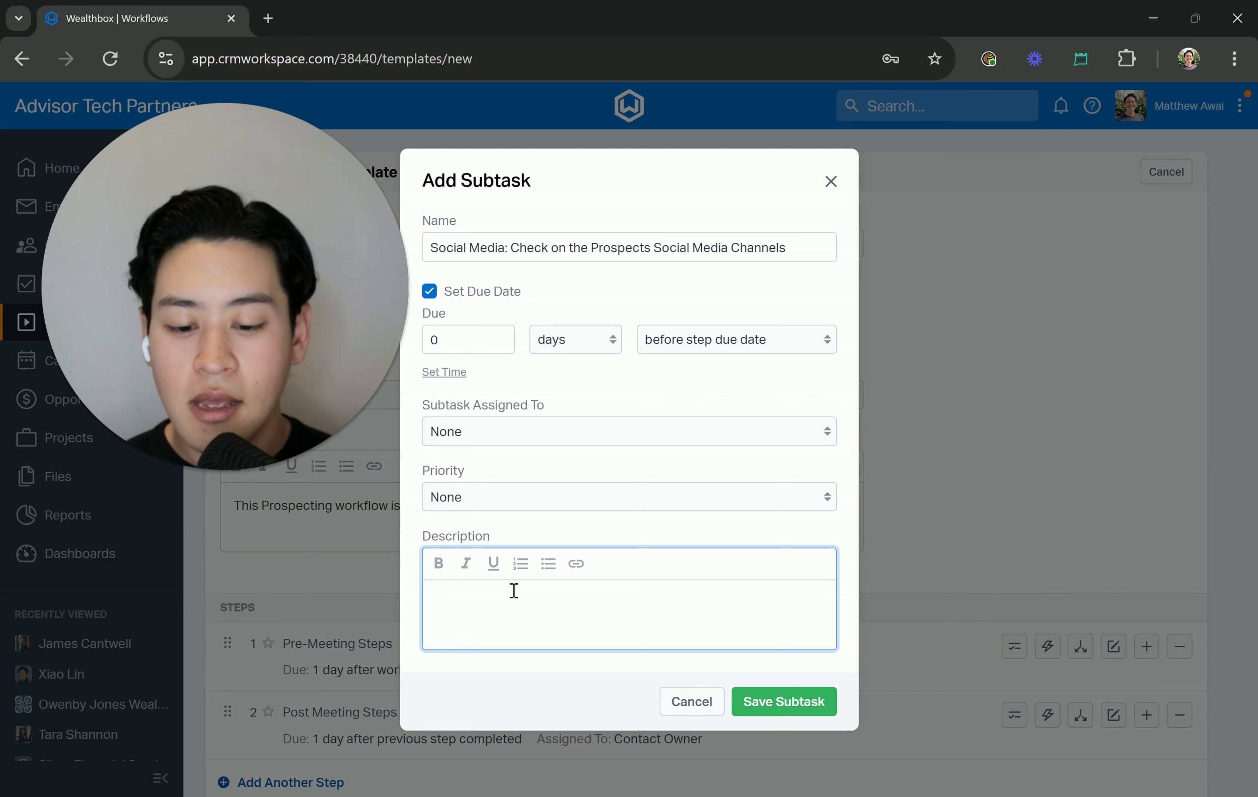
left_click(548, 563)
type("Likn")
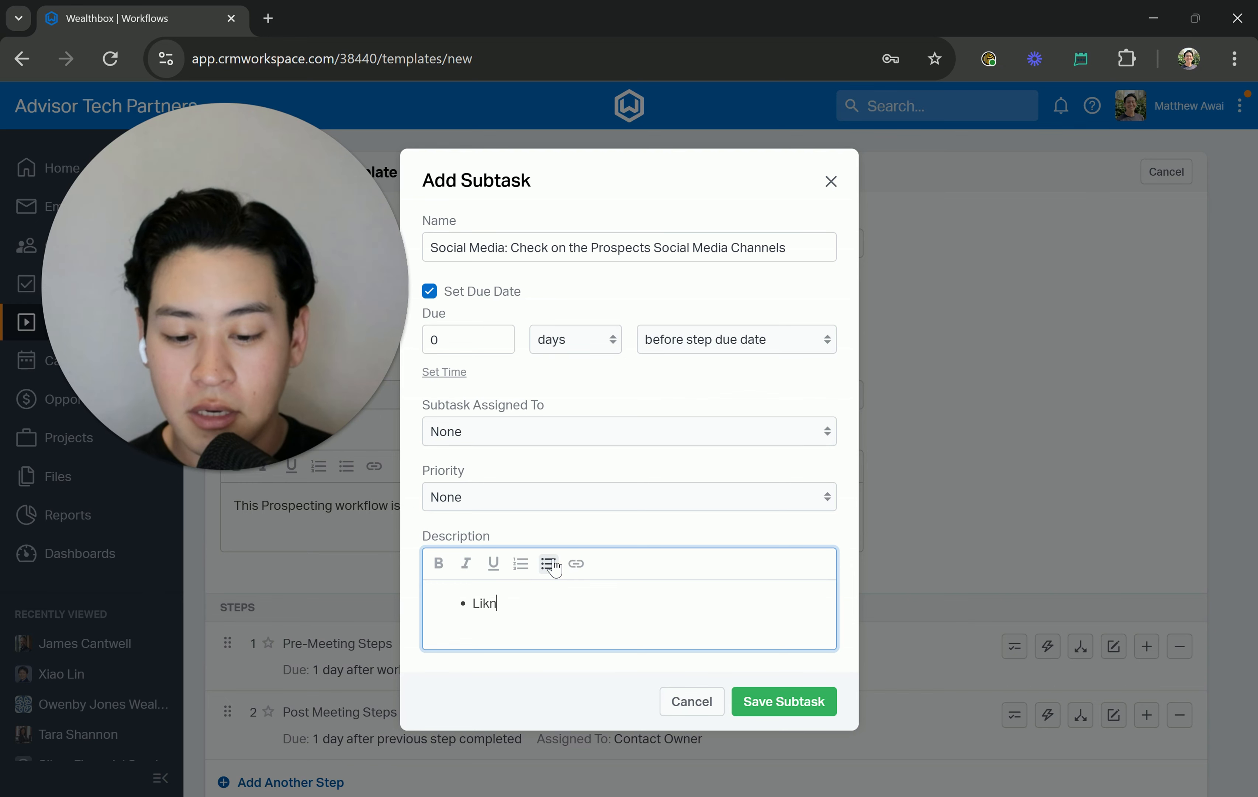
key("BackSpace")
key("BackSpace")
type("nked")
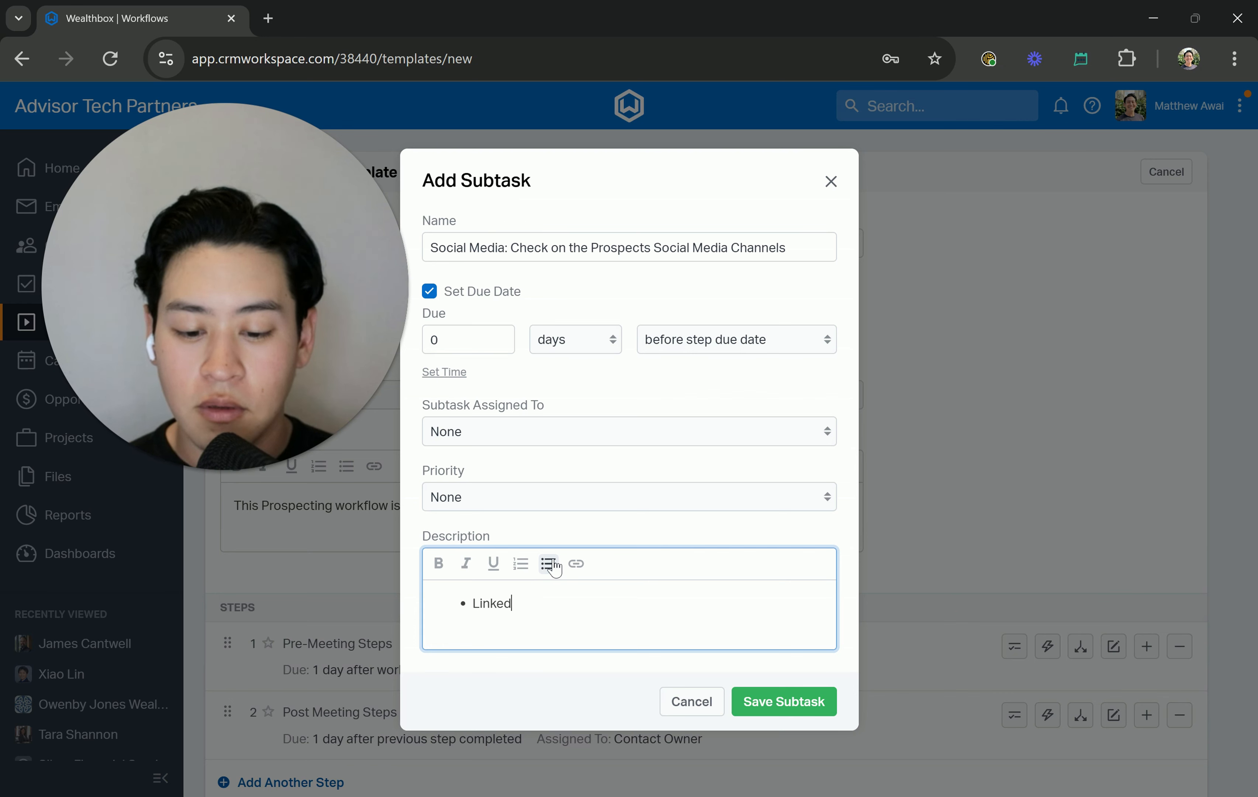
type("iIn")
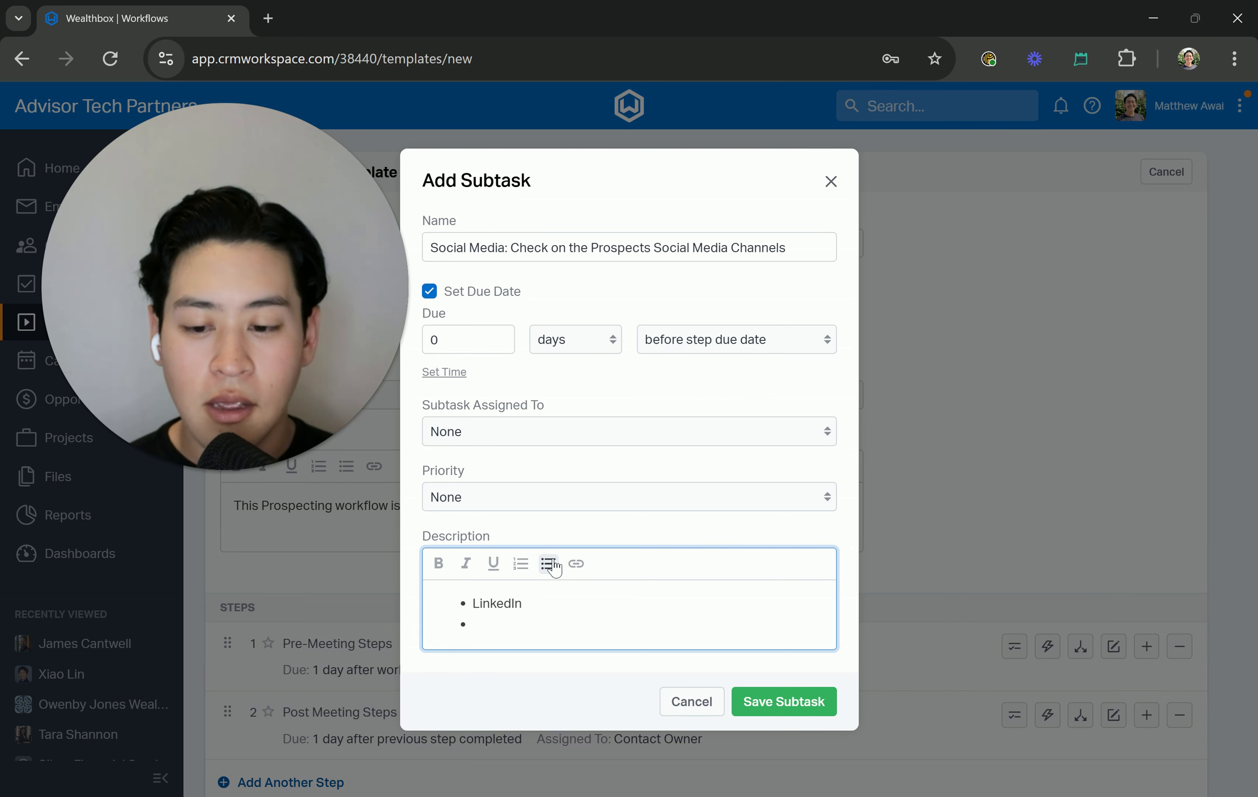
type("Facebook")
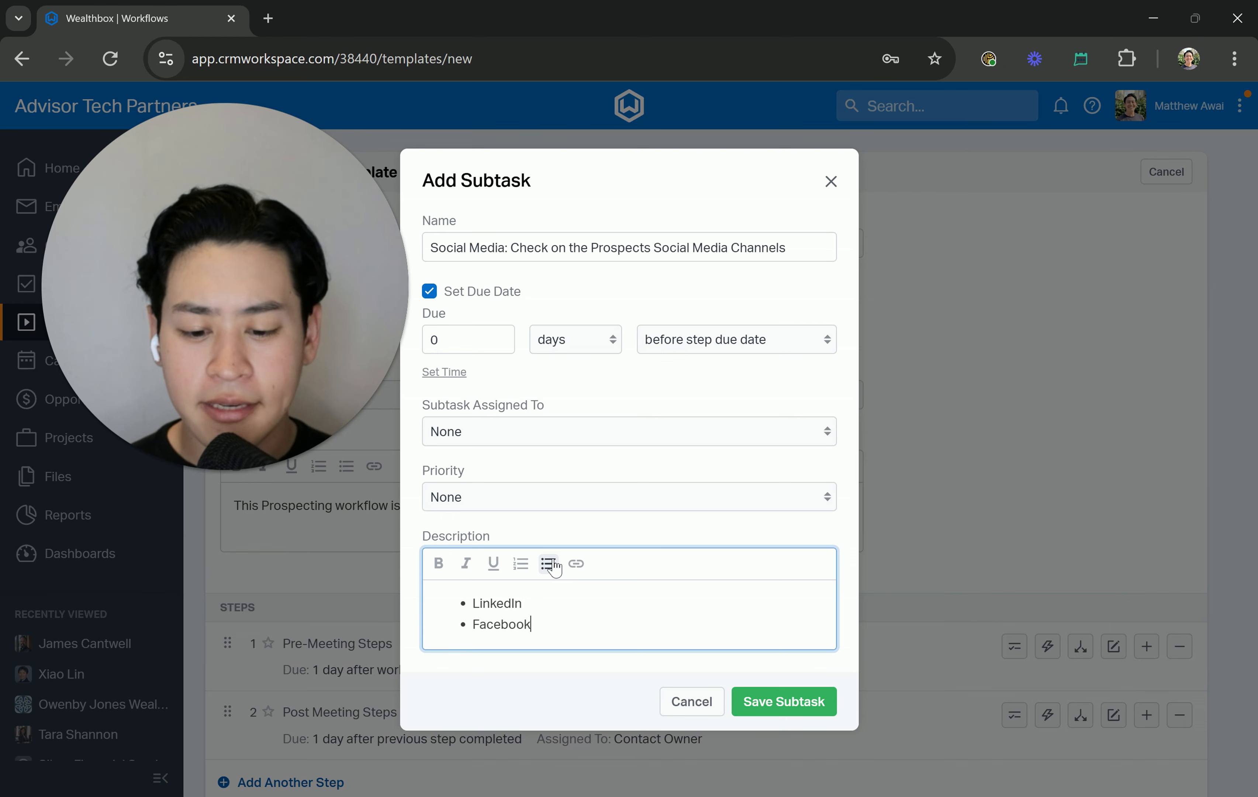
key("Return")
type("etc")
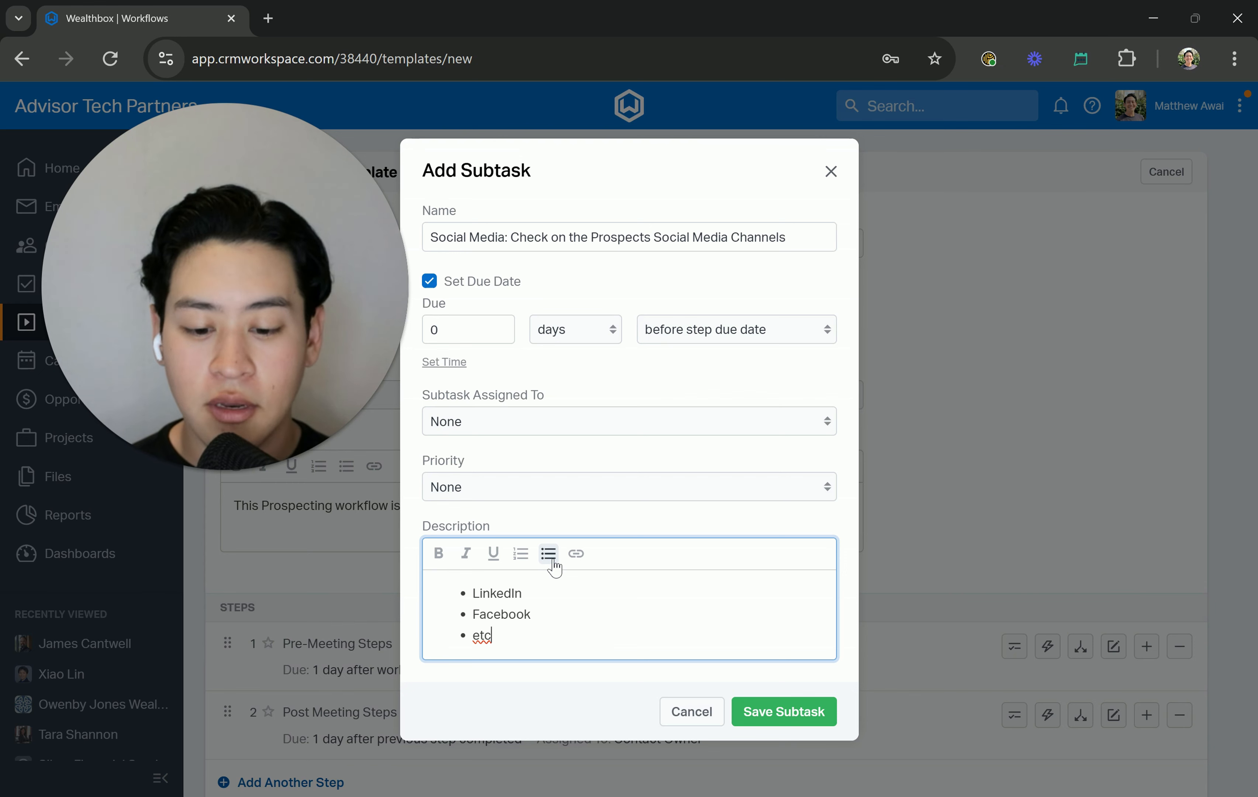
- Insert the unbulleted line "Check the social media channels below for the prospect that we are meeting with:" above the description's list
left_click(474, 594)
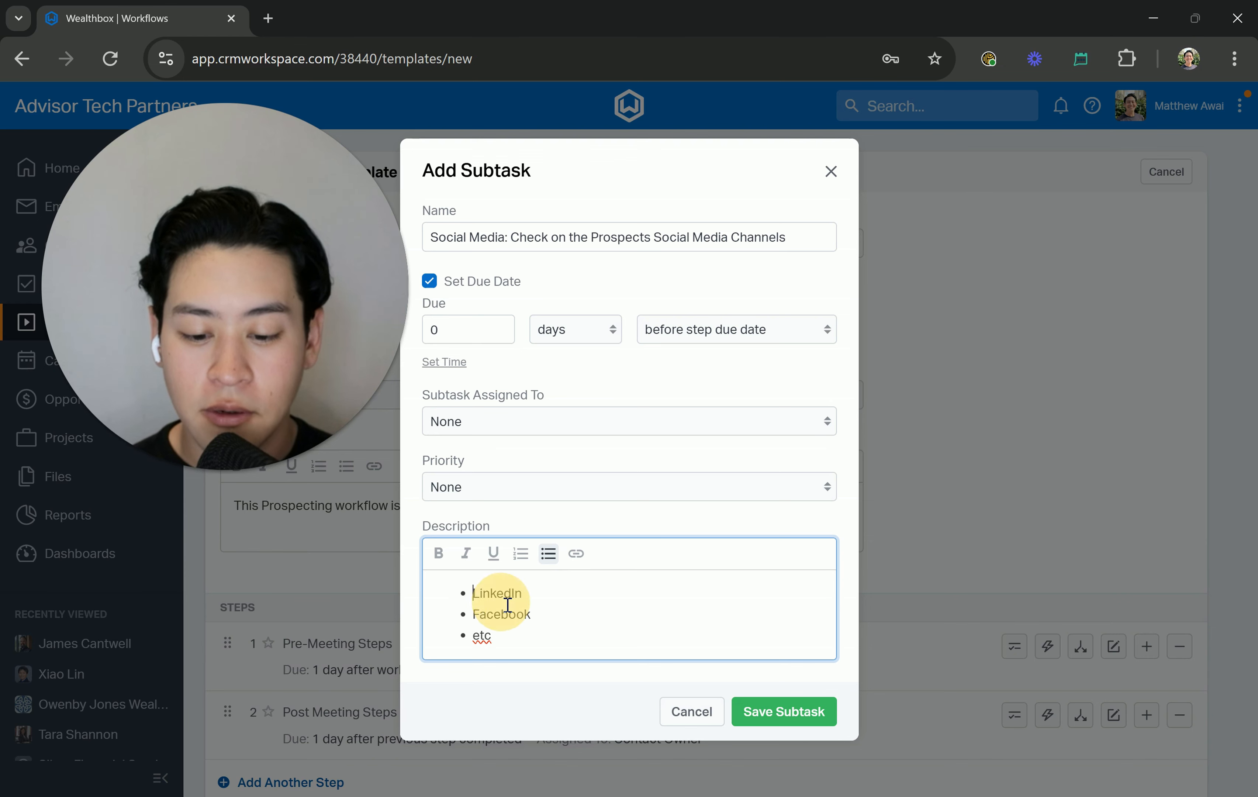
key("Return")
left_click(488, 587)
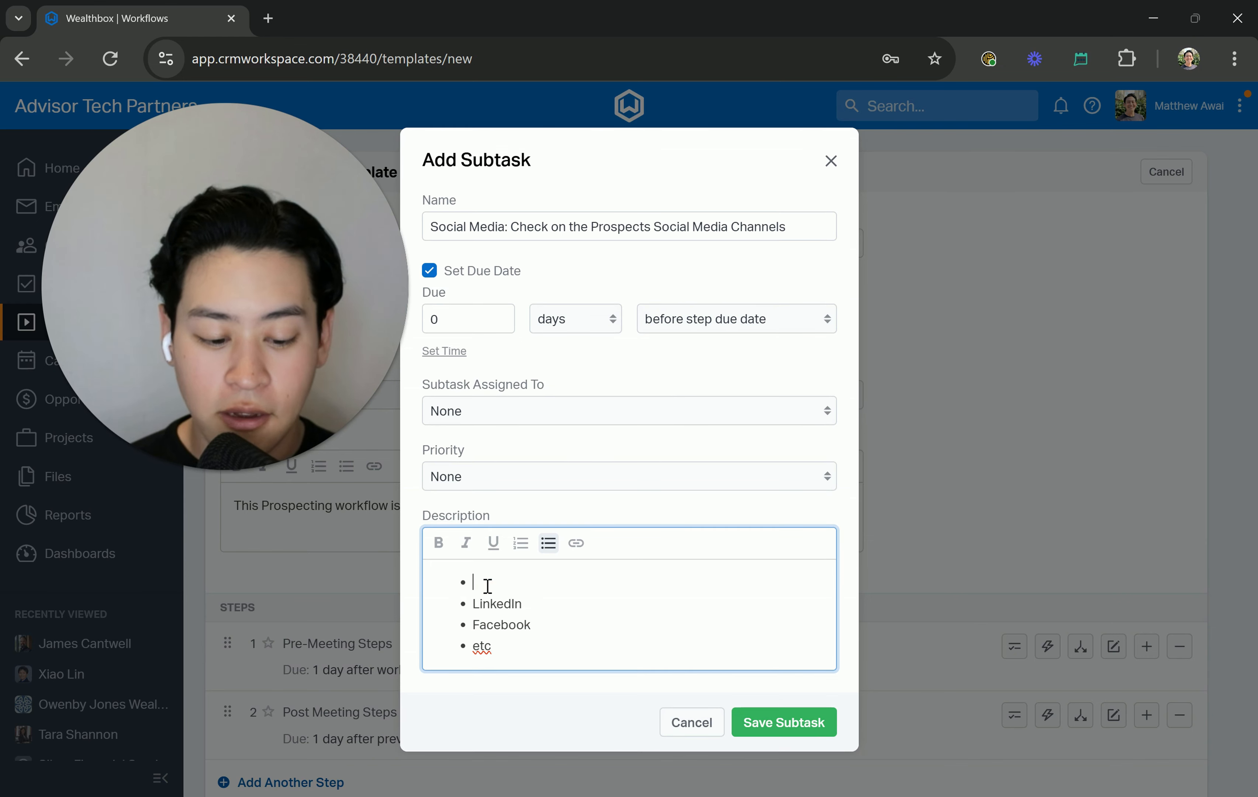
key("BackSpace")
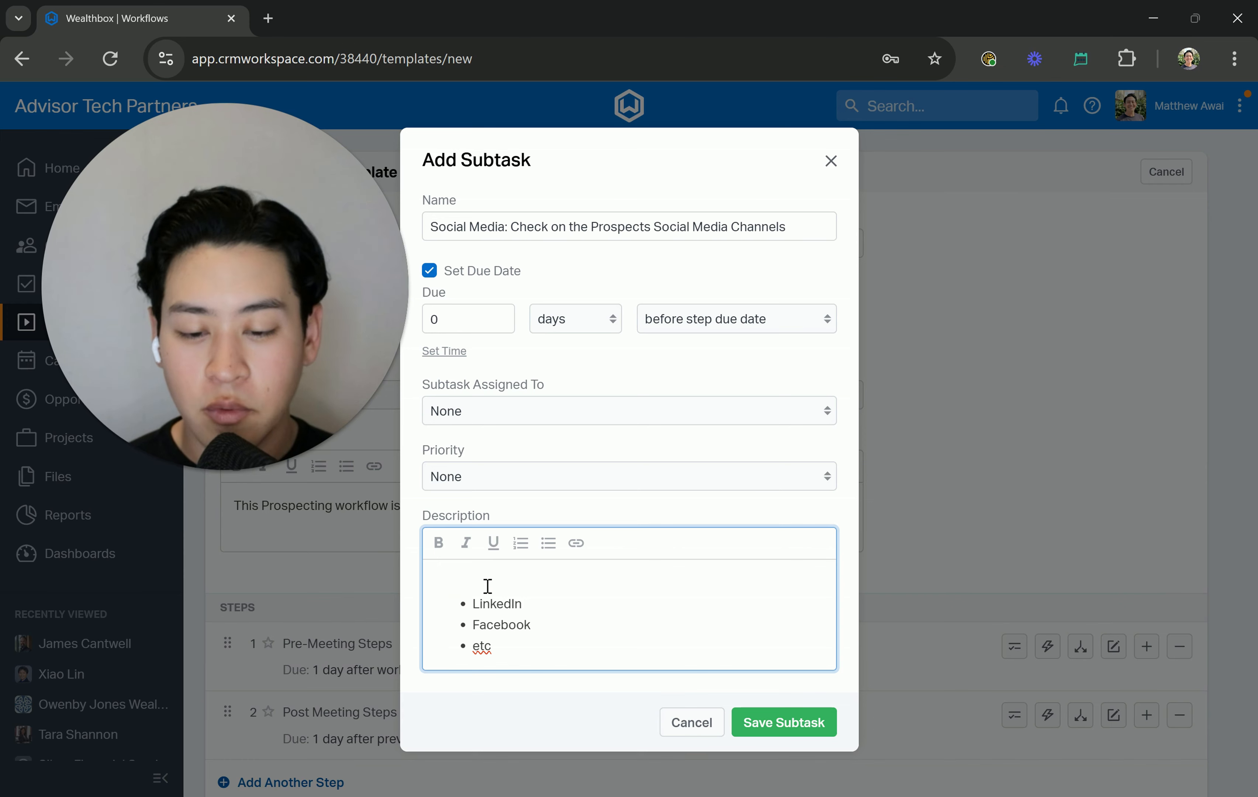
type("Check the social media channels below for the prospect that we are meeting with:")
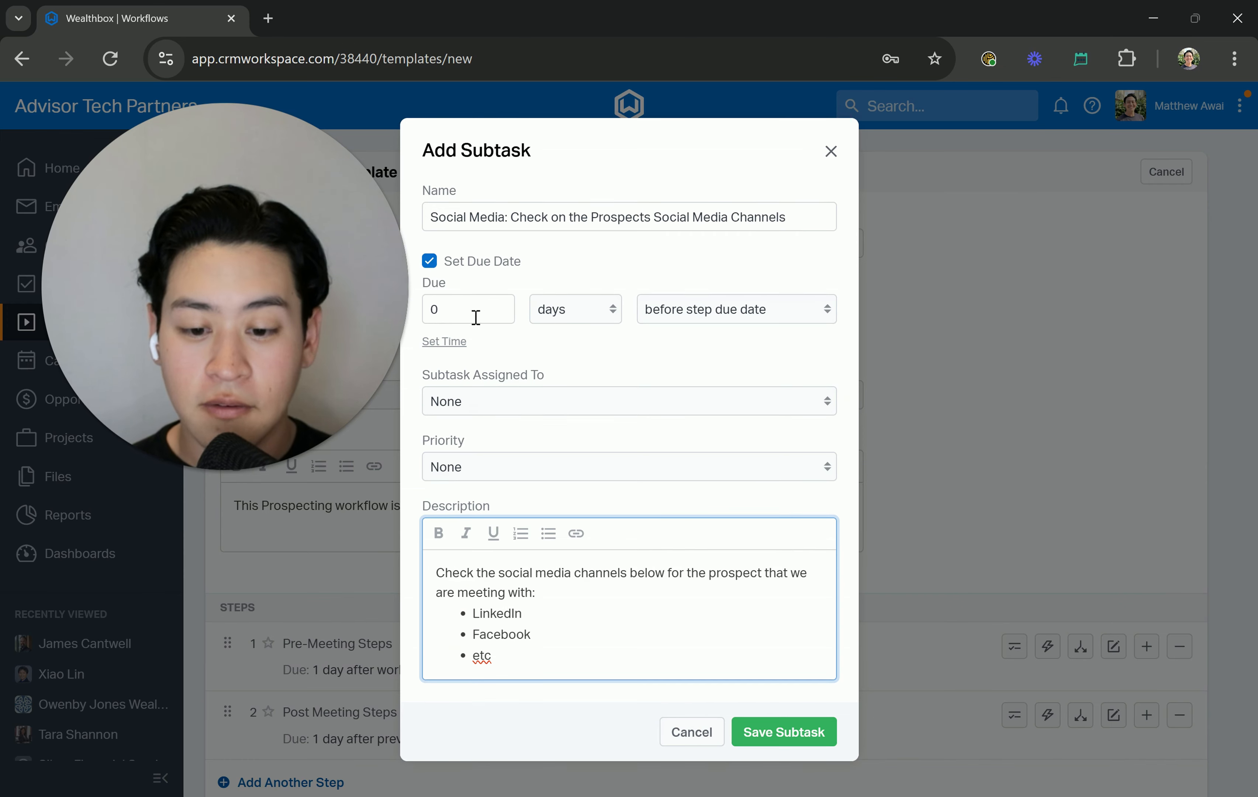
- Set the subtask to be due 2 weekdays before the step due date
left_click(476, 317)
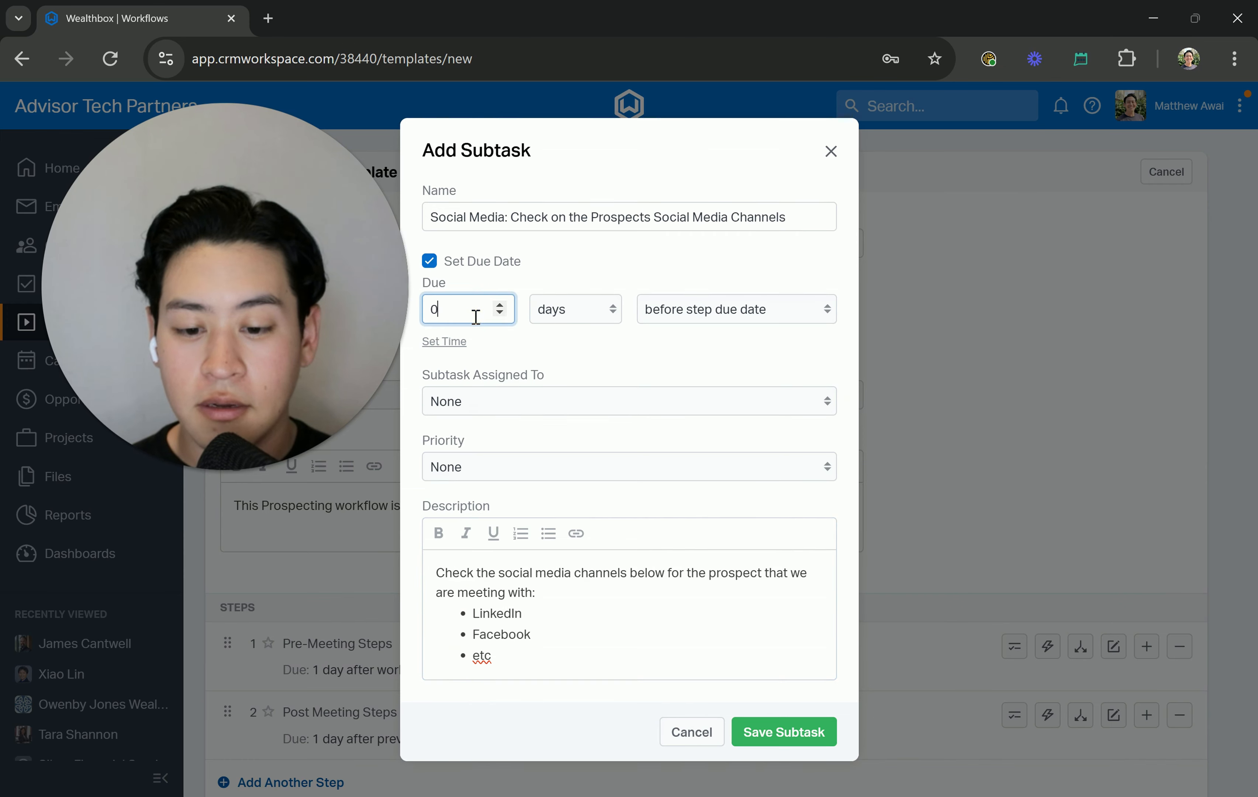
left_click(500, 306)
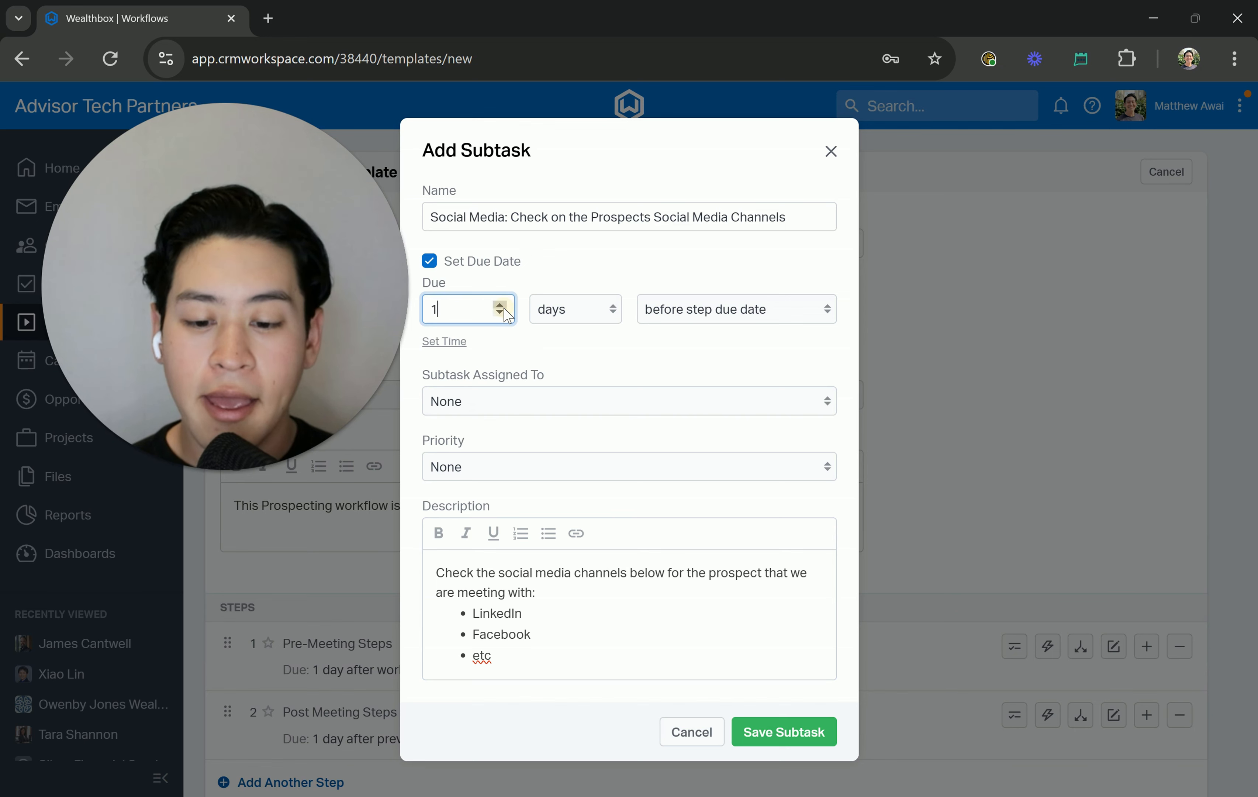
left_click(501, 306)
left_click(584, 319)
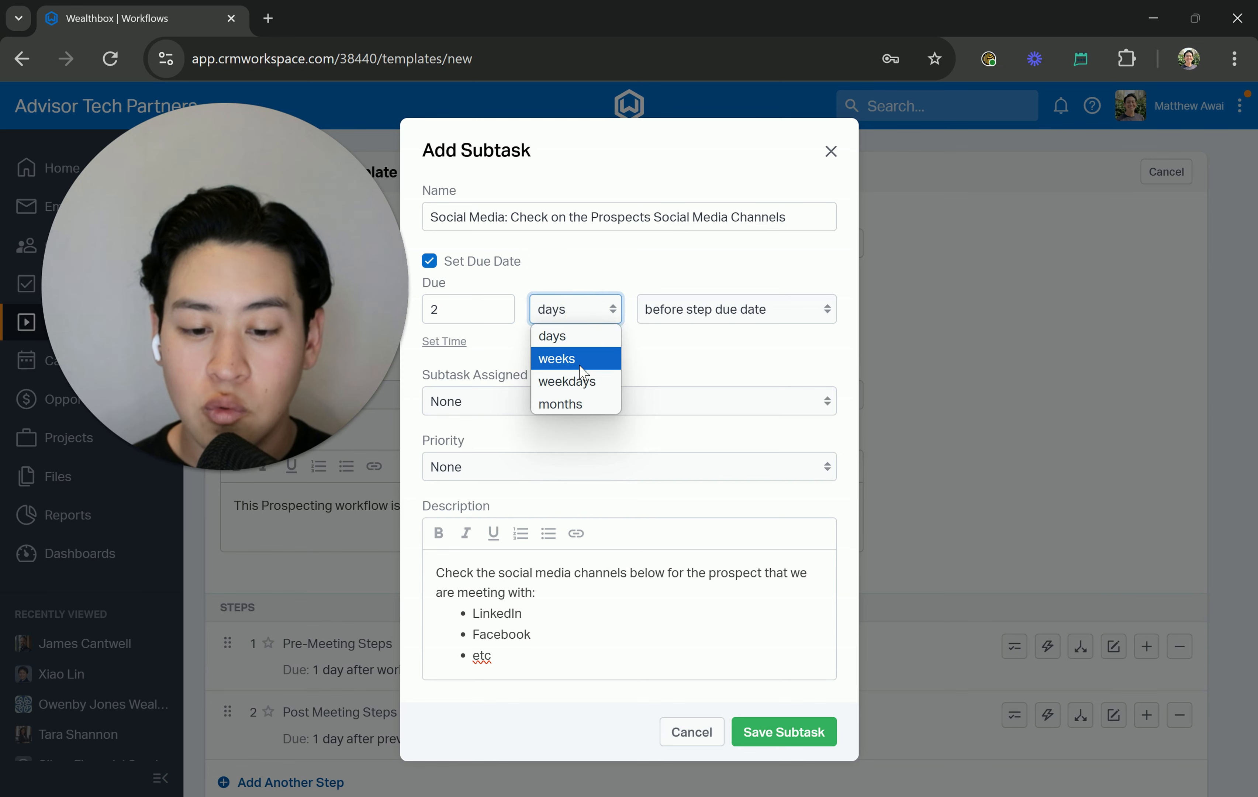
left_click(581, 382)
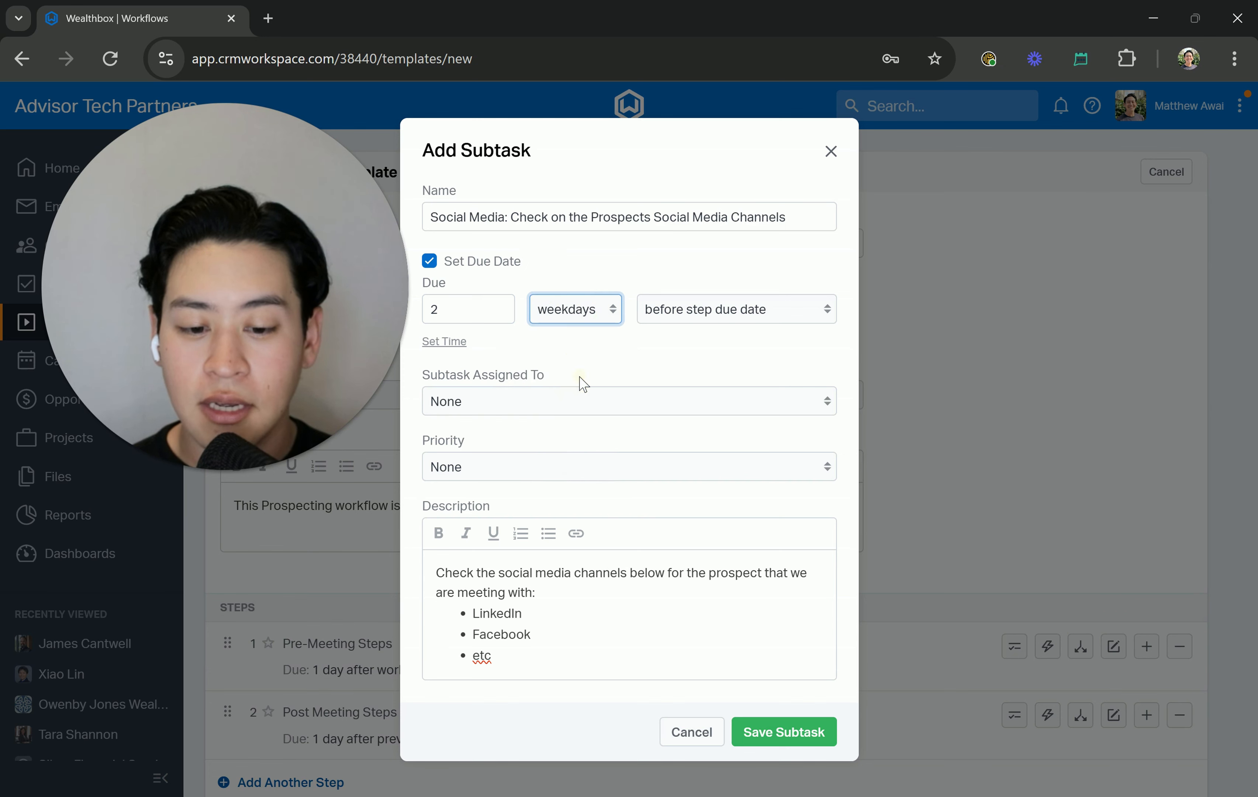
left_click(692, 318)
left_click(693, 335)
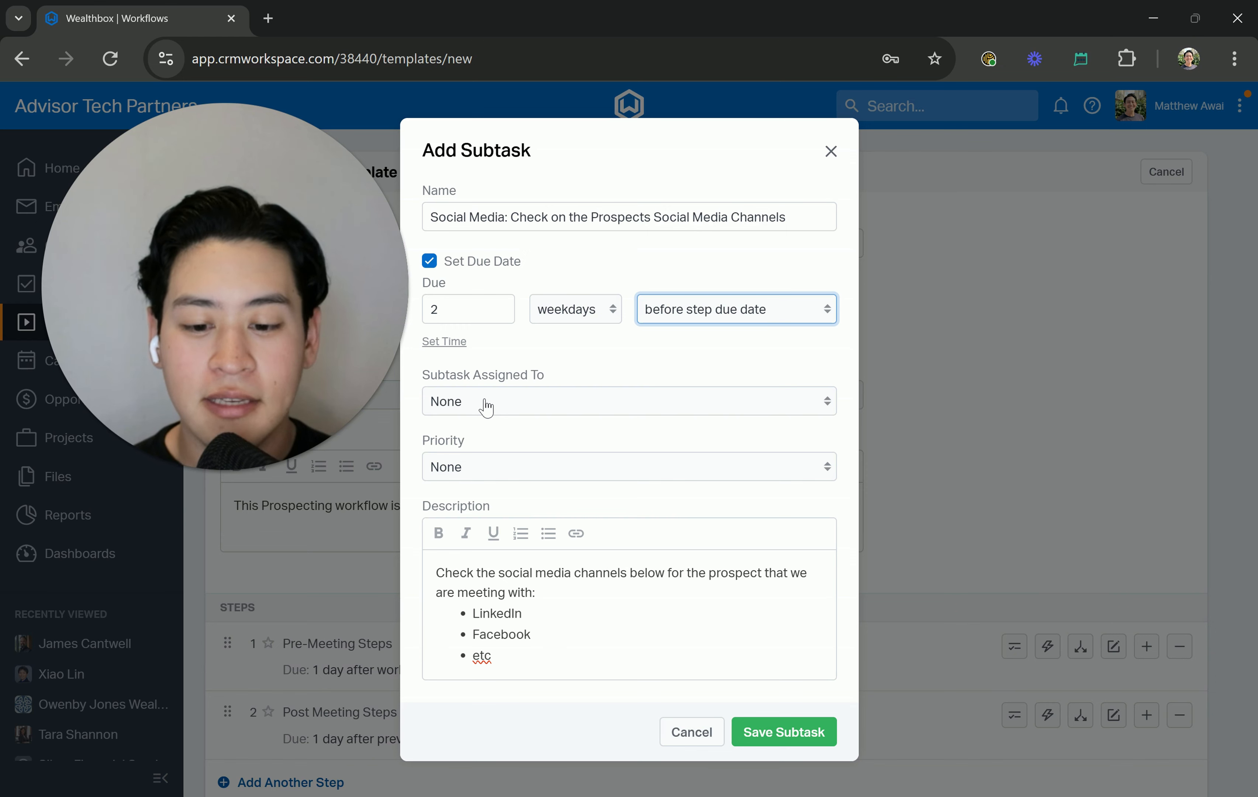
- Assign the subtask to "*FA Role - 1) Lead/Servicing Advisor" with High priority, save it, and close the step details
left_click(475, 410)
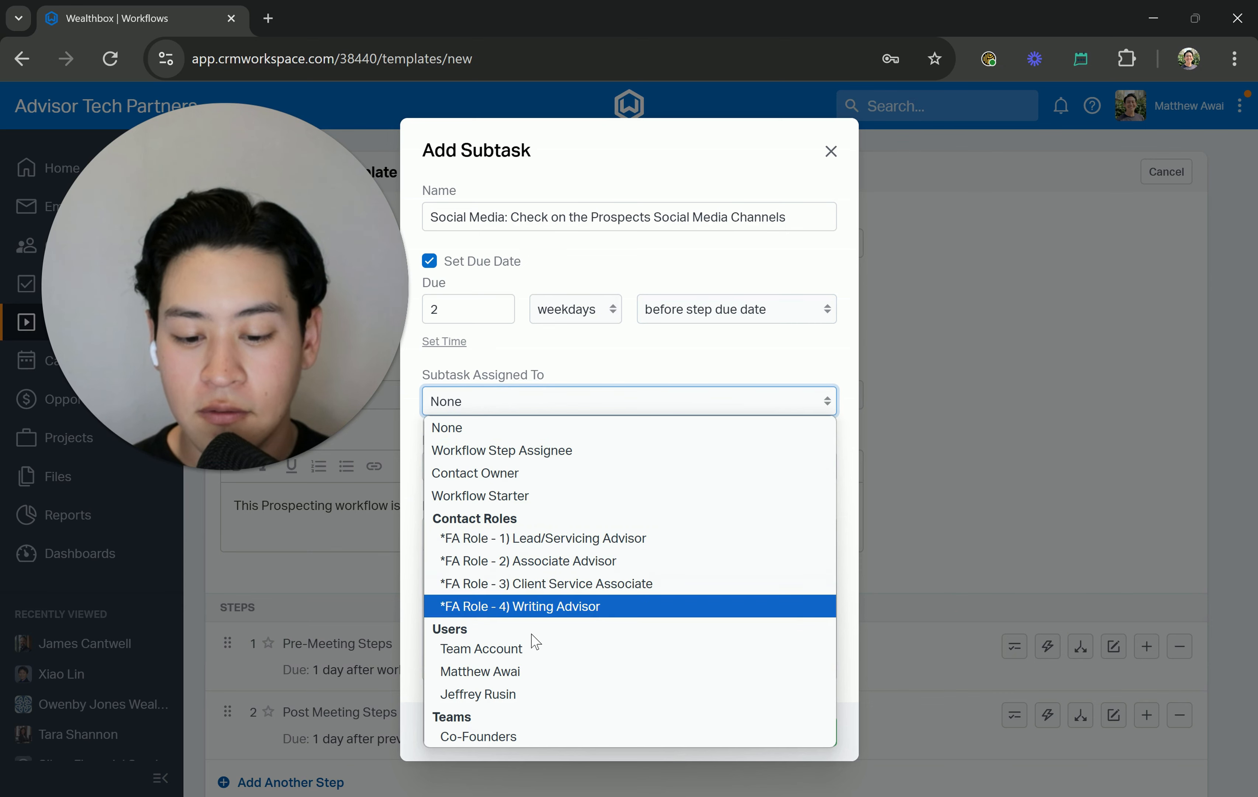
left_click(549, 546)
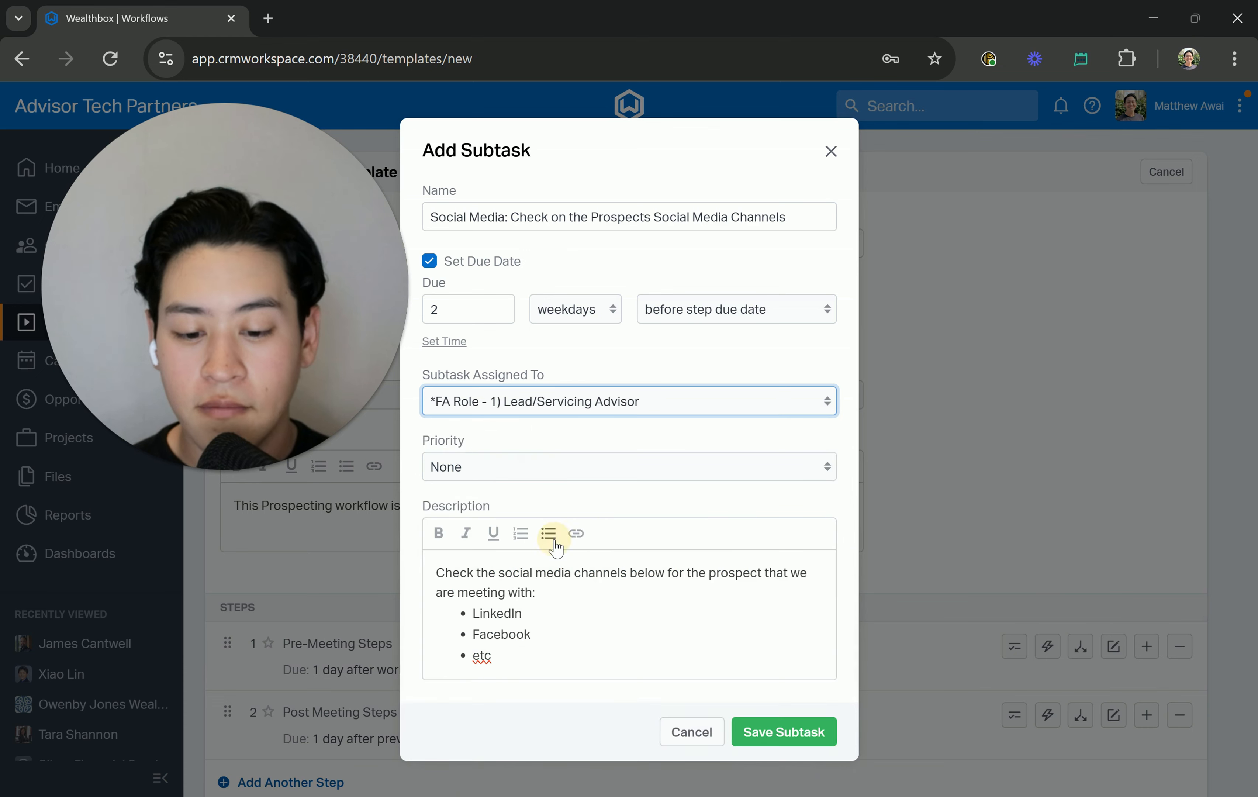
left_click(555, 471)
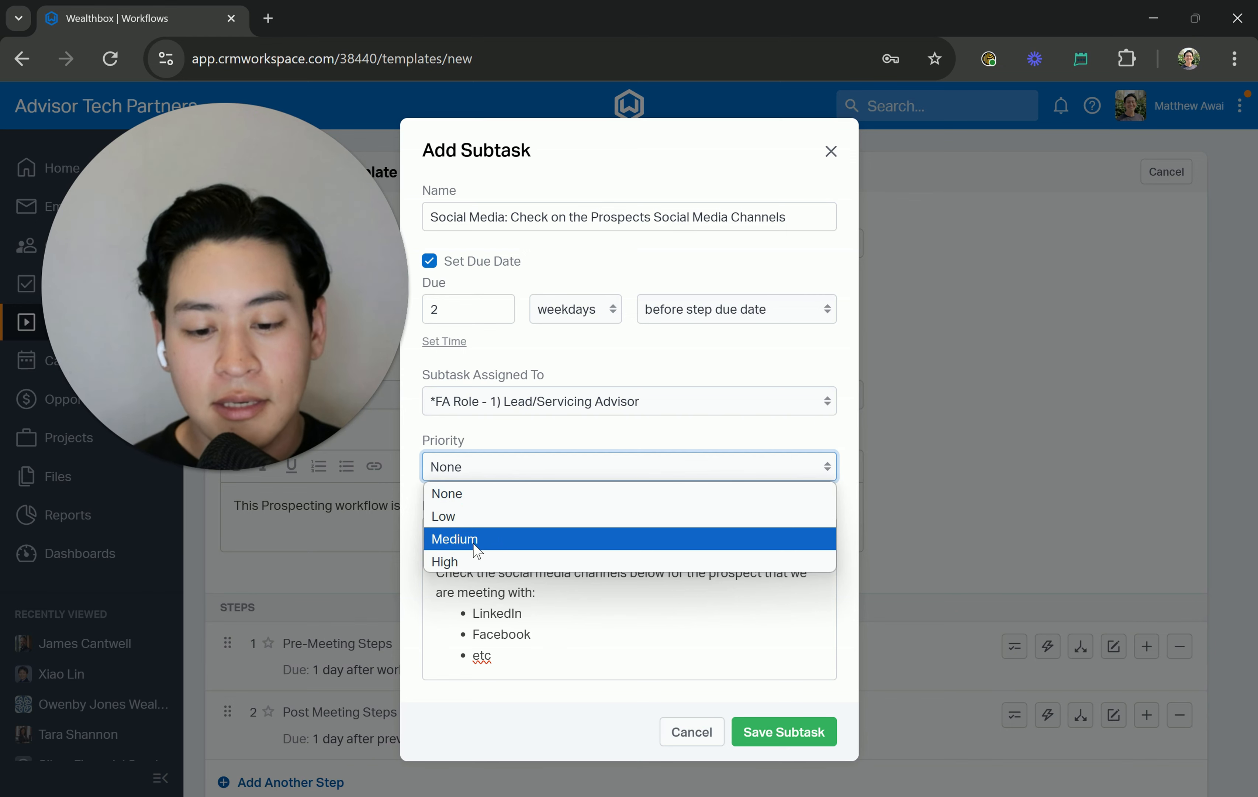
left_click(471, 560)
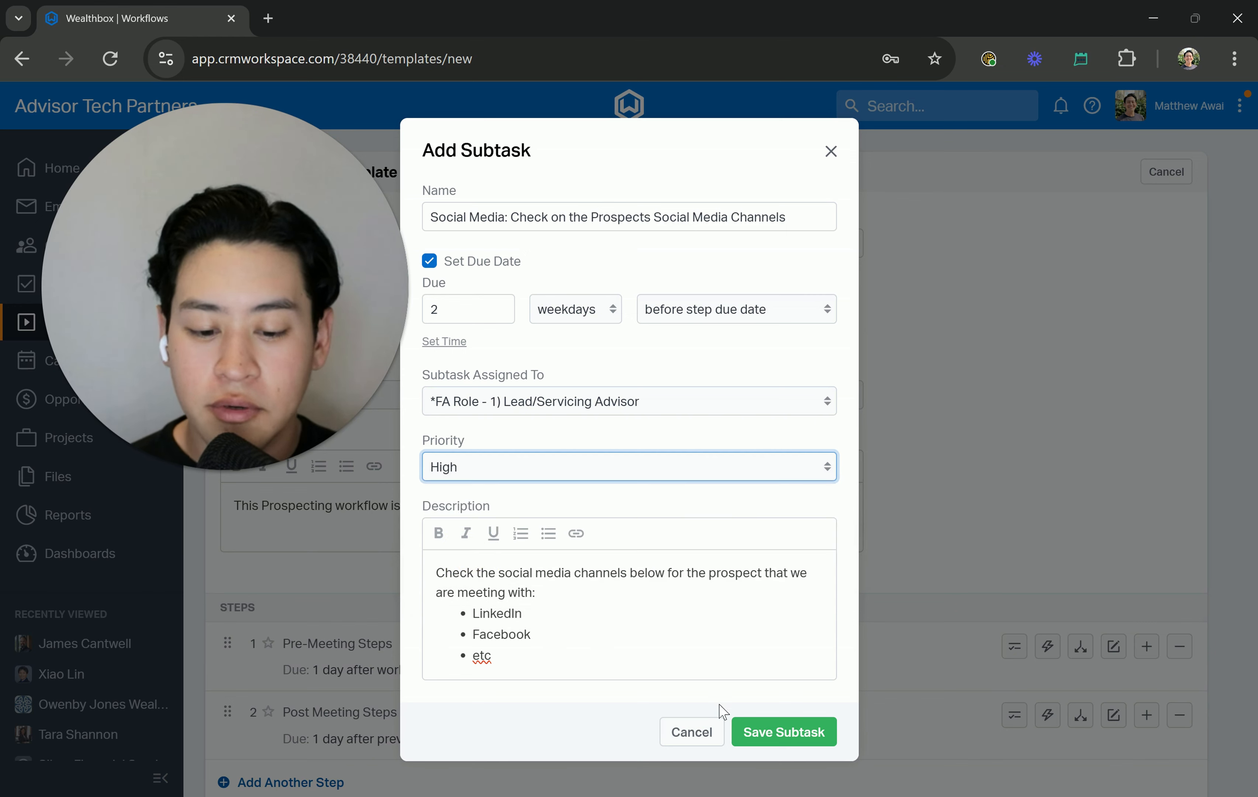
left_click(782, 733)
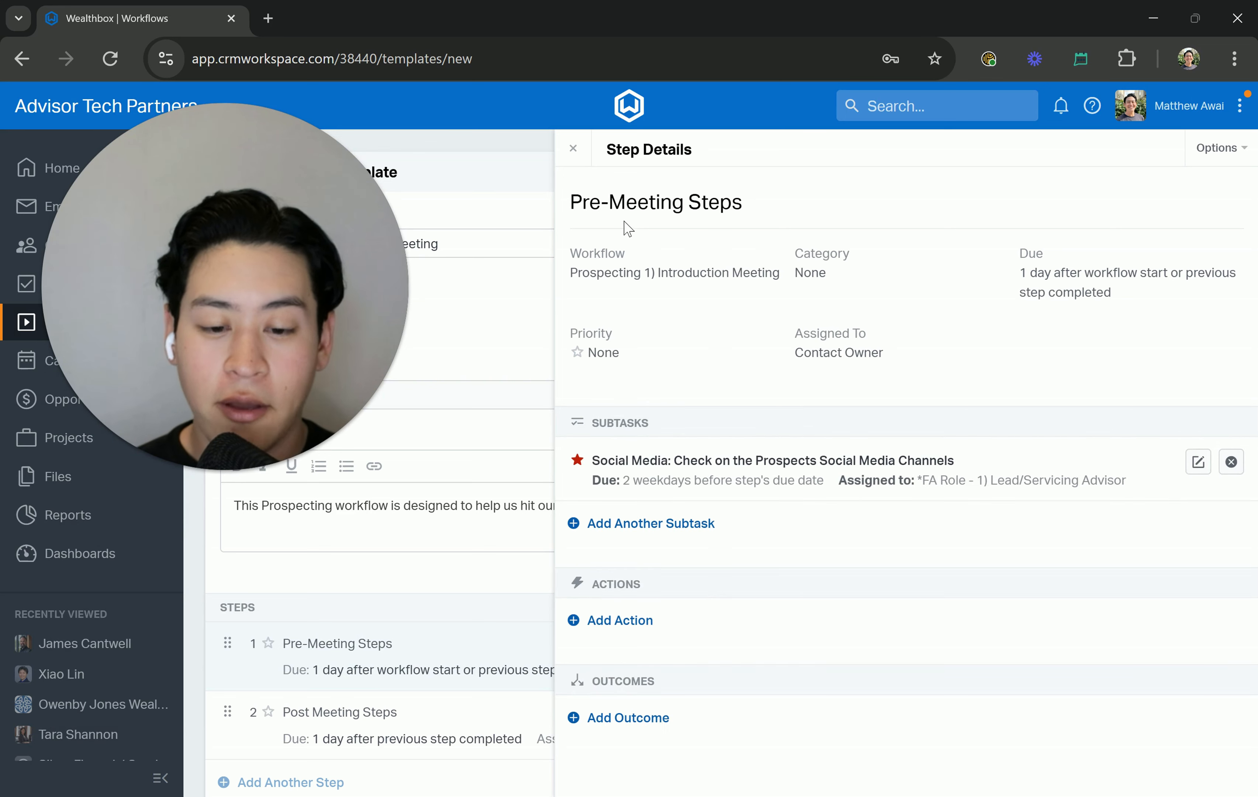
left_click(574, 148)
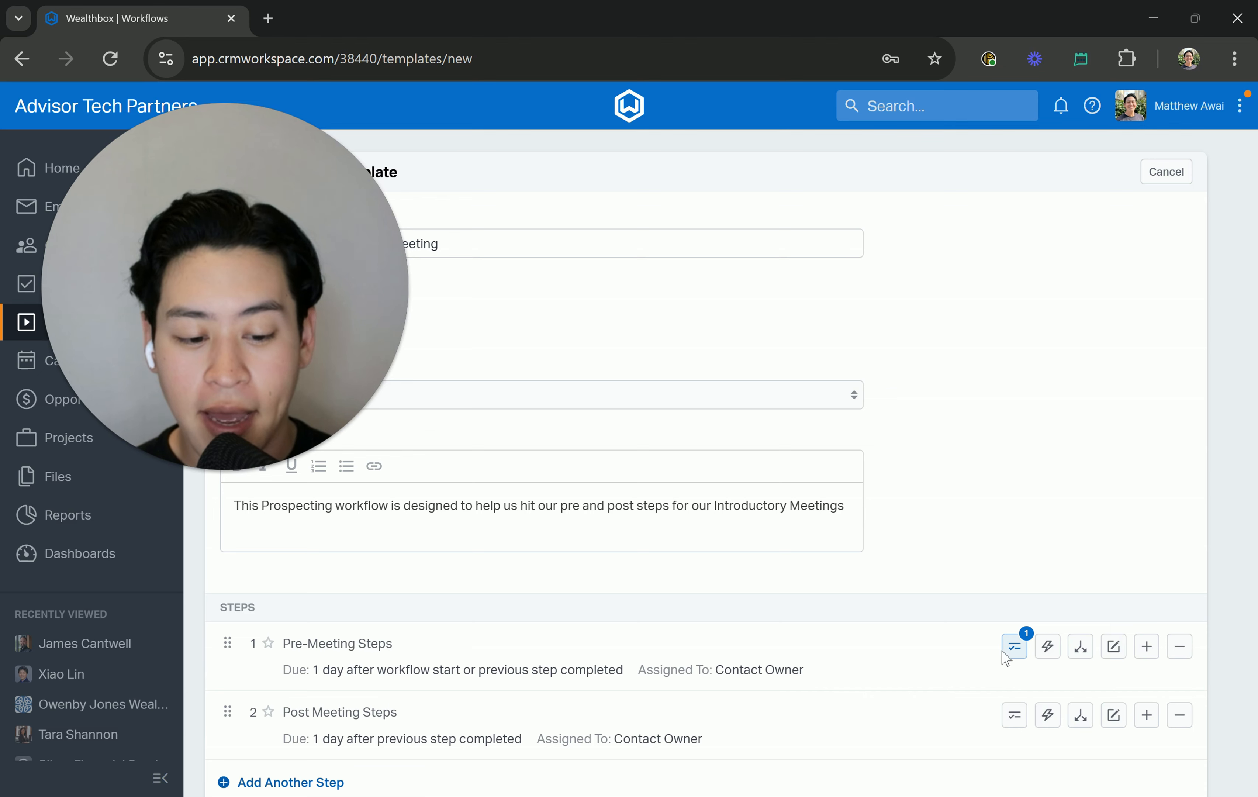
- Open the details of the Pre-Meeting Steps step and start another subtask in it
left_click(1021, 646)
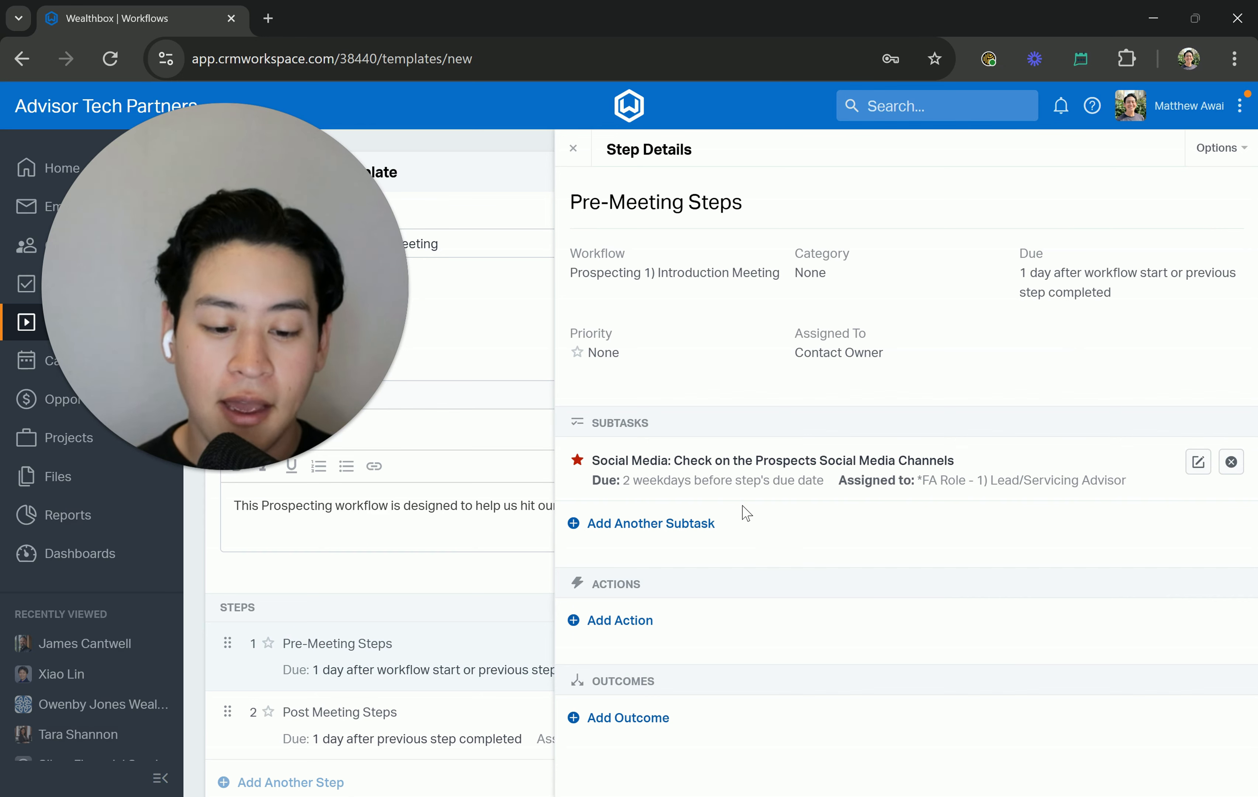
triple_click(655, 201)
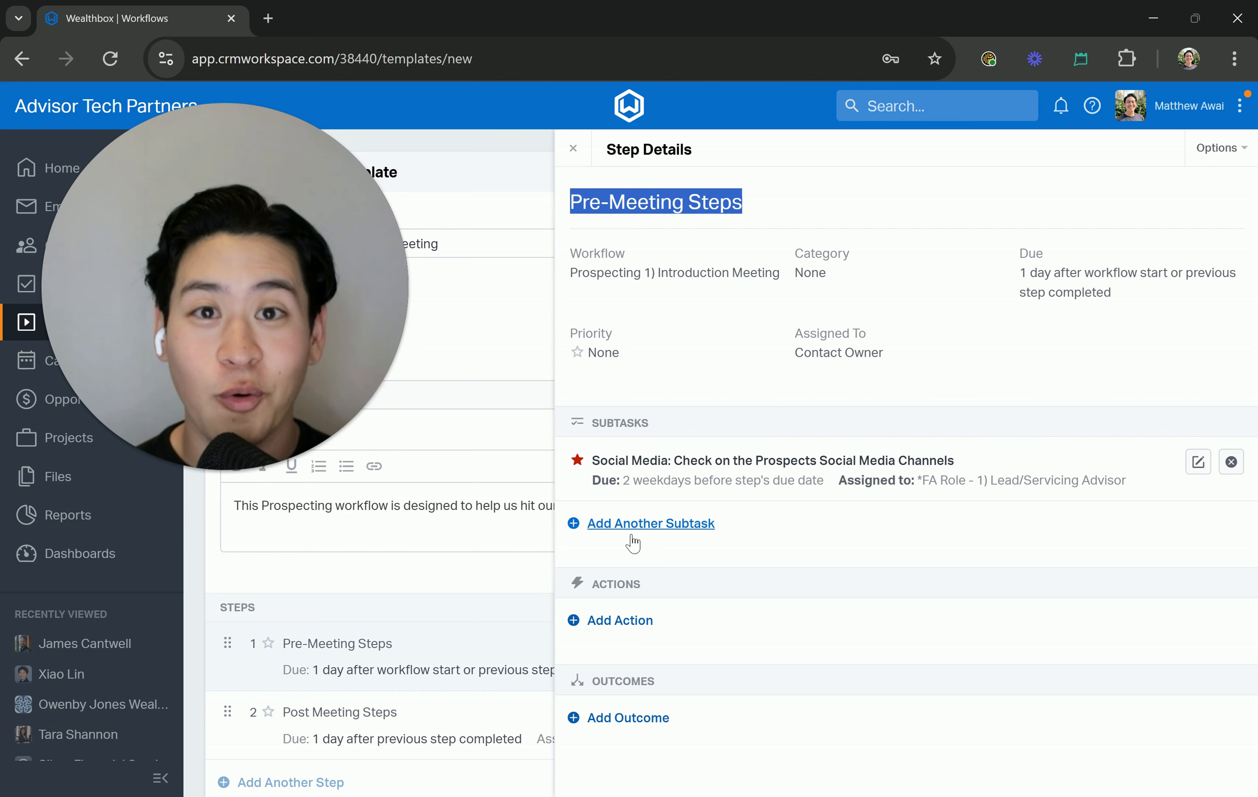
left_click(827, 182)
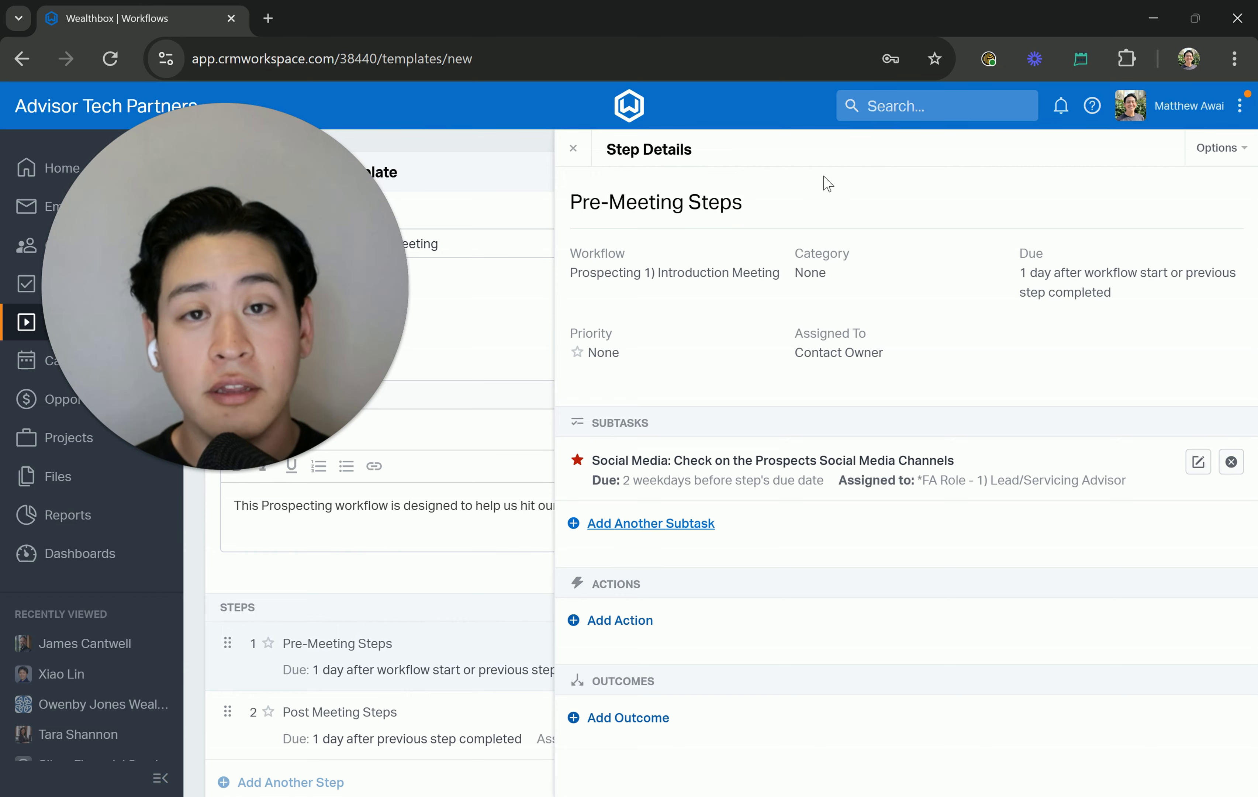
left_click(670, 522)
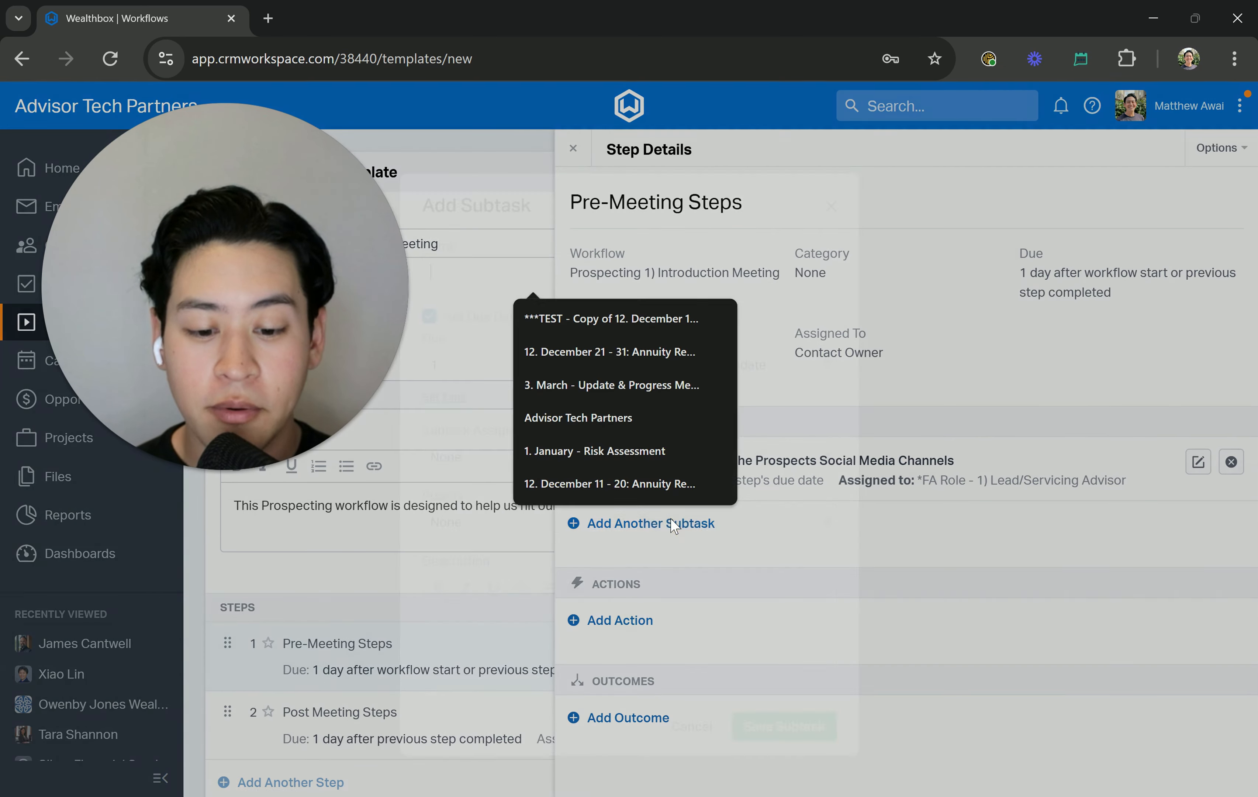
left_click(599, 249)
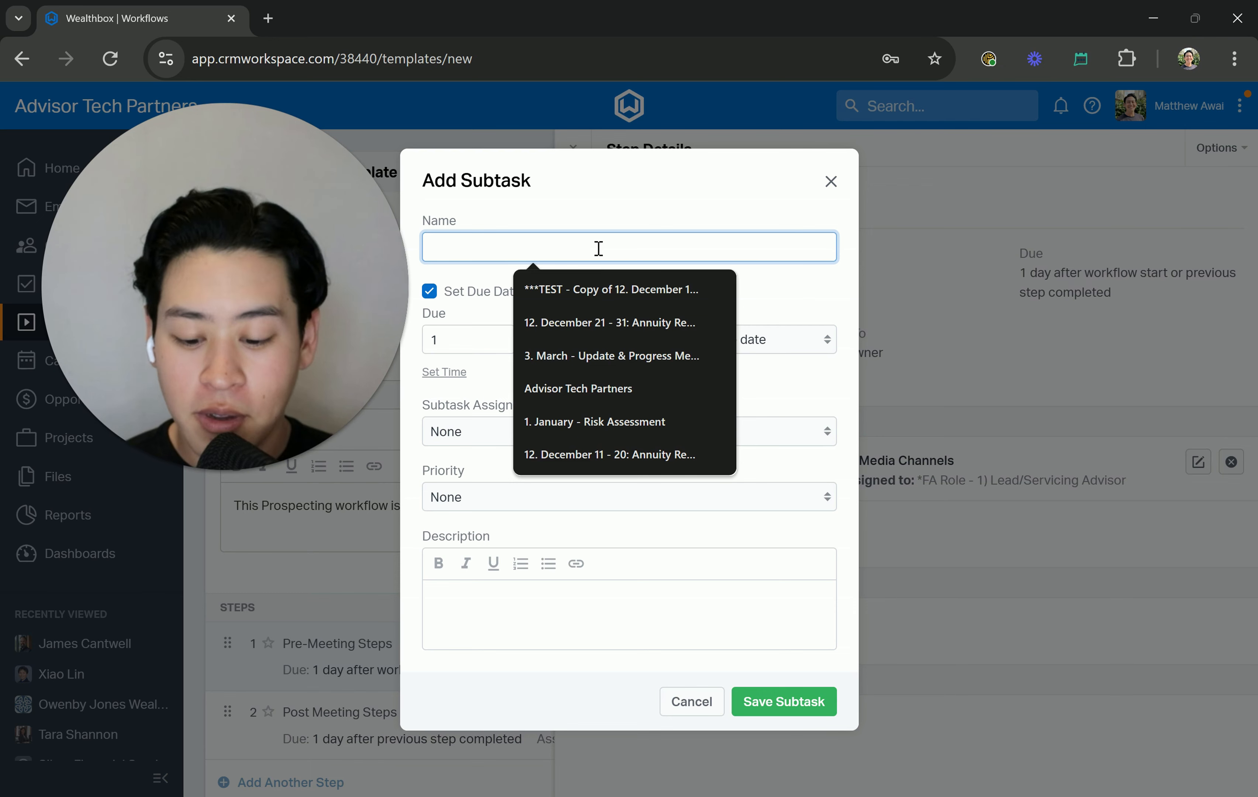
- Name the new subtask "PreciseFP: Review the Intake form sent to the Prospective Client"
type("Precise")
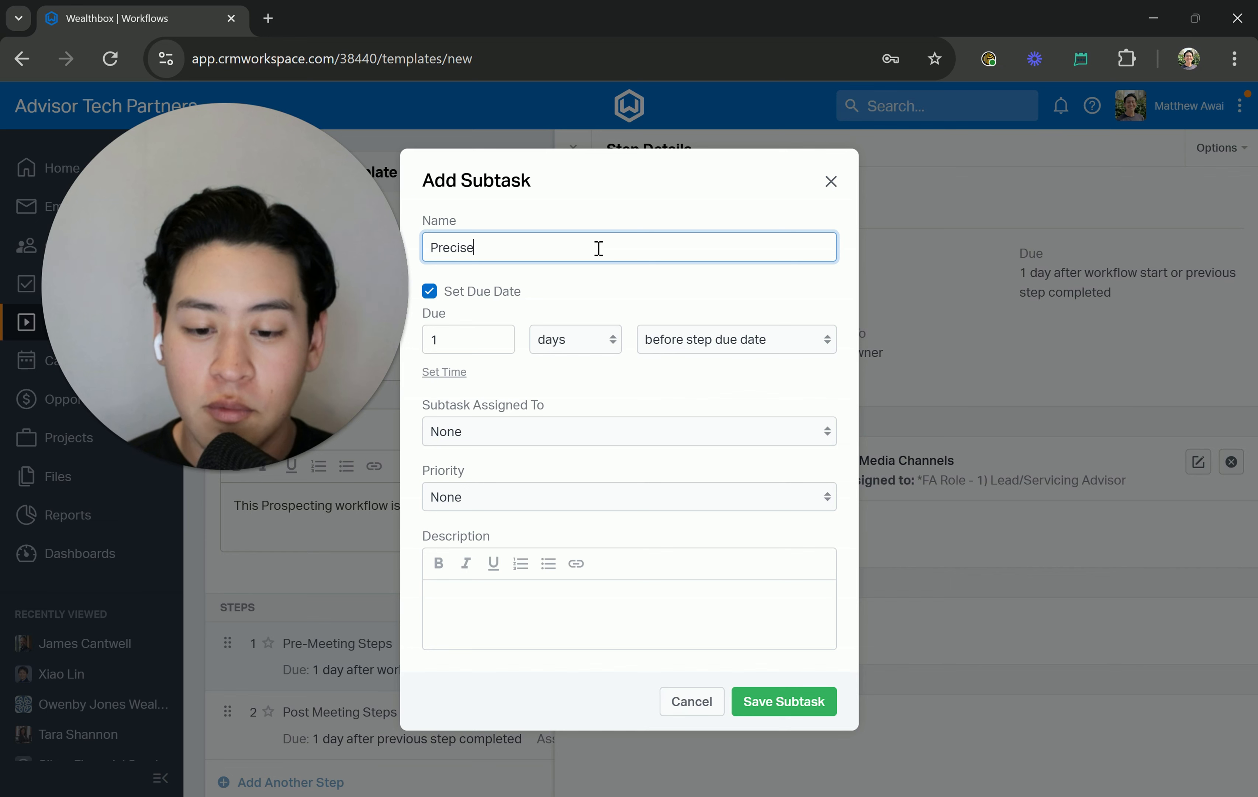
type("FP")
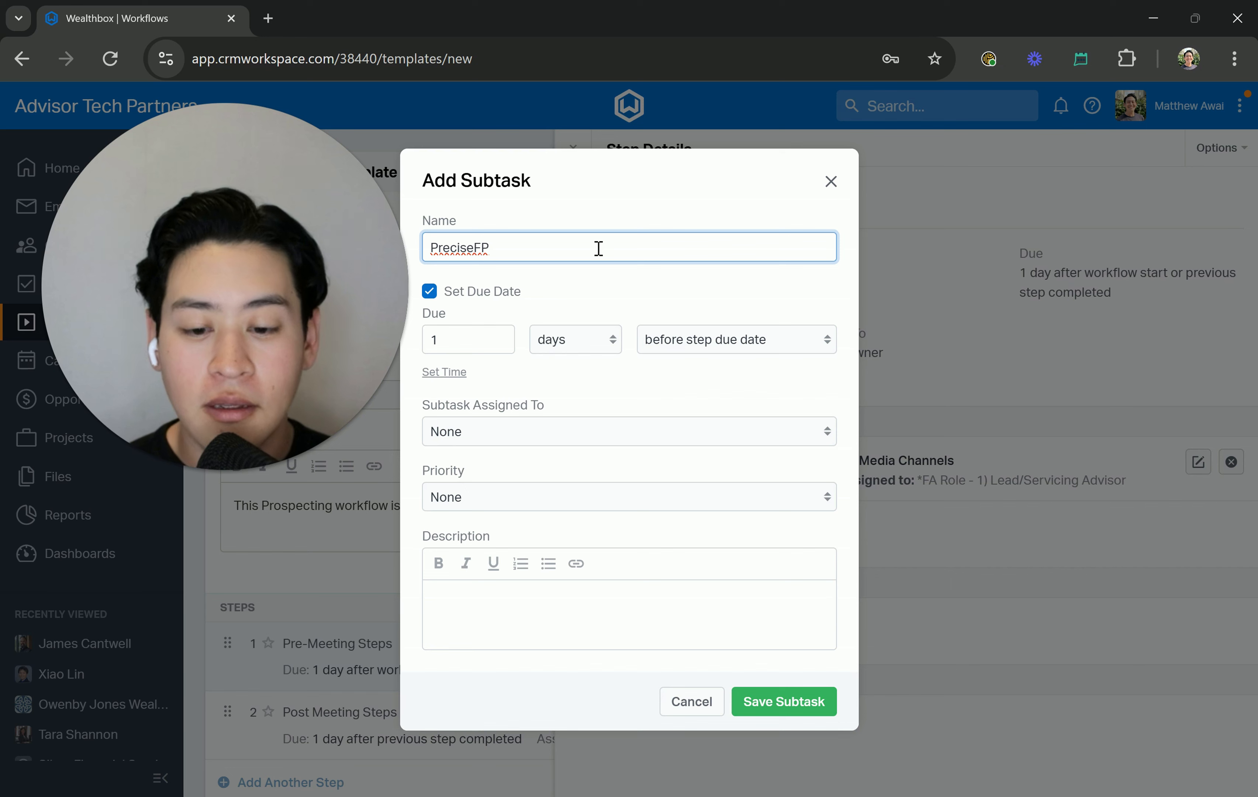
type(": review")
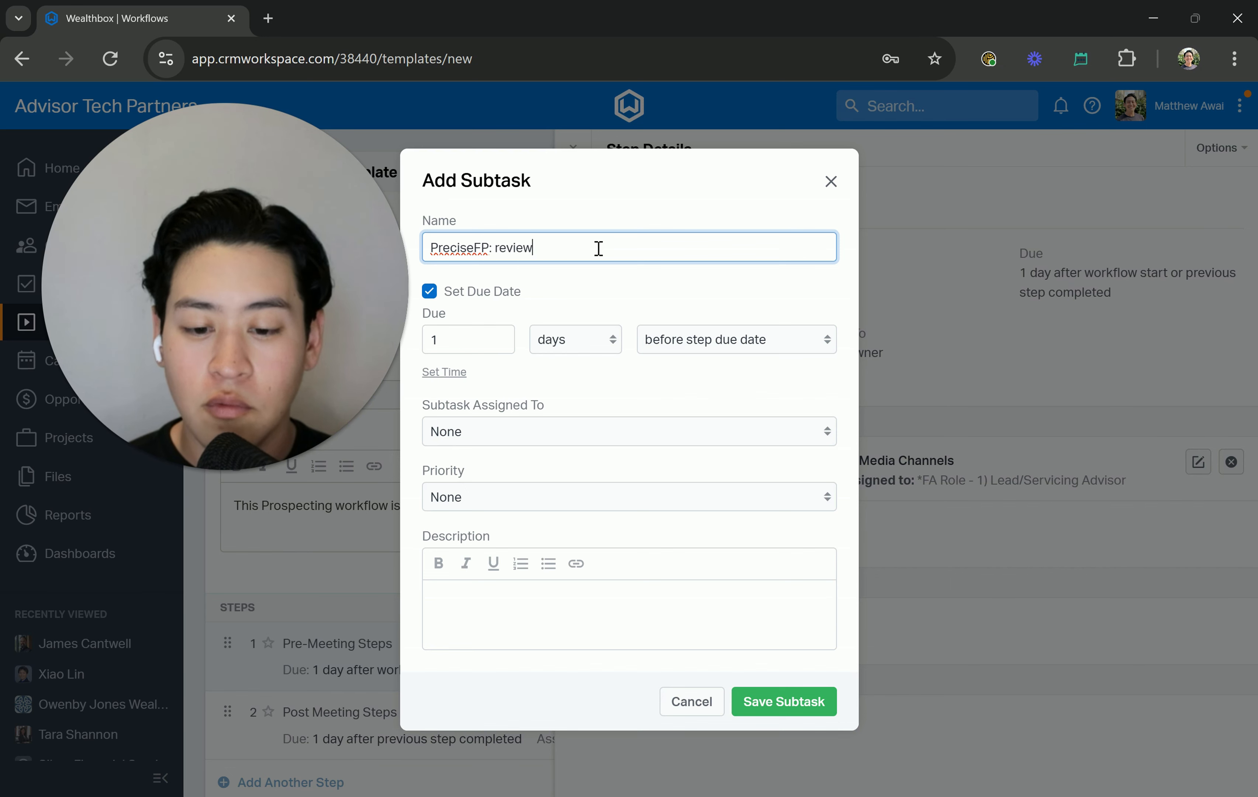
key("BackSpace")
key("BackSpace")
key("BackSpace")
key("BackSpace")
key("BackSpace")
key("BackSpace")
type("Review the ")
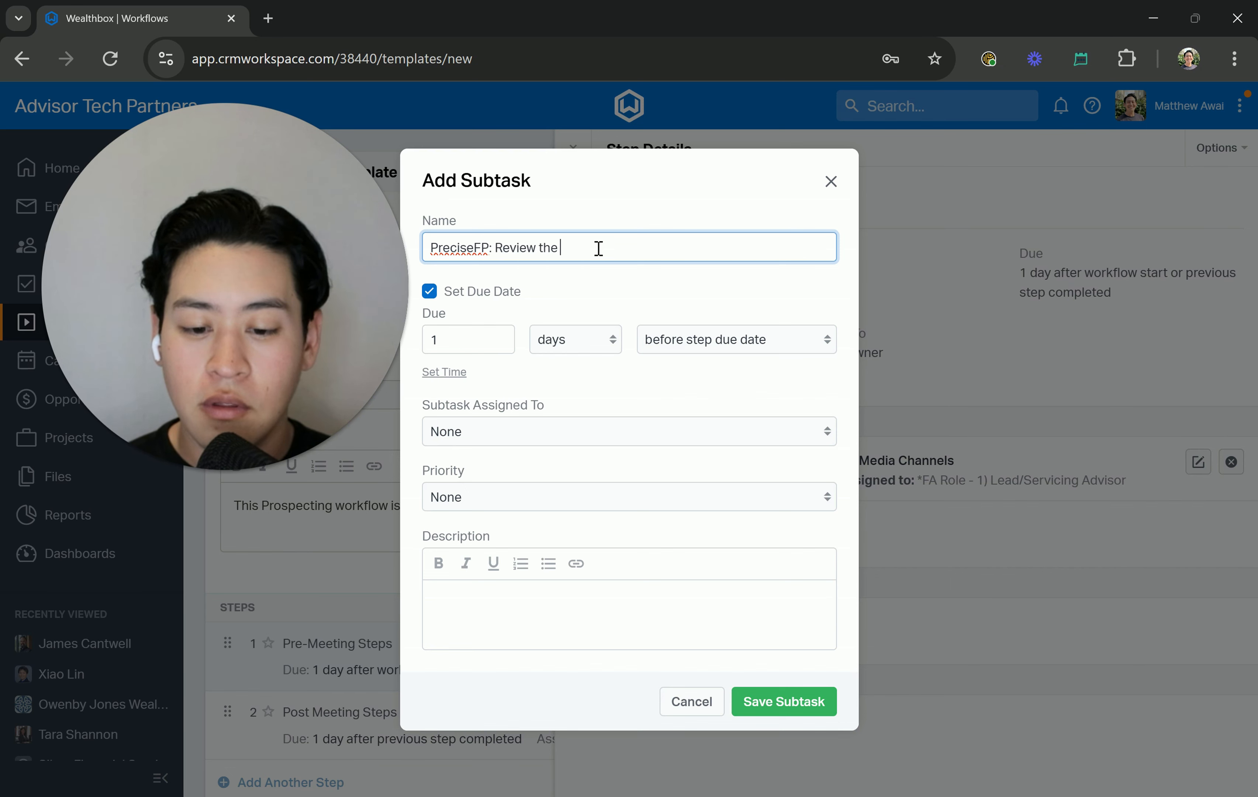
type("Intake form ")
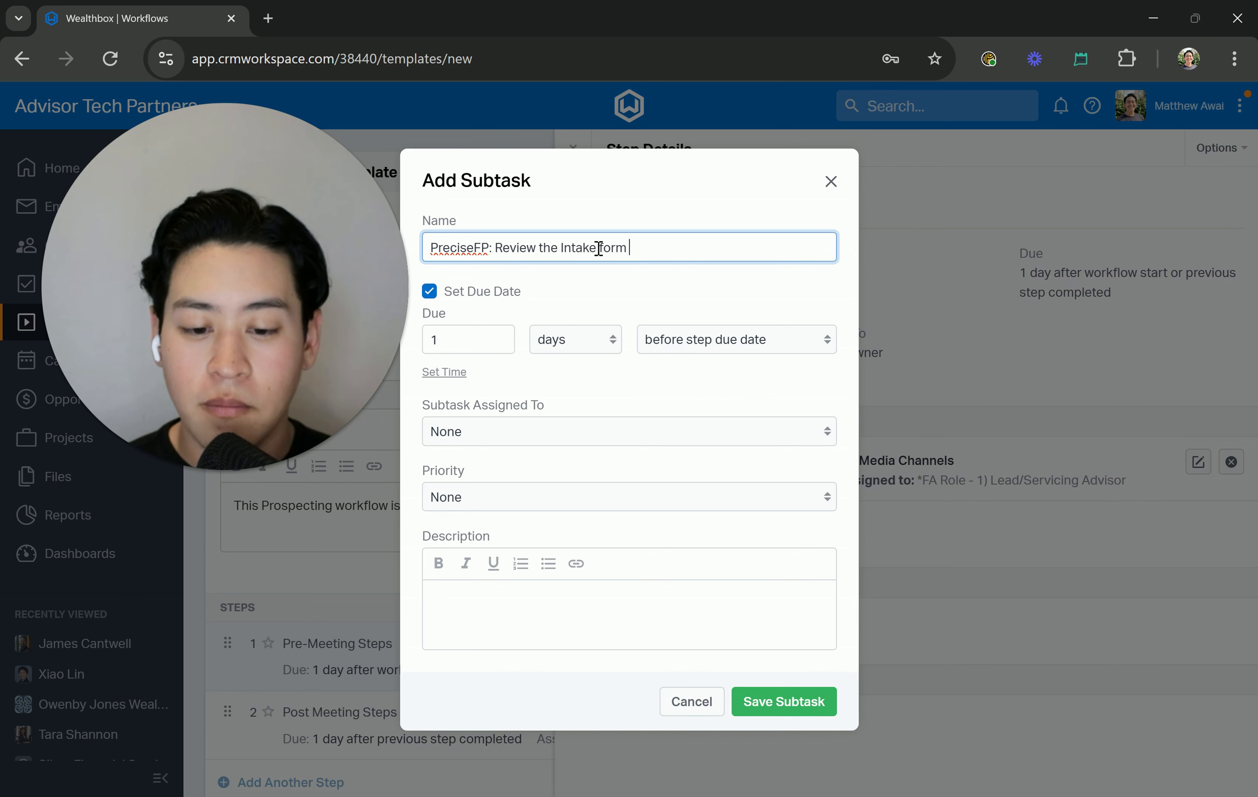
type("sent to th")
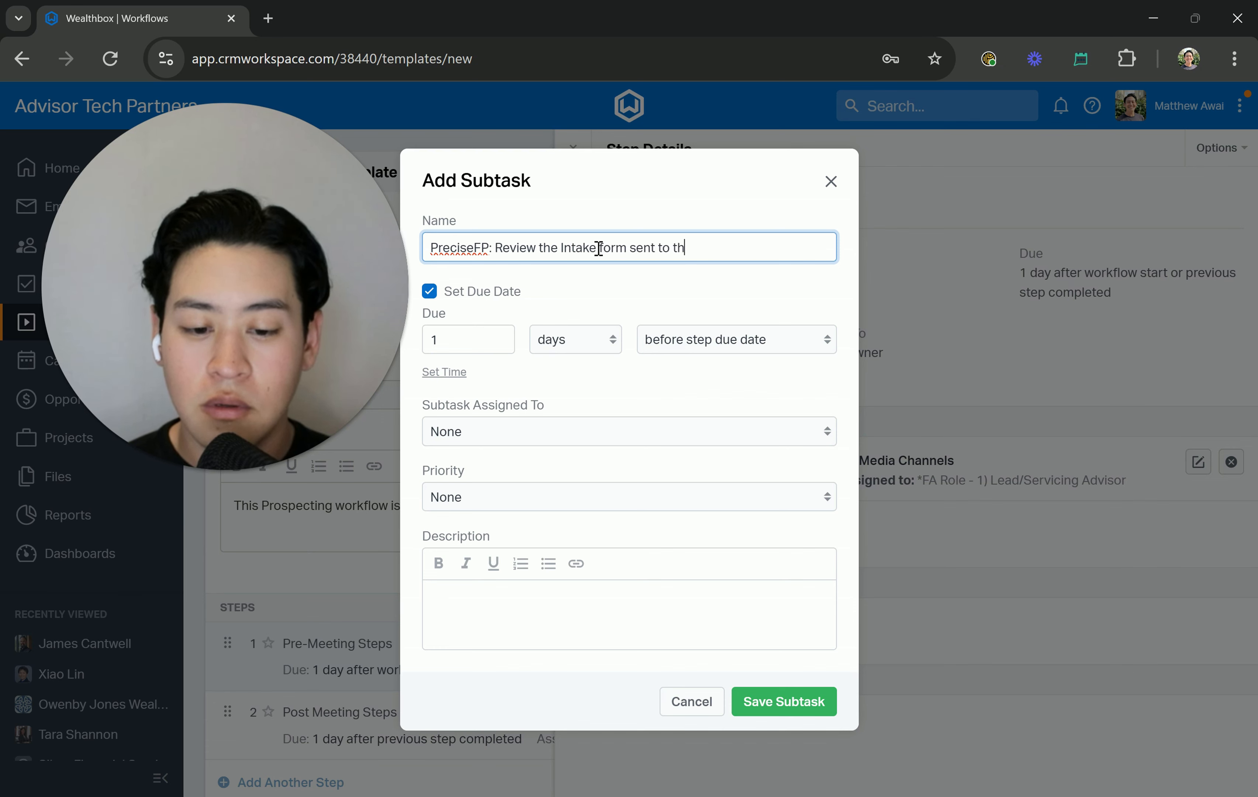
type("e Prosepec")
key("BackSpace")
type("ec")
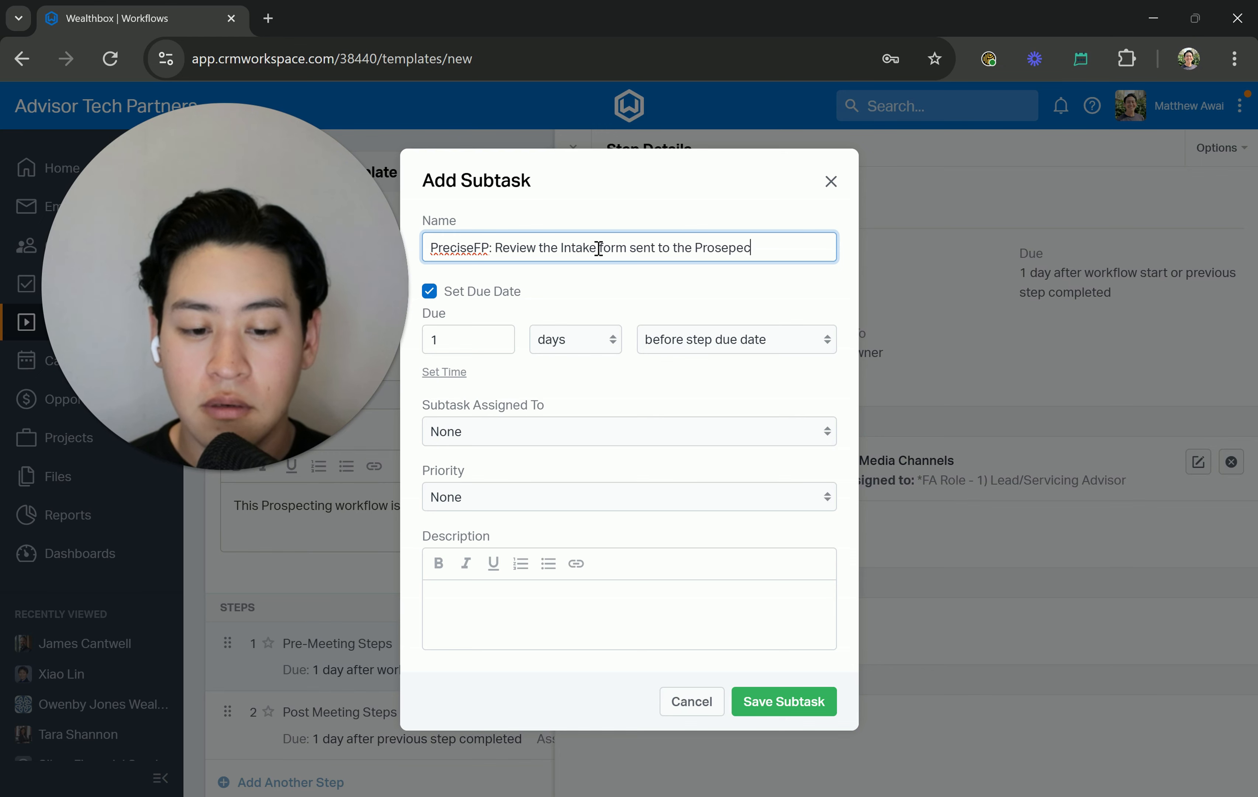
type("tive Client")
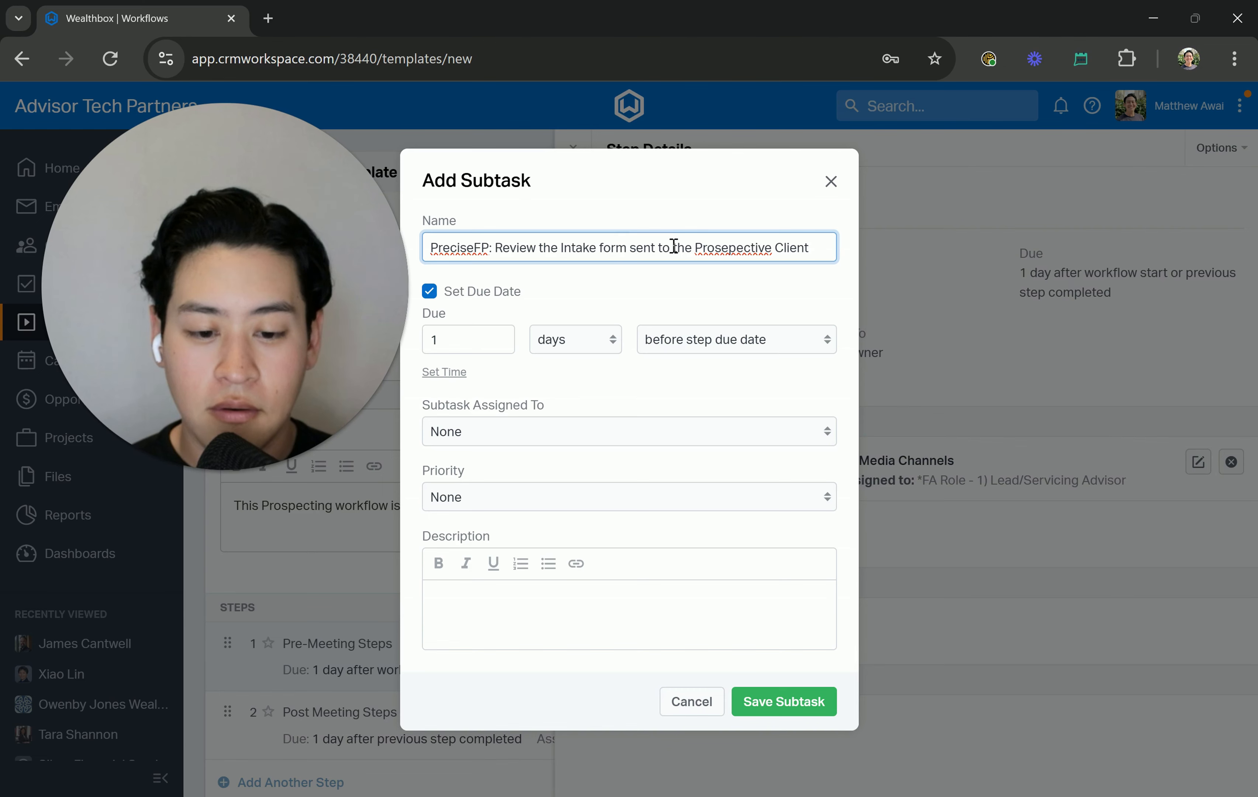
right_click(711, 252)
left_click(781, 275)
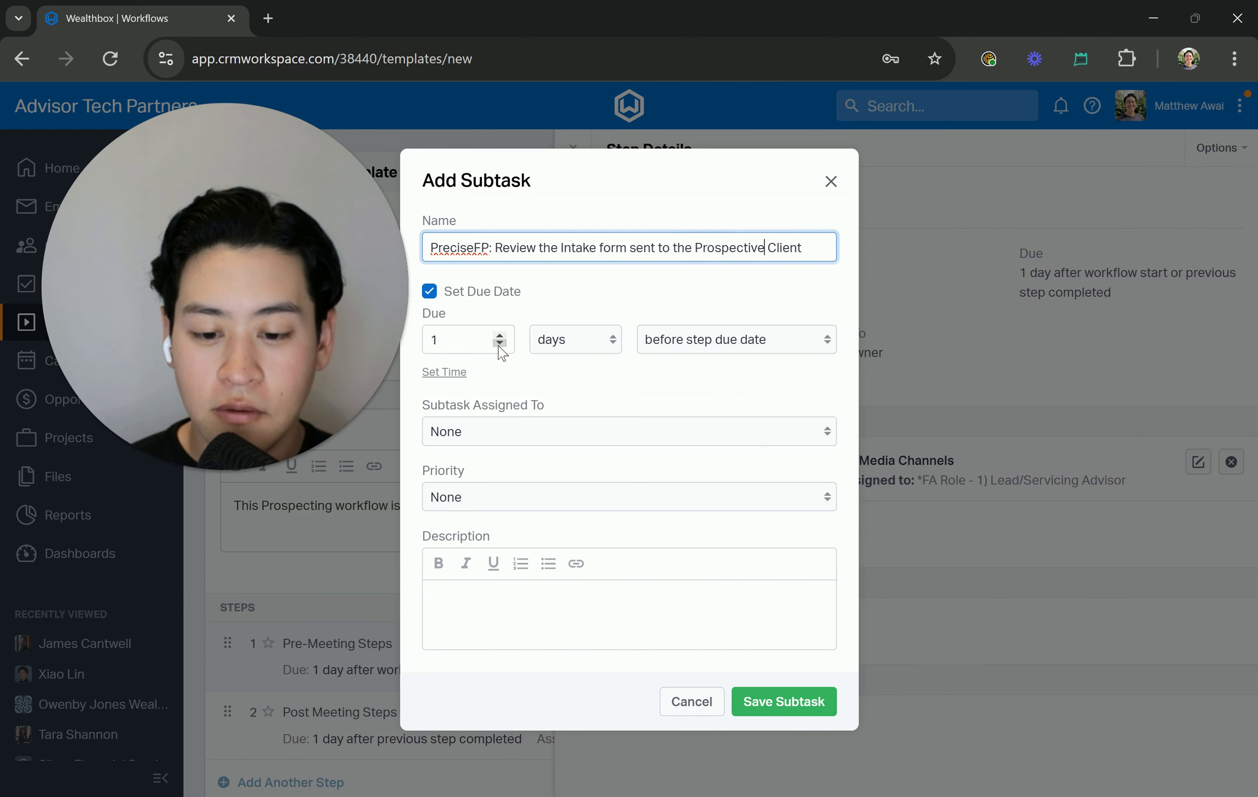
double_click(475, 247)
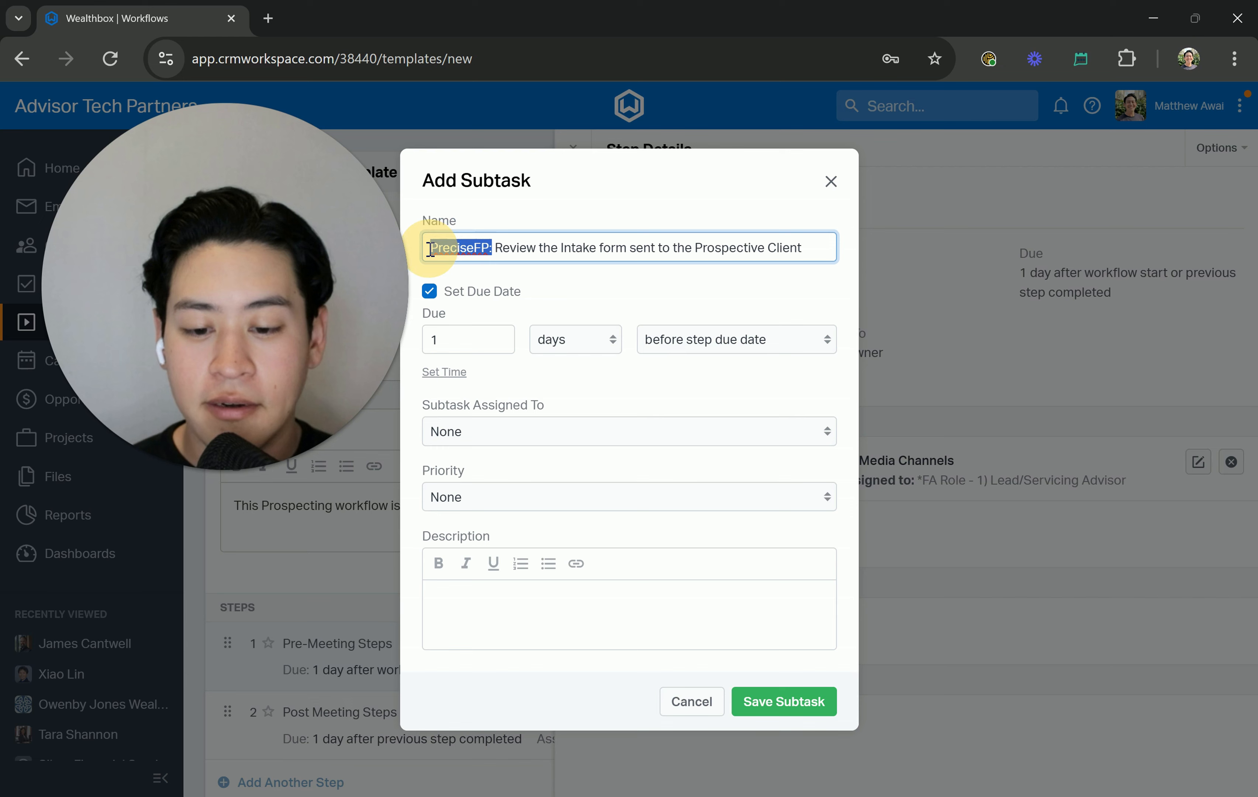
left_click(497, 247)
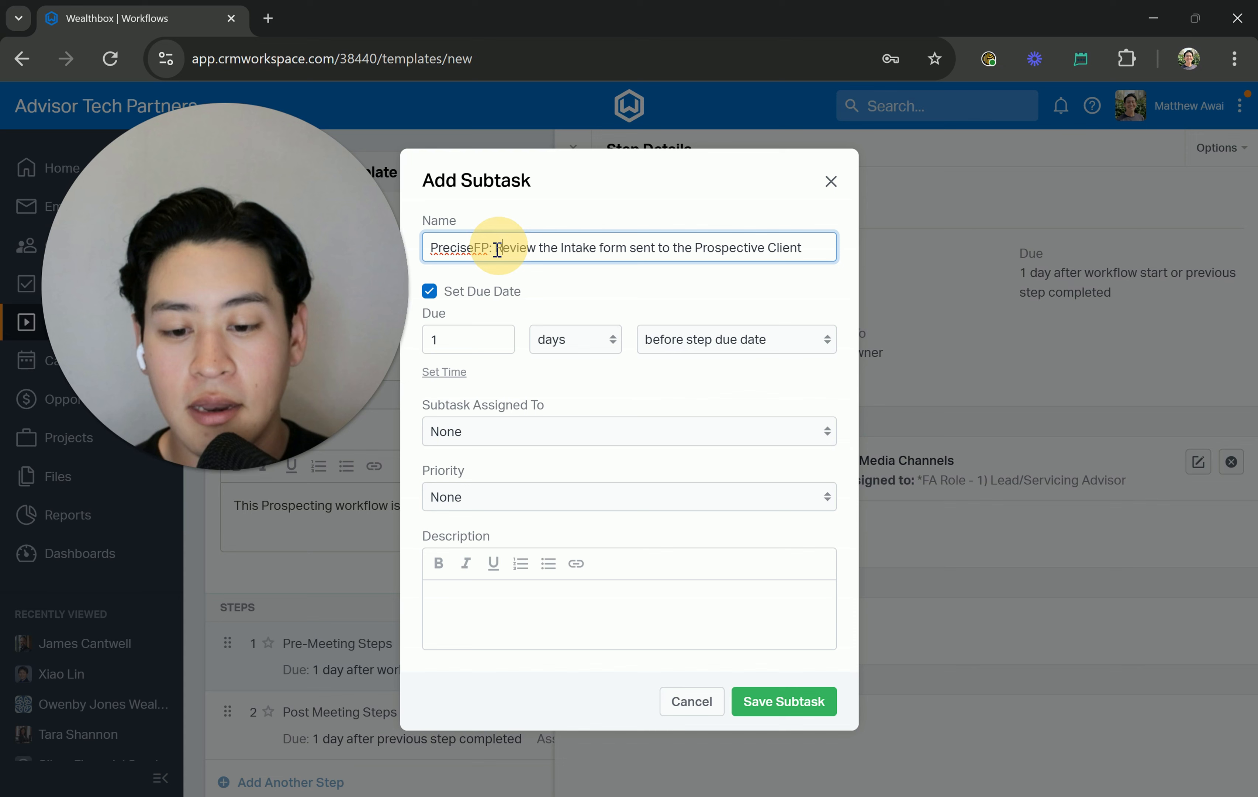
left_click_drag(497, 251, 802, 247)
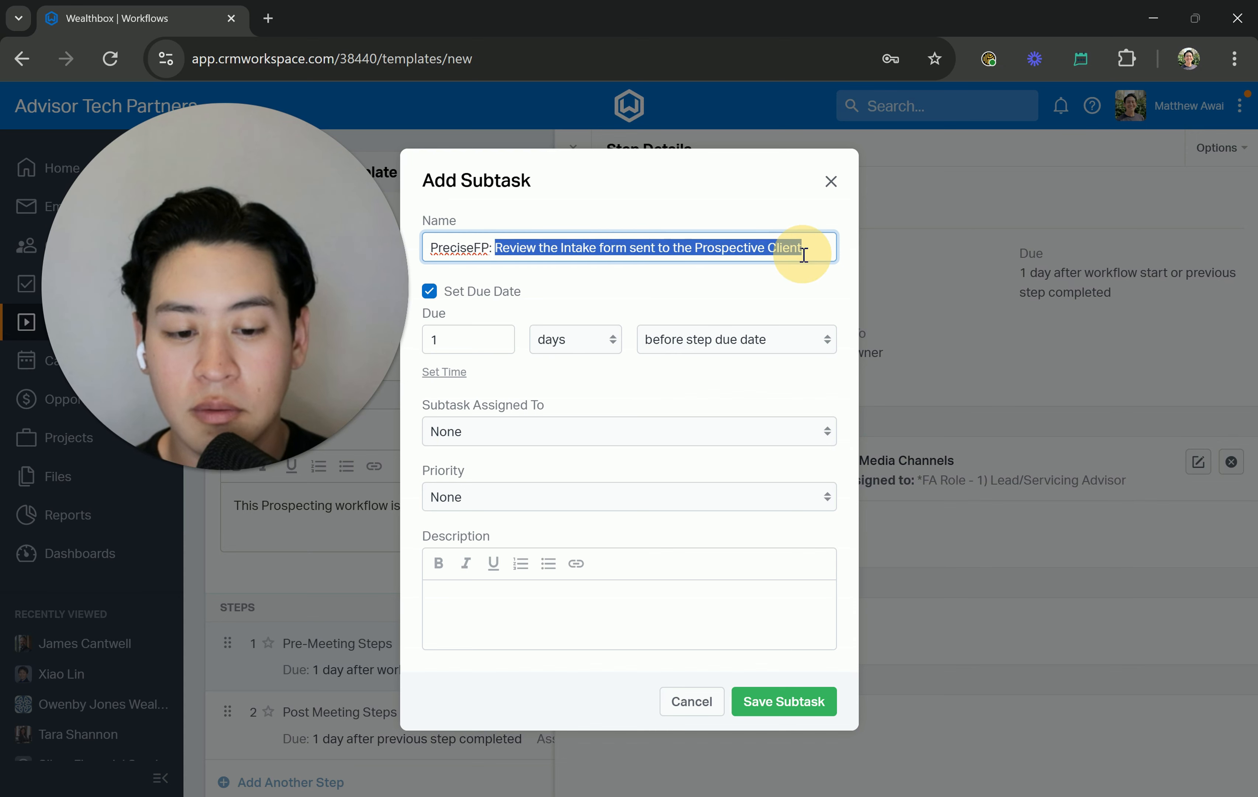
left_click(810, 255)
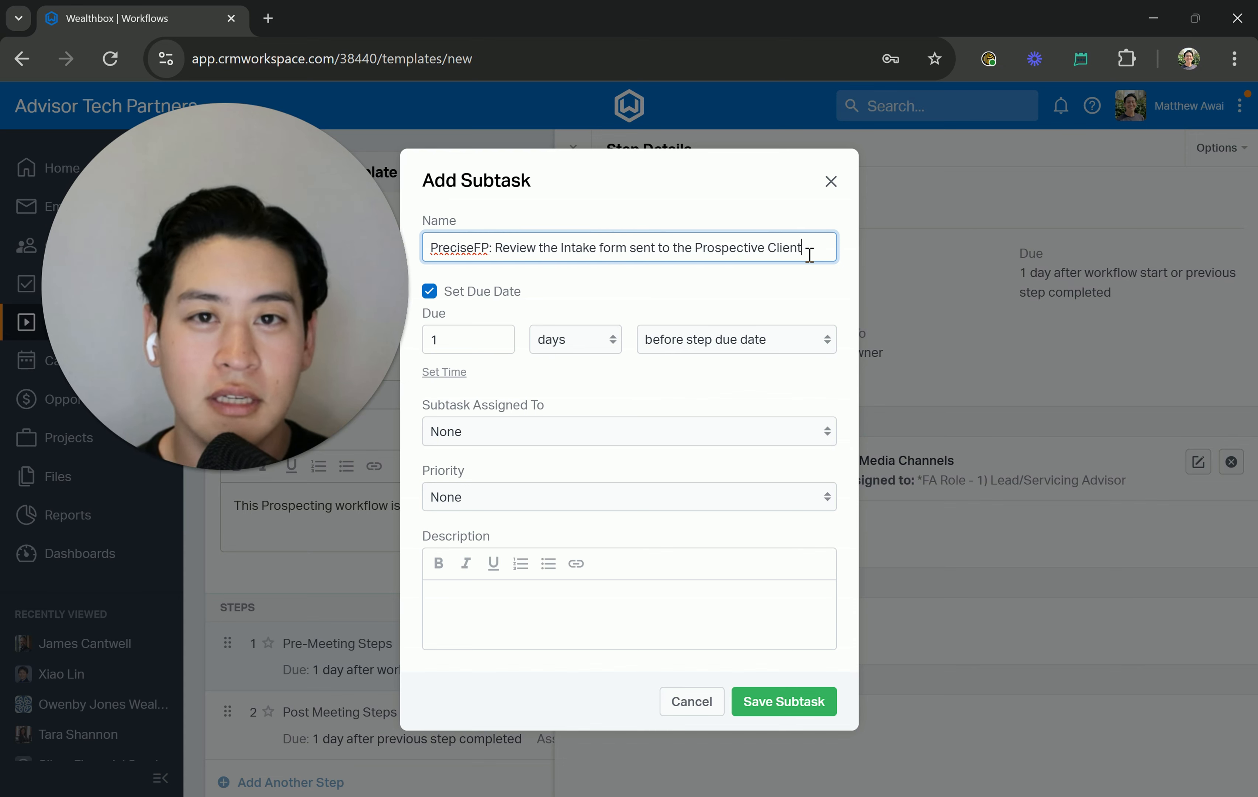
left_click(812, 253)
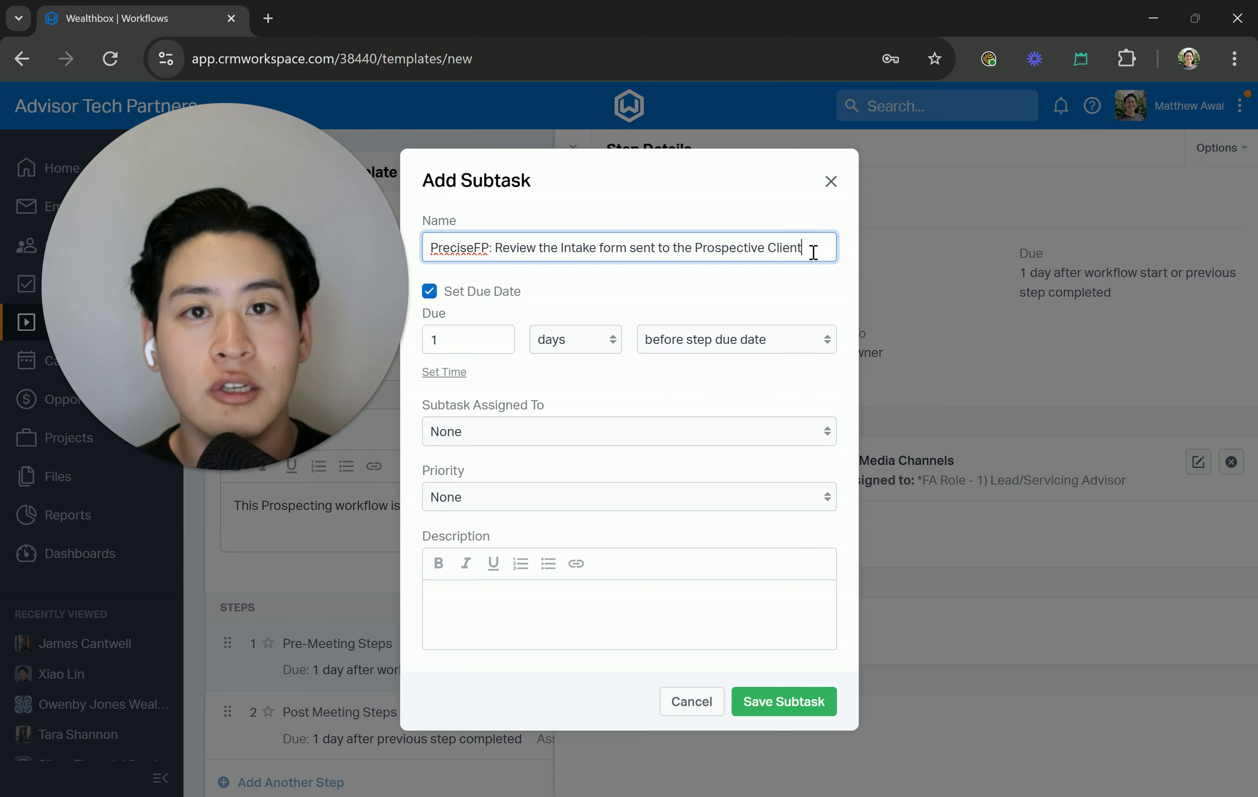
- Set the PreciseFP subtask to be due 2 weekdays before the step due date
left_click(500, 336)
left_click(559, 347)
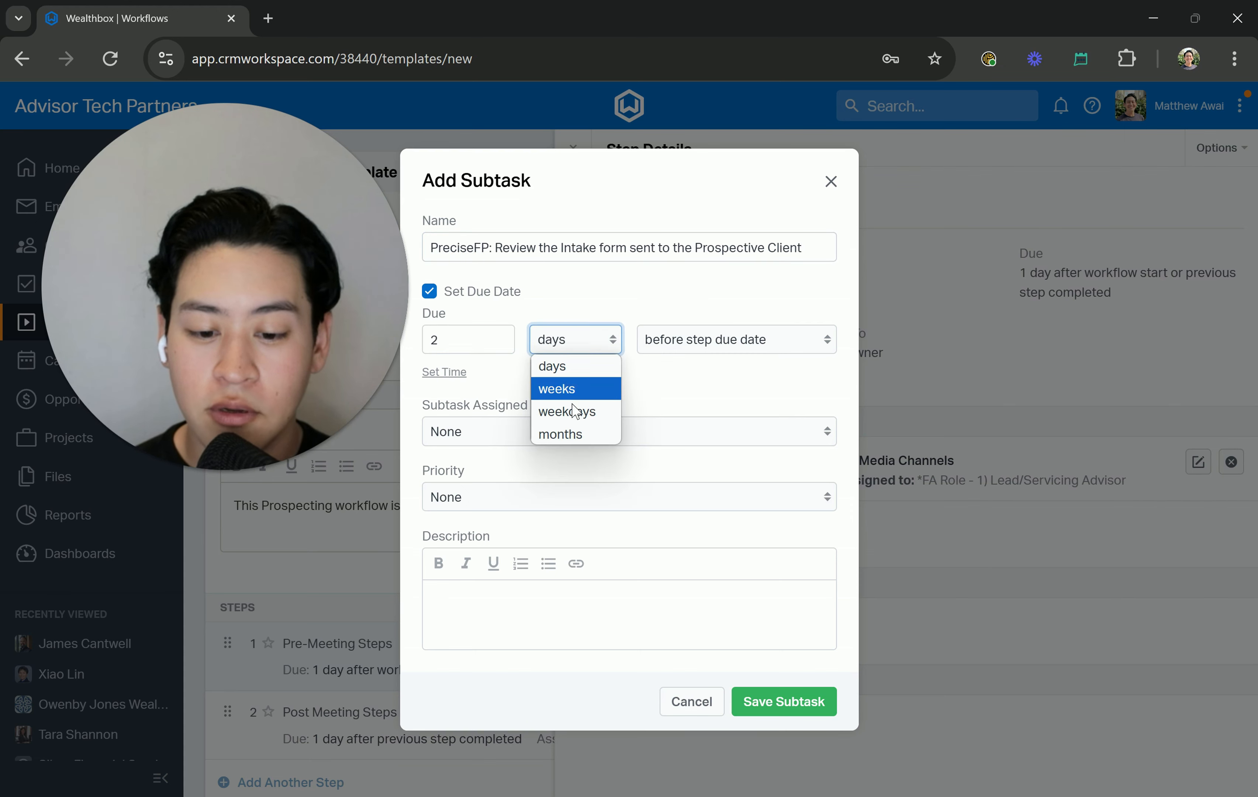
left_click(576, 415)
- Assign the PreciseFP subtask to "*FA Role - 1) Lead/Servicing Advisor" and give it High priority
left_click(543, 443)
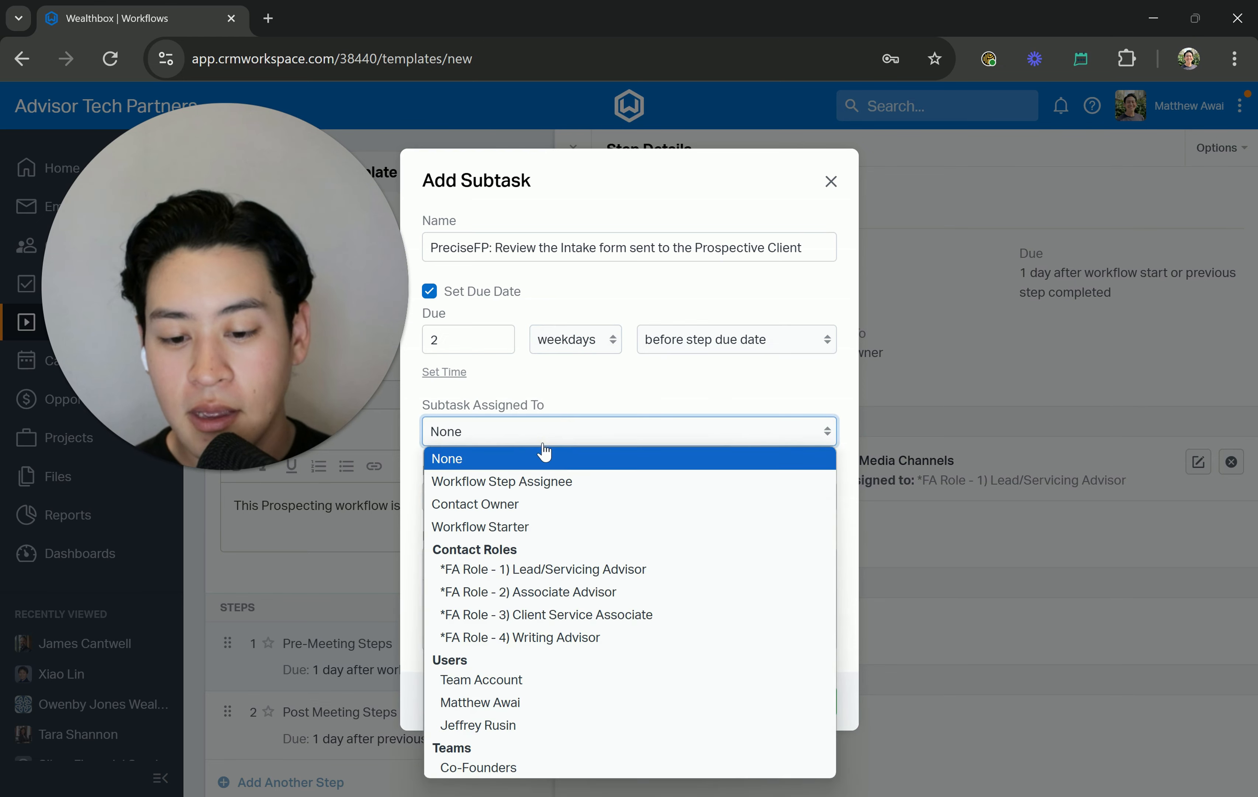
left_click(514, 573)
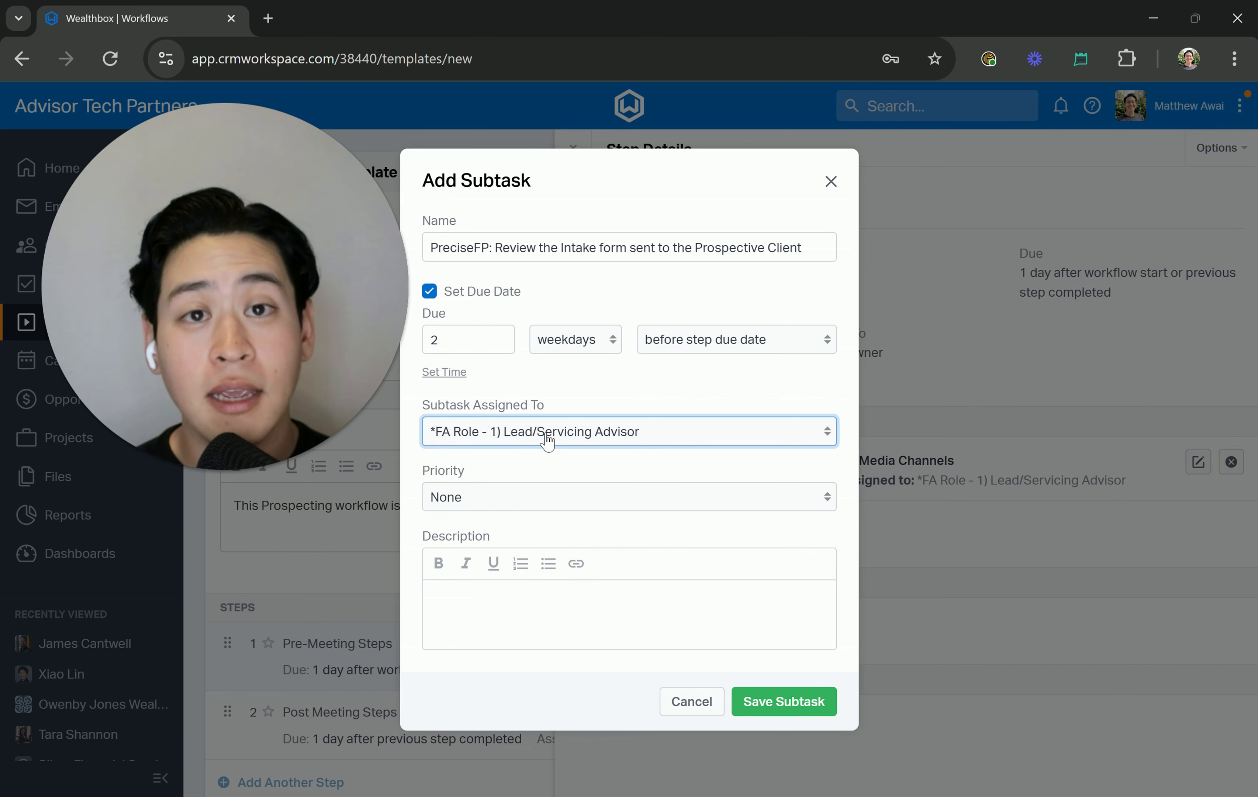
left_click(524, 501)
left_click(494, 592)
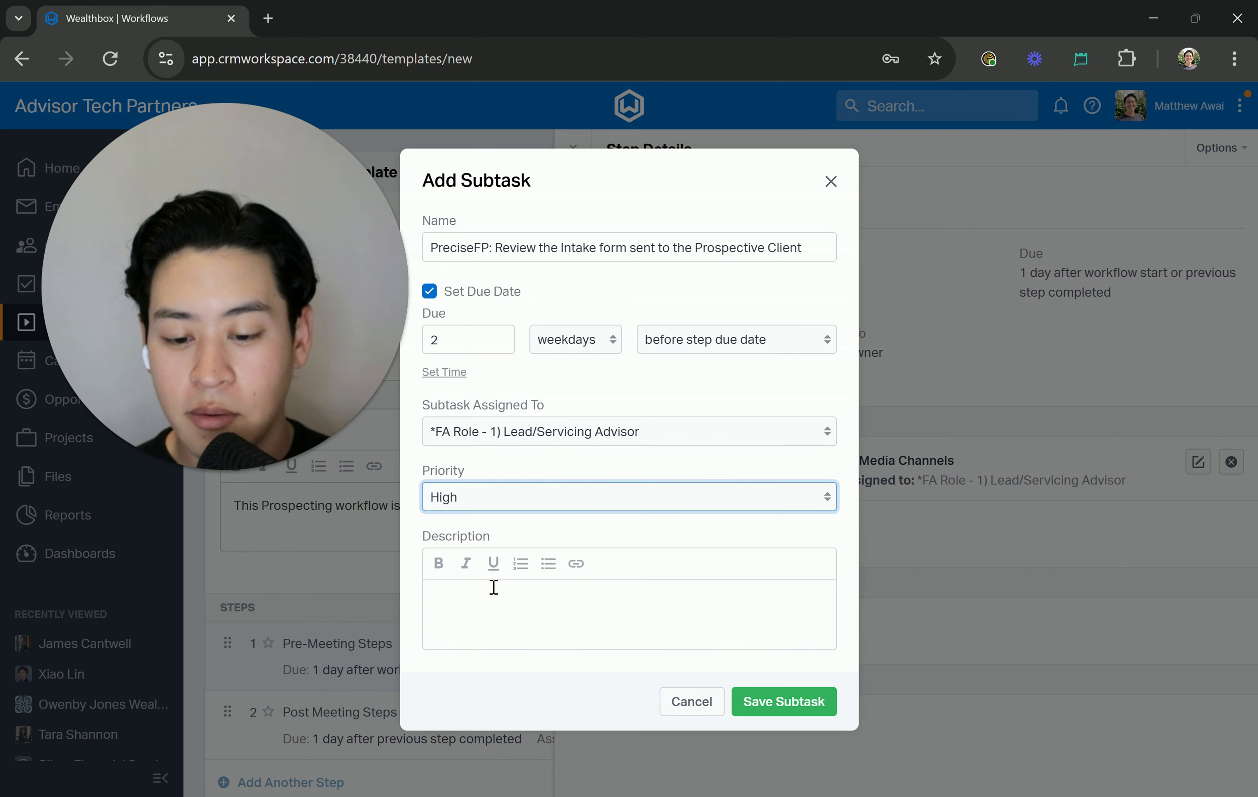
- Enter the subtask description as two lines: "SOP" and "What answers did they provide on questions 5 -10"
left_click(536, 594)
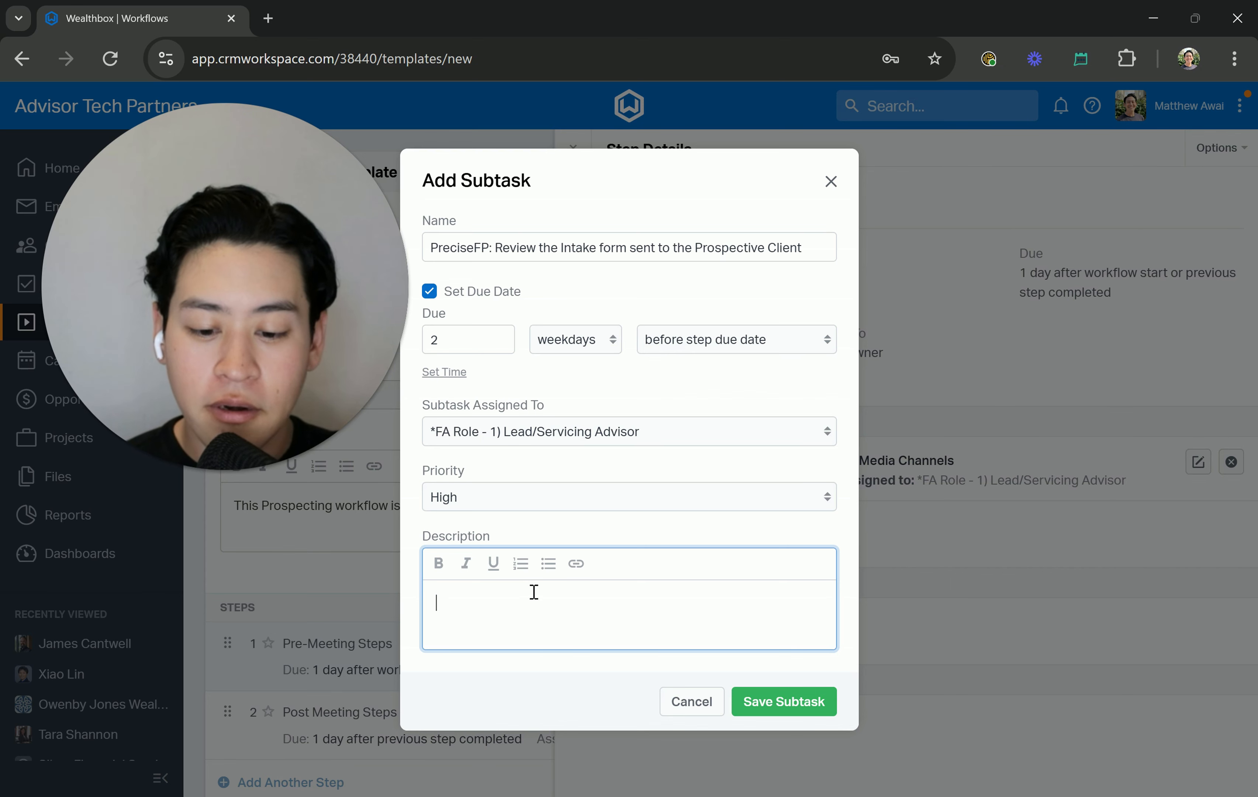
type("SOP")
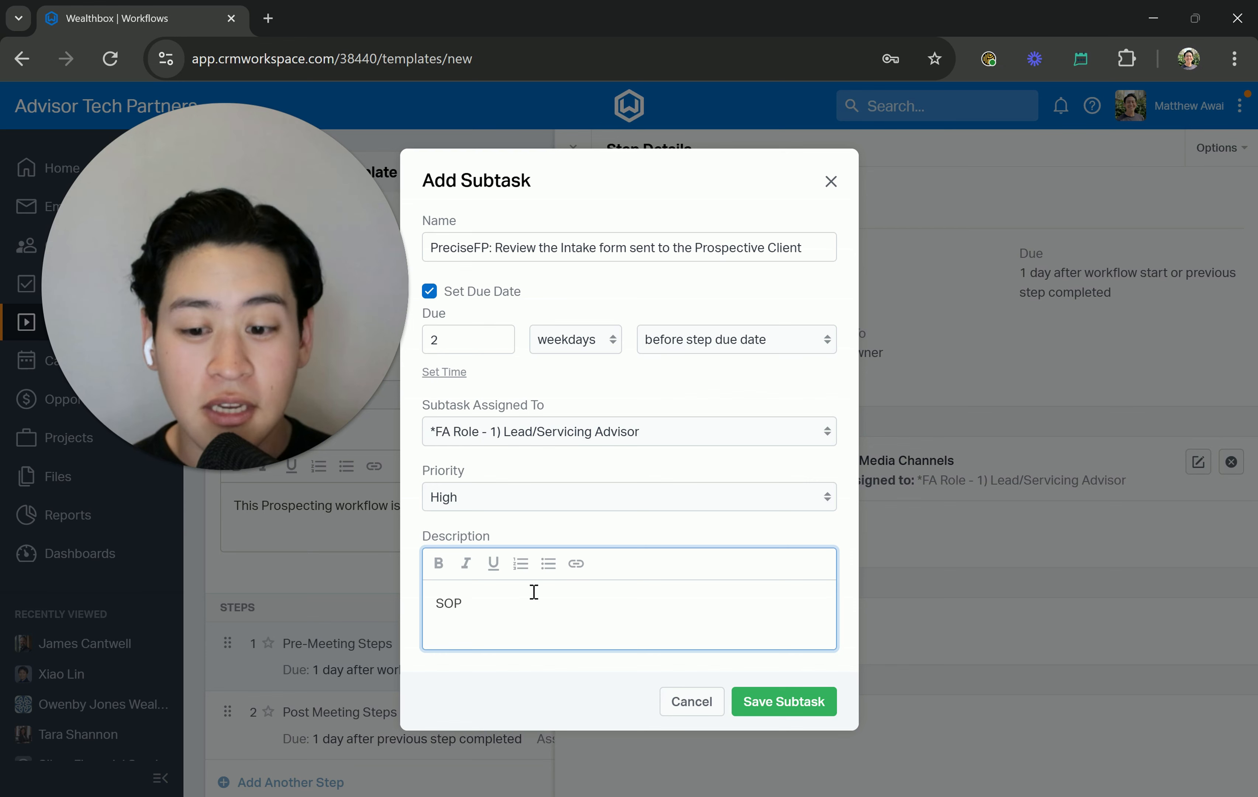
key("Return")
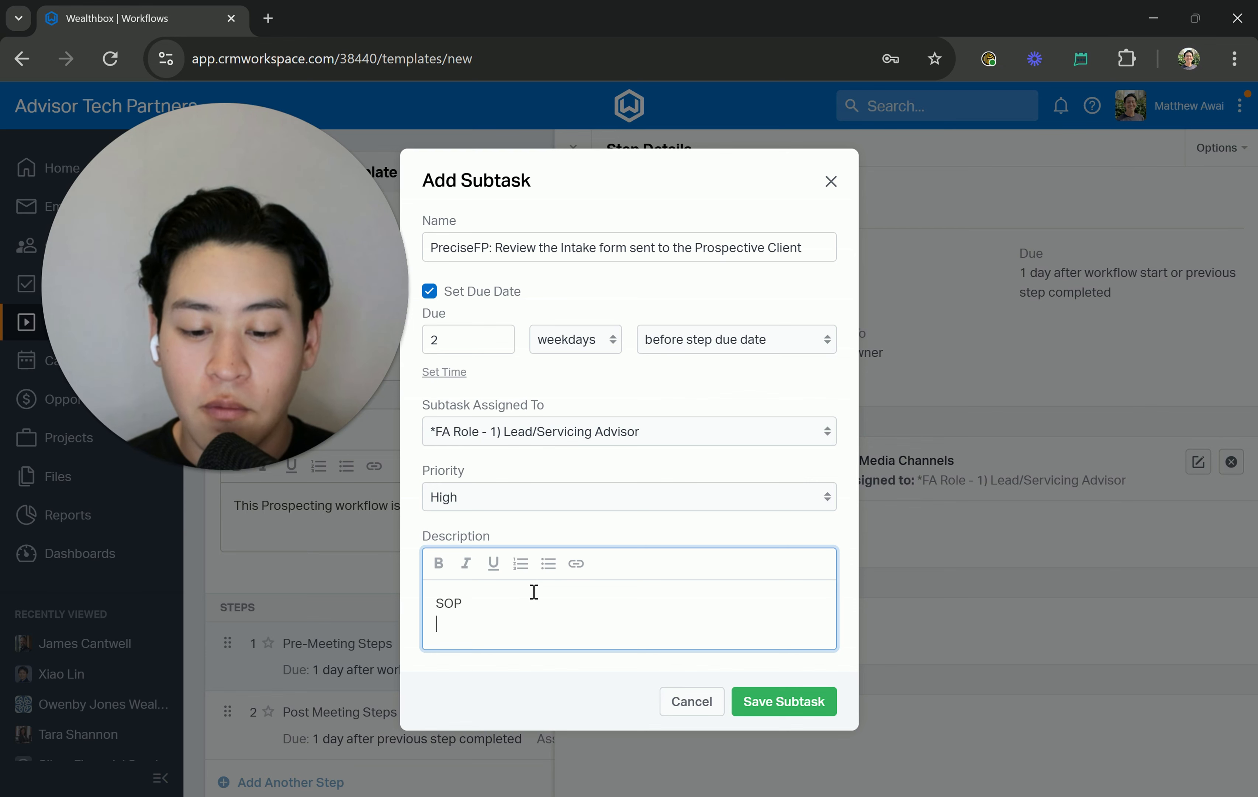
type("What a")
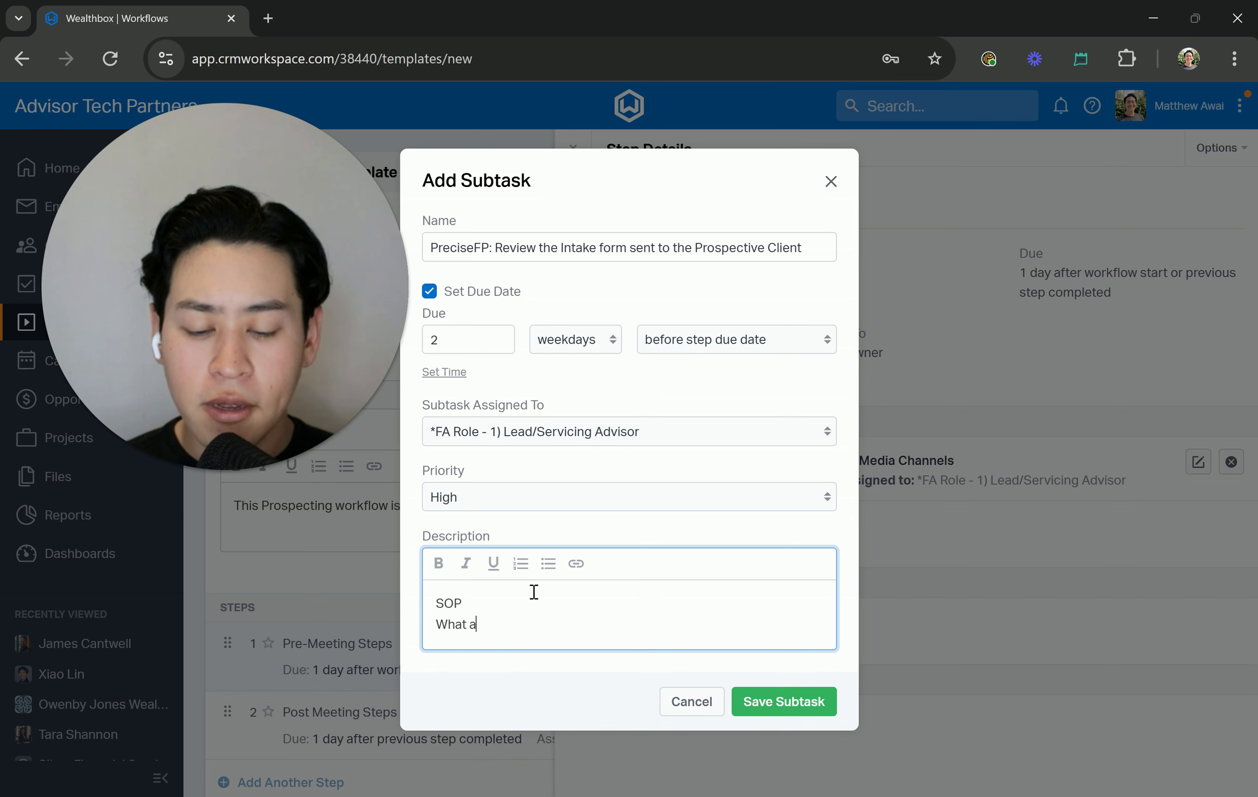
type("nswers did th")
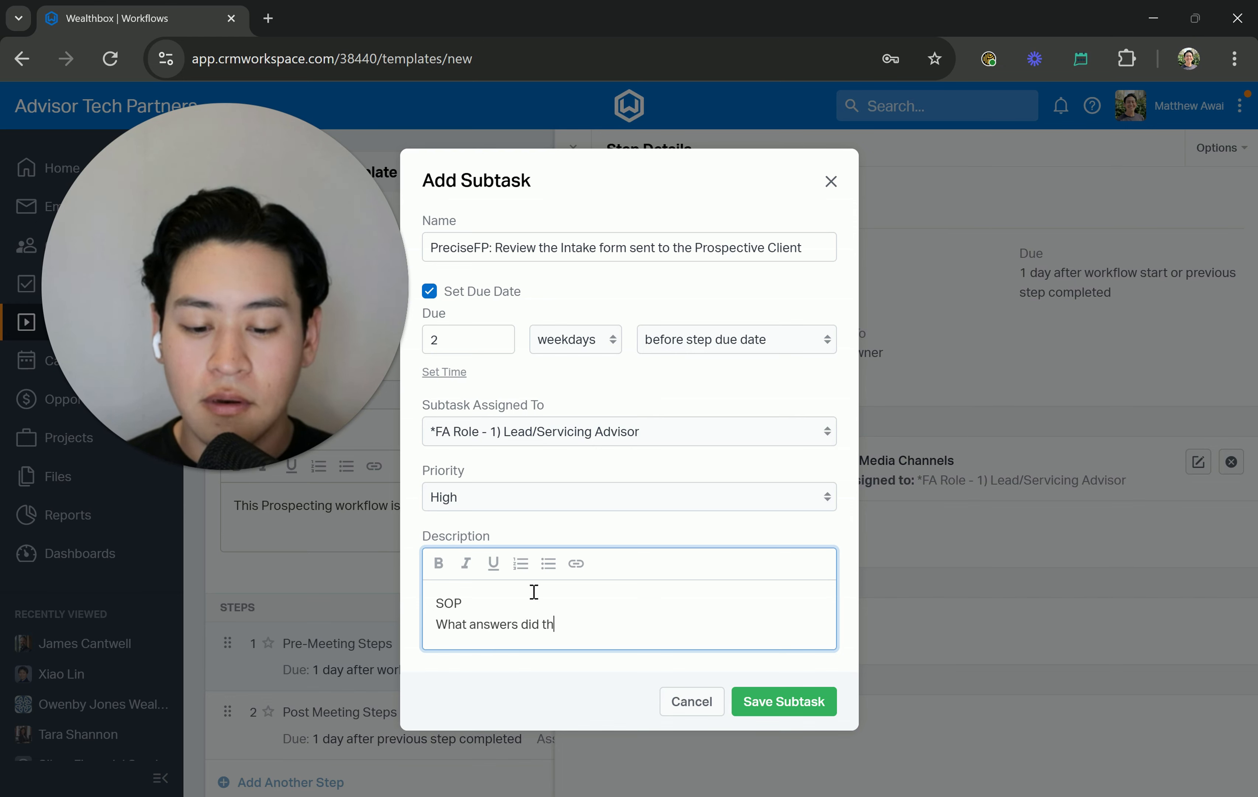
type("ey provid")
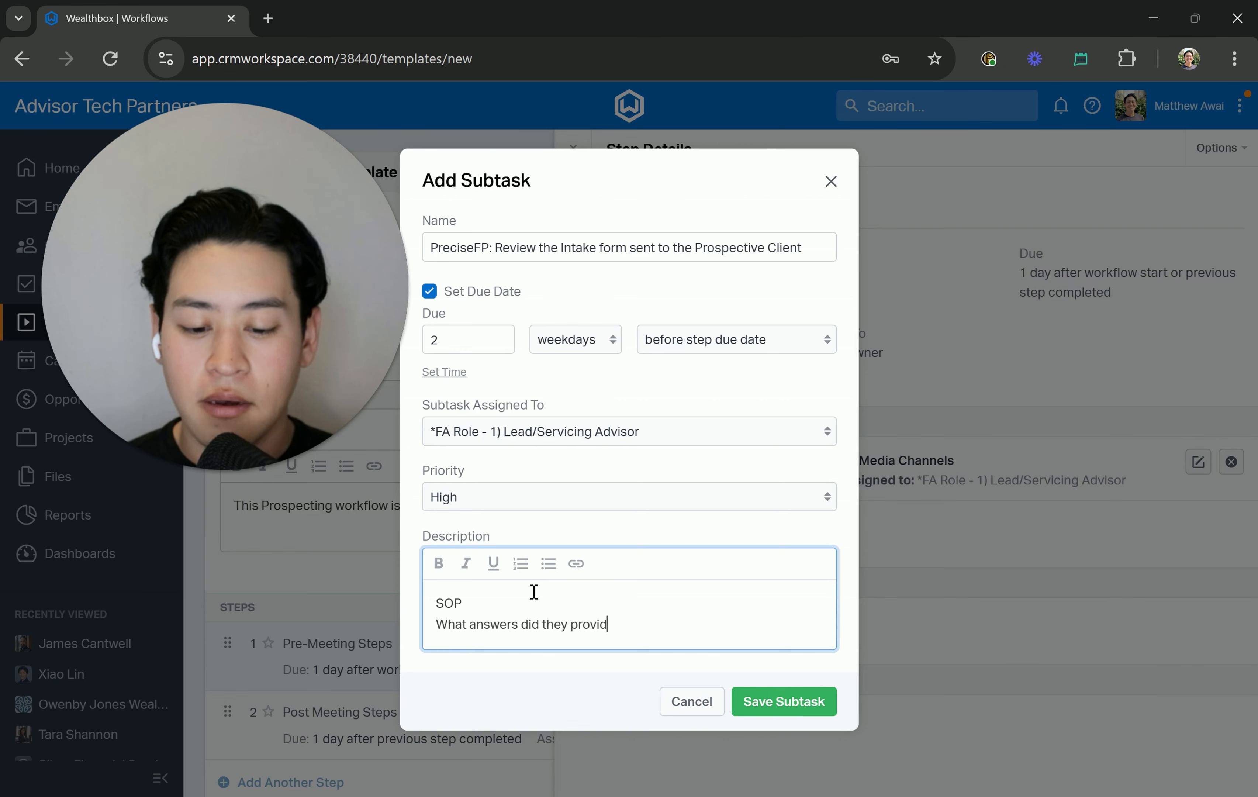
type("e on questions ")
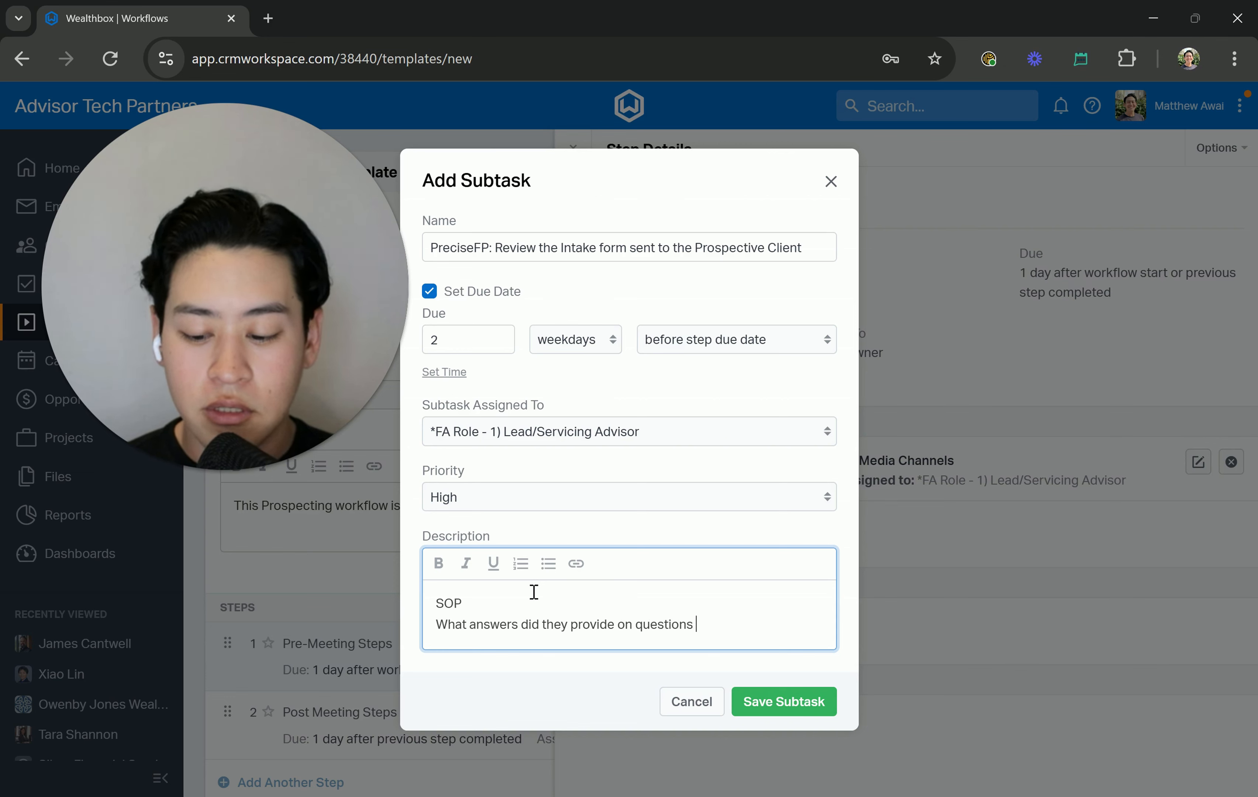
type("5 -10")
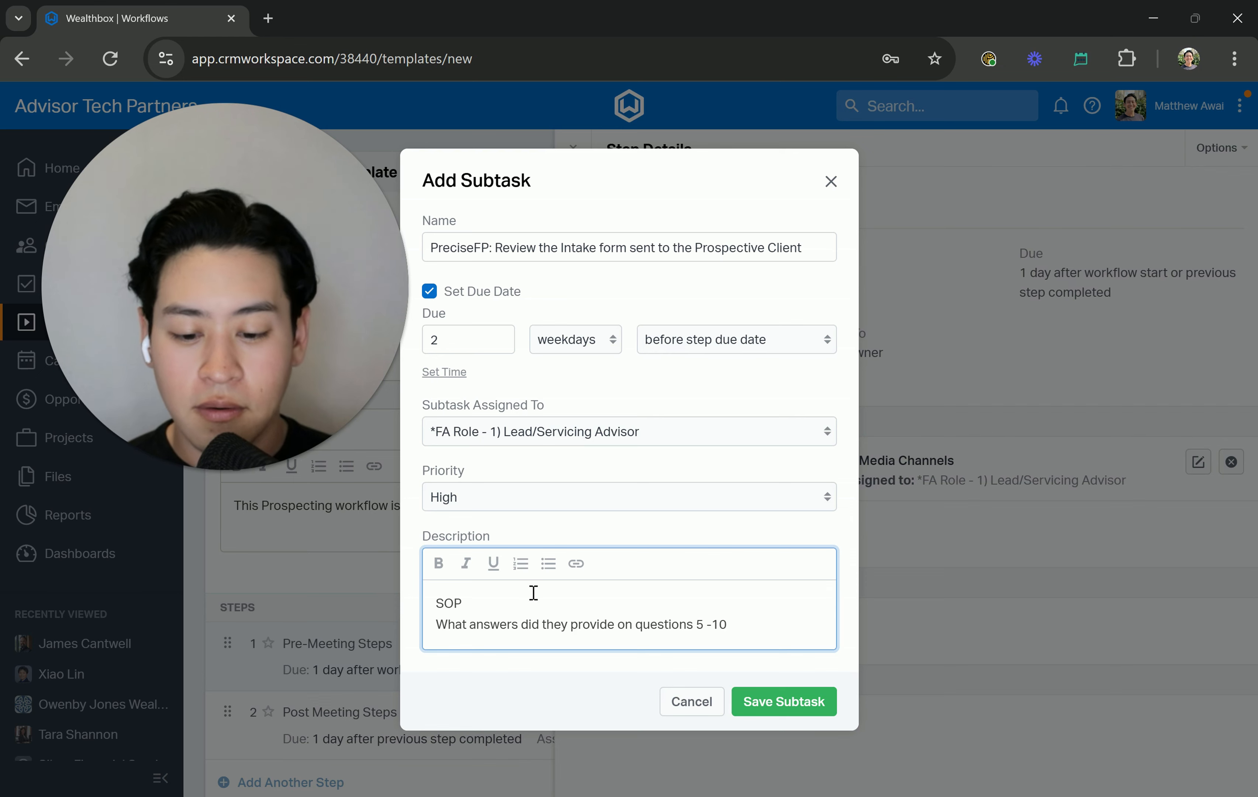
- Insert the line "Check the questions below:" beneath "SOP" in the subtask description
left_click(474, 609)
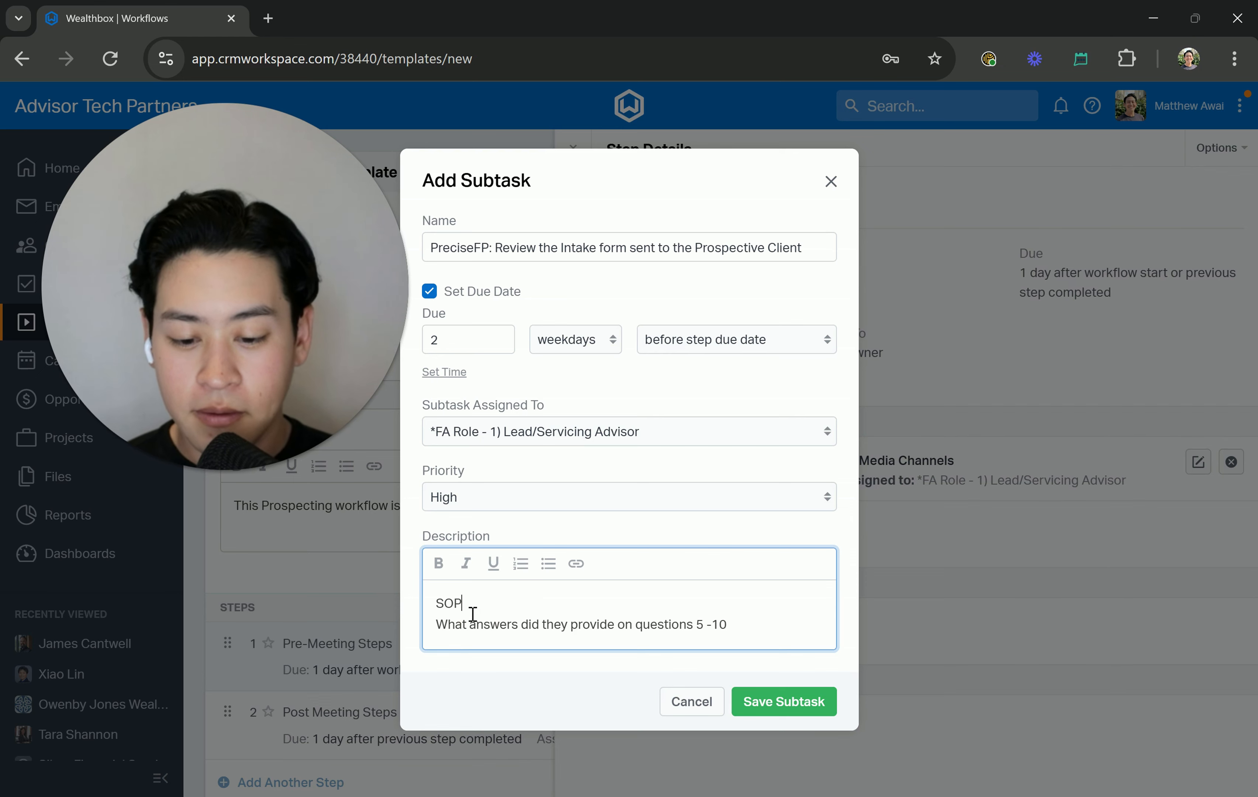
key("Return")
type("Check the")
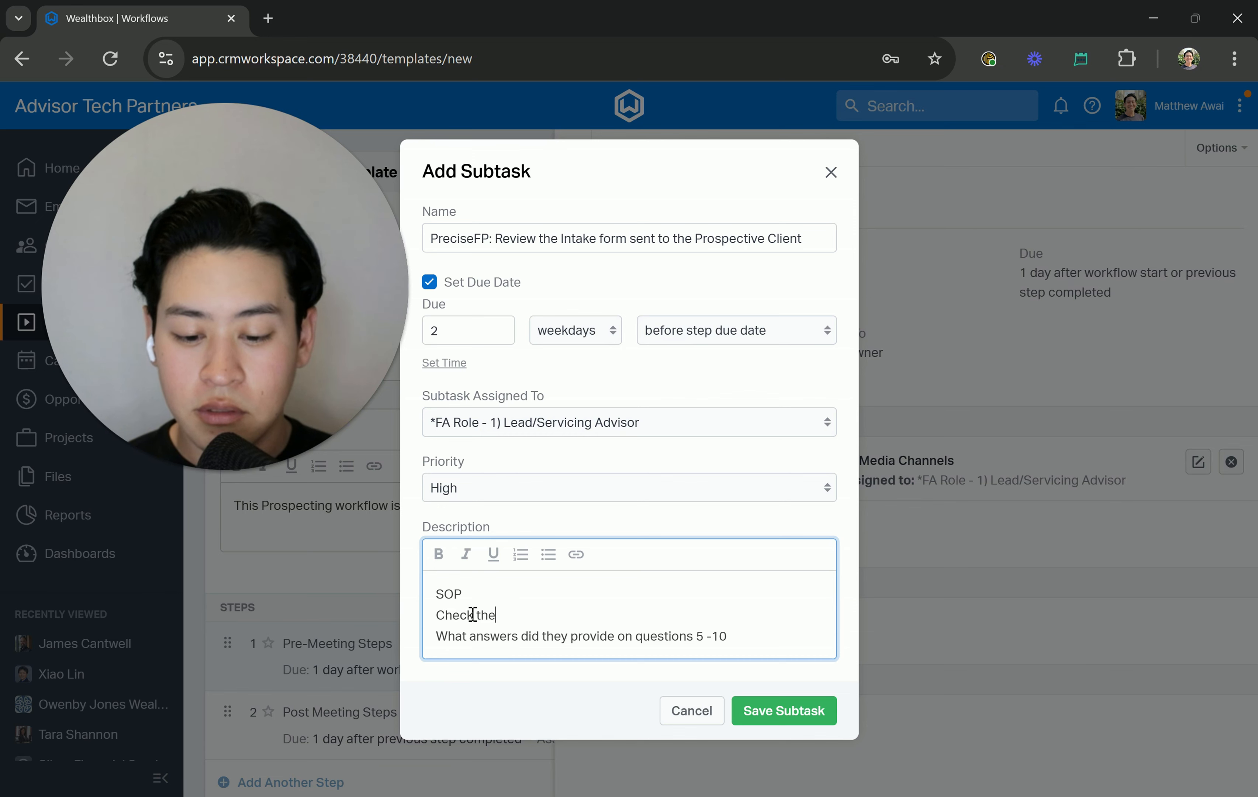
type(" questions below:")
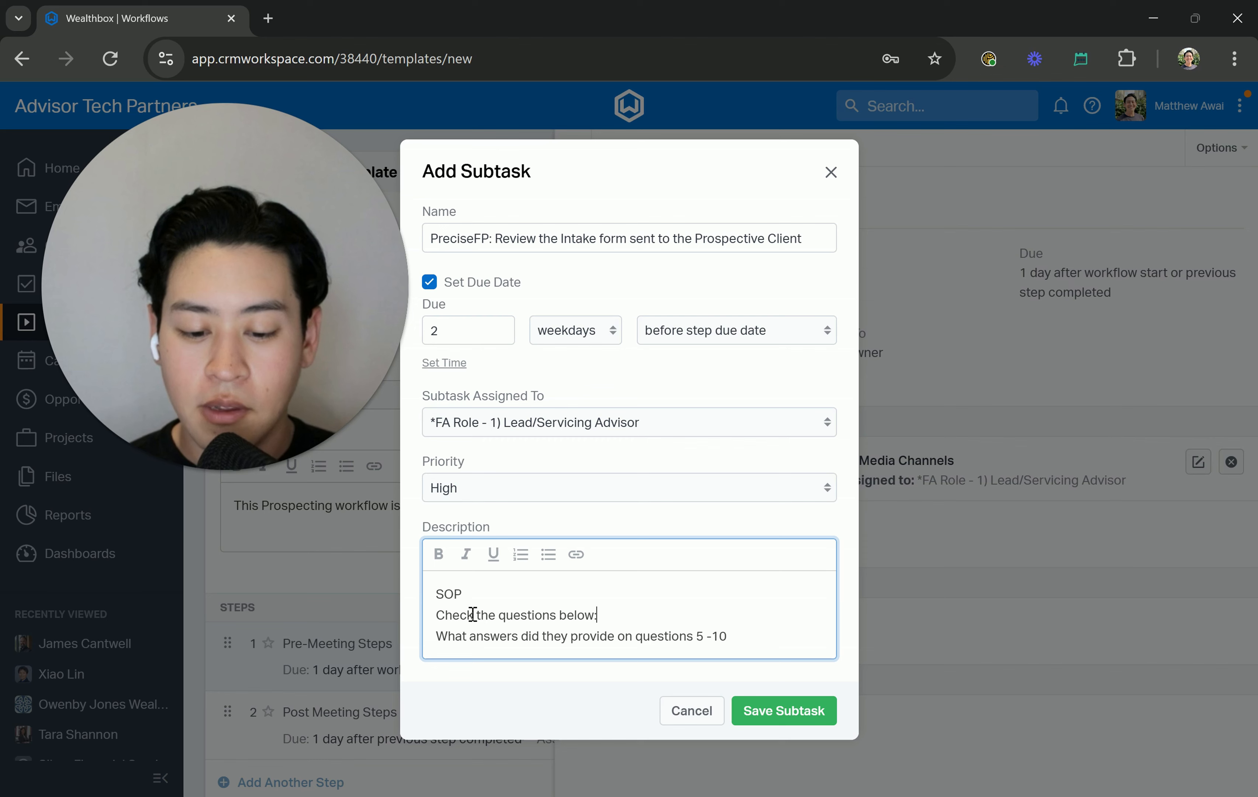
left_click(436, 636)
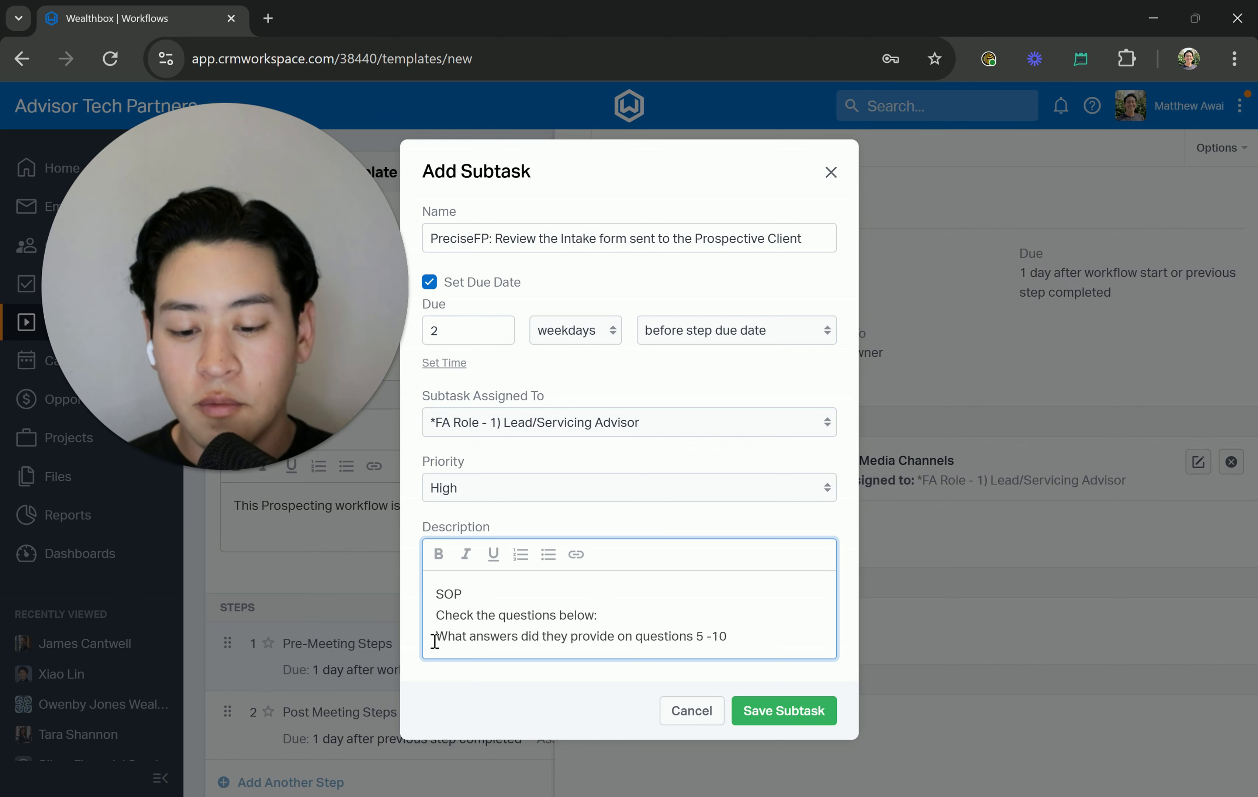
- Make the last description line a bullet and replace its text with "Review Question #1"
left_click(521, 554)
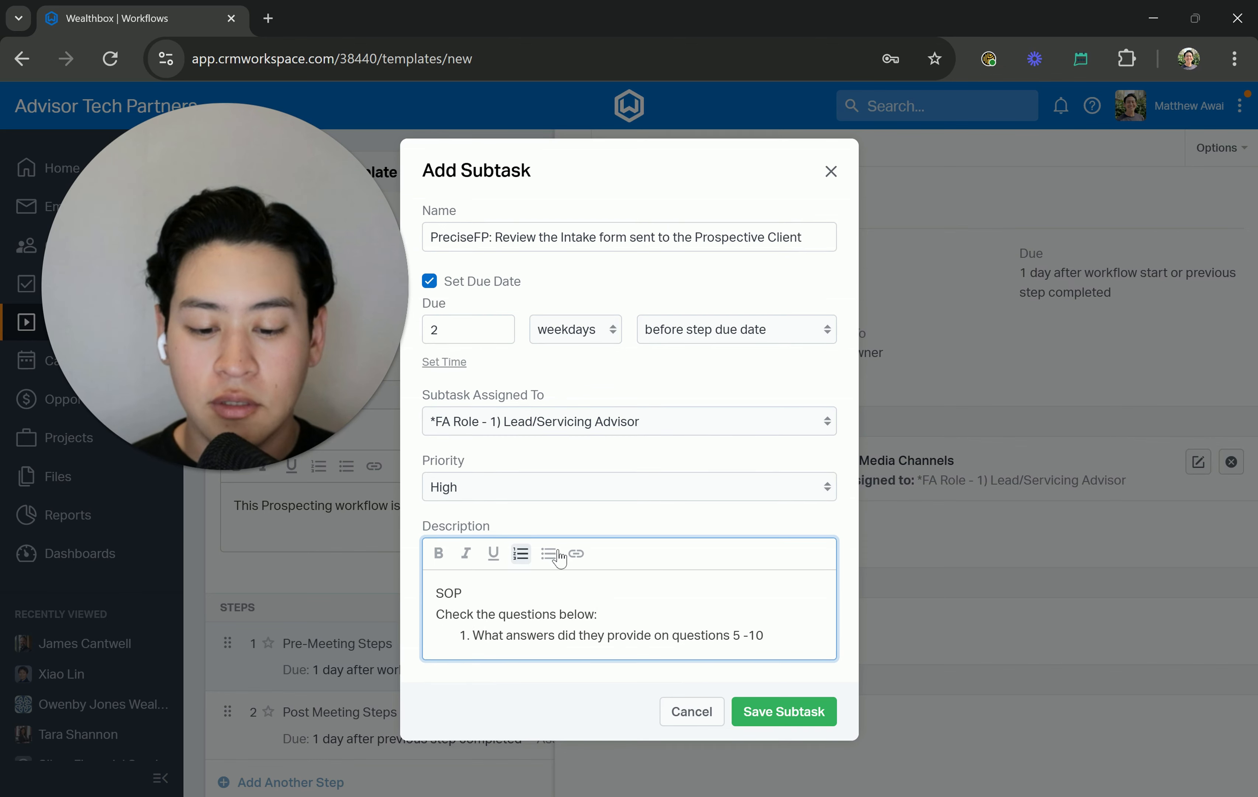
left_click(548, 553)
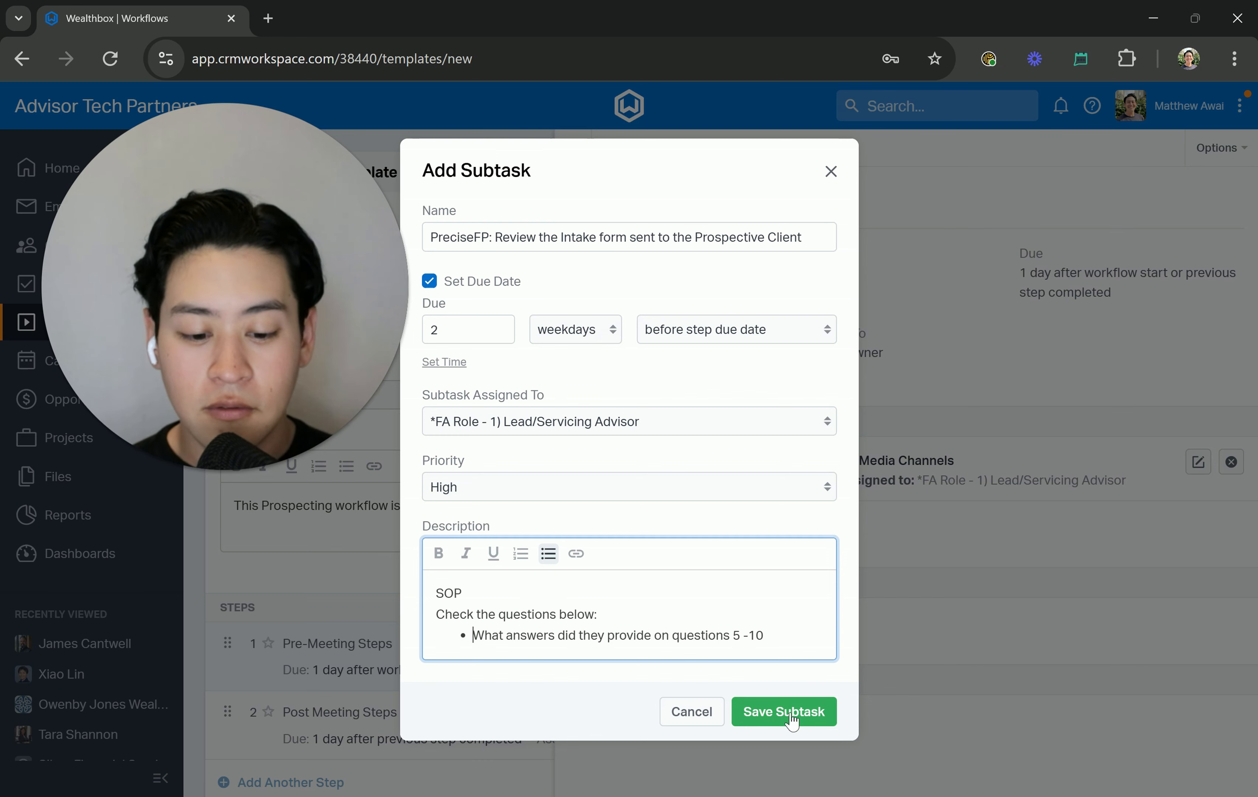
left_click_drag(791, 640, 477, 630)
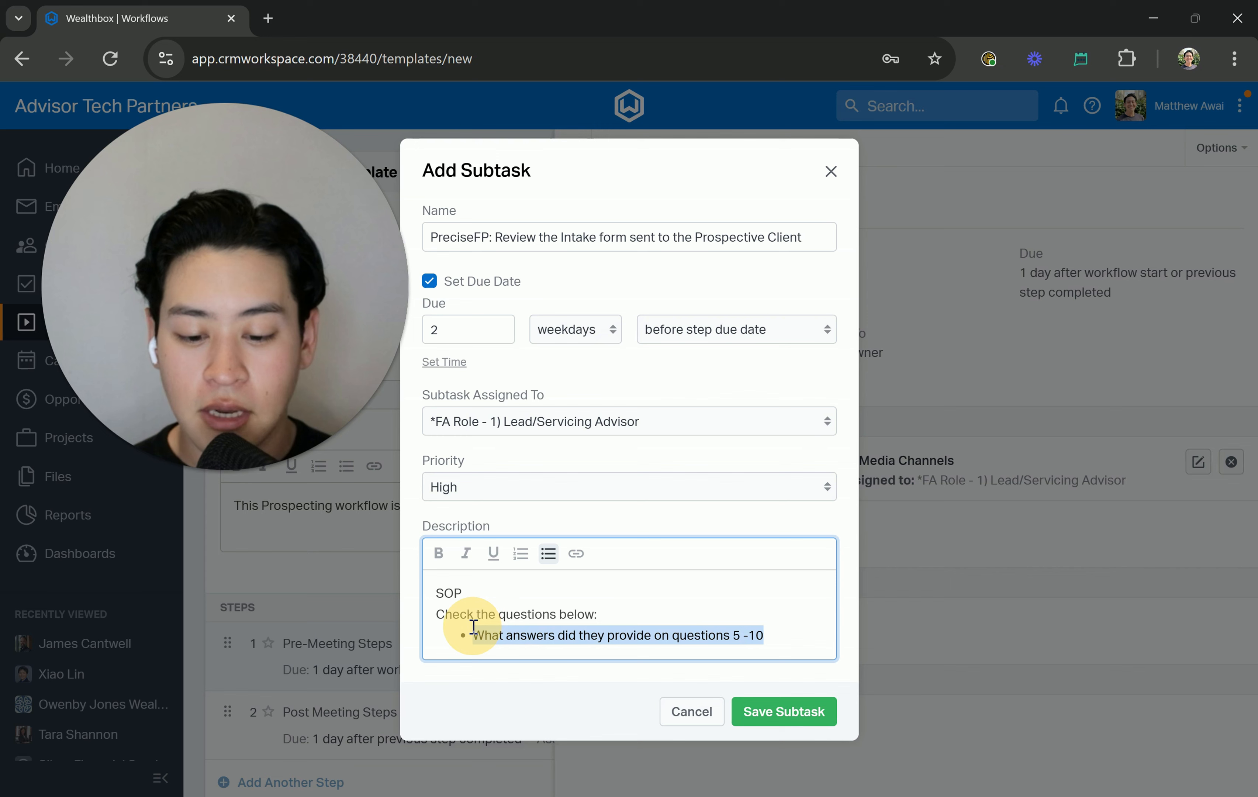
key("BackSpace")
type("Qu")
key("BackSpace")
key("BackSpace")
type("Review")
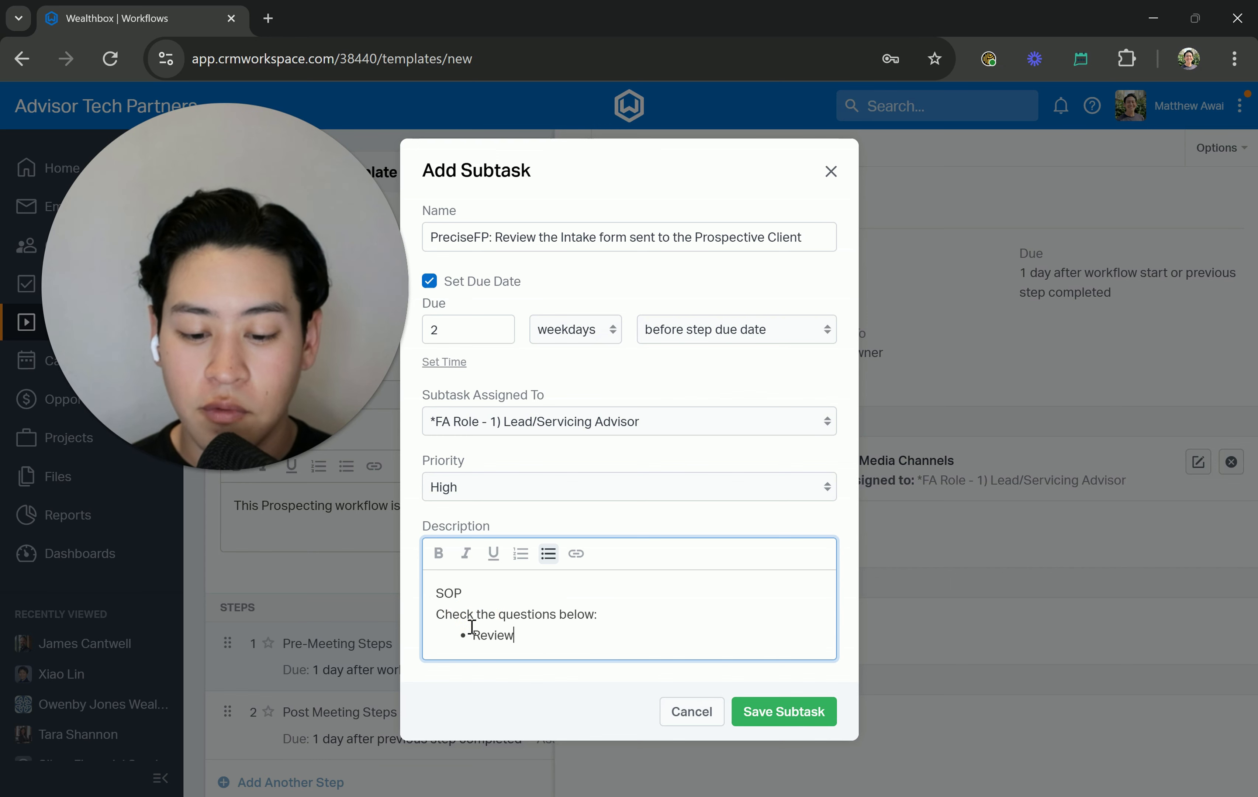
type(" Question ")
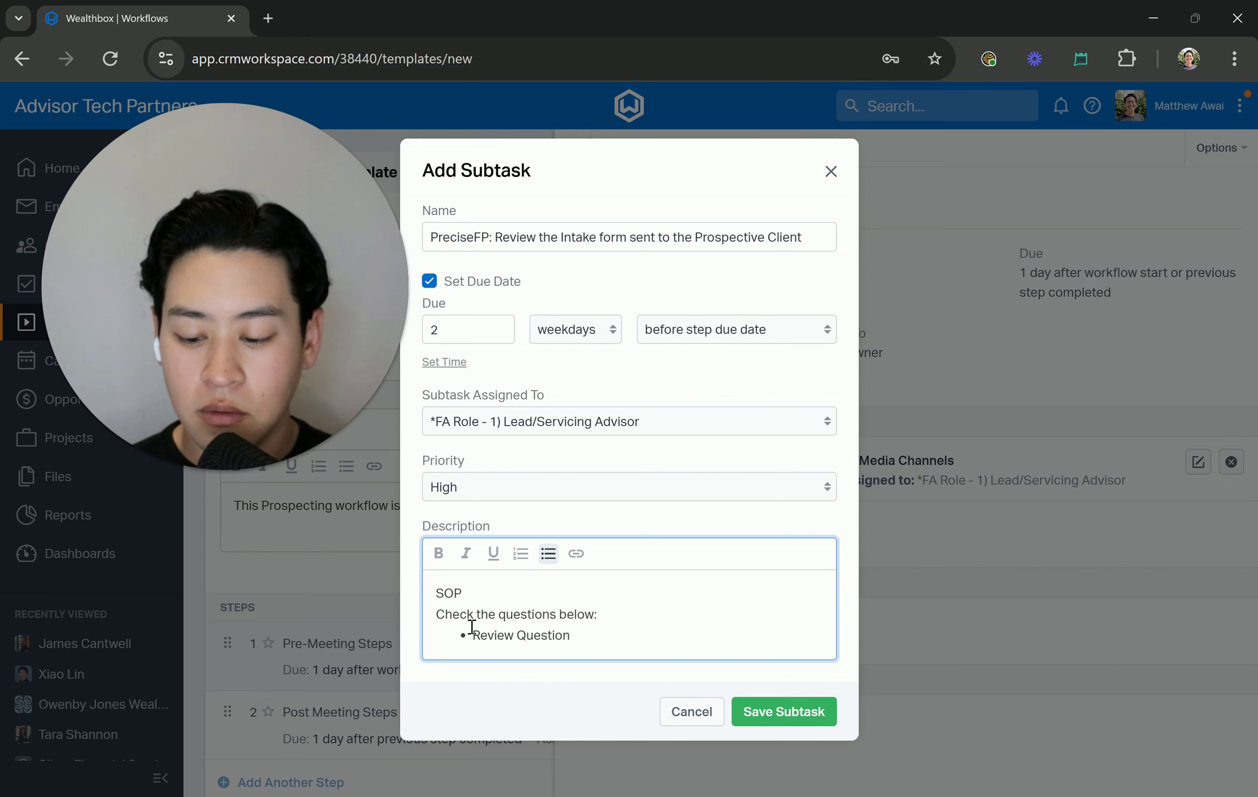
type("#1 `")
key("BackSpace")
key("BackSpace")
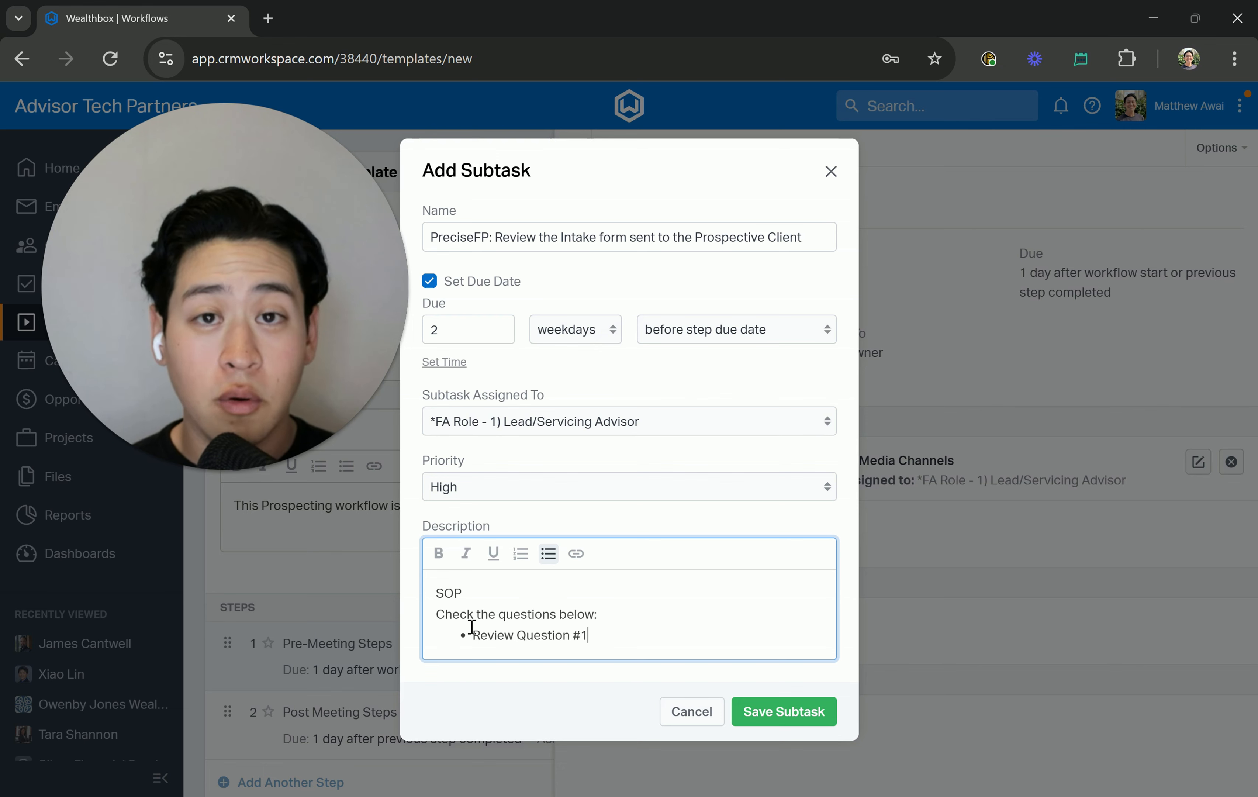
- Append "(Do you currently take social security?)" to the bullet and save the PreciseFP subtask
type("(")
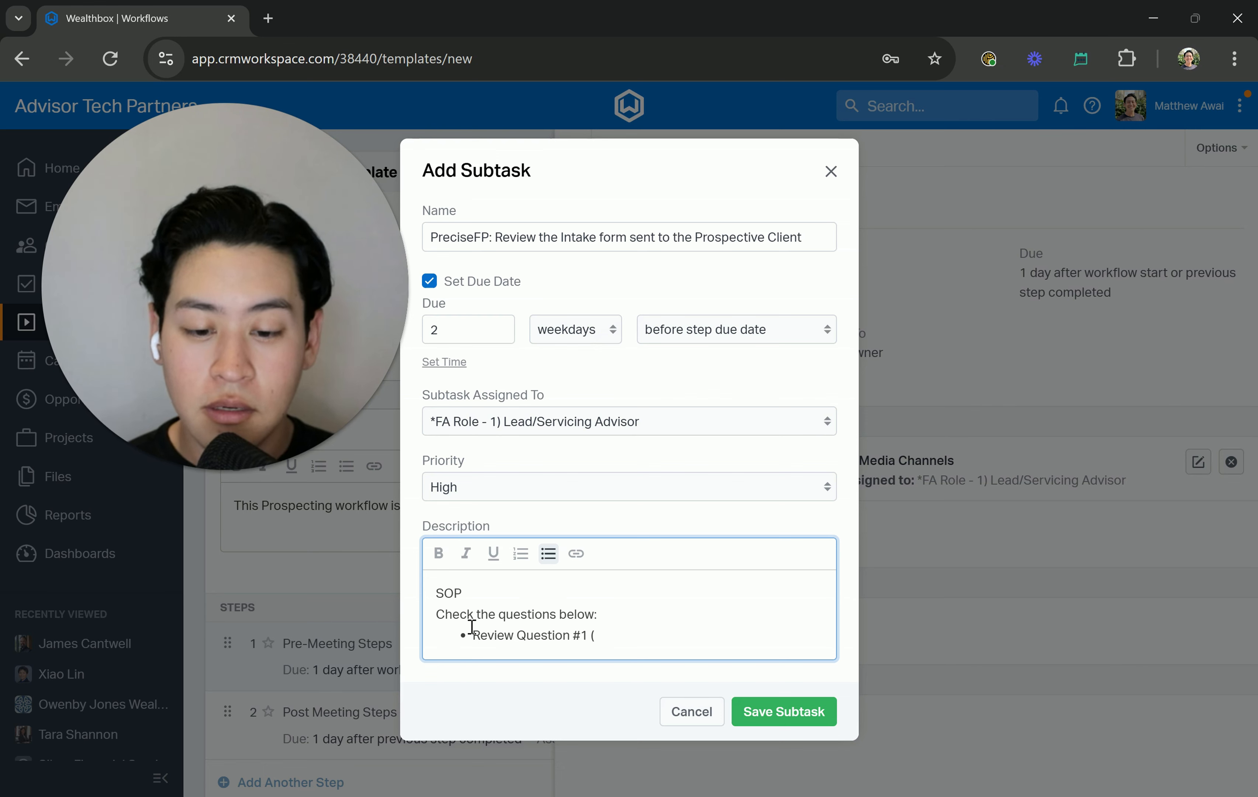
type("Do you current")
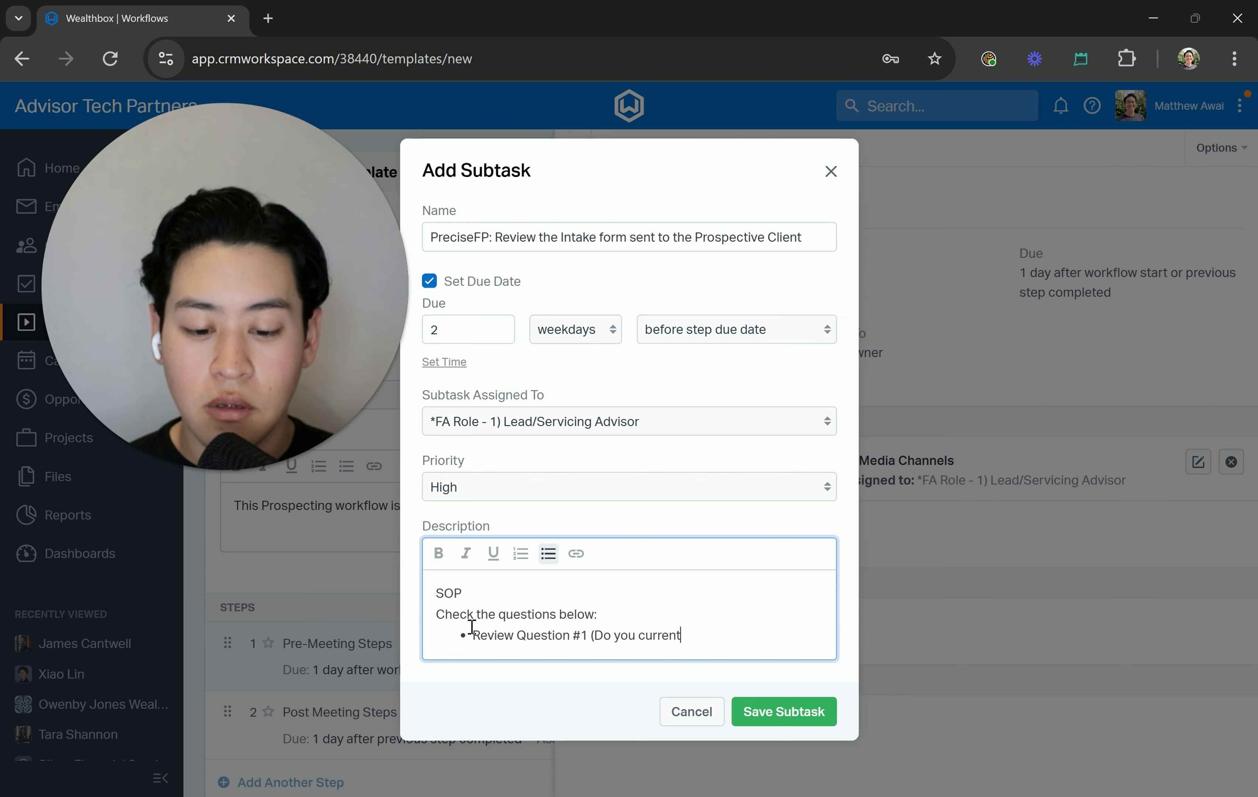
type("ly take social sec")
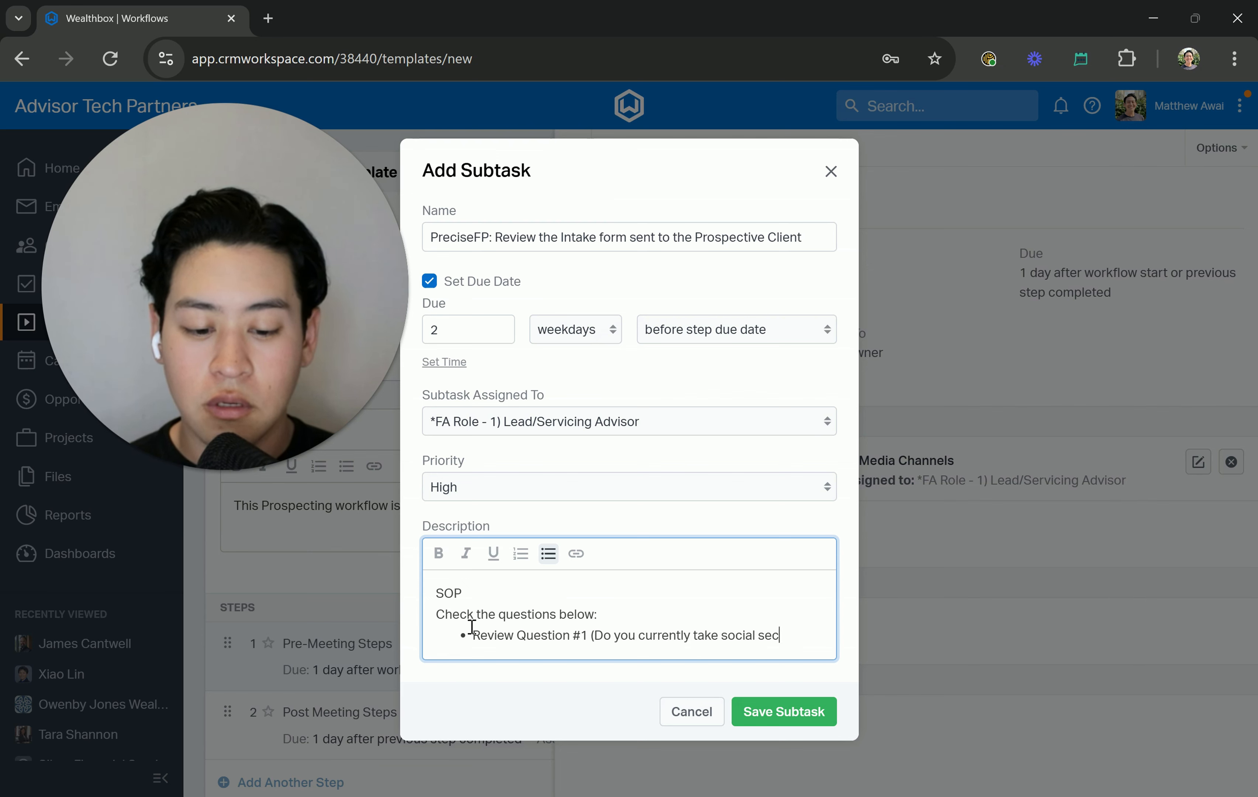
type("urity)")
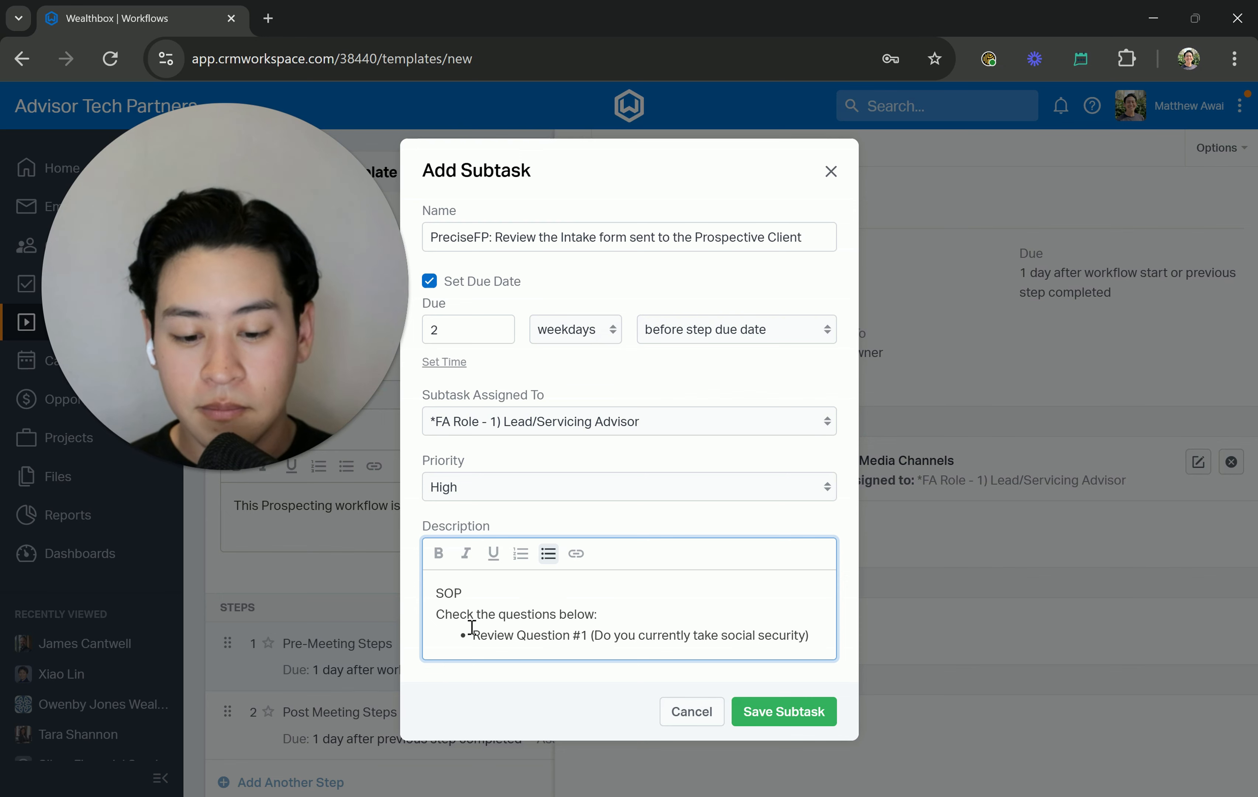
type("?)")
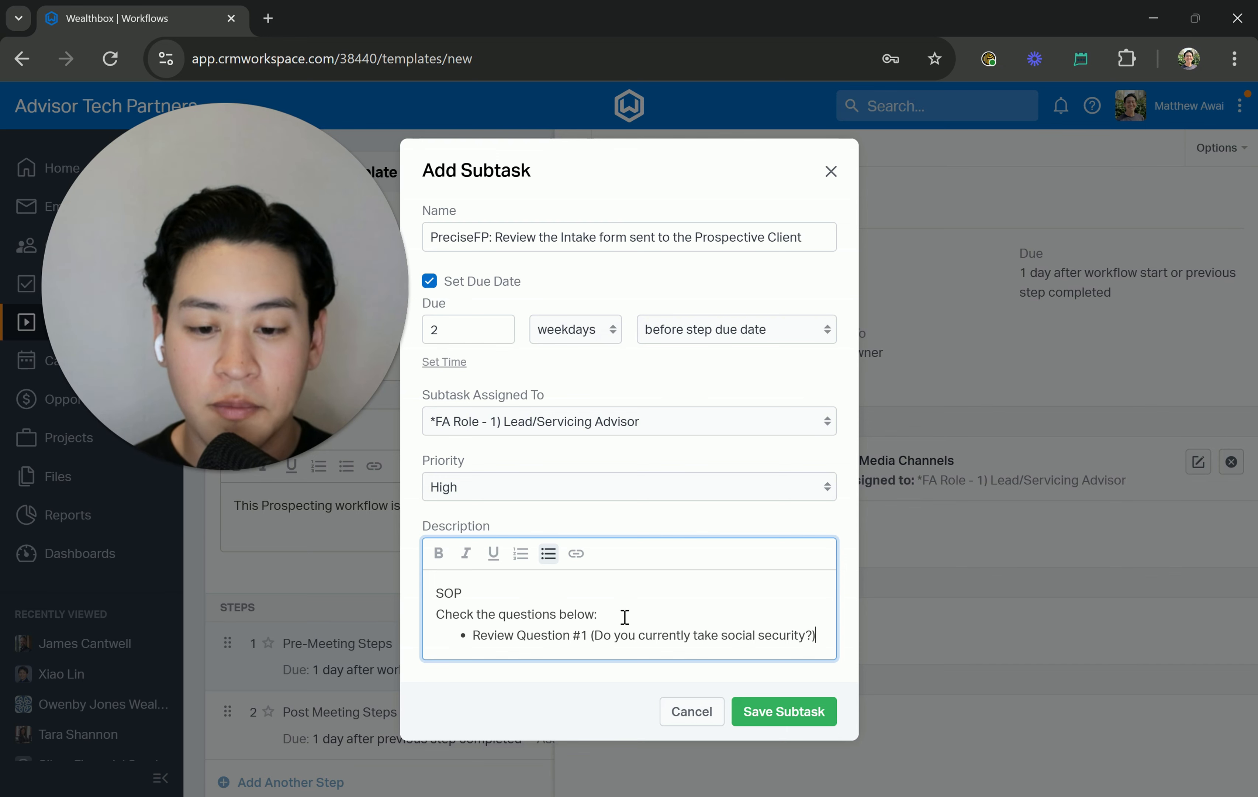
left_click(798, 722)
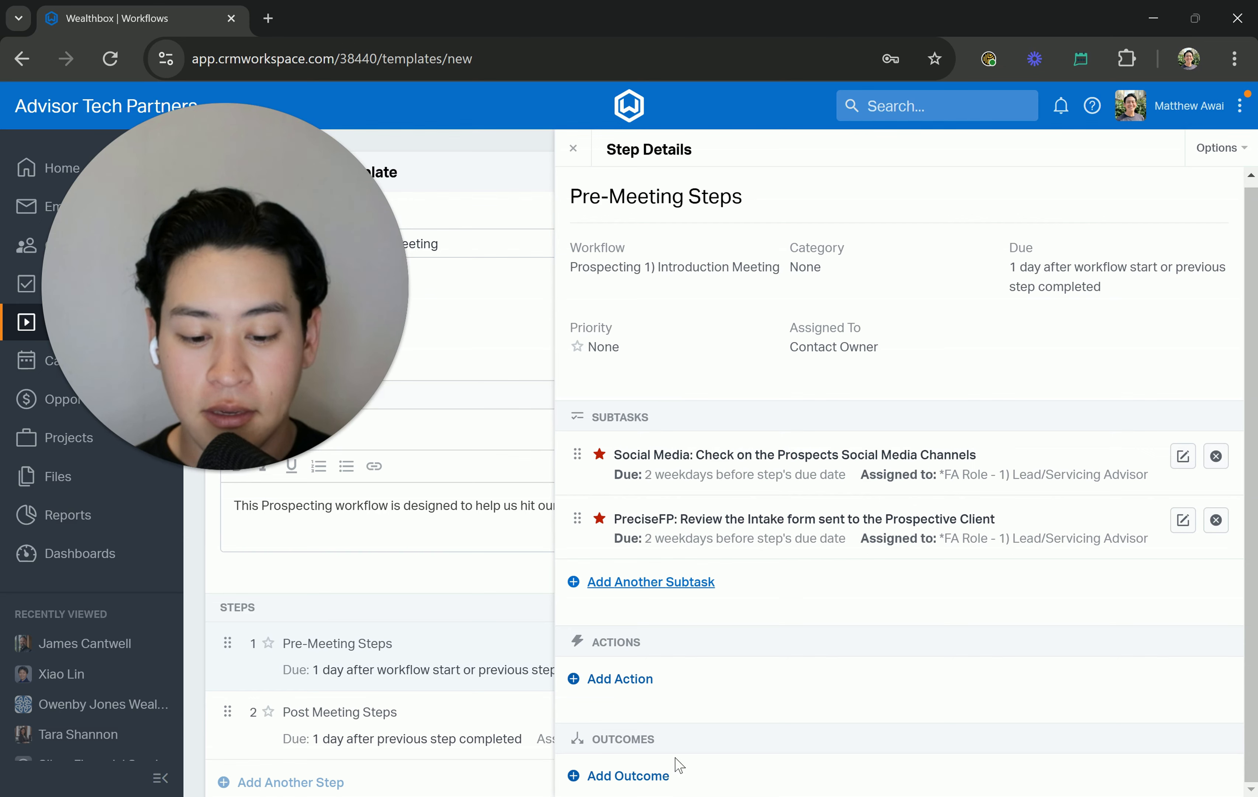
- Add an outcome to the Pre-Meeting Steps named "Complete - Pre-Meeting Steps are done"
left_click(647, 775)
left_click(540, 291)
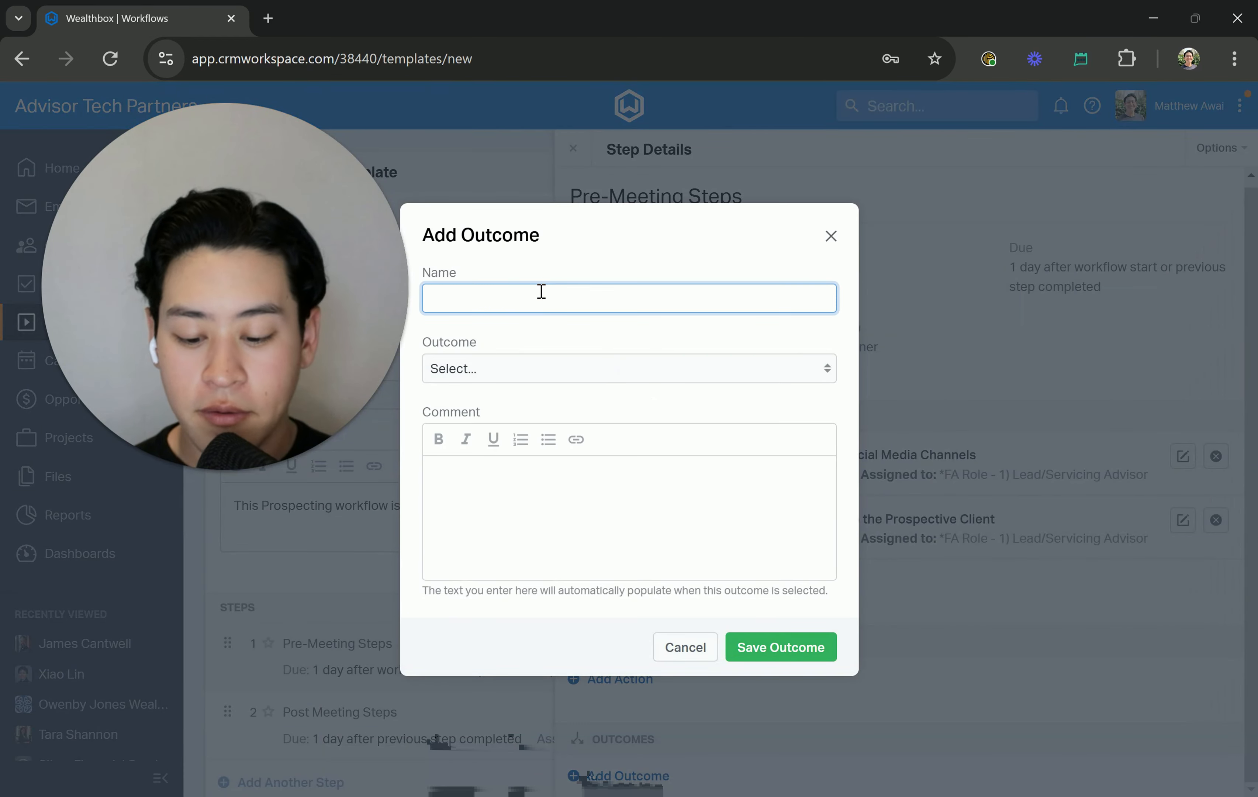
type("Complete ")
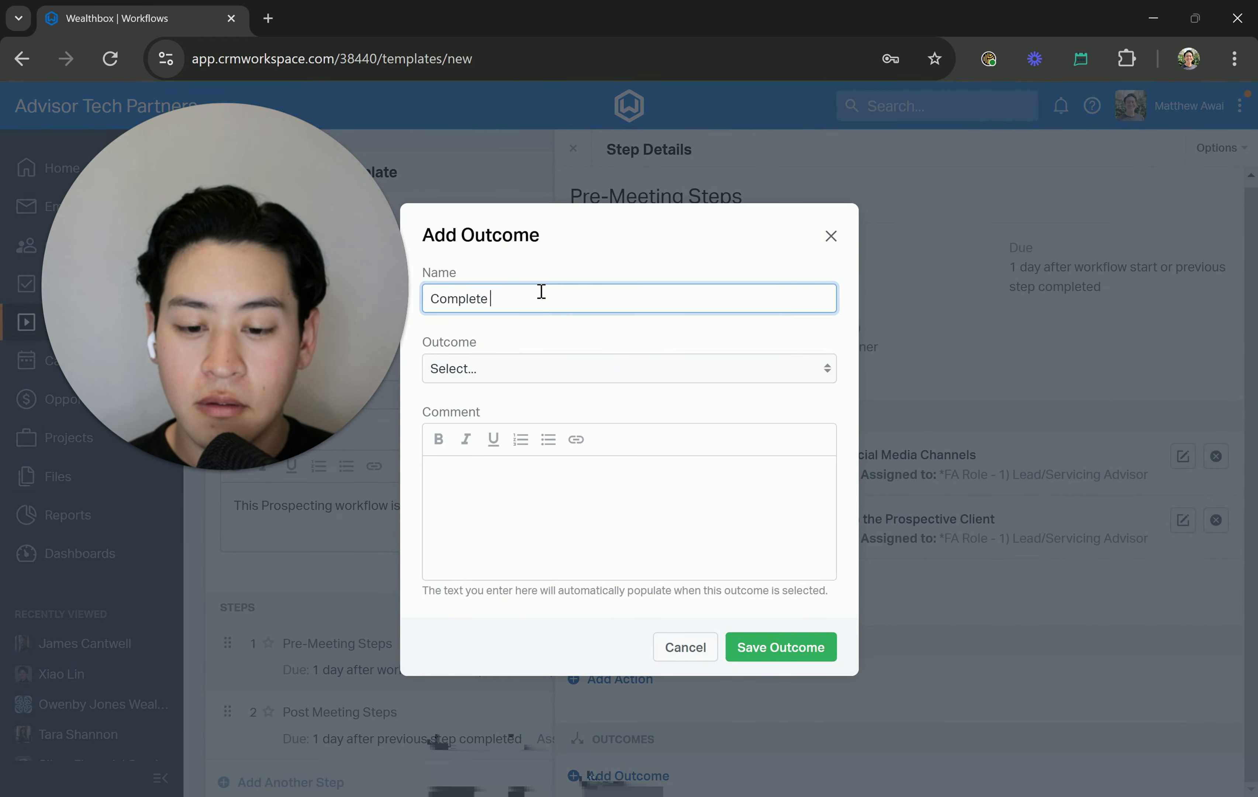
type("- Pre")
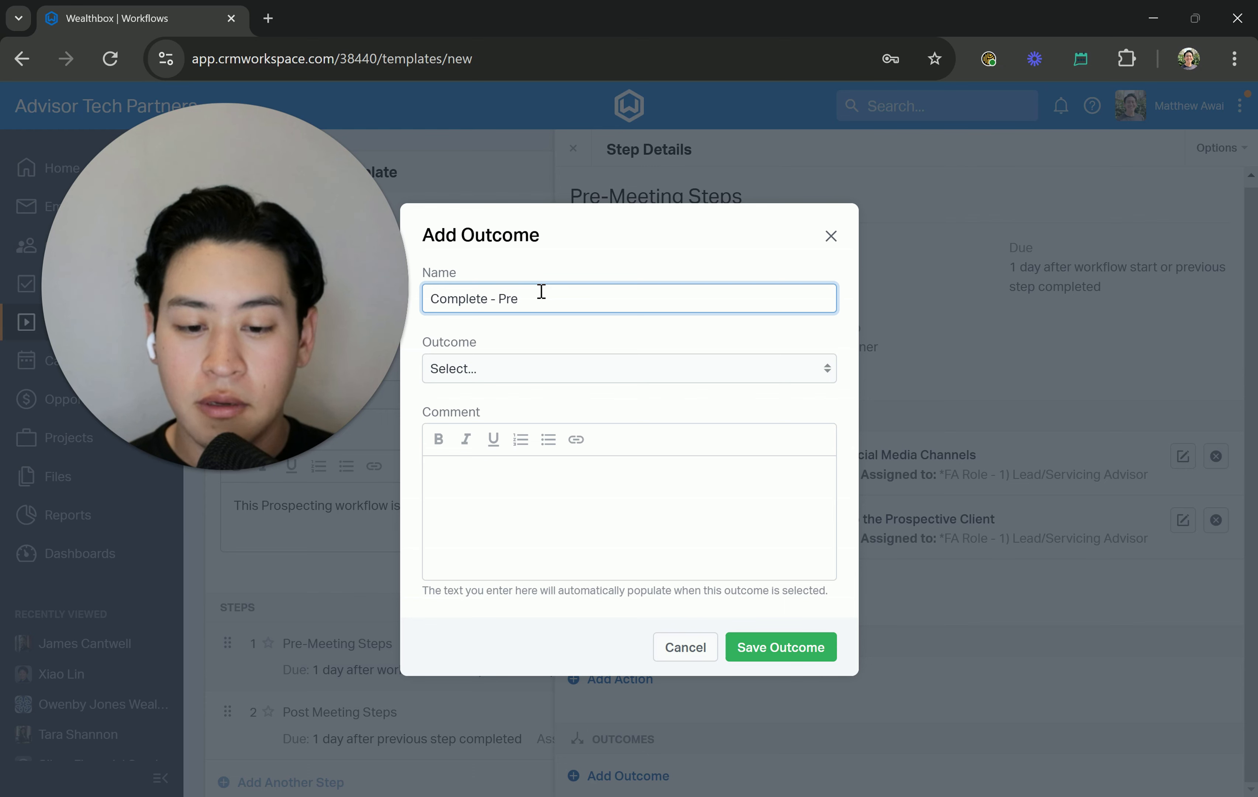
type("-Meeting")
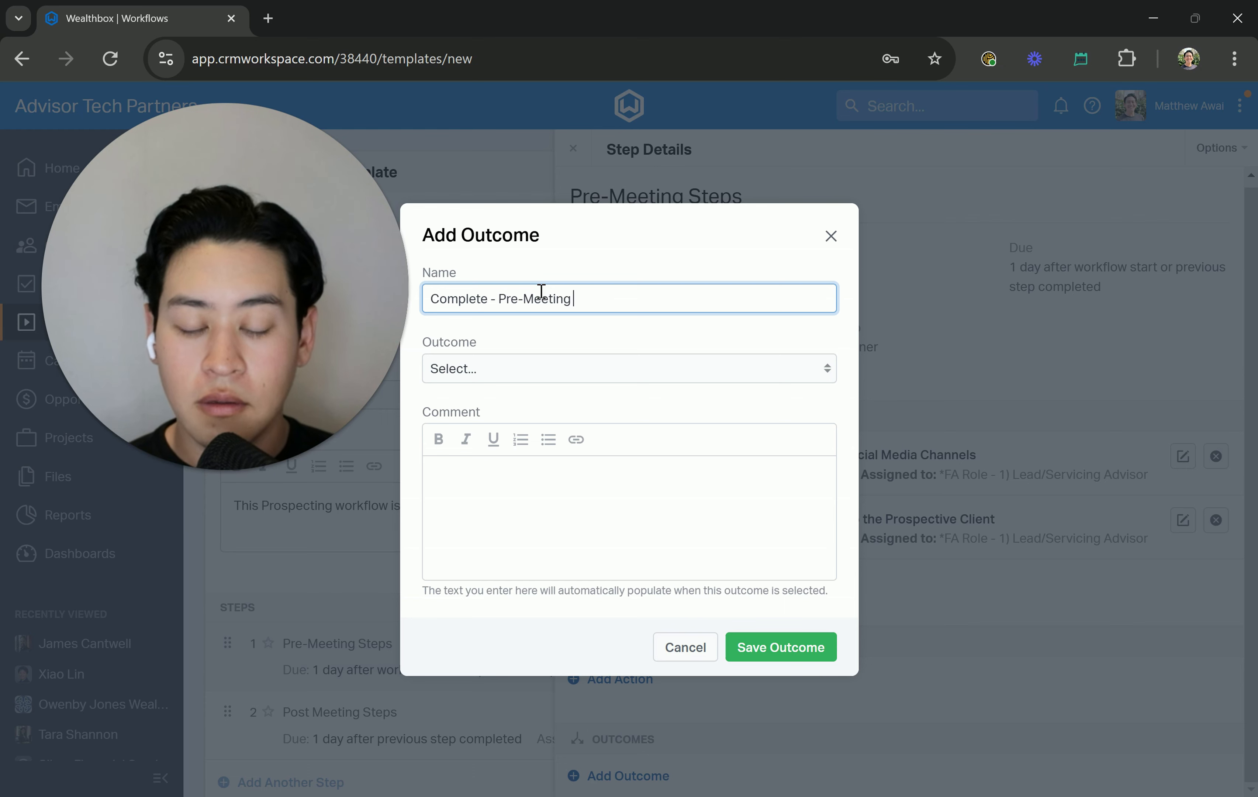
type(" Steps ")
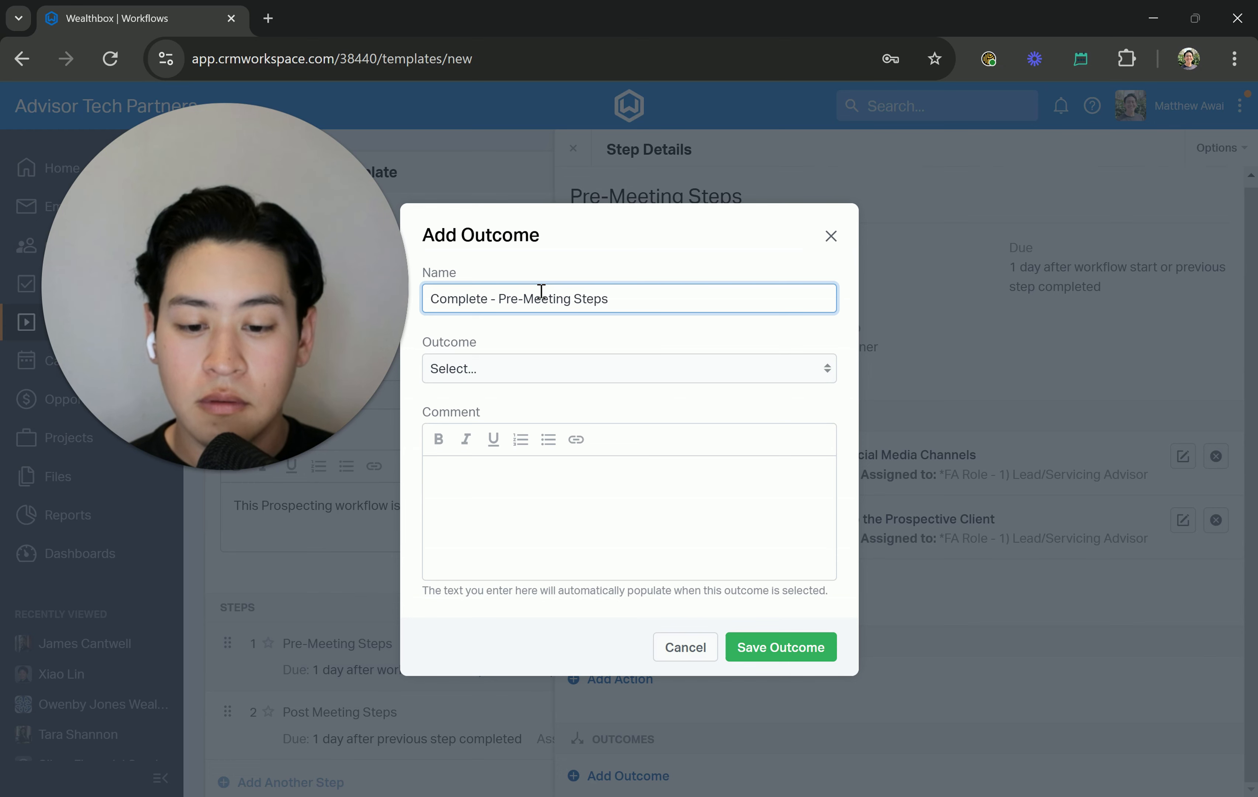
type("are done")
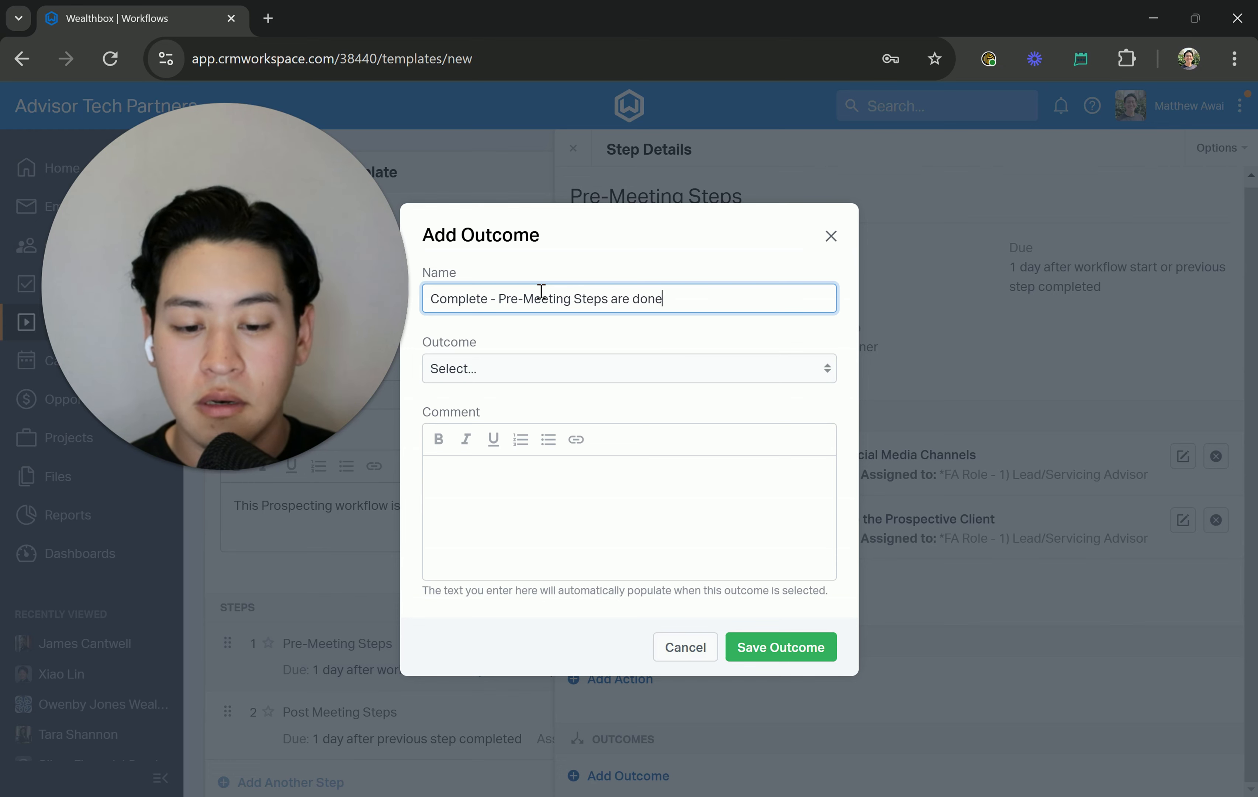
- Make the outcome go to the Post Meeting Steps step, save it and close the step details
left_click(520, 367)
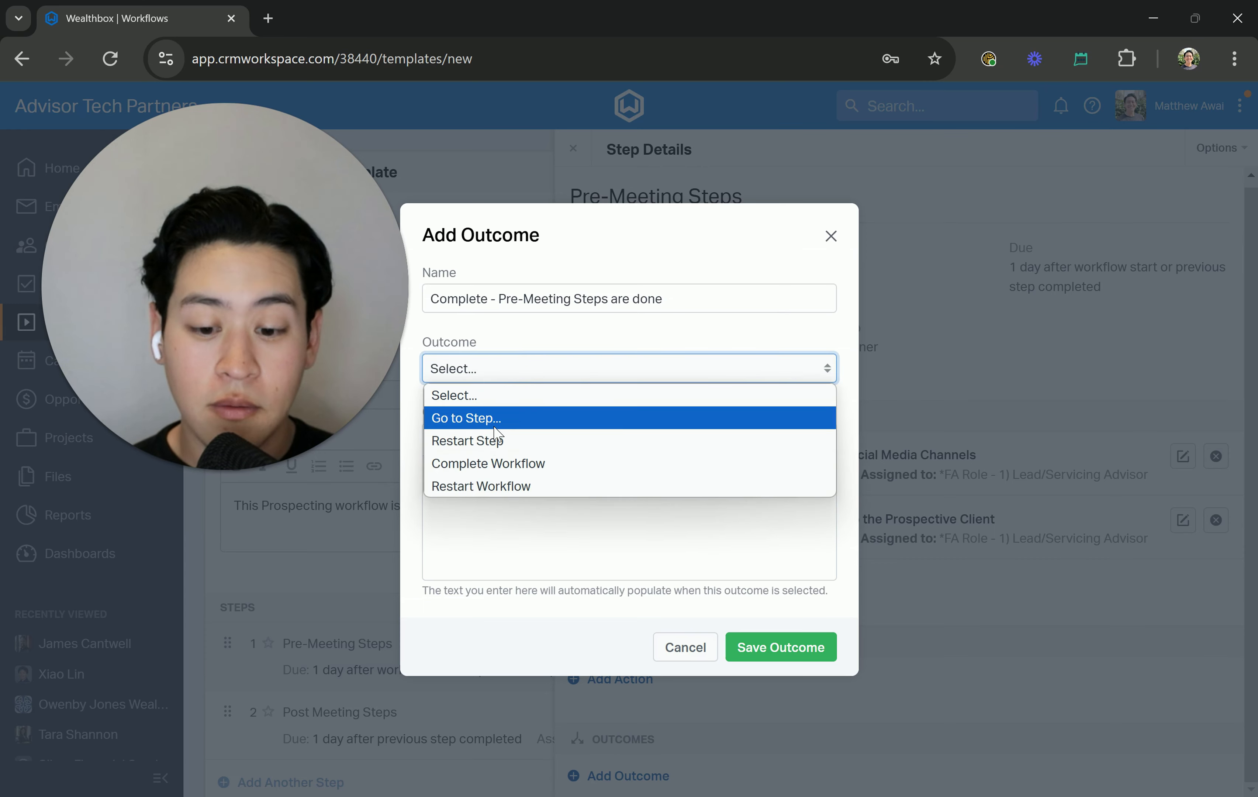
left_click(494, 422)
left_click(494, 398)
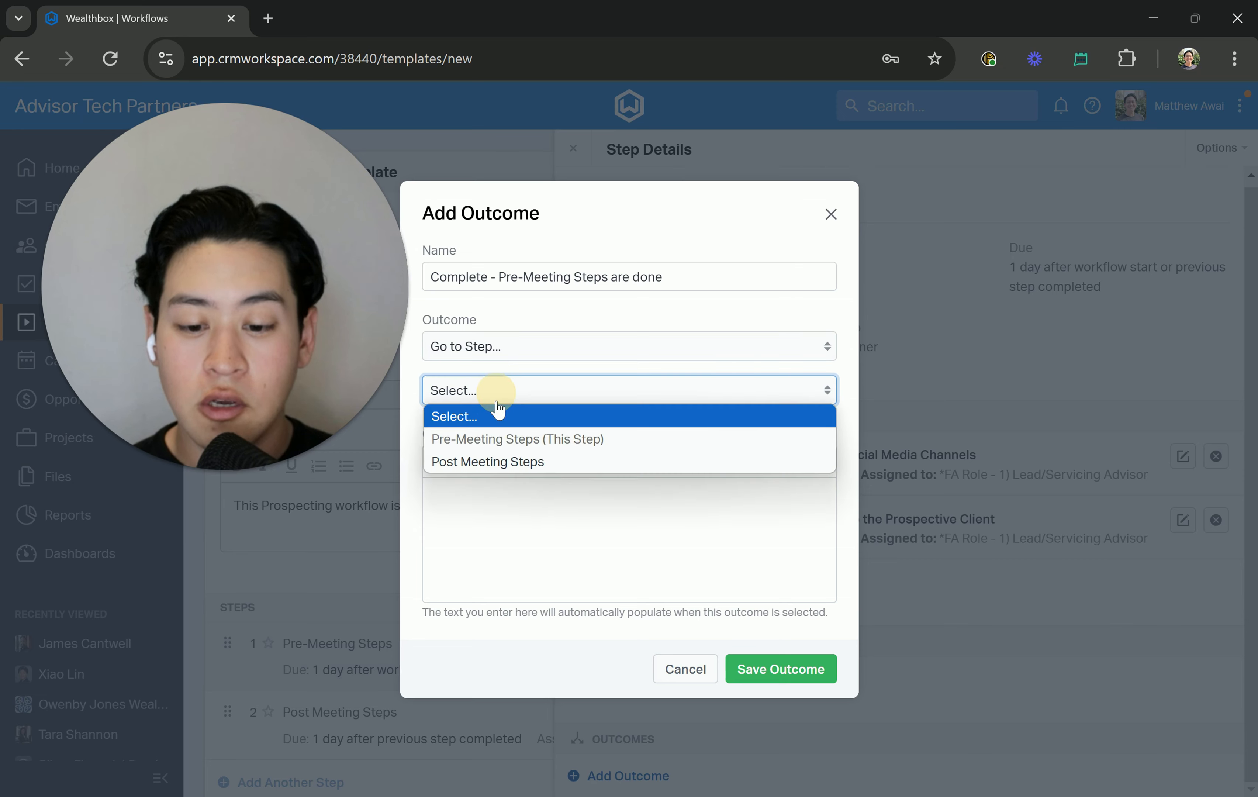
left_click(515, 462)
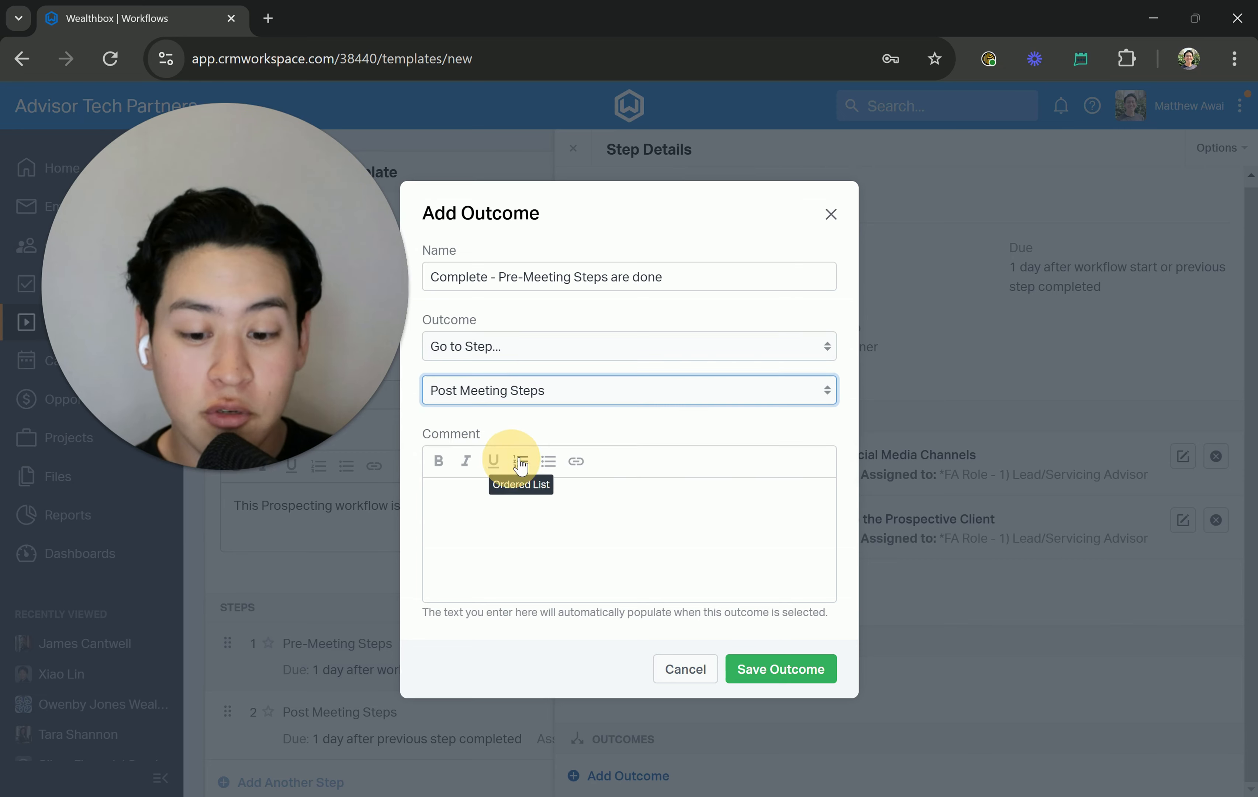
left_click(788, 666)
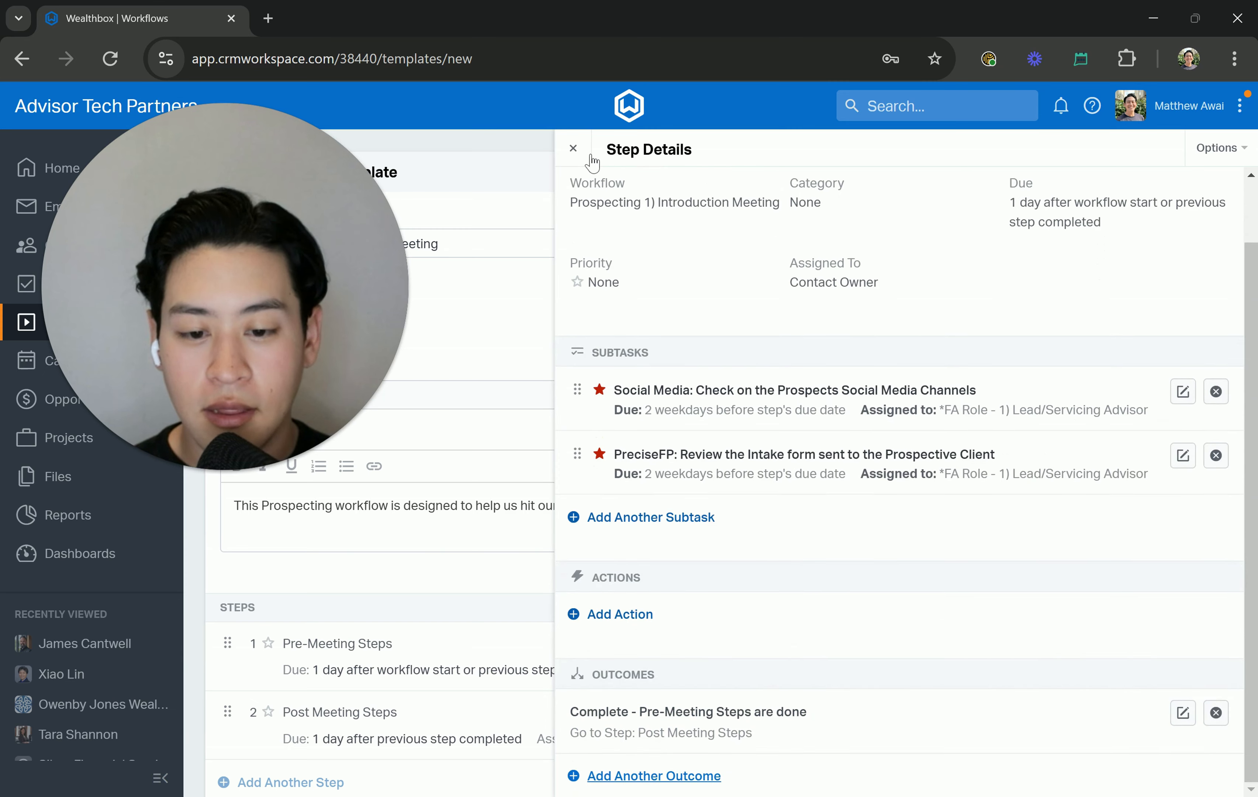
left_click(574, 149)
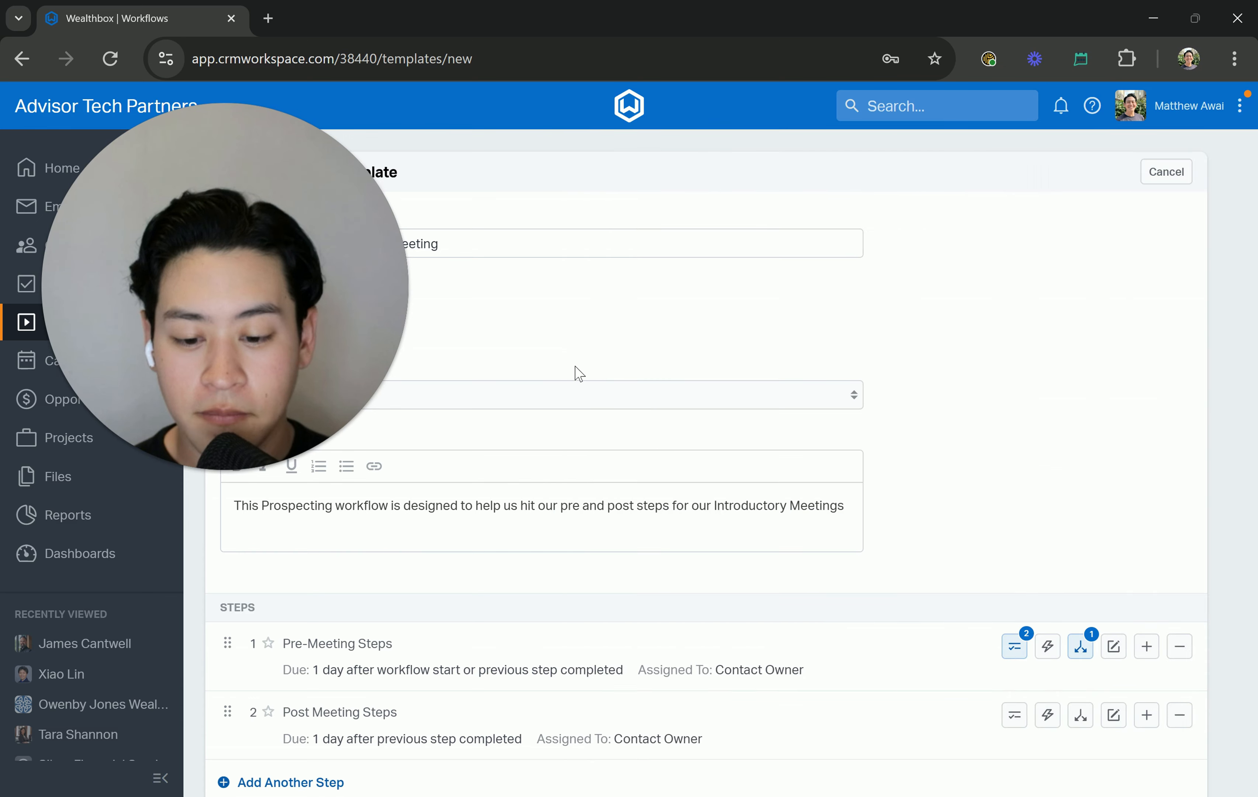
scroll(581, 378, "down", 1)
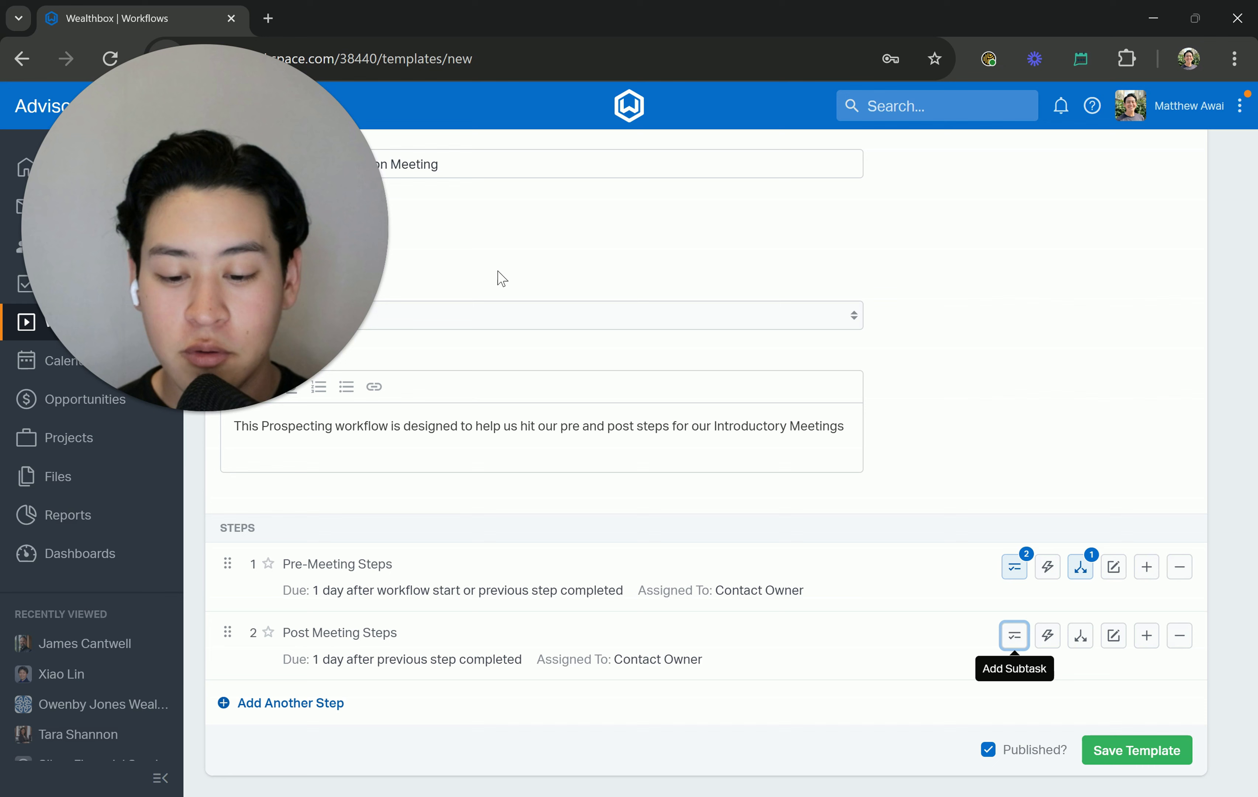
left_click(288, 642)
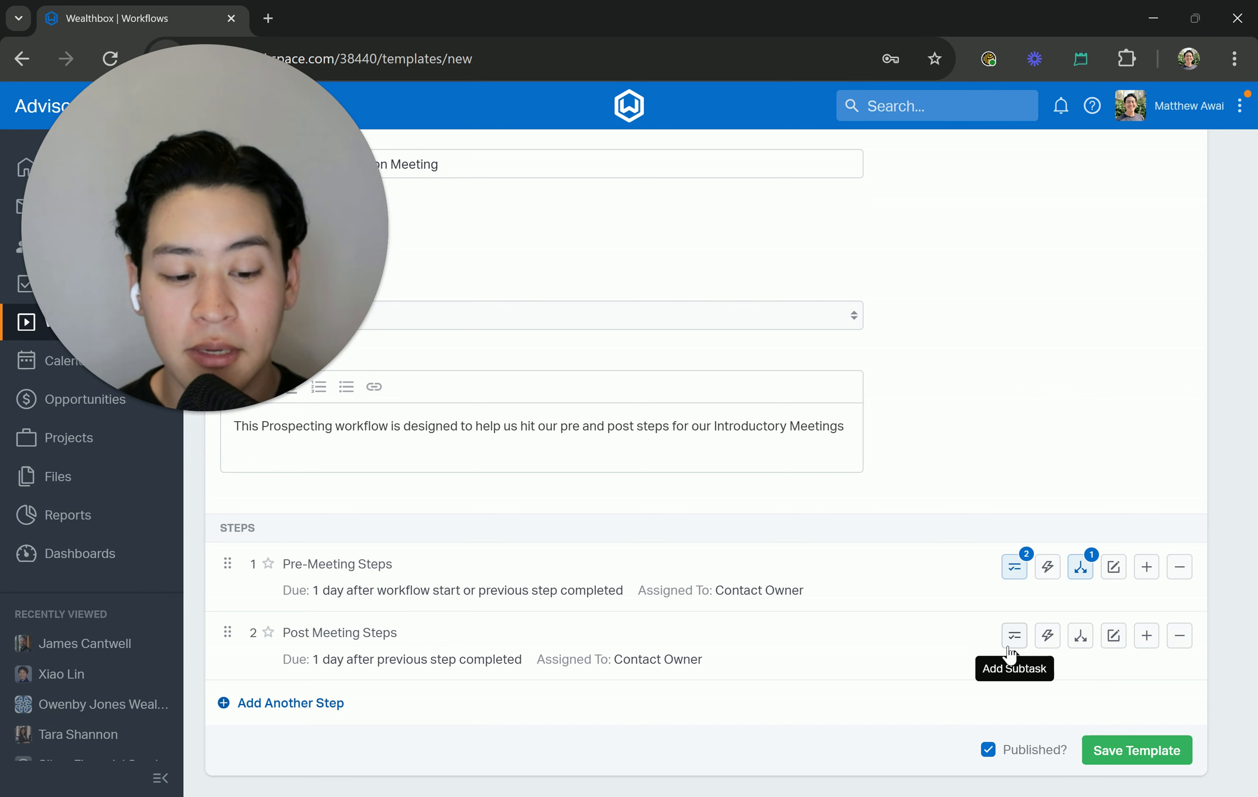
left_click(1010, 656)
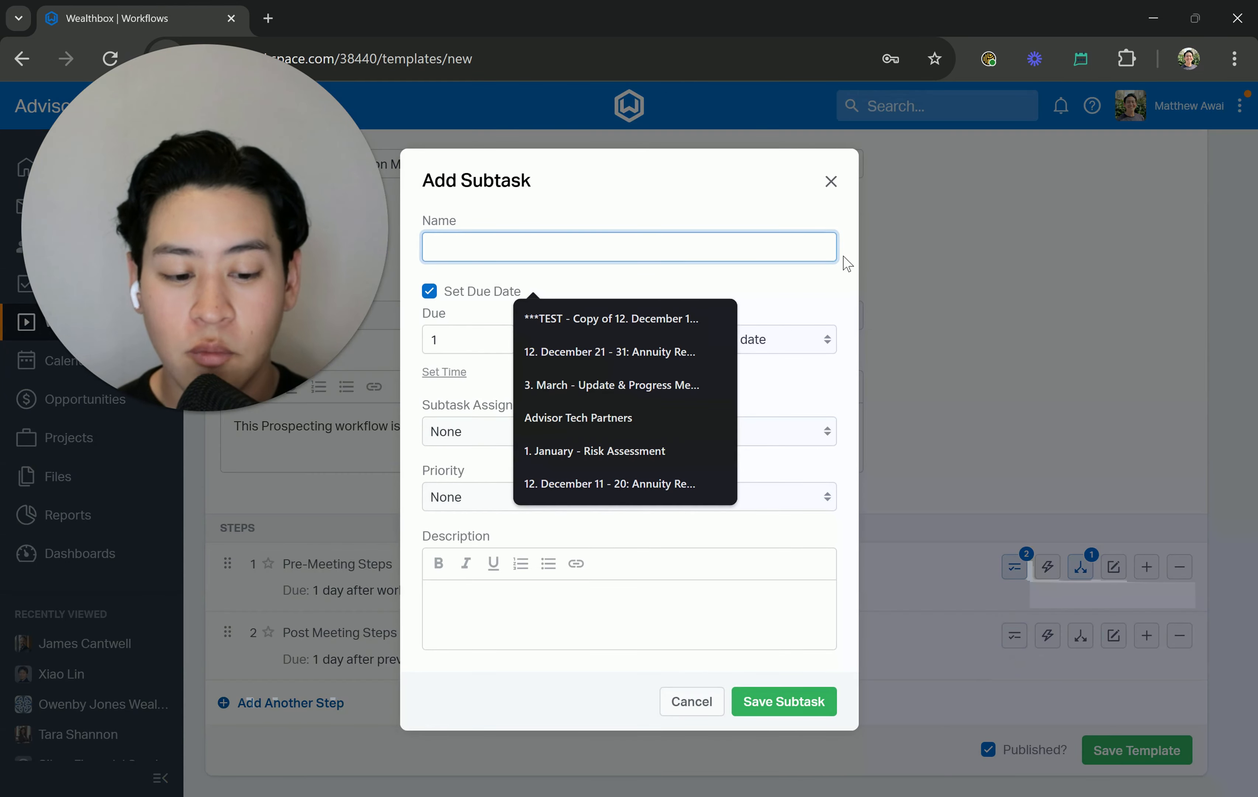
left_click(831, 180)
- Add a subtask to the Post Meeting Steps and begin its name with "Wealthbox: Opportunity -"
left_click(1010, 639)
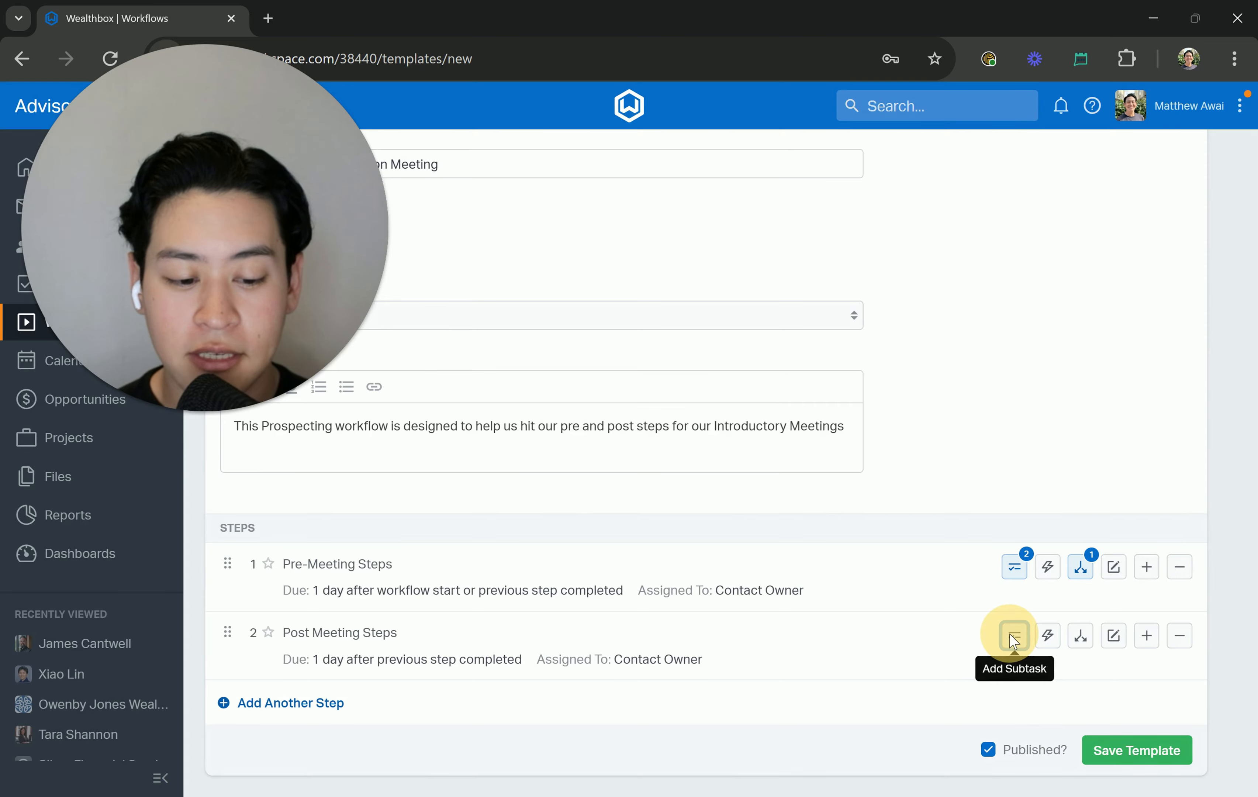
left_click(547, 243)
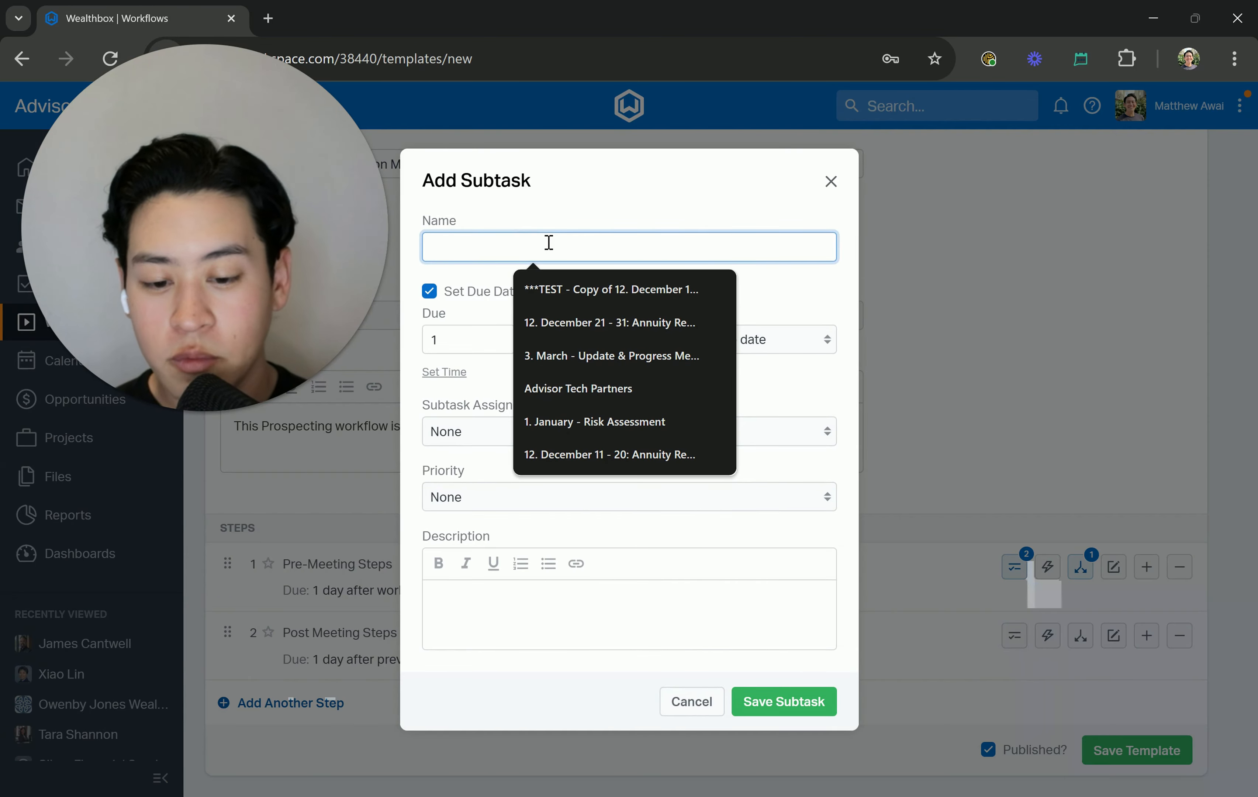
type("Oppor")
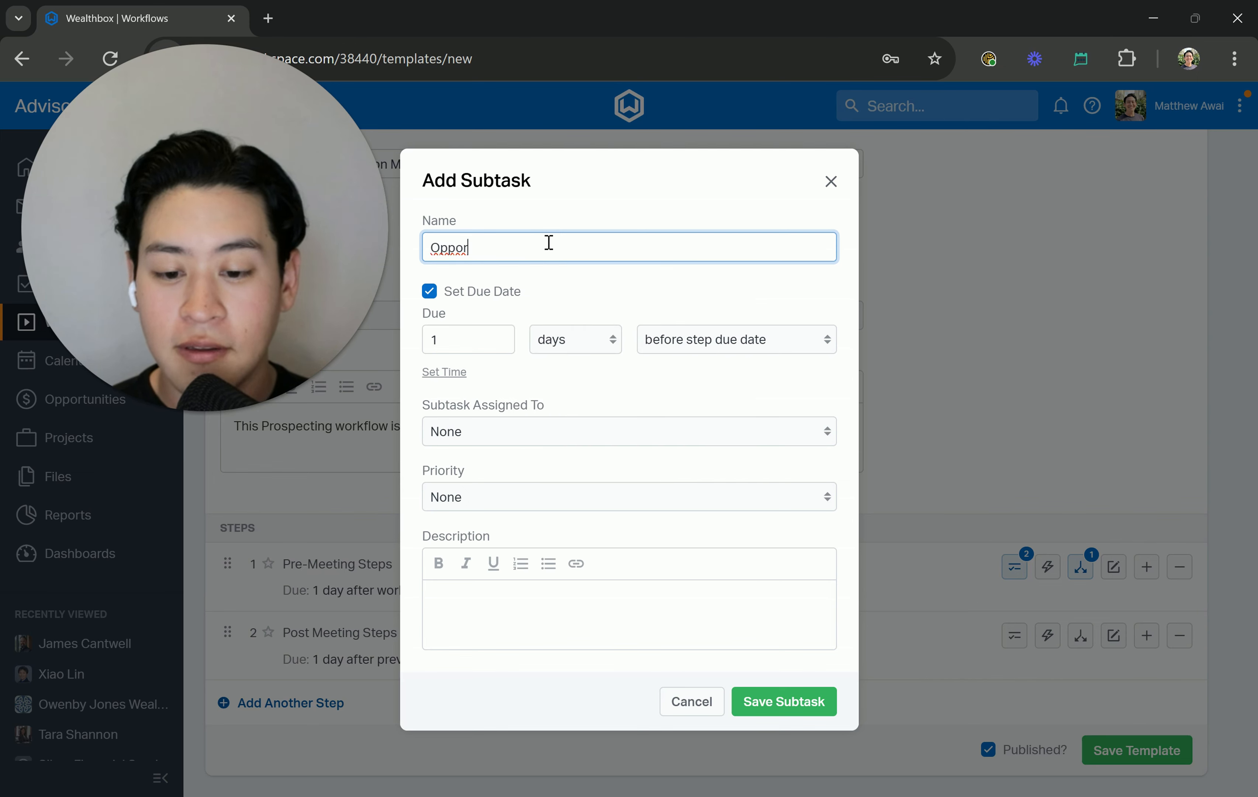
key("BackSpace")
key("BackSpace")
key("BackSpace")
key("BackSpace")
key("BackSpace")
type("Wealthbox")
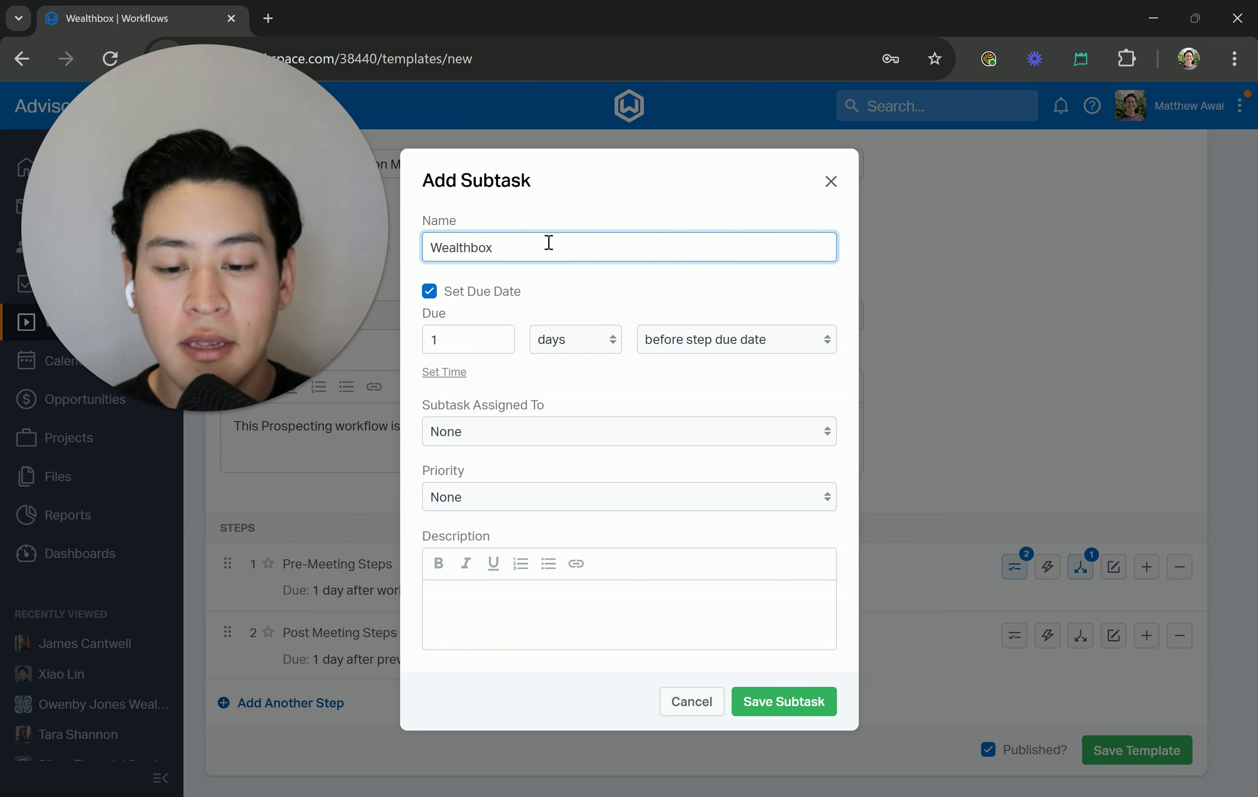
type(":")
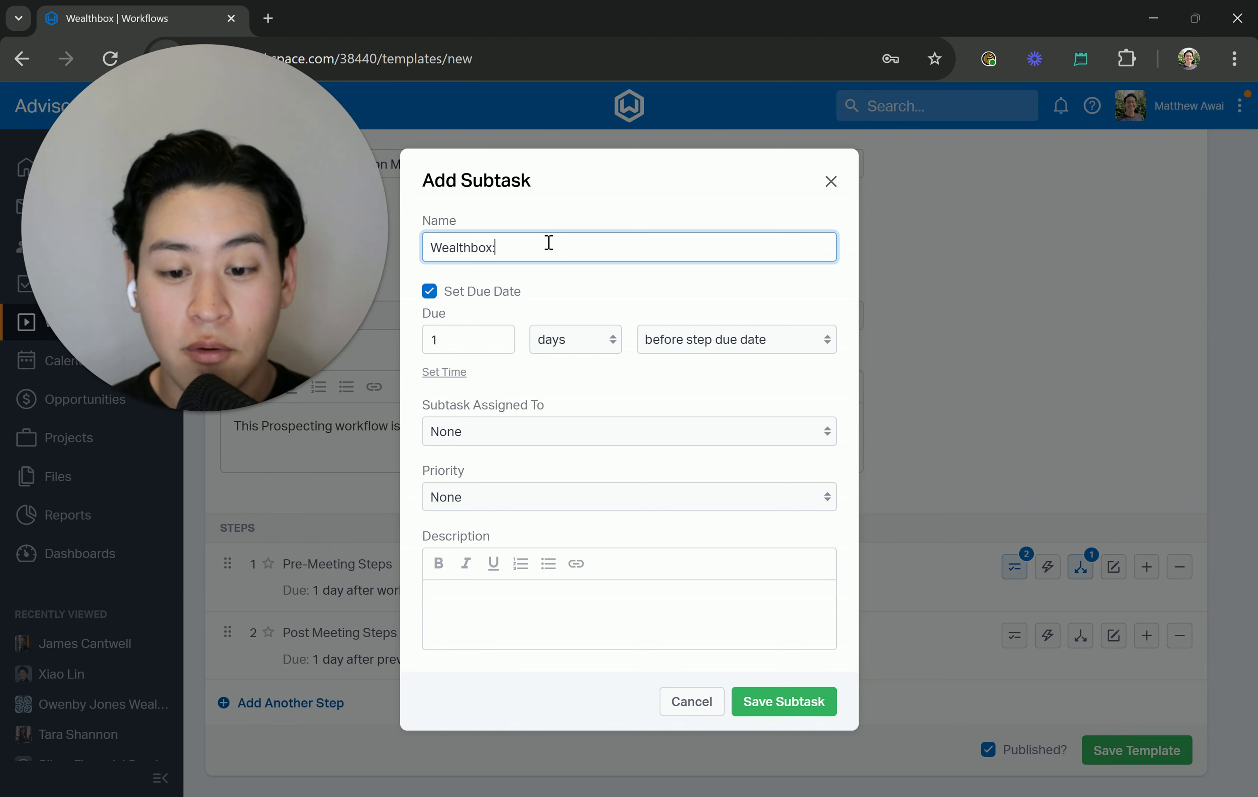
type(" Opport")
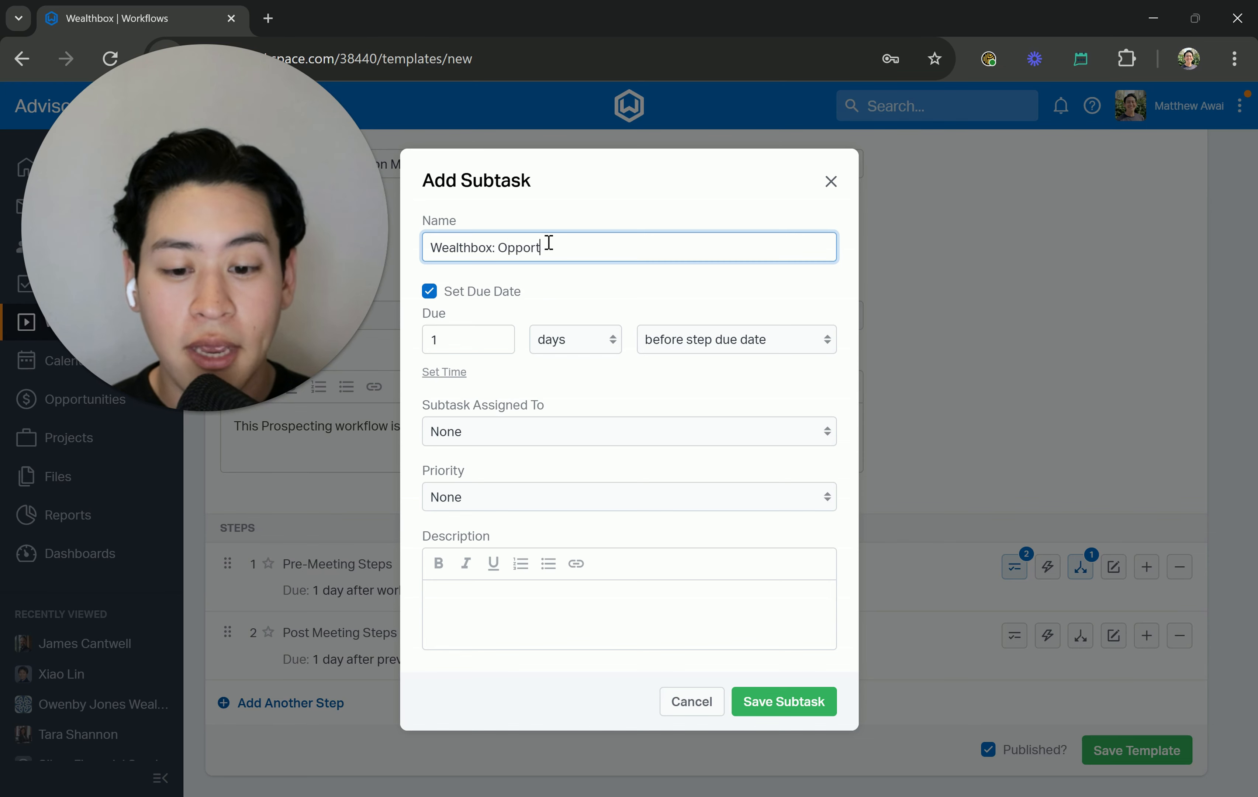
type("unity -")
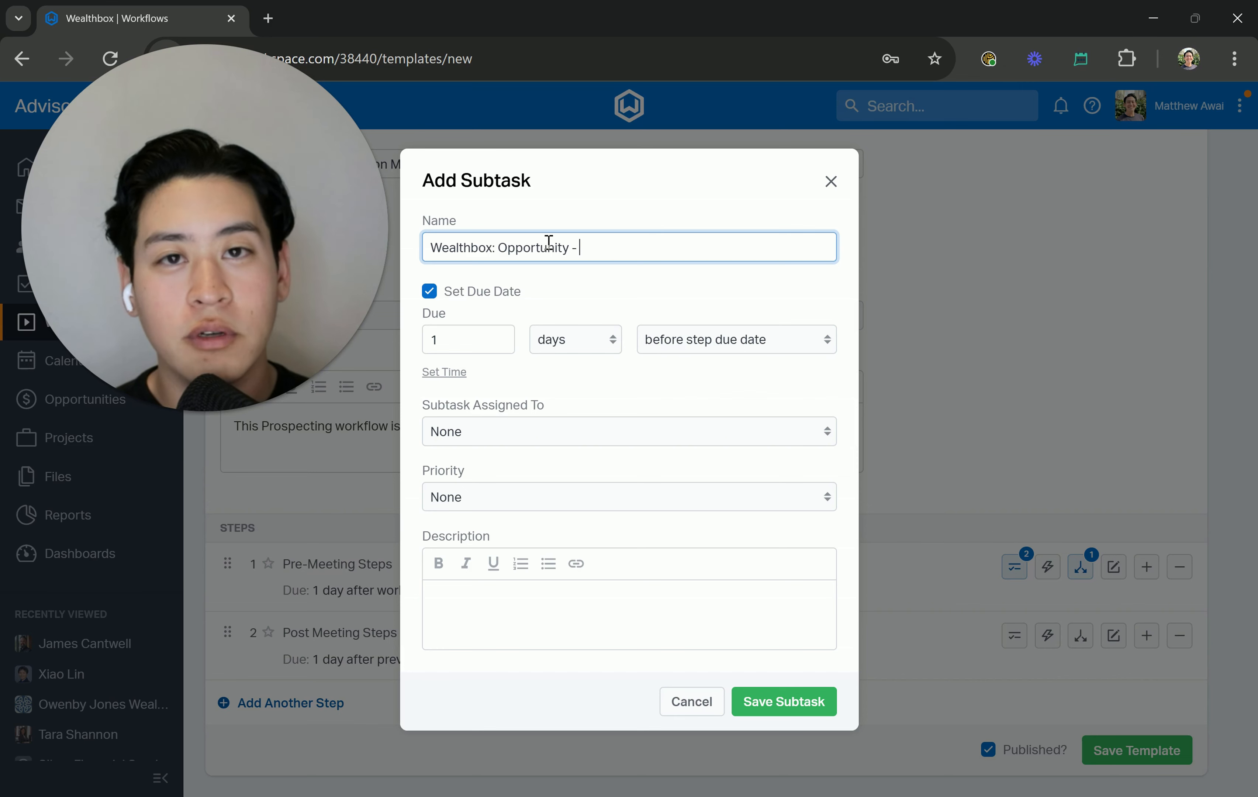
- Complete the subtask name with "Update the Prospects Opportunity based on how the meeting went.", correcting the spelling of "Opportunity"
type("UPda")
key("BackSpace")
key("BackSpace")
key("BackSpace")
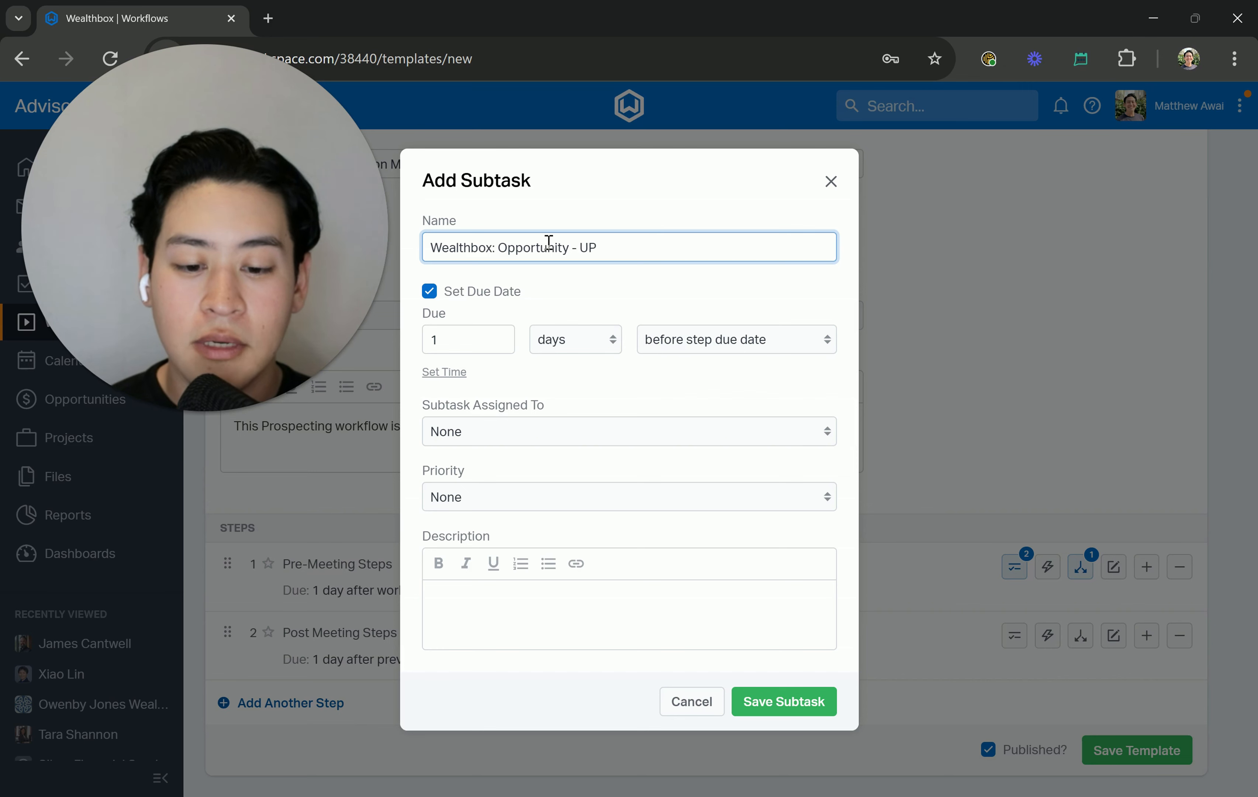
type("pdate the Prosepc")
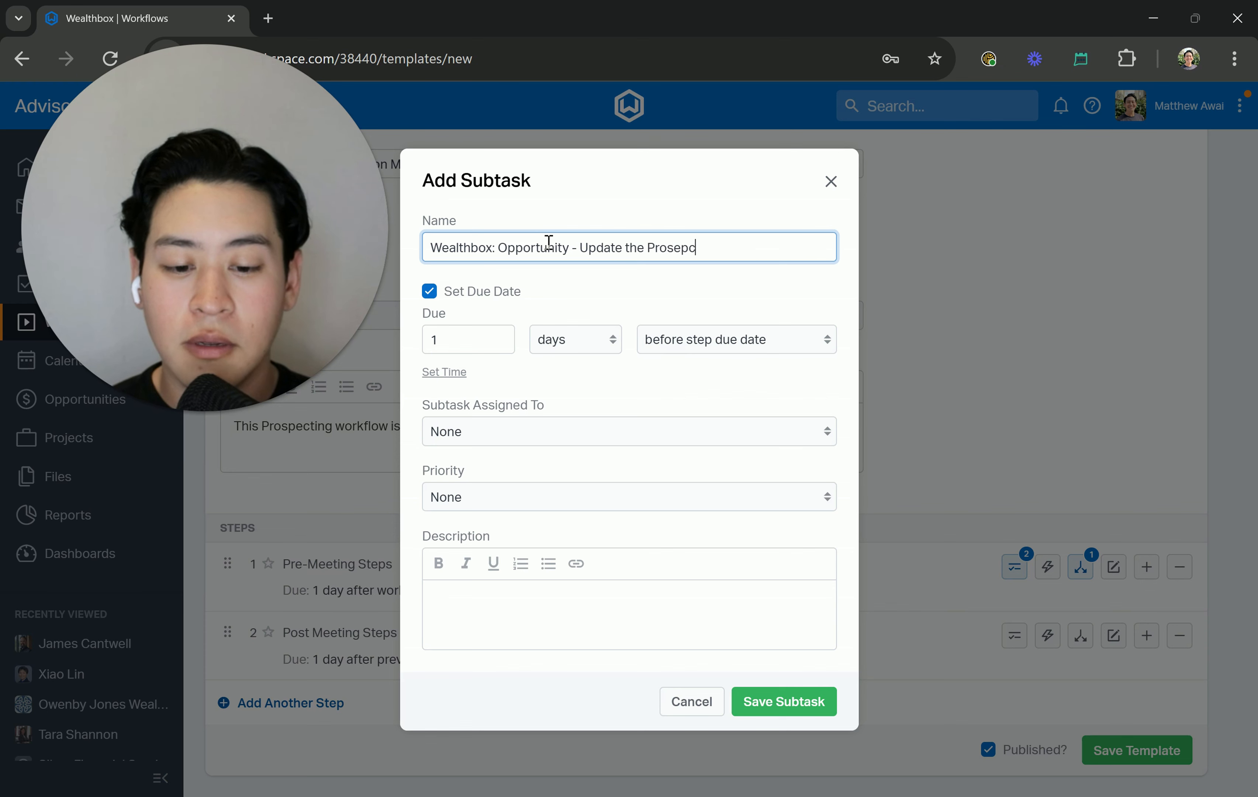
key("BackSpace")
key("BackSpace")
key("BackSpace")
type("pects ")
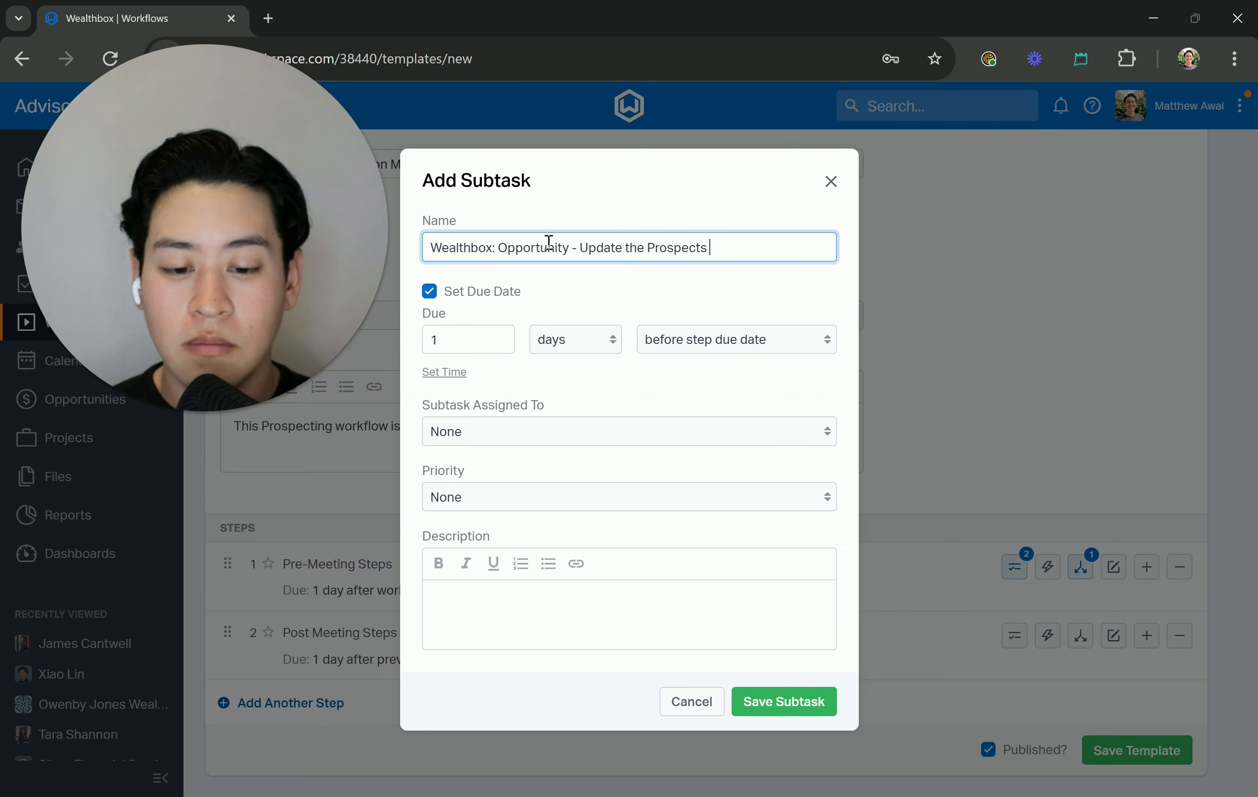
type("Opporunity")
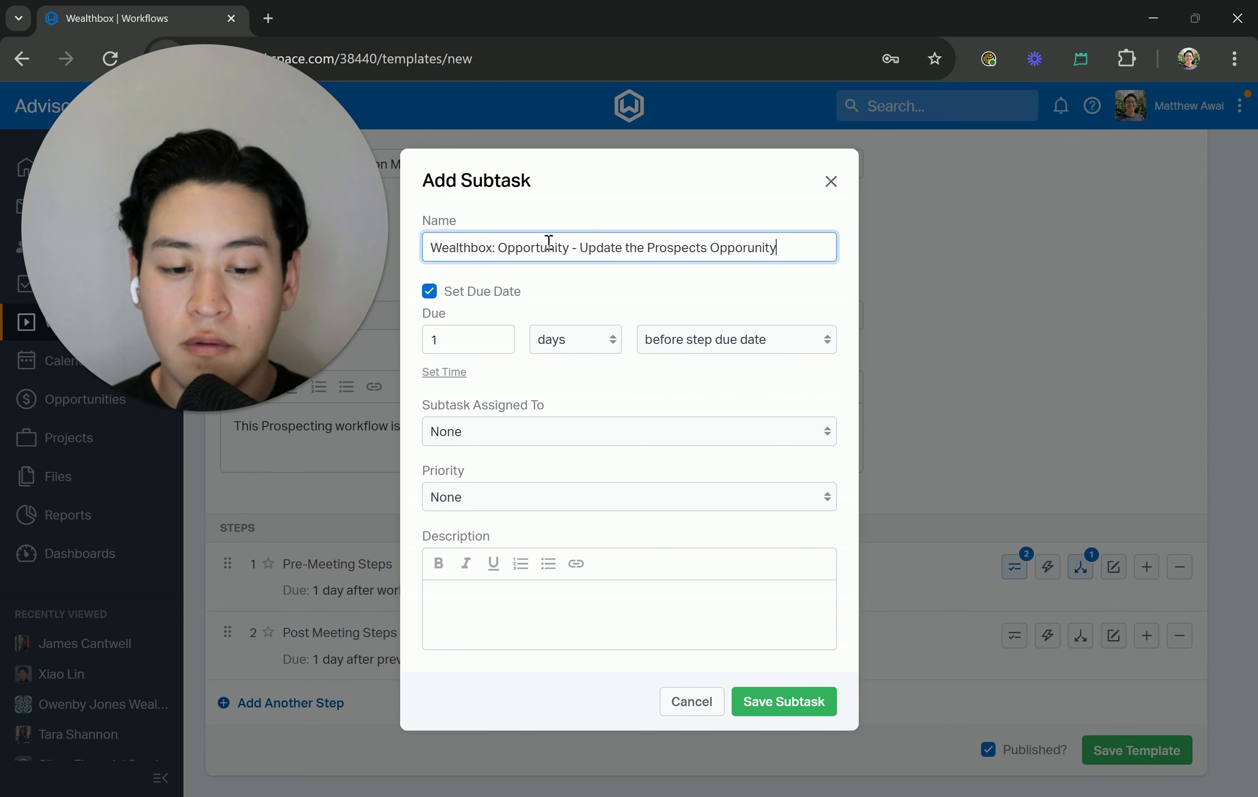
type(" based o")
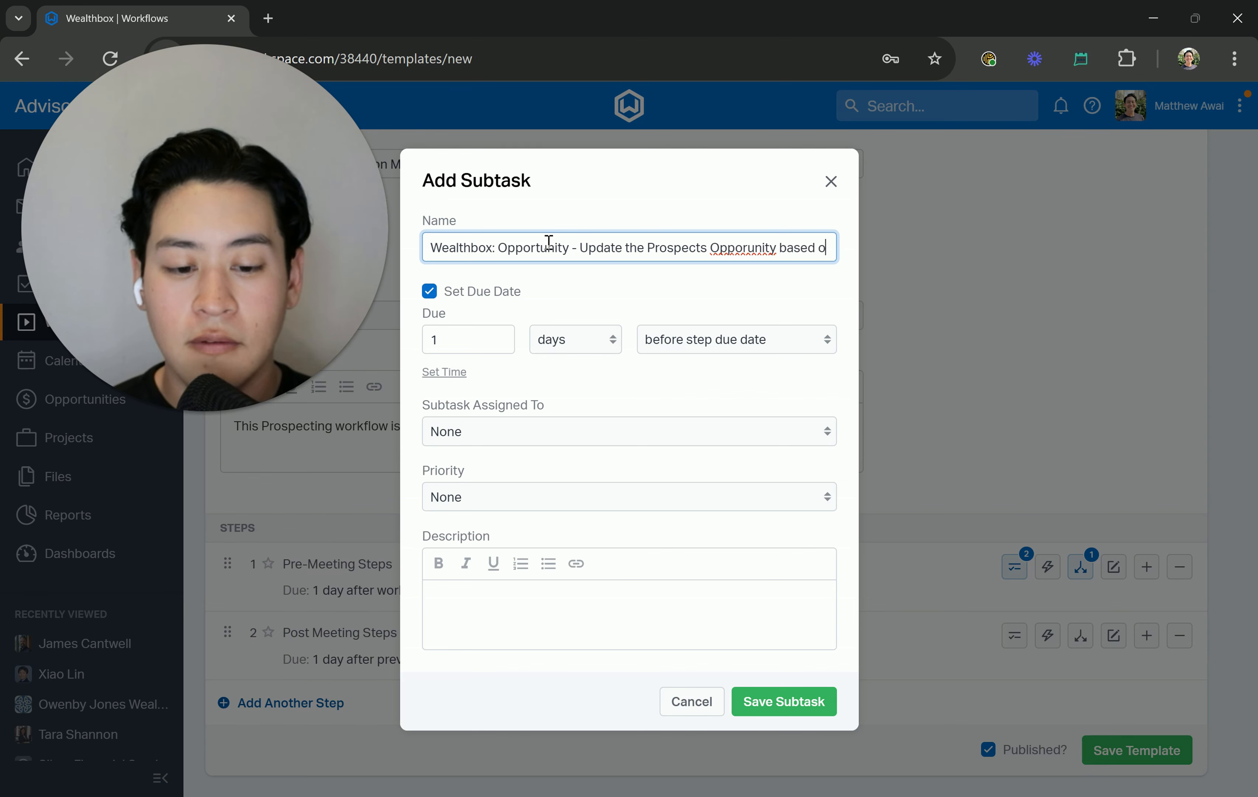
type("n how the meeting we")
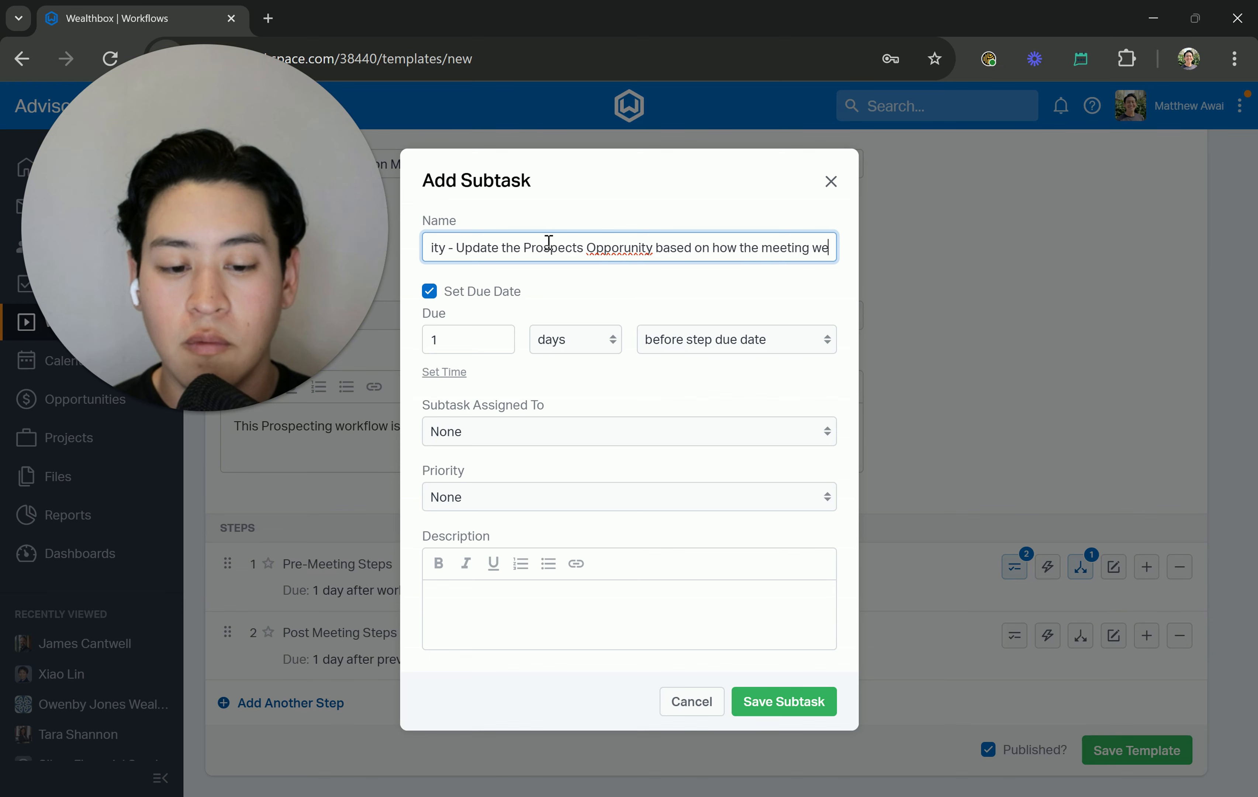
type("nt.")
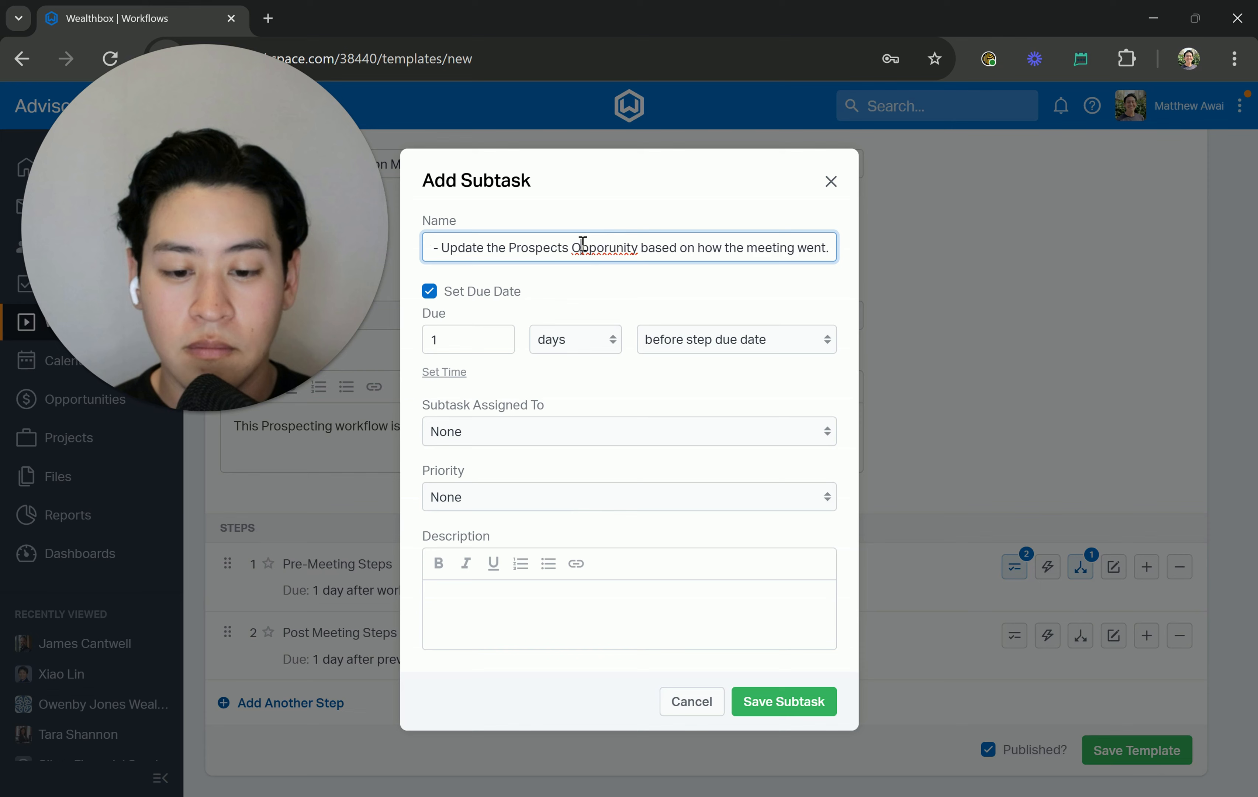
right_click(581, 246)
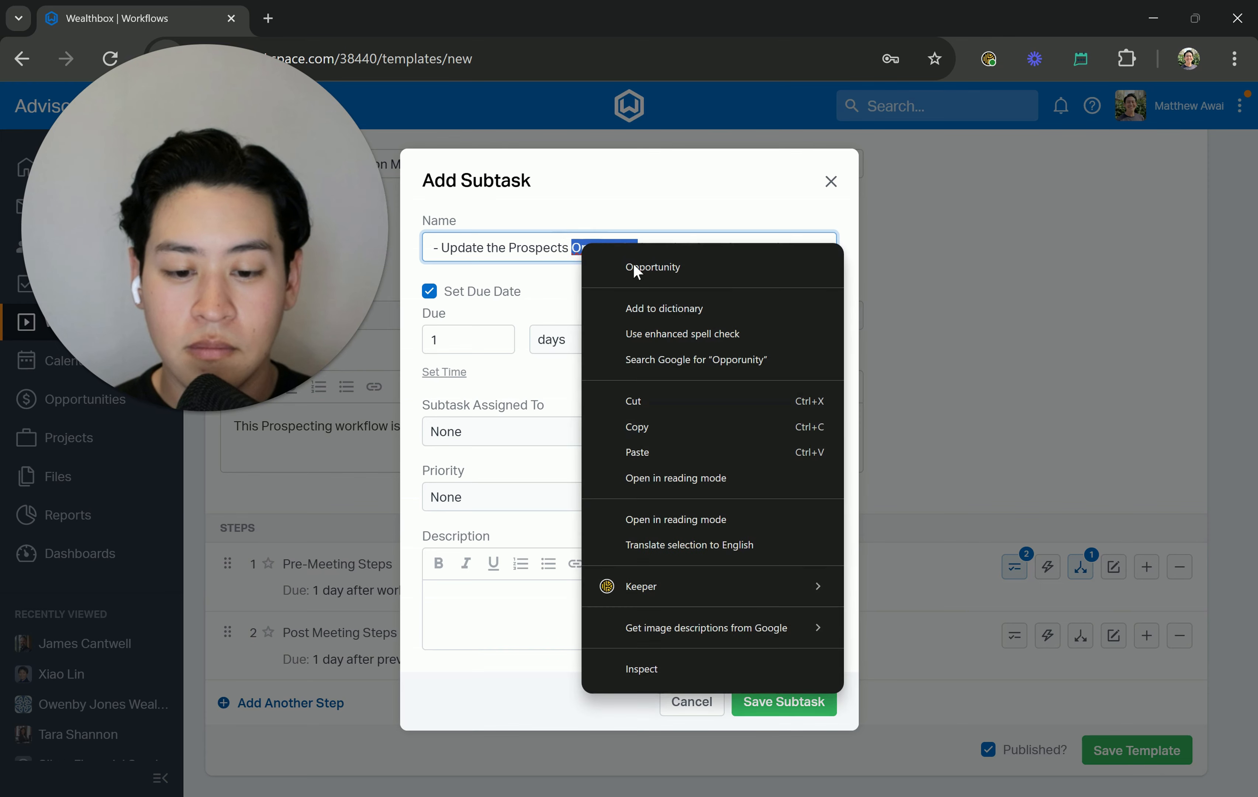
left_click(627, 268)
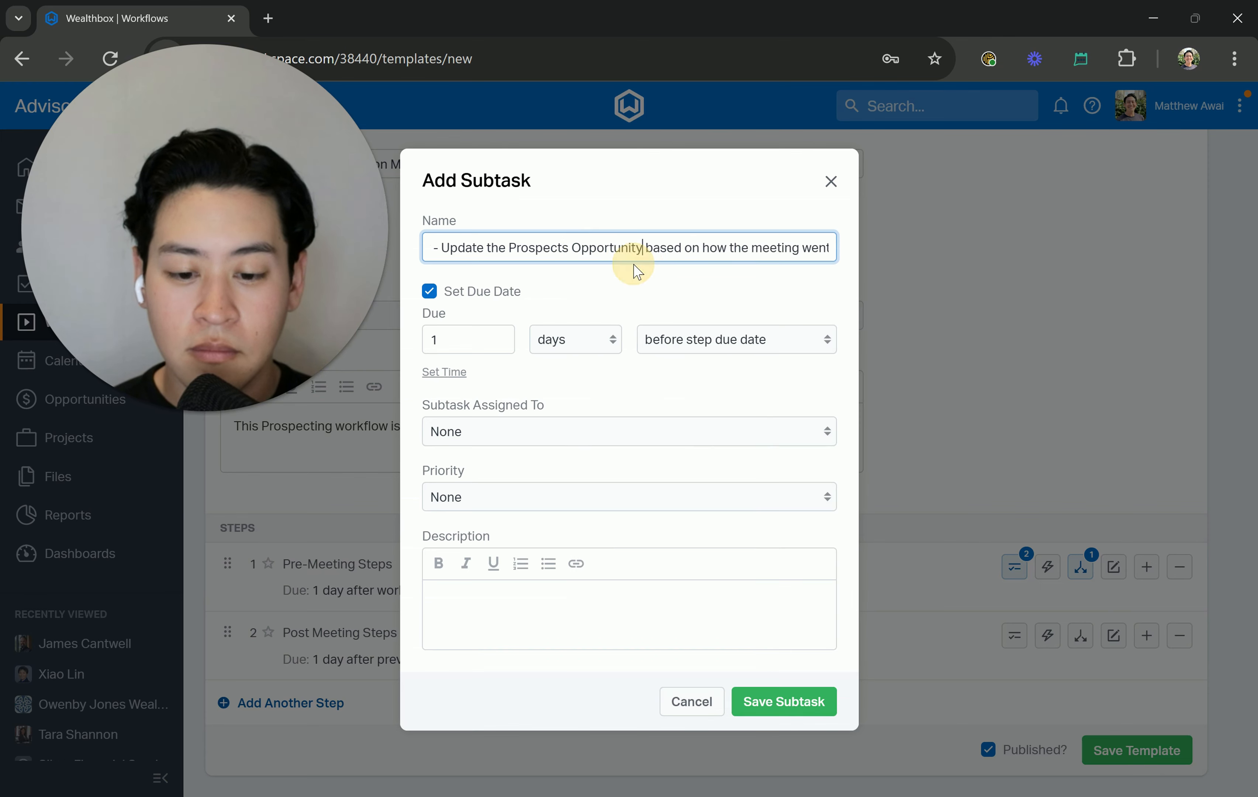
- Make the subtask due 0 weekdays before the step due date and assign it to "*FA Role - 2) Associate Advisor"
left_click(474, 341)
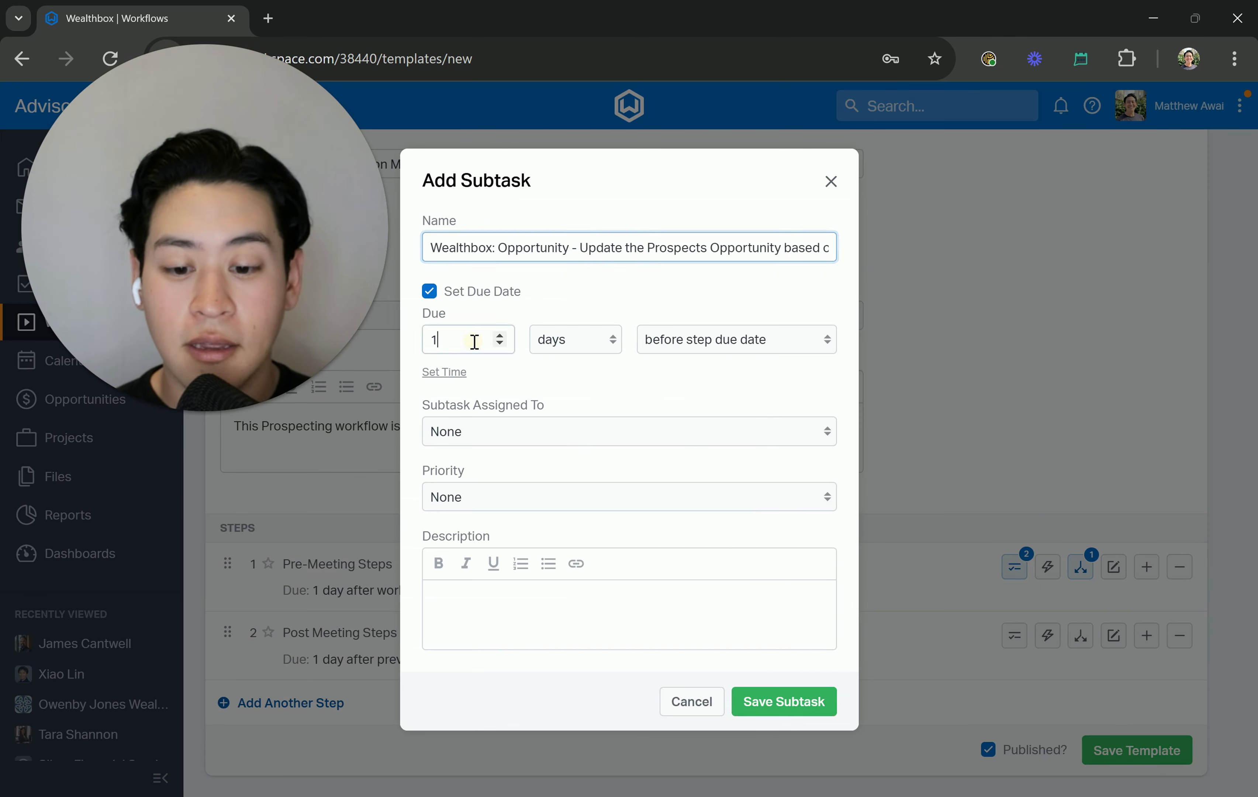
left_click(557, 347)
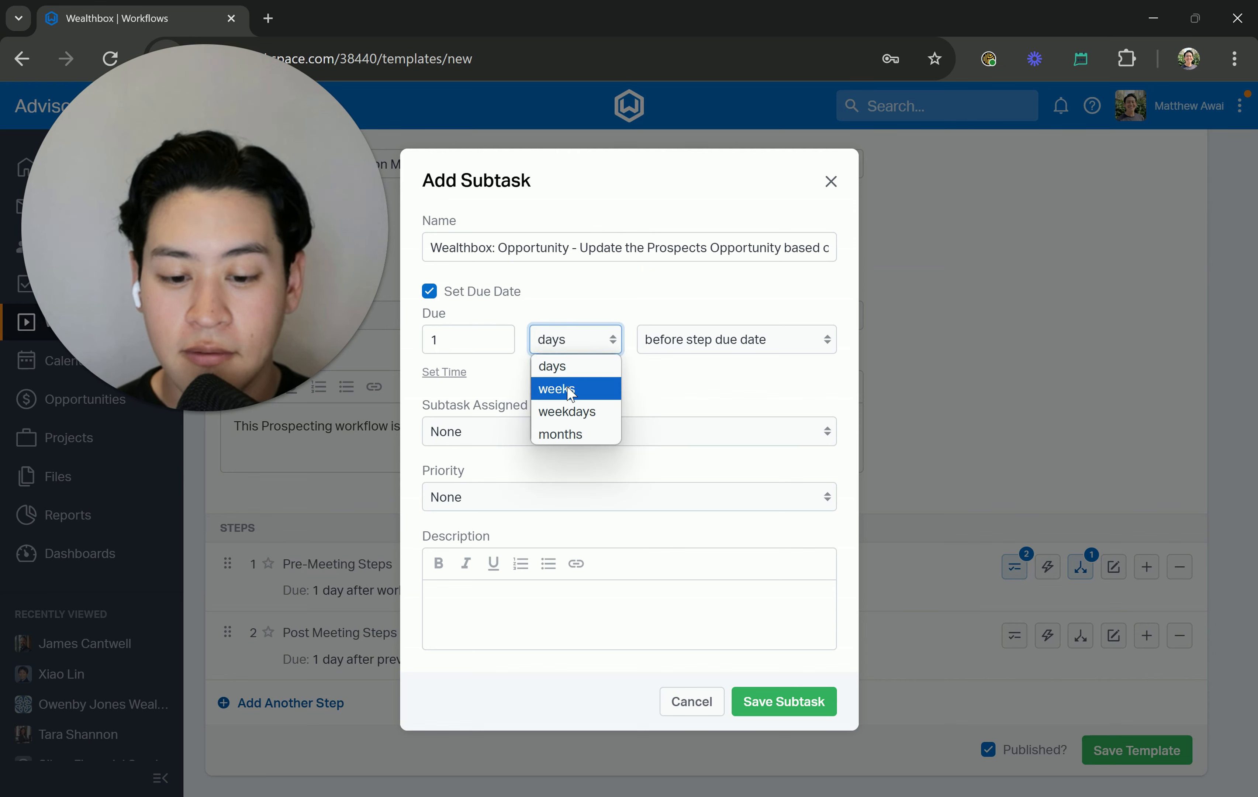
left_click(566, 412)
left_click(483, 338)
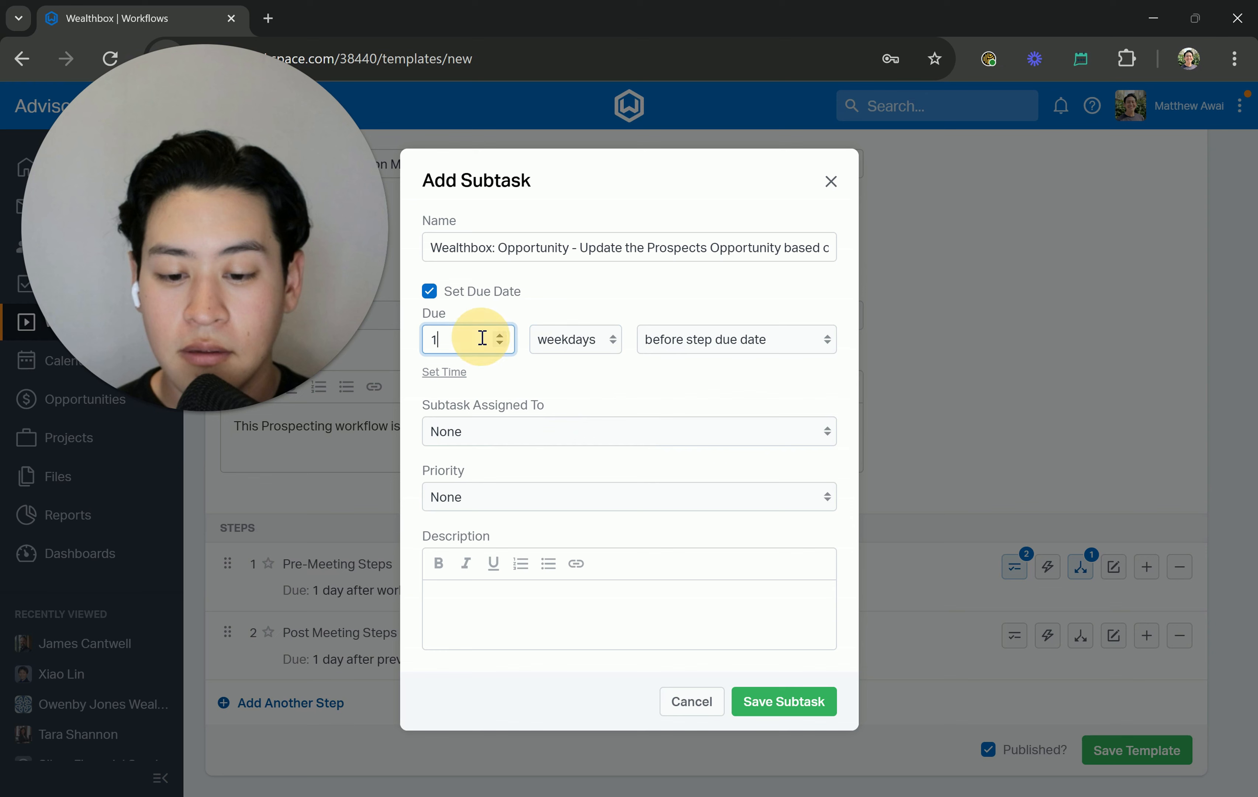
key("ctrl+a")
type("0")
left_click(645, 307)
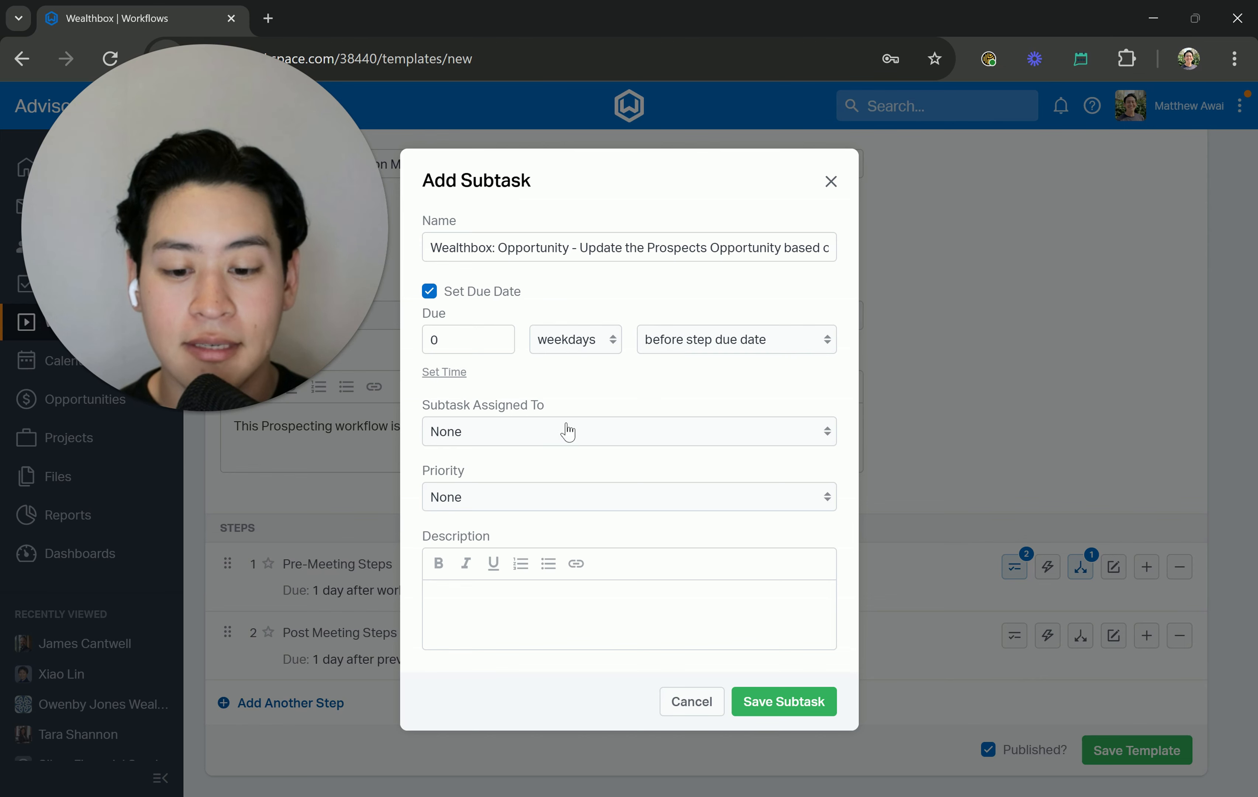
left_click(541, 439)
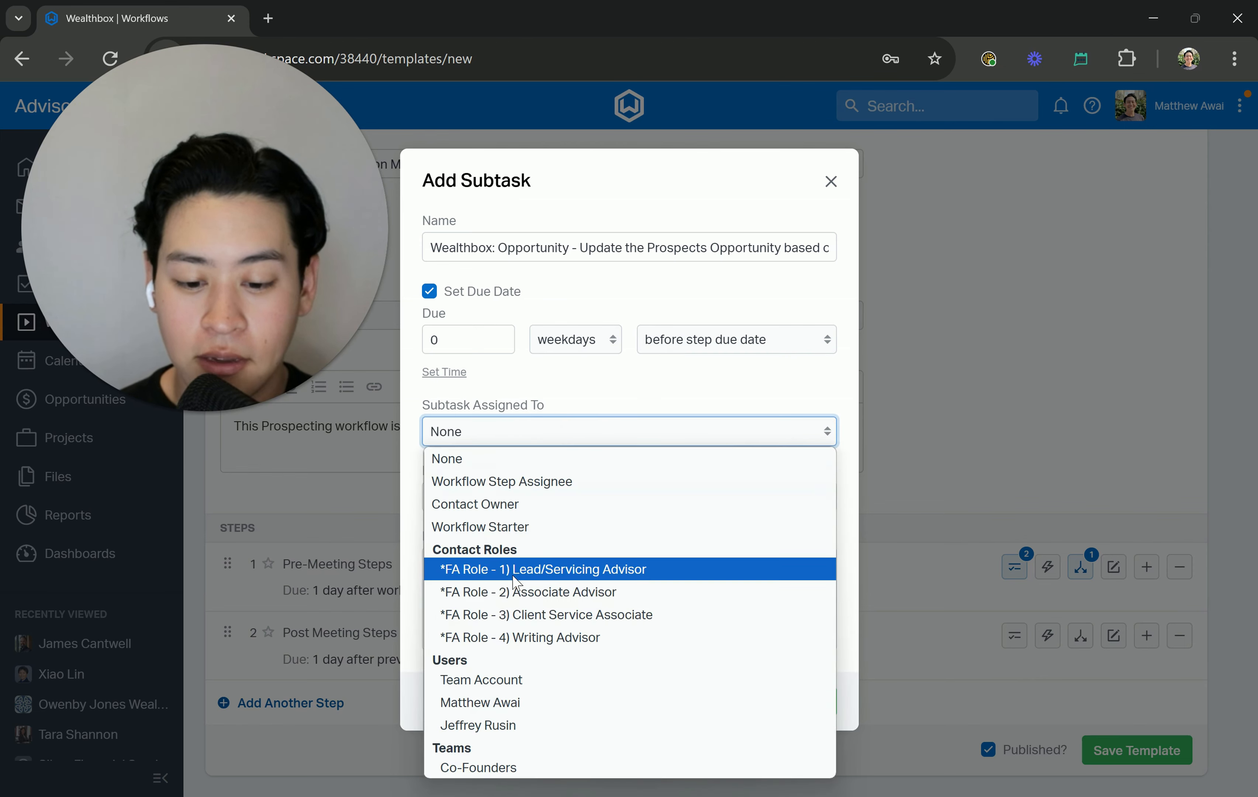
left_click(579, 591)
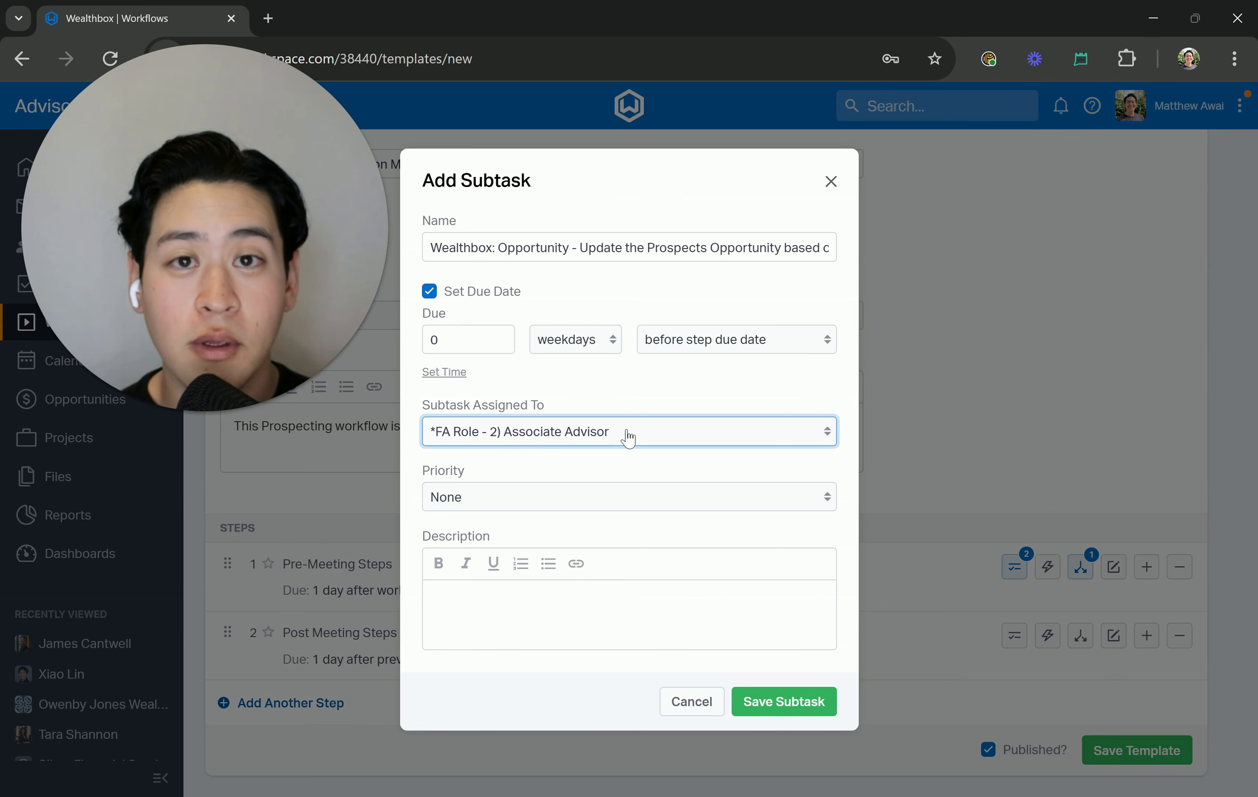
- Enter the description "Go to the Opportunities tab in Wealthbox and update the Prospects Opportunity based on how the meeting went."
left_click(557, 587)
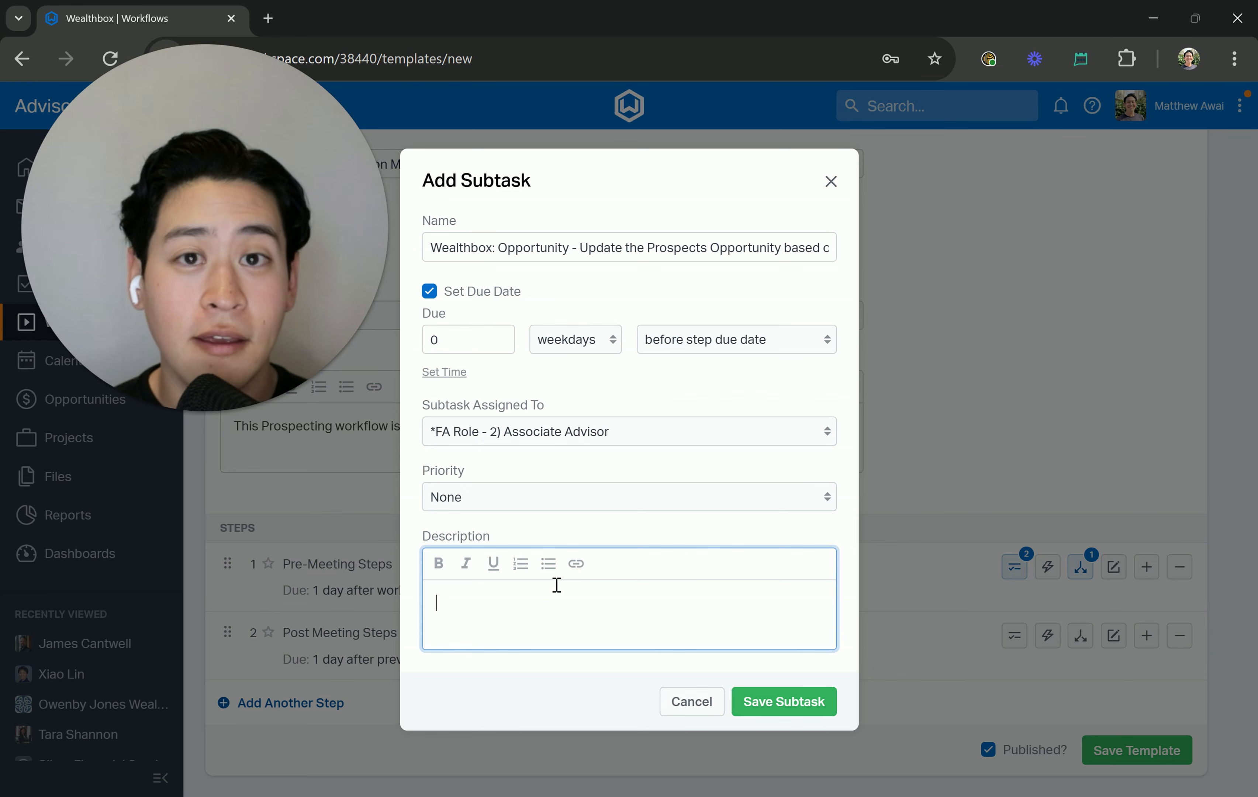
type("Go to t")
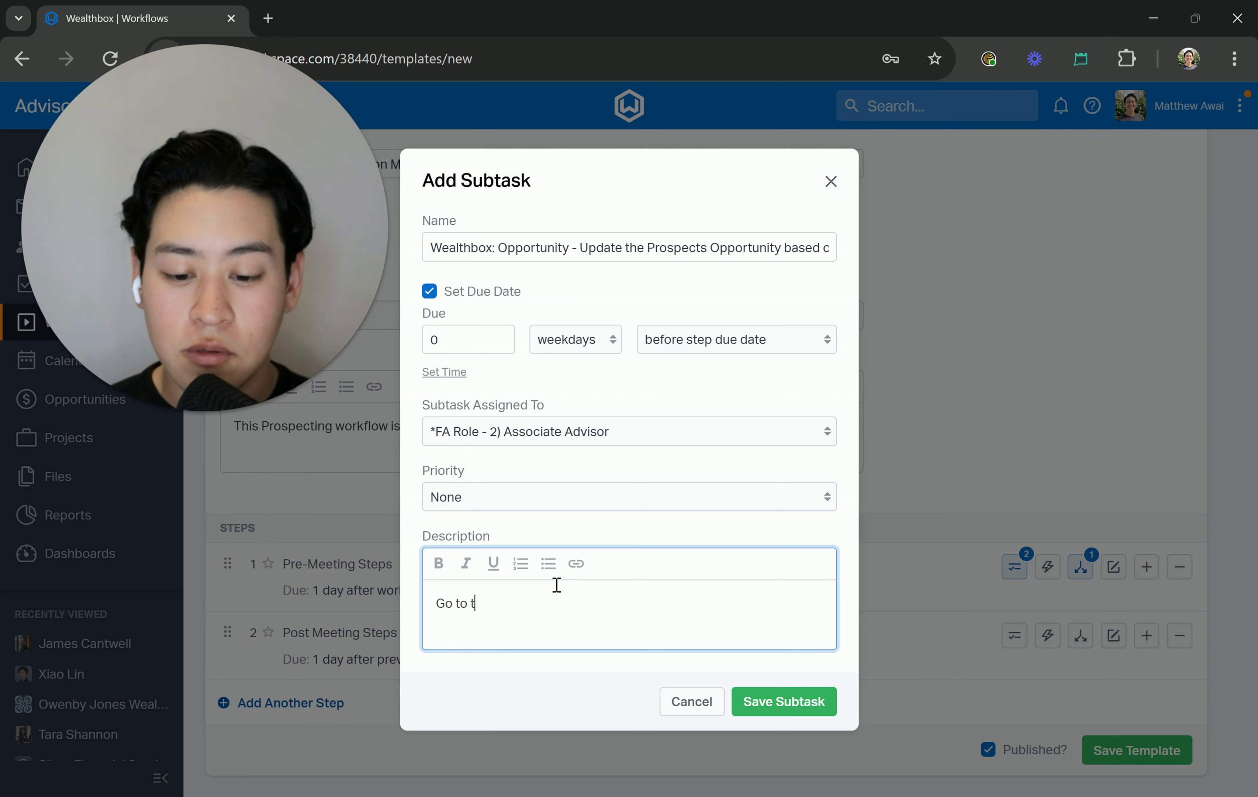
type("he Opportun")
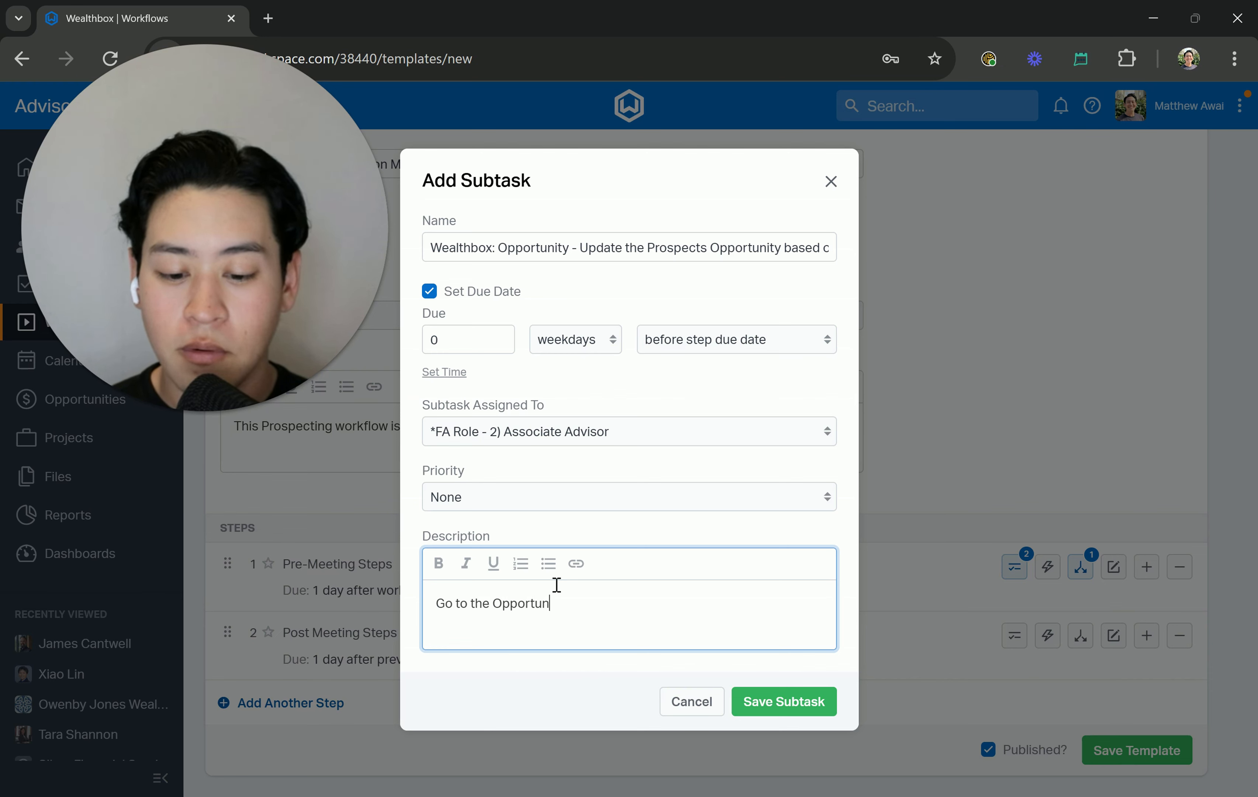
type("ities tab in W")
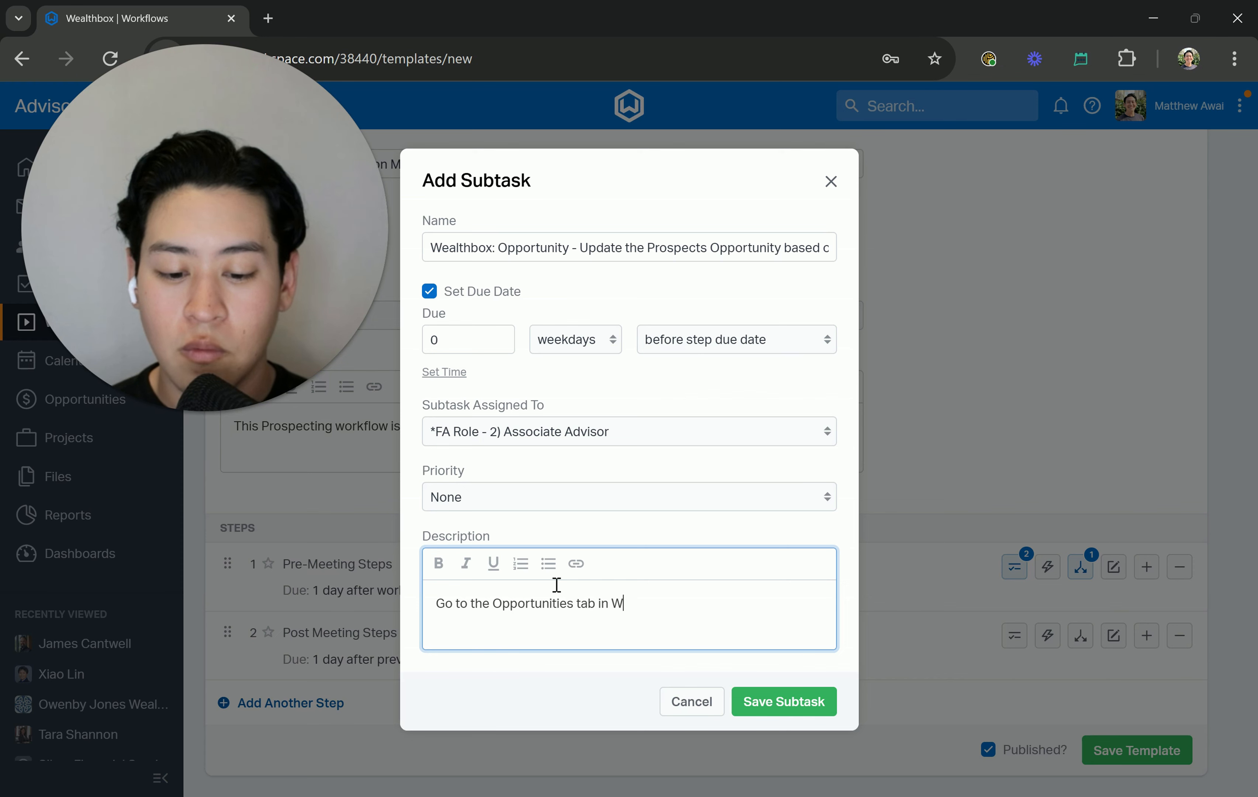
type("ealthbox and up")
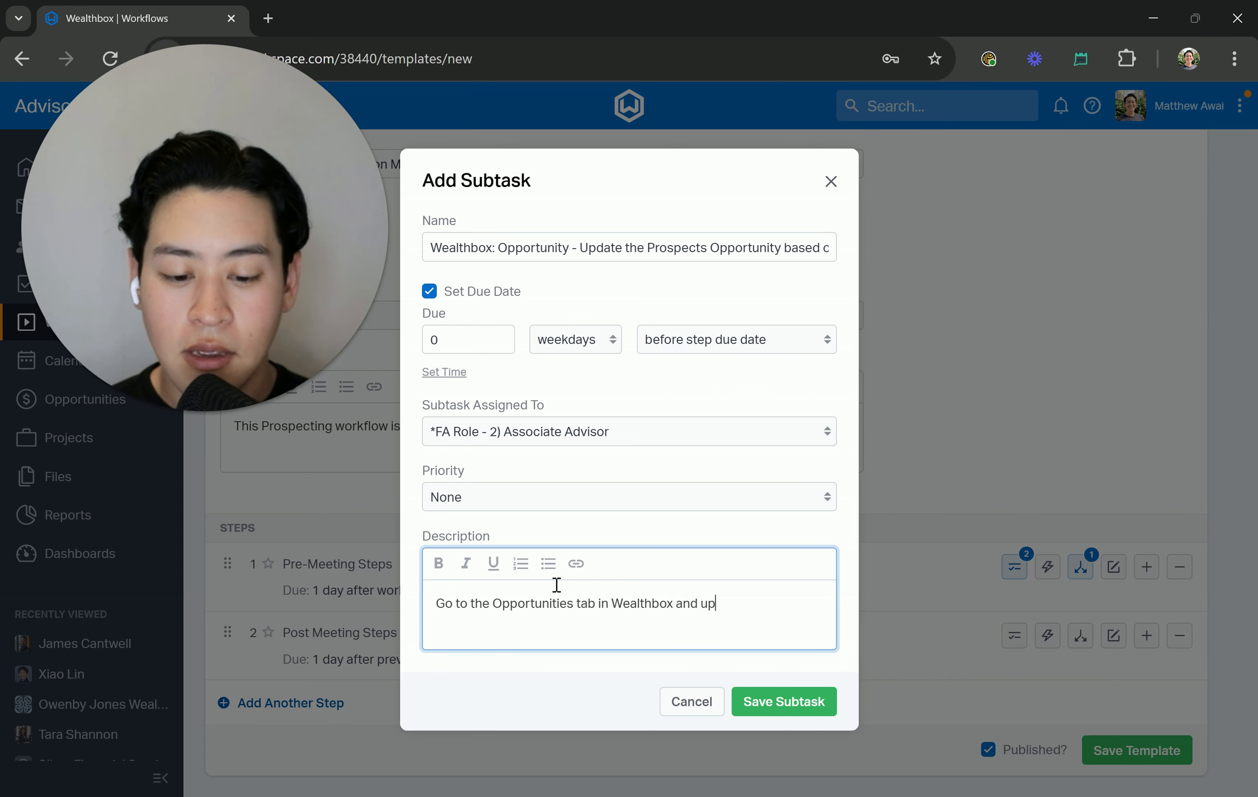
type("date the Pro")
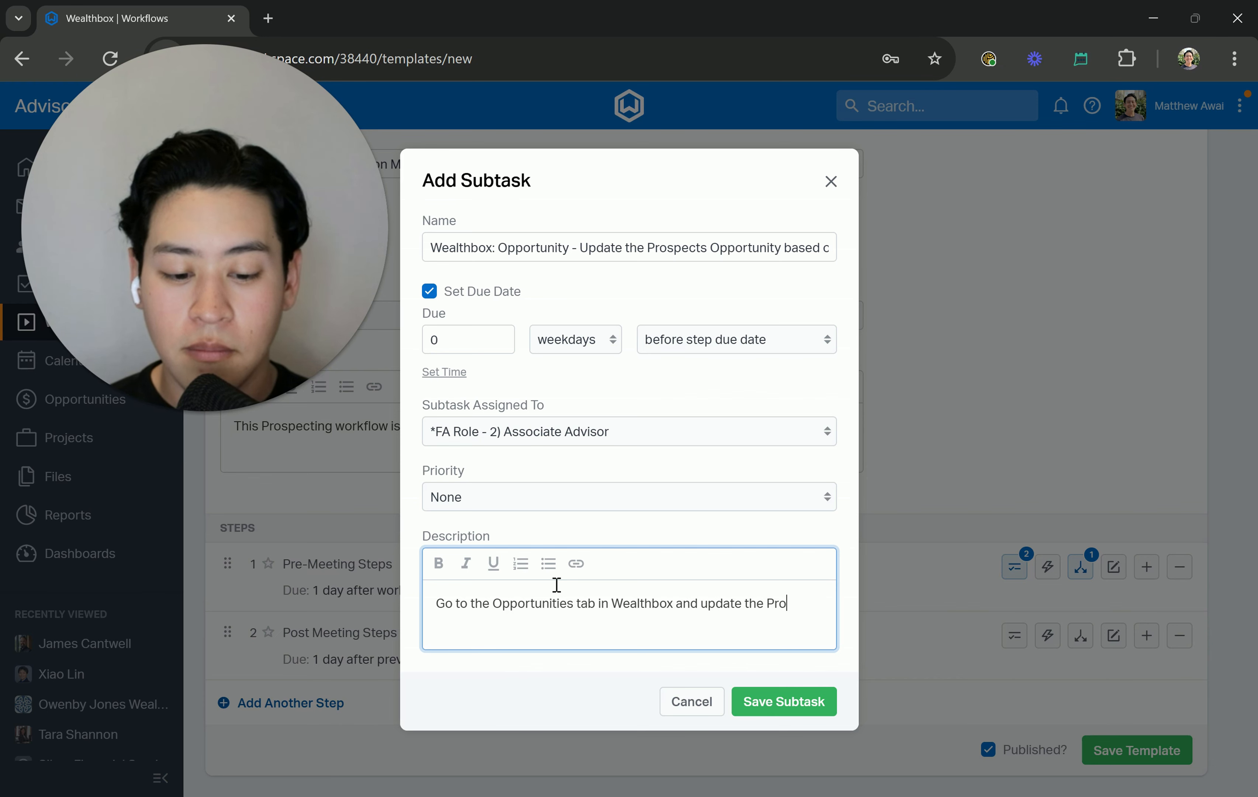
type("spects Oppor")
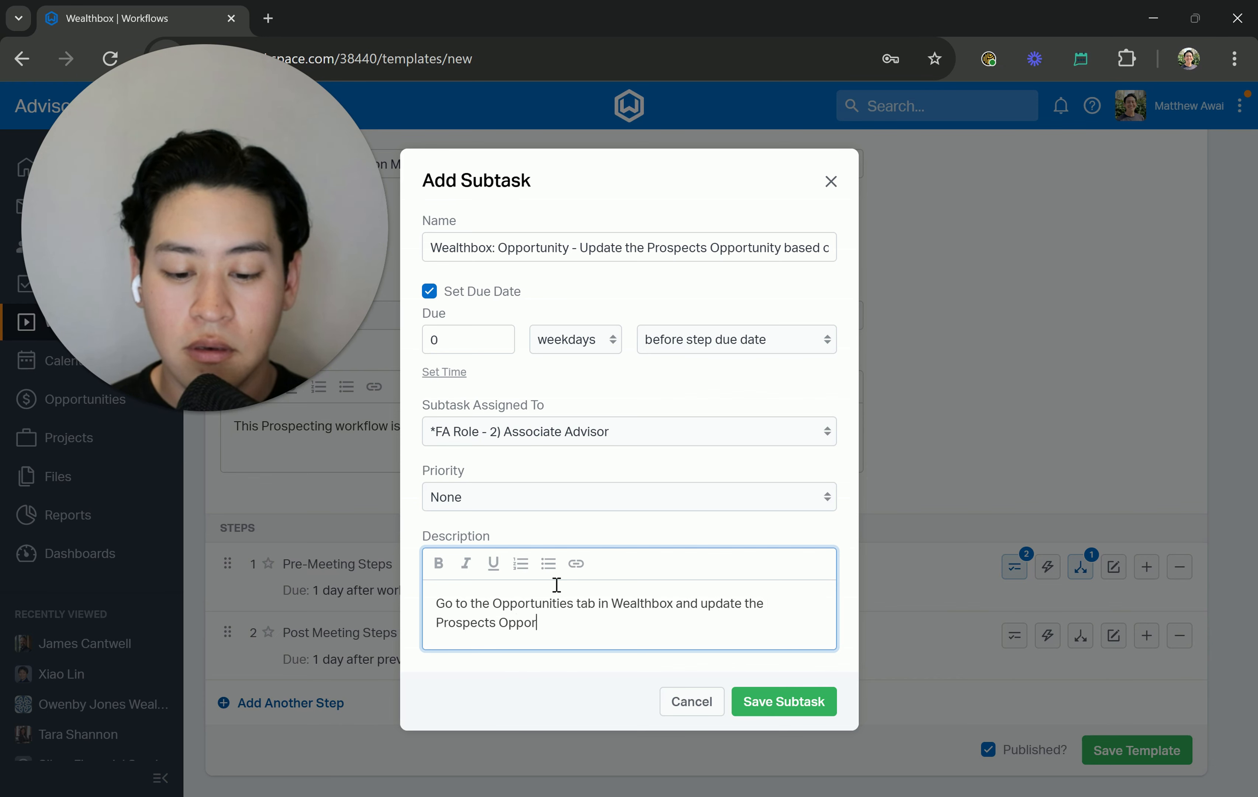
type("tunity based on how wo")
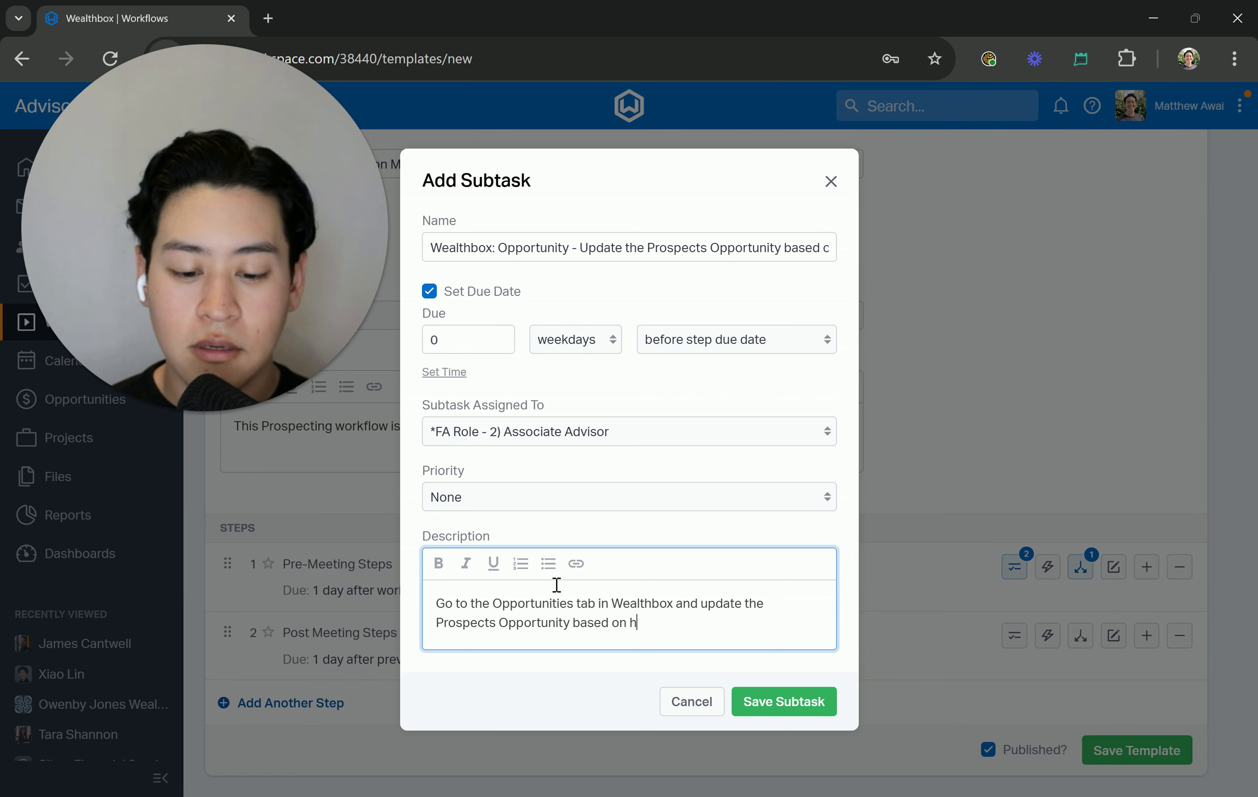
key("BackSpace")
type("e")
key("BackSpace")
key("BackSpace")
type("the meeting went.")
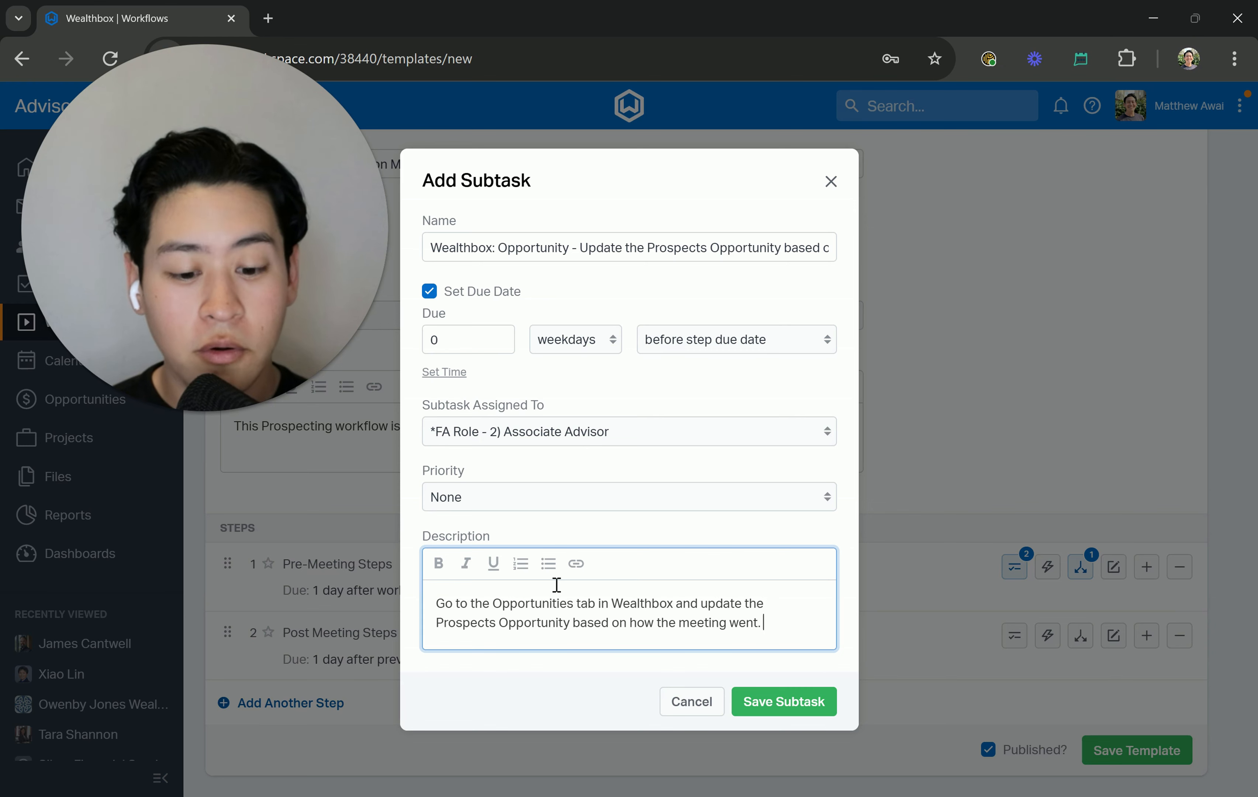
- Add the sentence "Below we have a couple of scenarios:" to the end of the subtask description
type("Below")
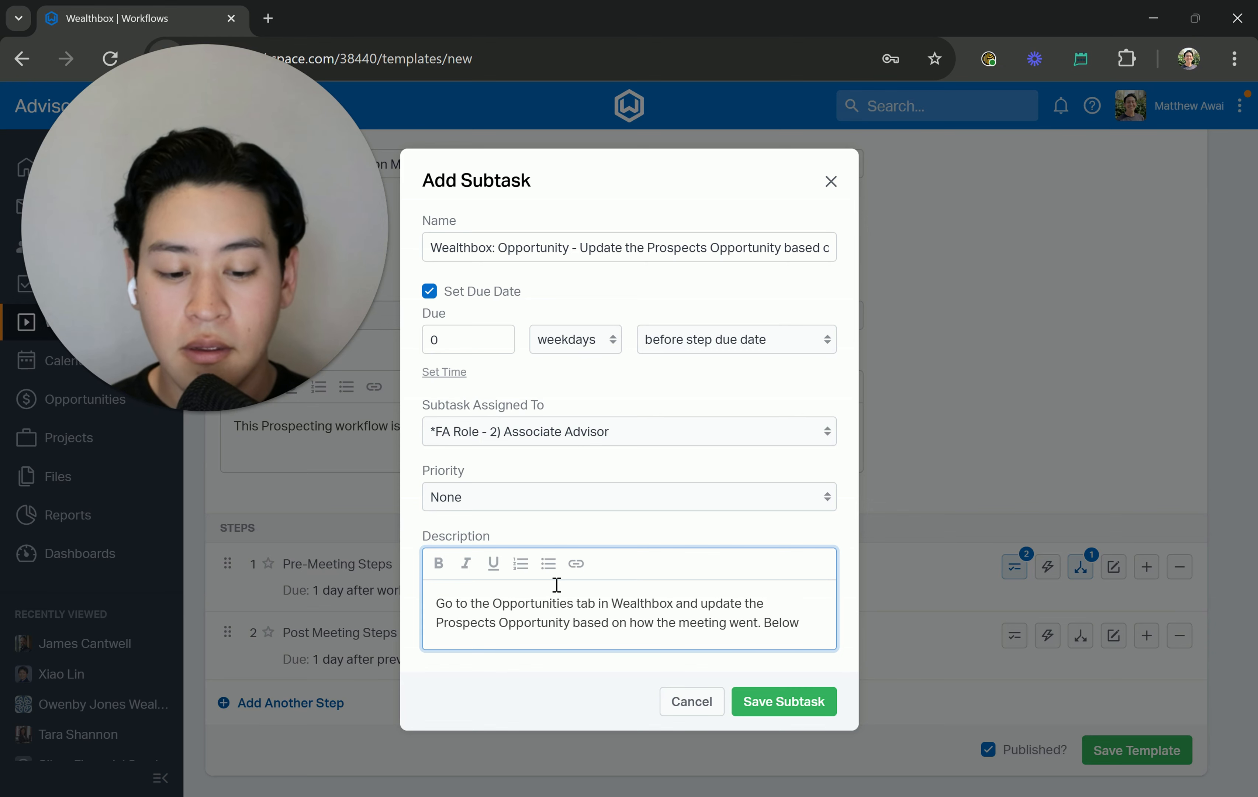
type(" we have a ")
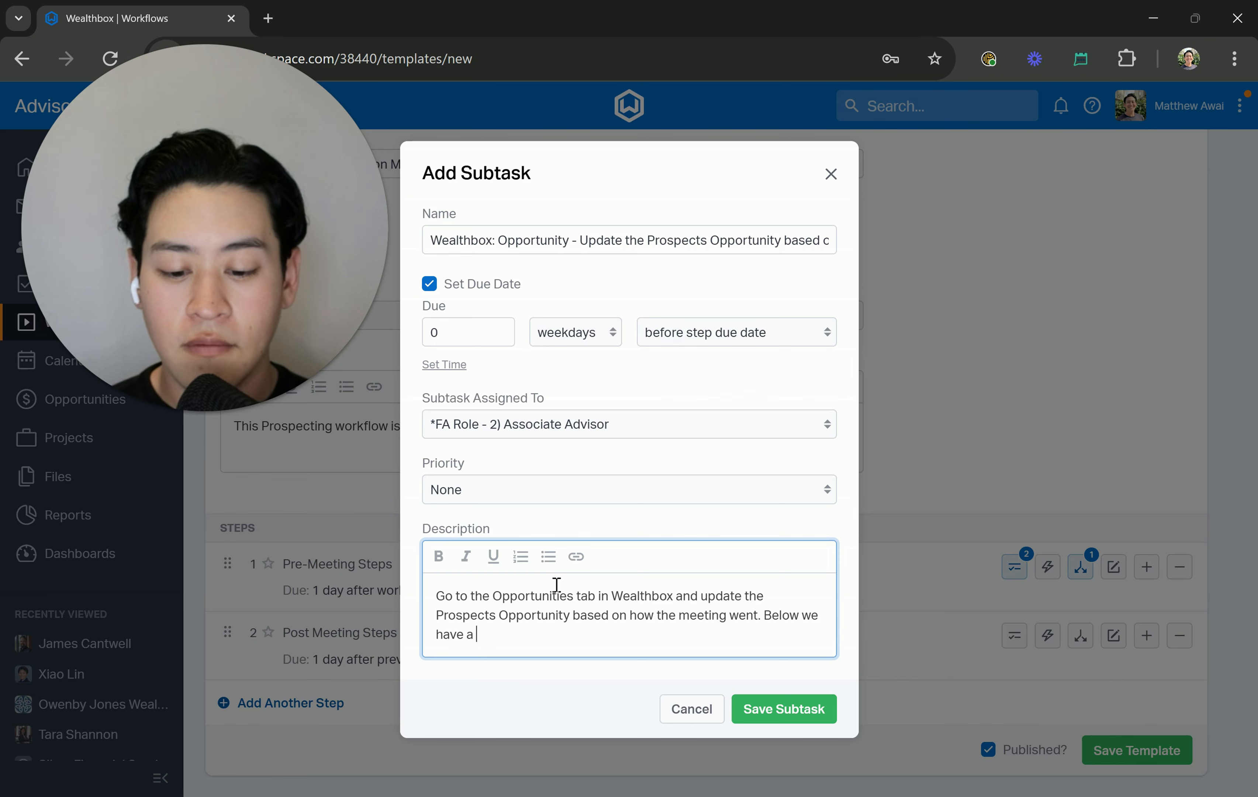
type("couple of ")
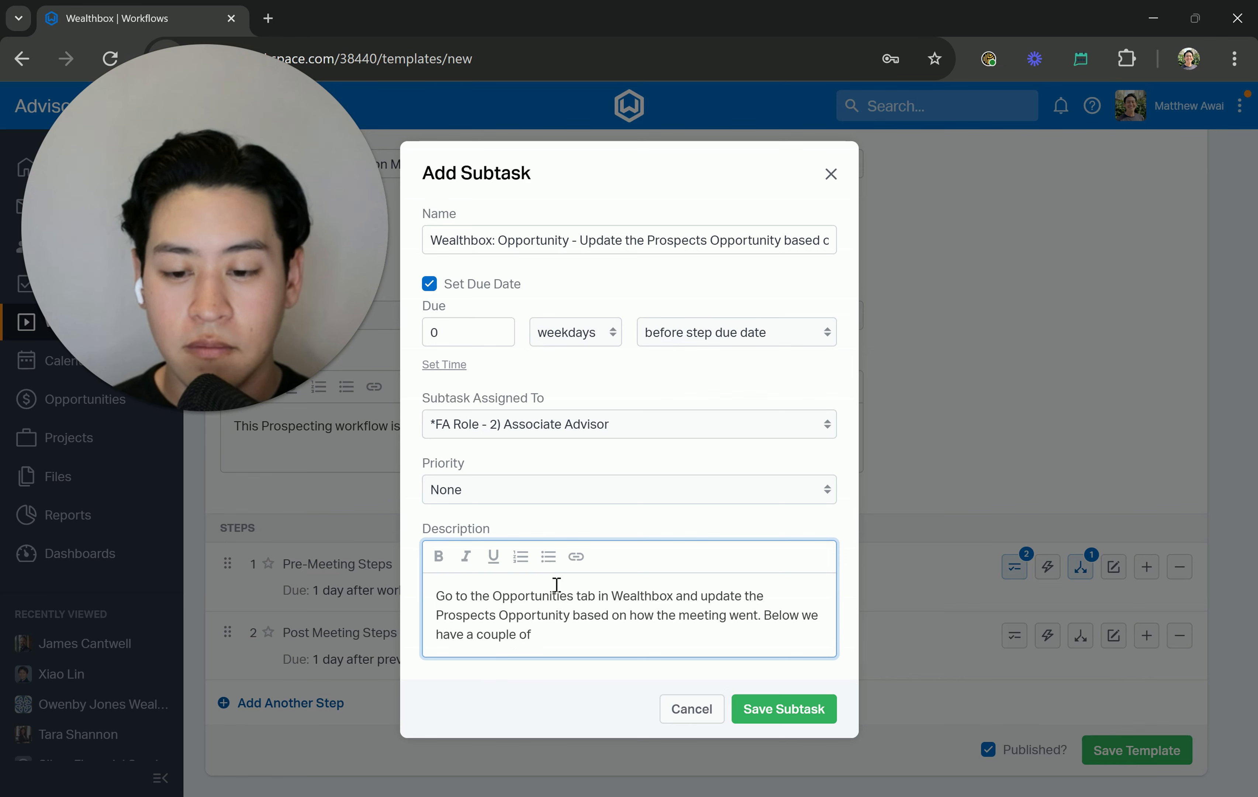
type("scenarios:")
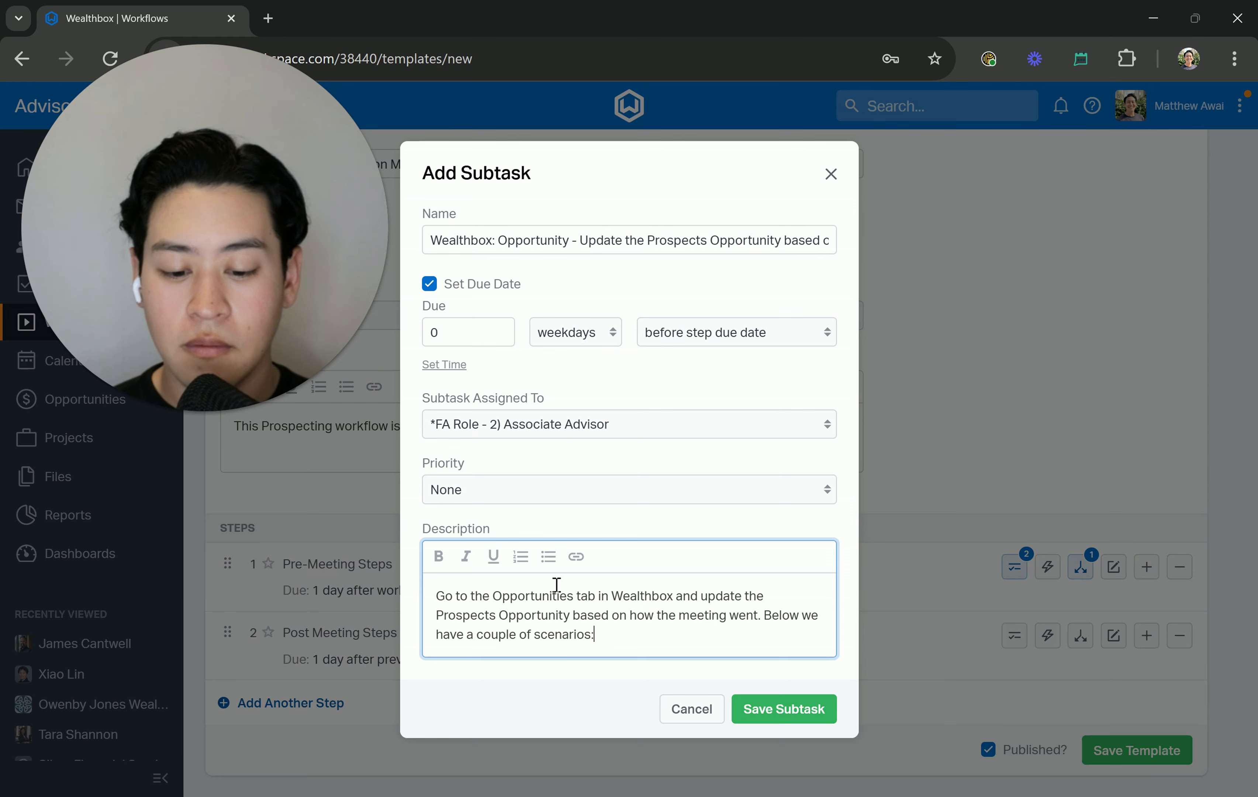
- Start a bulleted list below the description's scenario sentence with the item "Interested in Moving to a Discovery meeting"
key("Return")
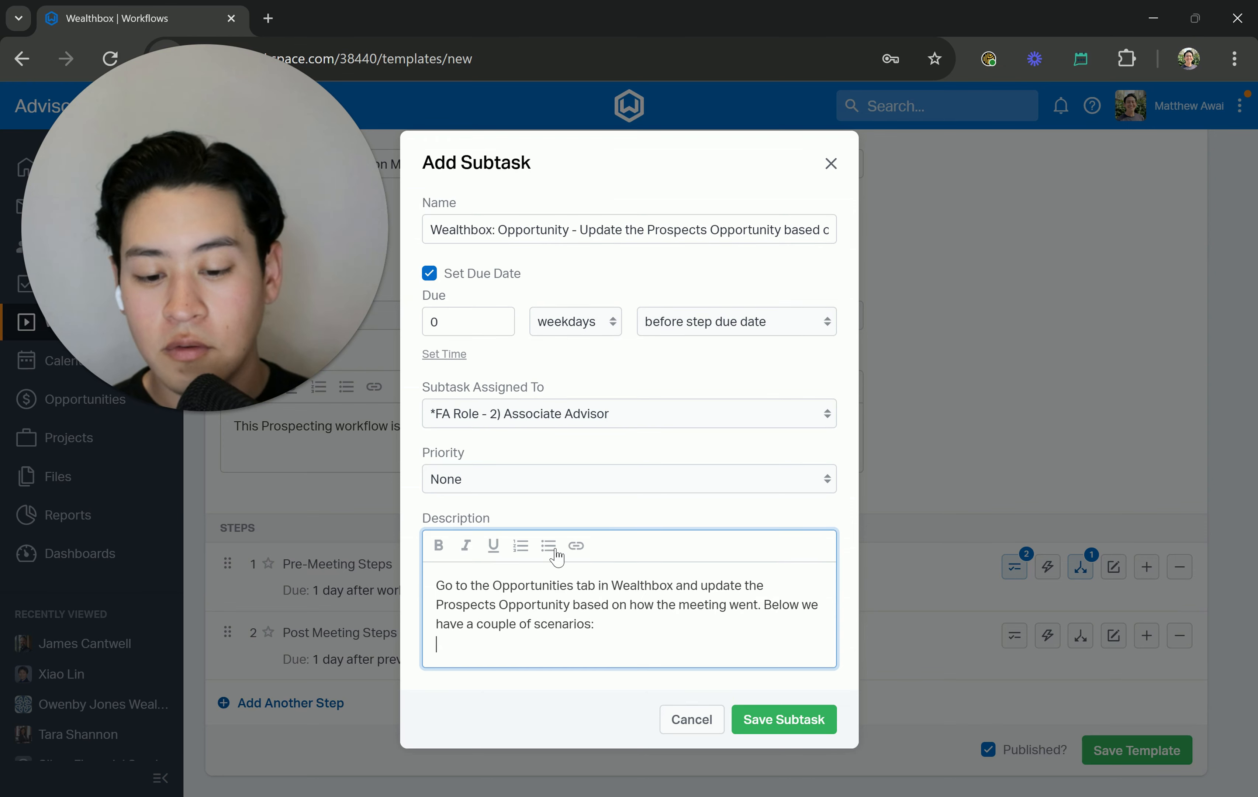
left_click(548, 545)
type("Int")
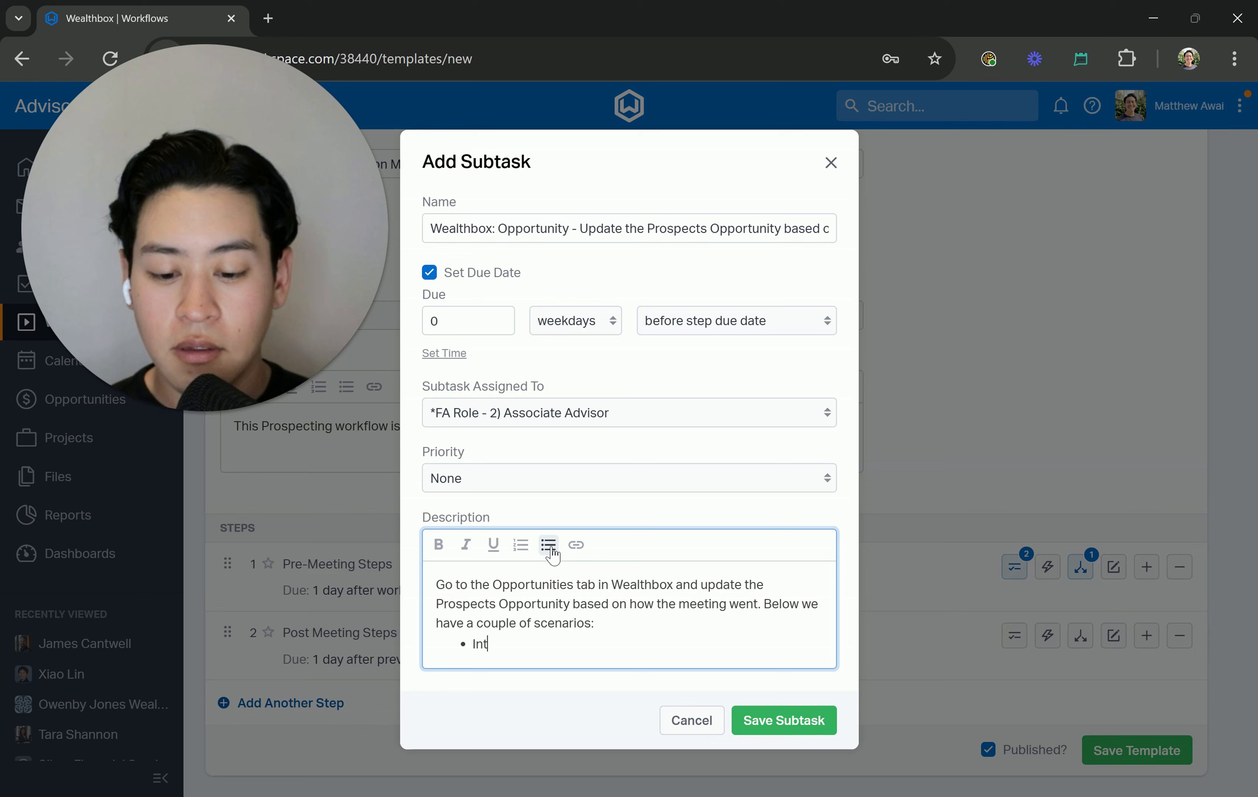
type("erested in Moving ")
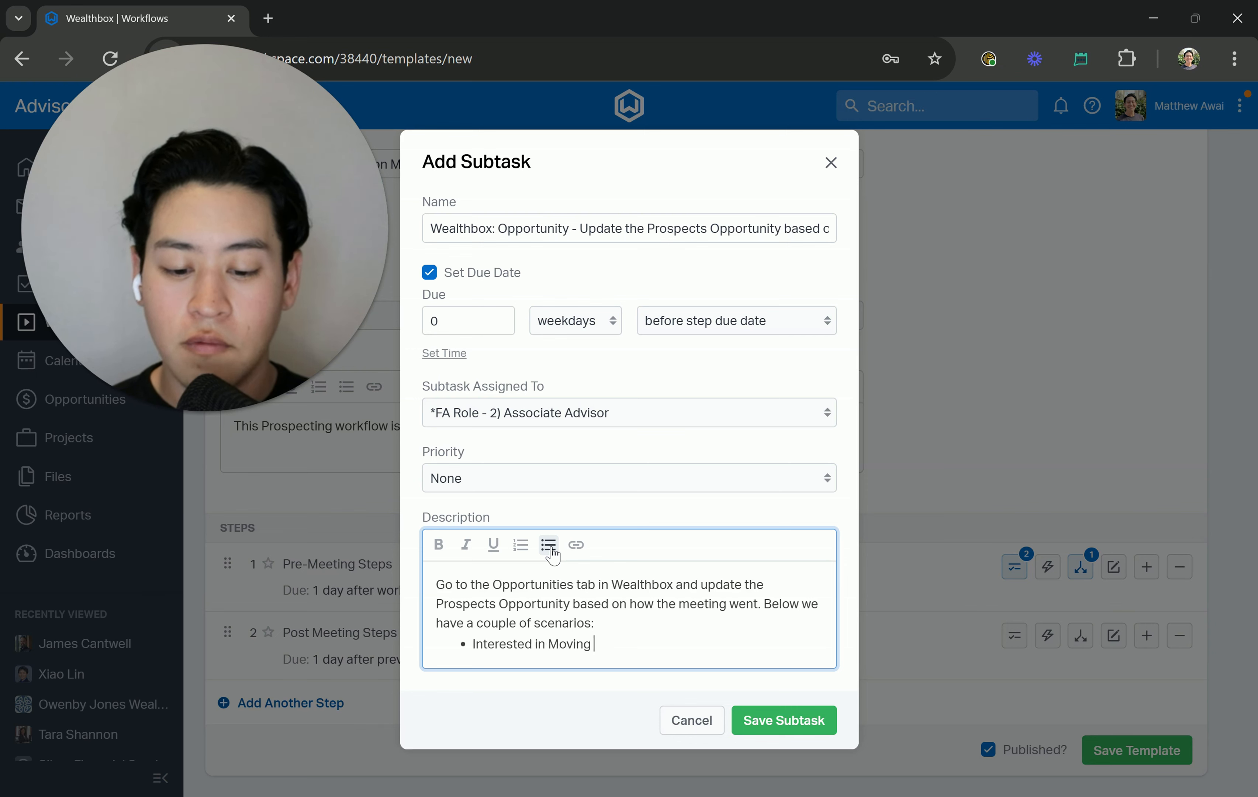
type("to a Discovery meeting")
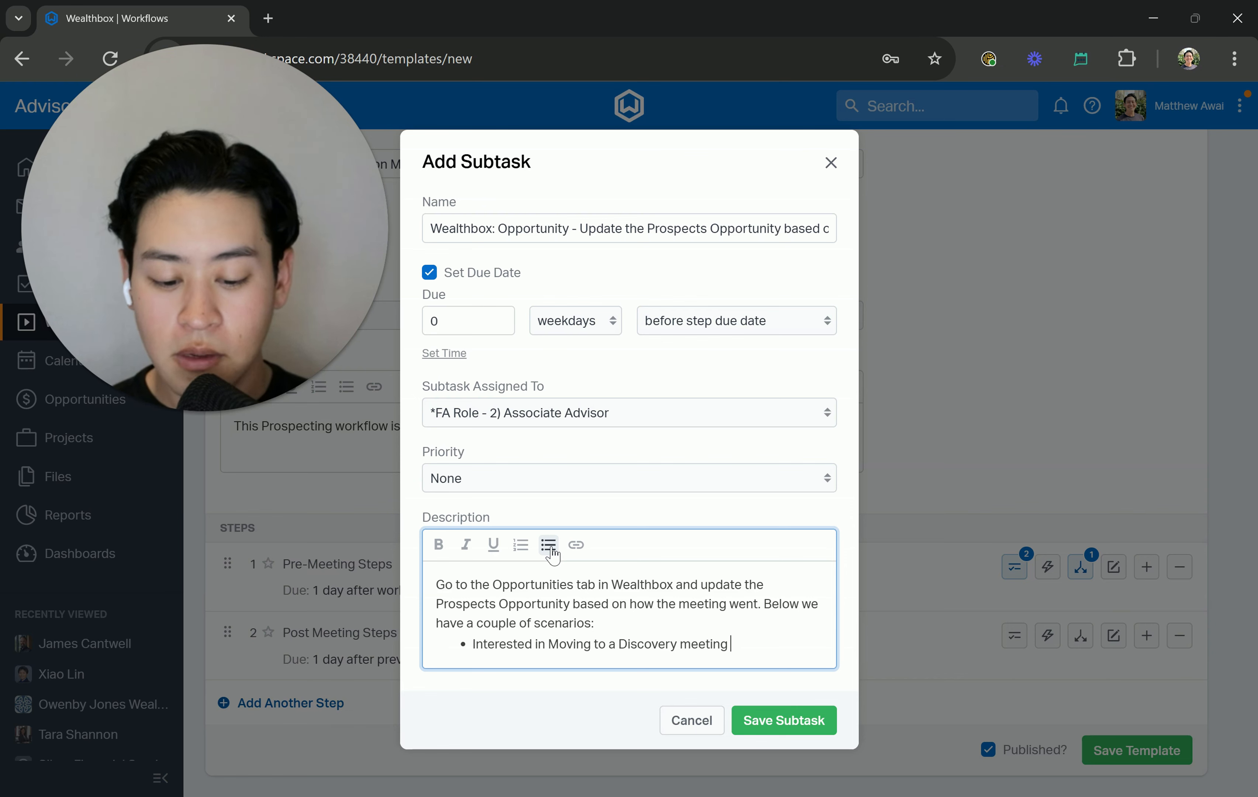
- Complete the first scenario bullet with "= *Push the Opportunity to the "Discovery Meeting" Column", keeping only Discovery Meeting in quotation marks
type(" =Pu")
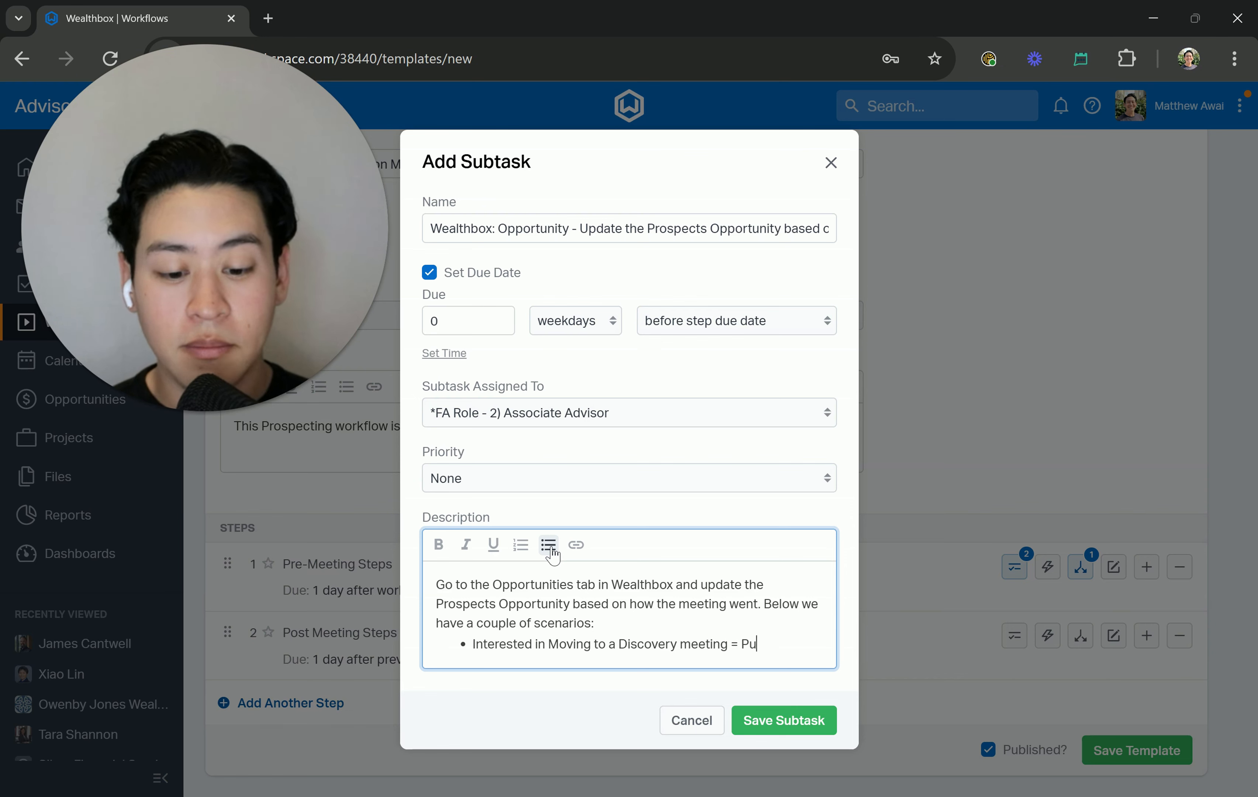
key("BackSpace")
key("BackSpace")
type("*Push ")
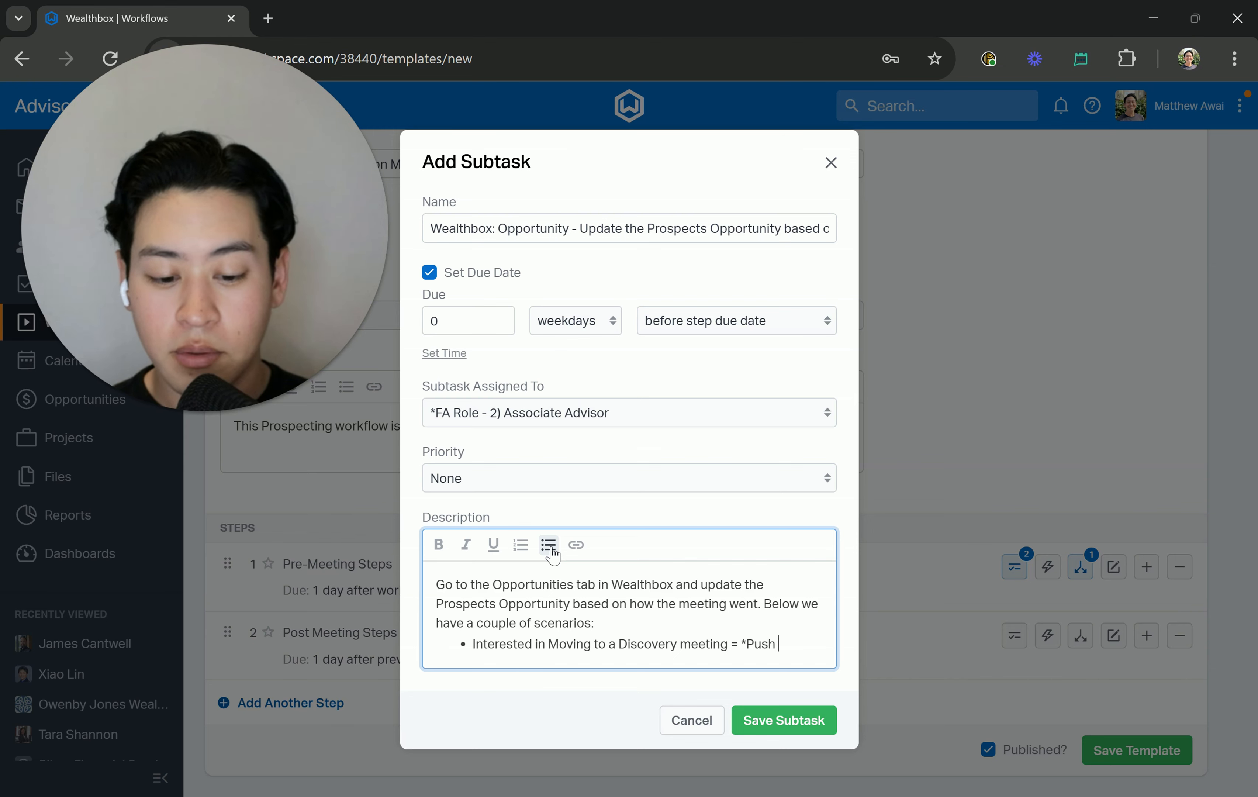
type("the Opp")
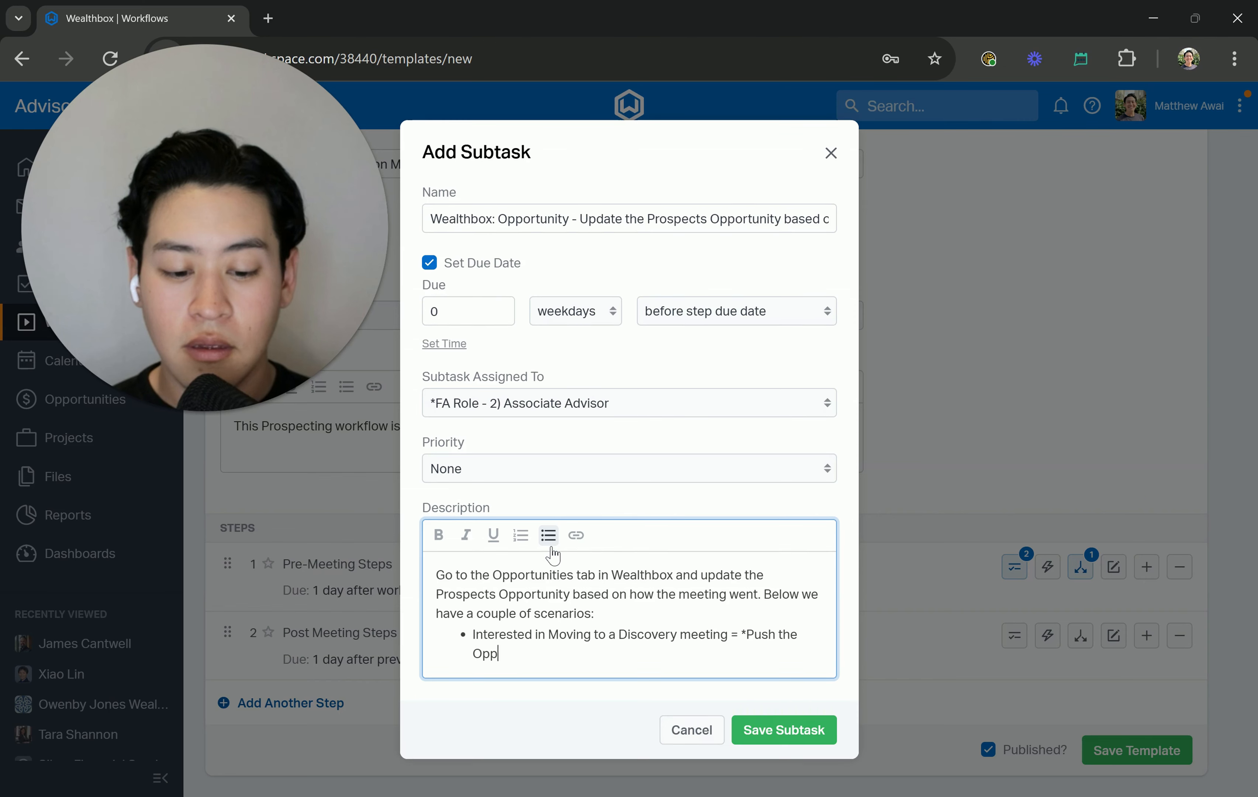
type("ortunity to ")
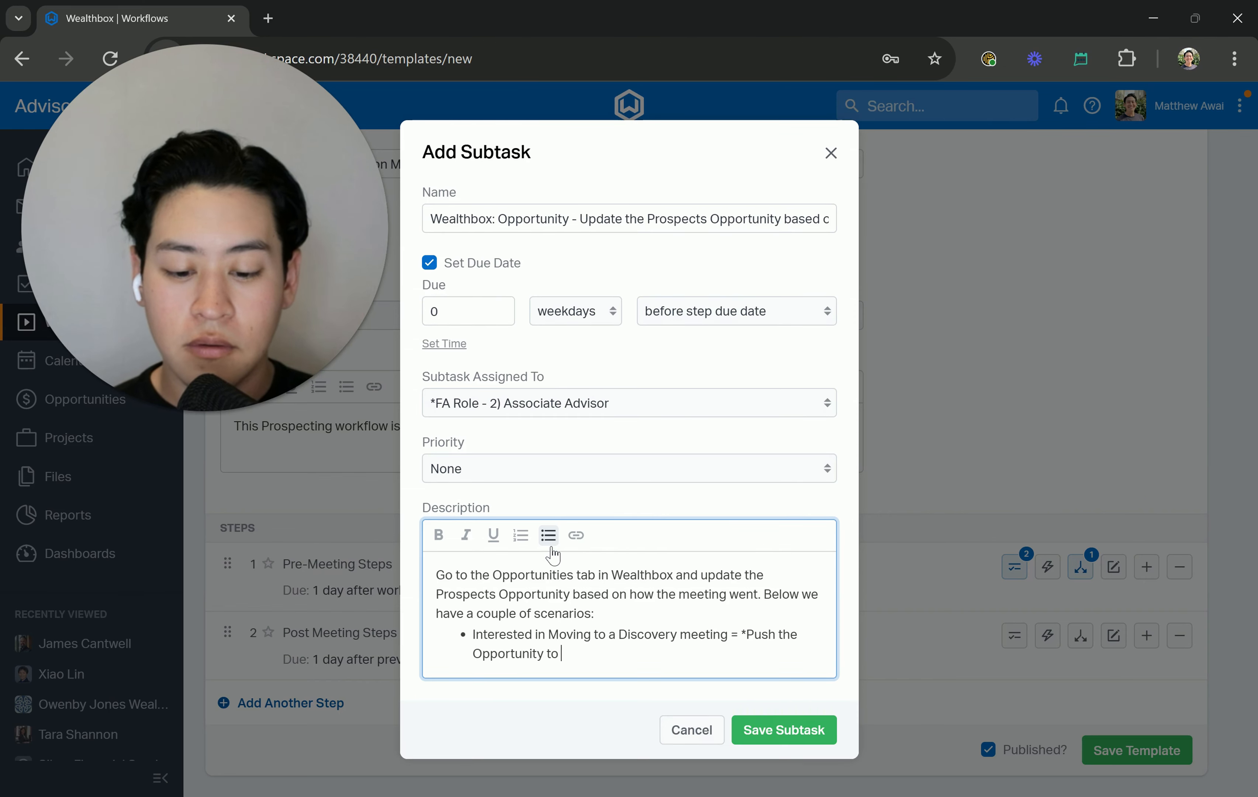
type("the \"Discove")
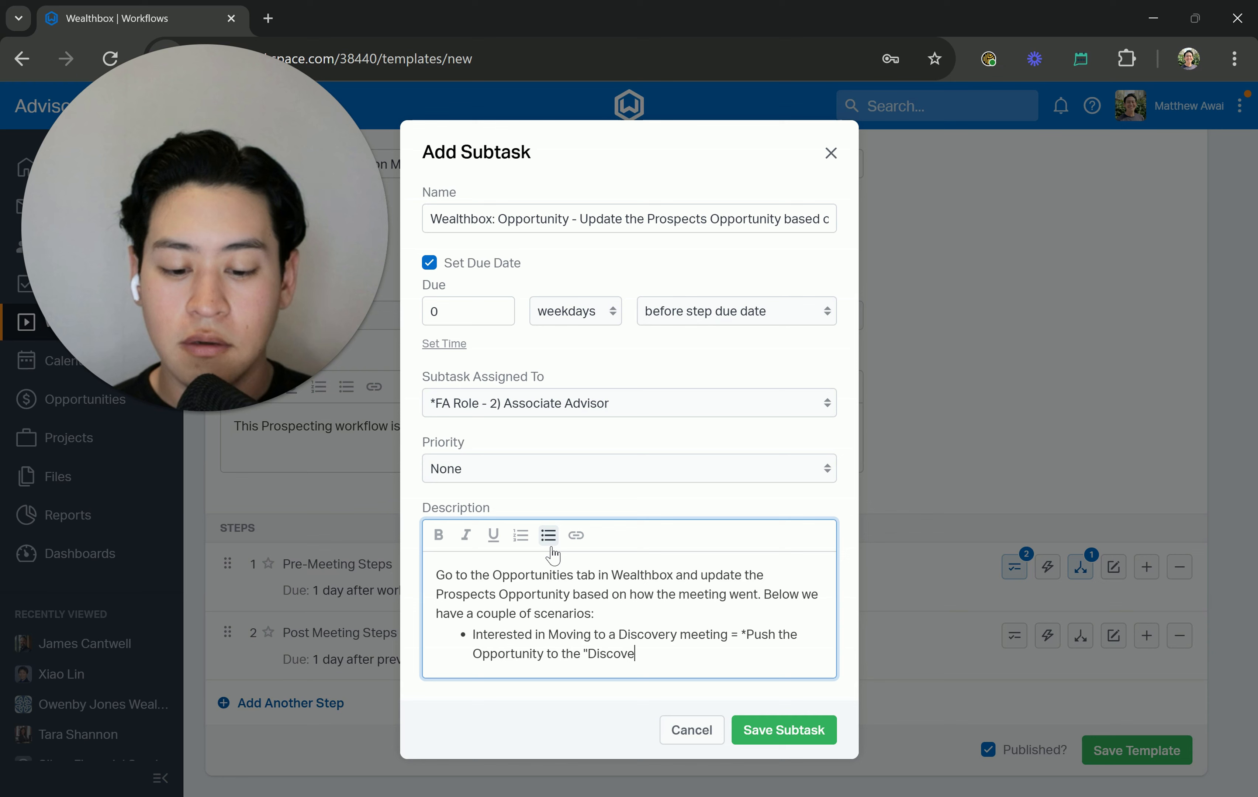
type("ry Meeting Column")
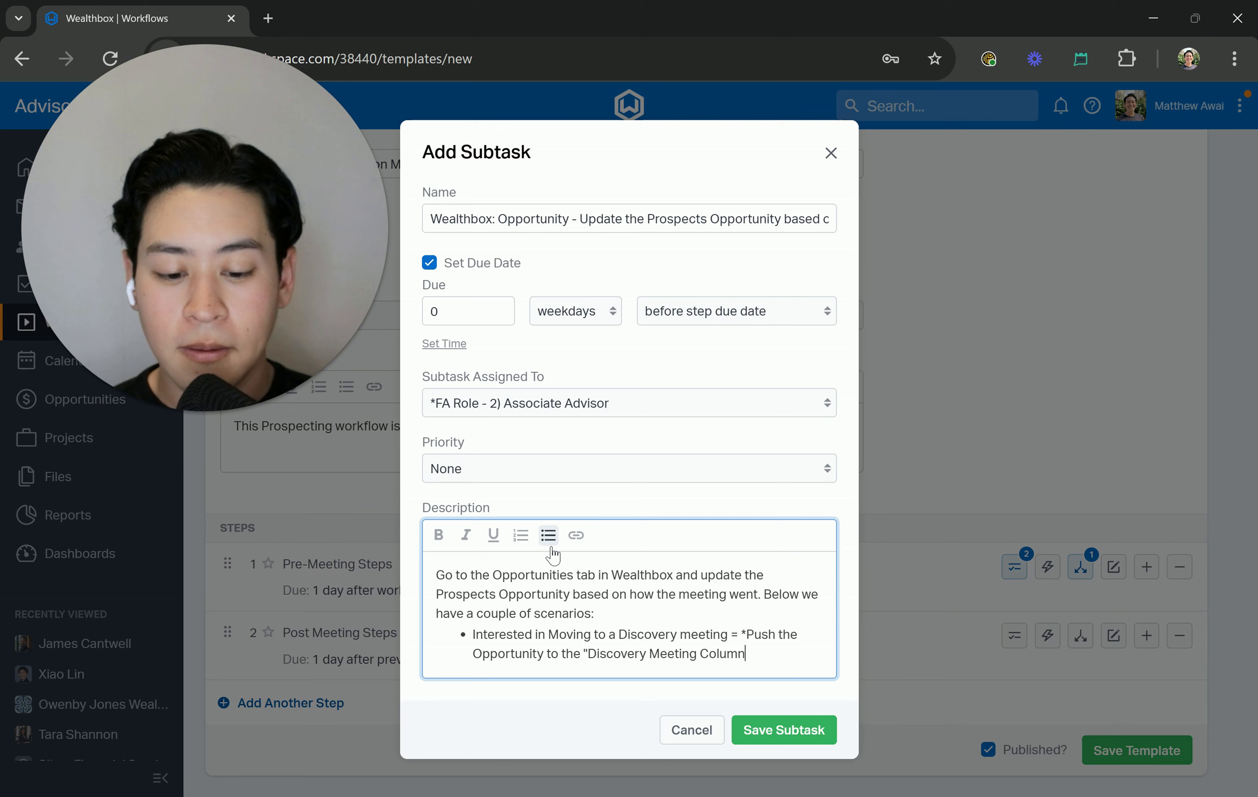
left_click(697, 653)
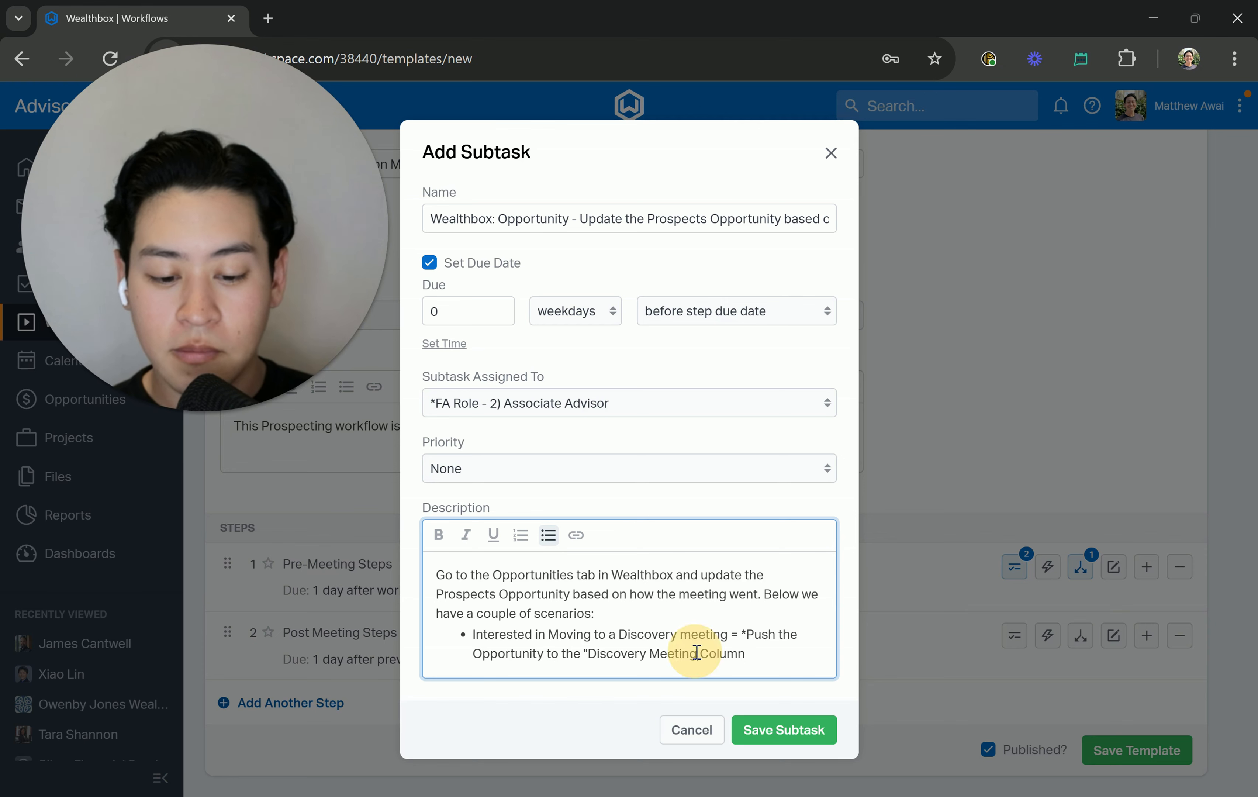
type("\"")
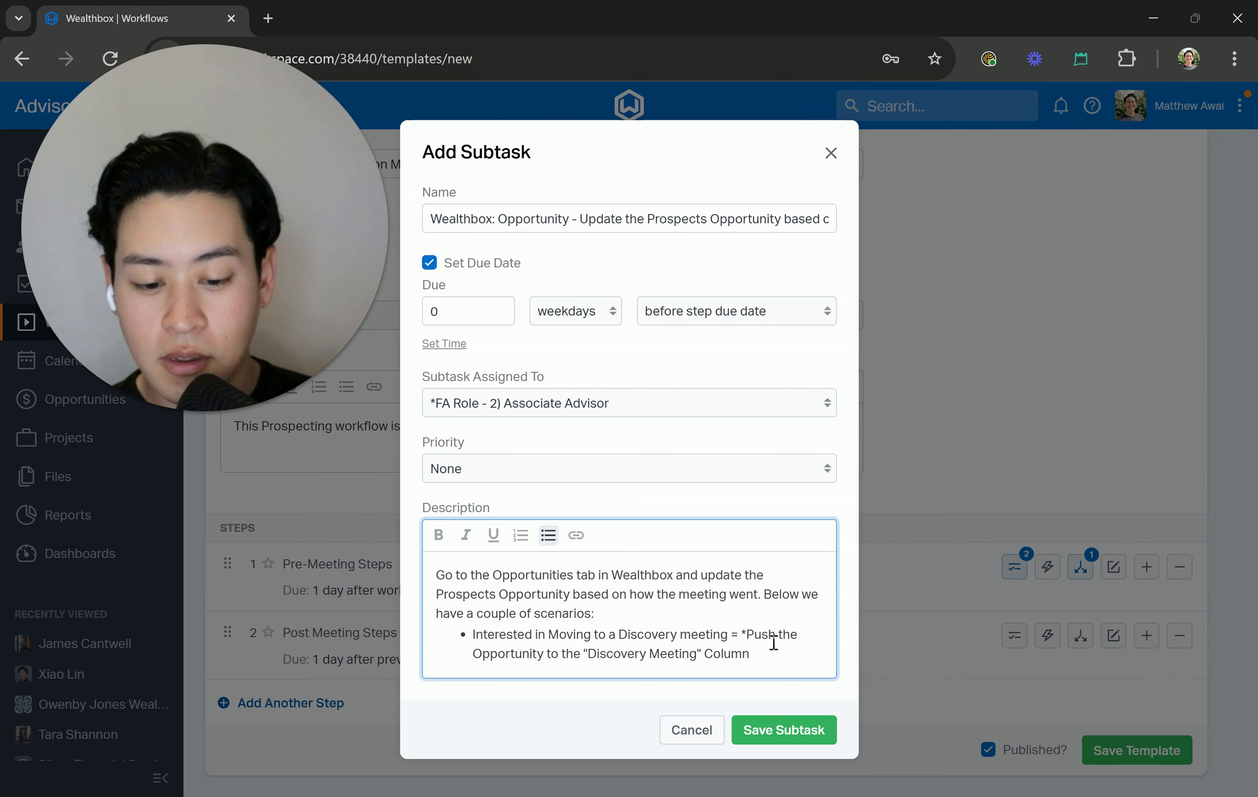
- Add a second scenario bullet reading "Prospect is not interested in moving forward ="
left_click(769, 653)
key("Return")
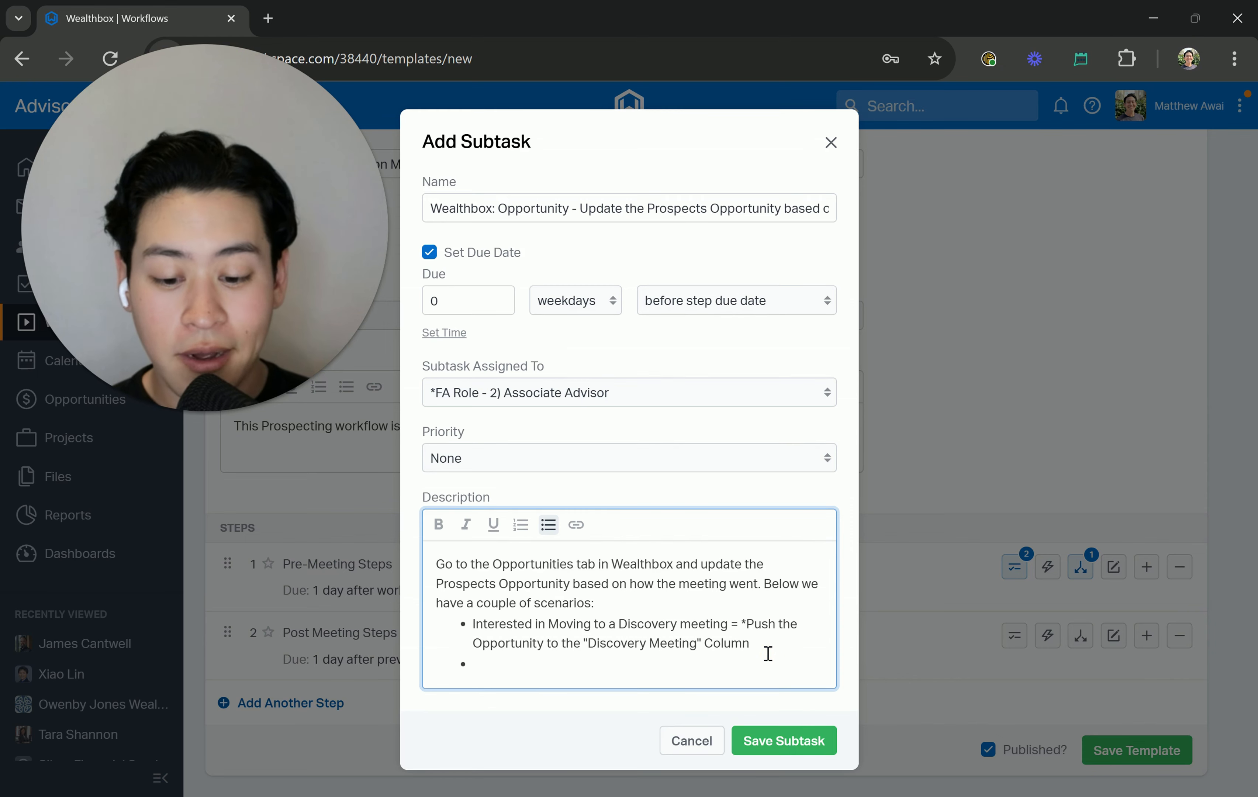
type("Propse")
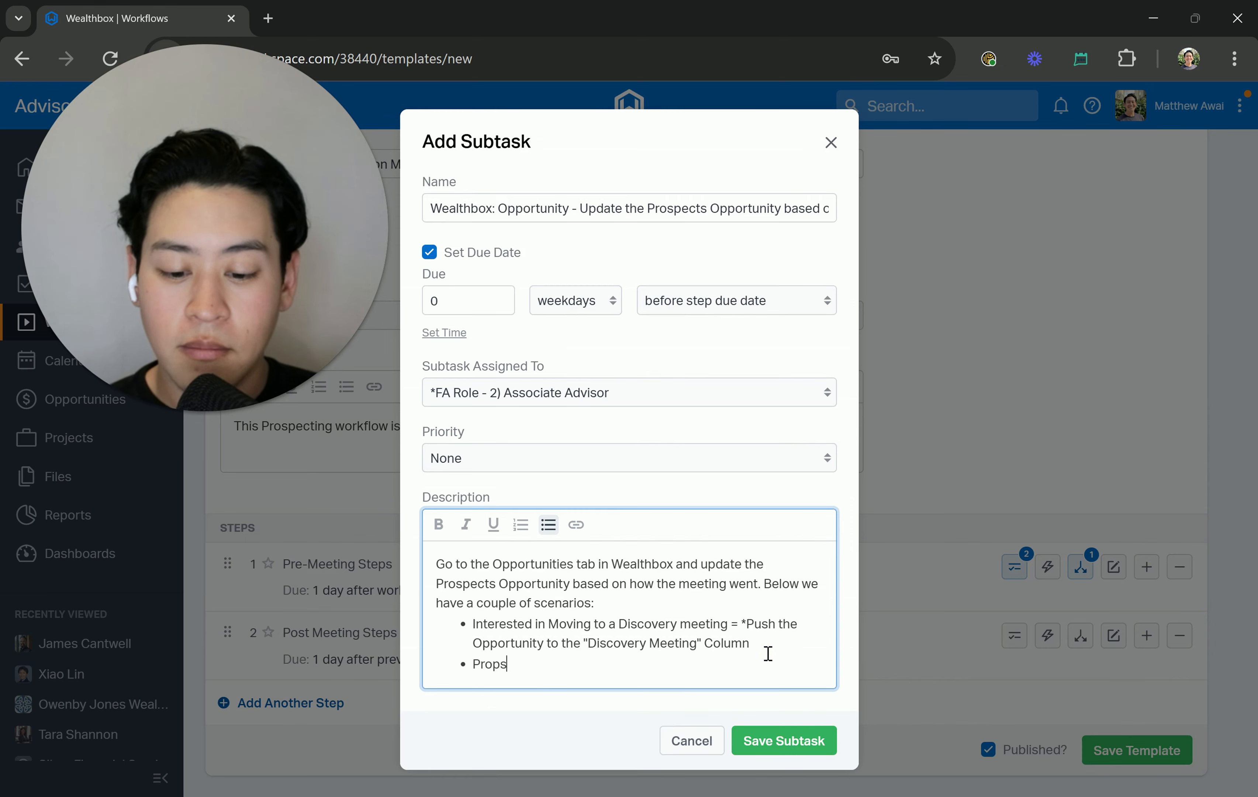
key("BackSpace")
key("BackSpace")
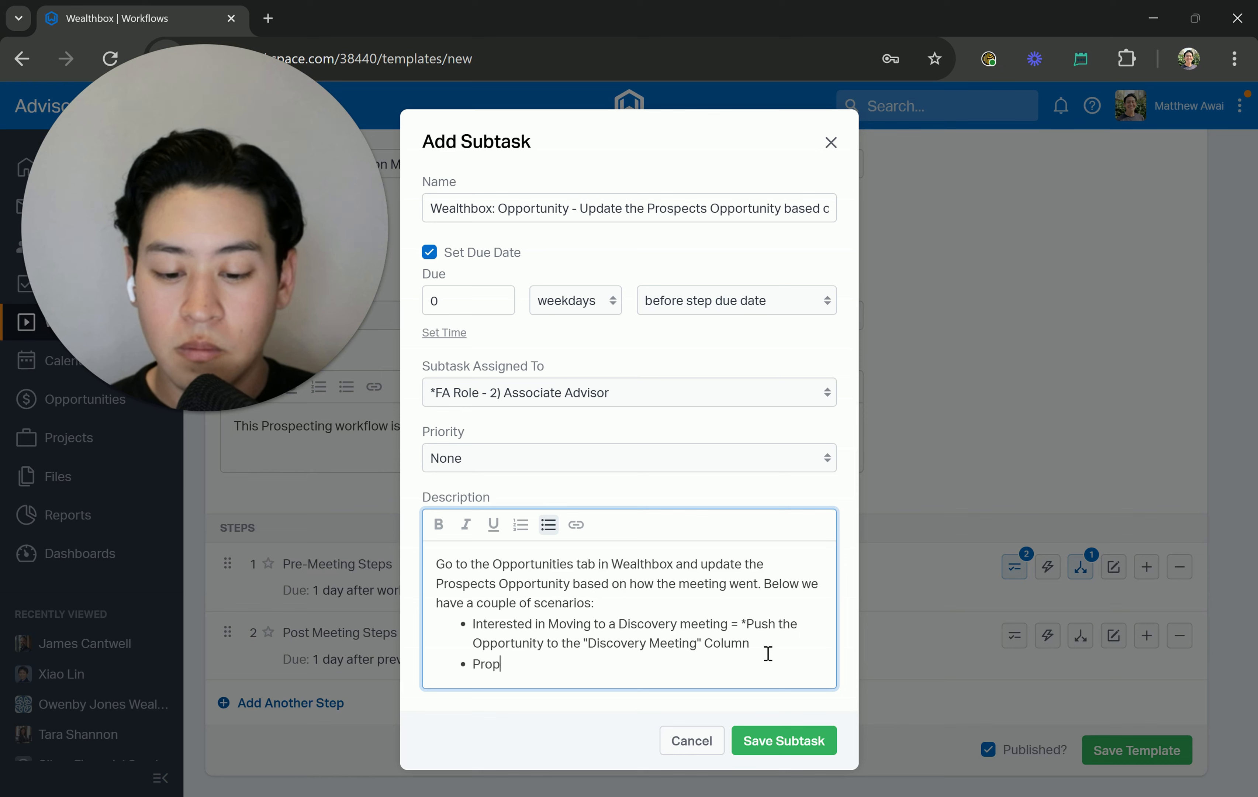
type("ect is not ")
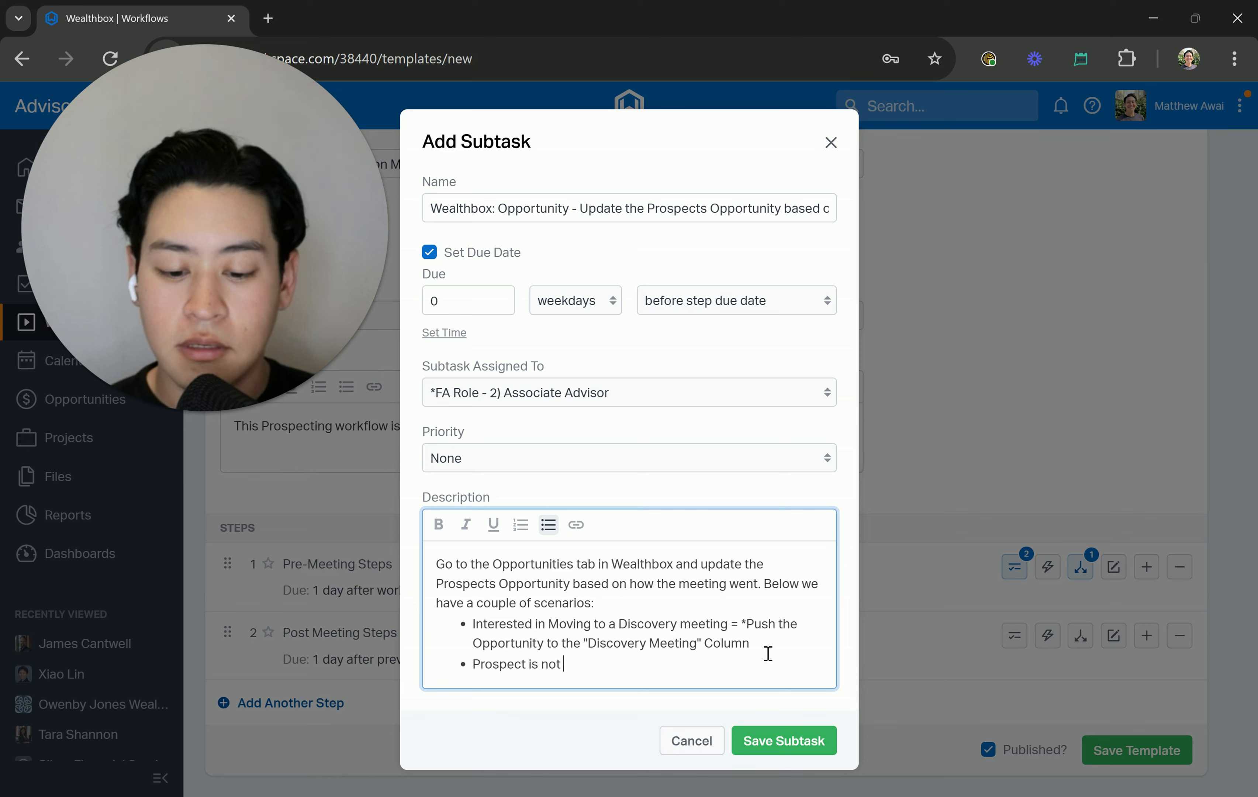
type("interested ")
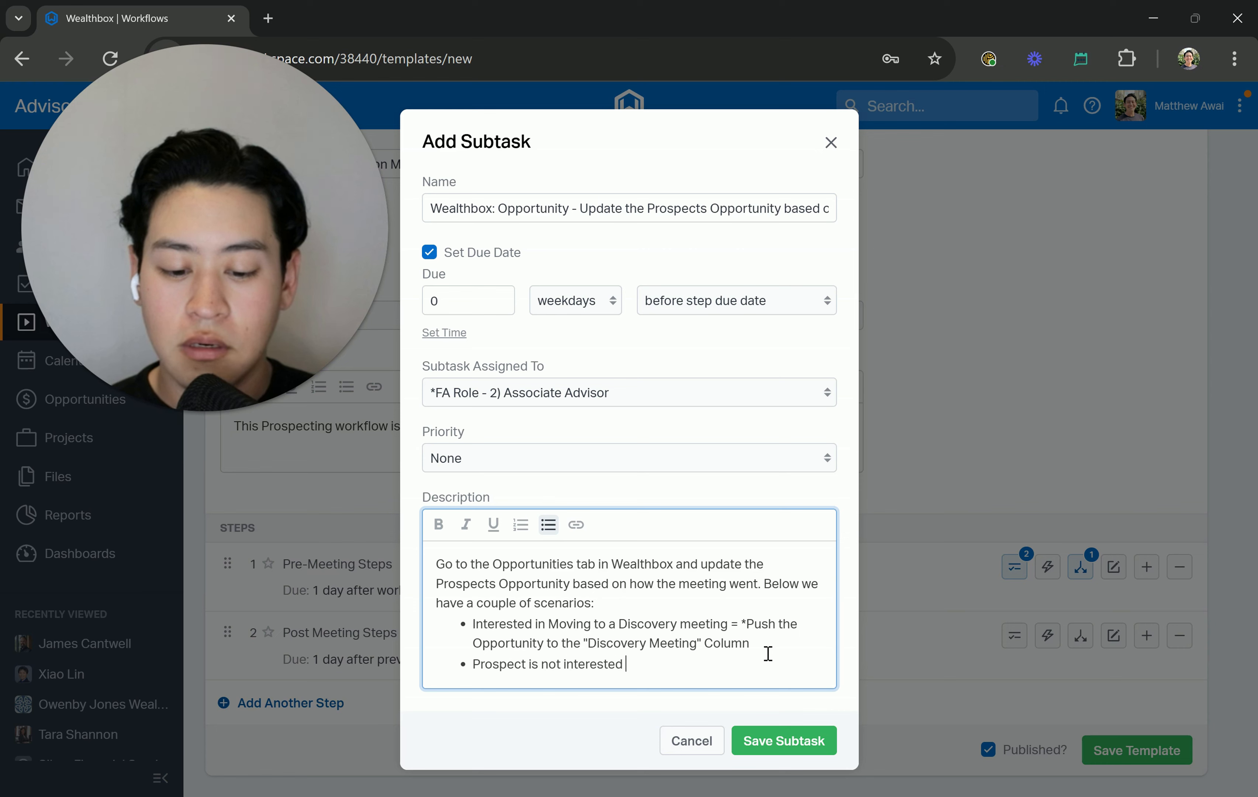
type("in moving forw")
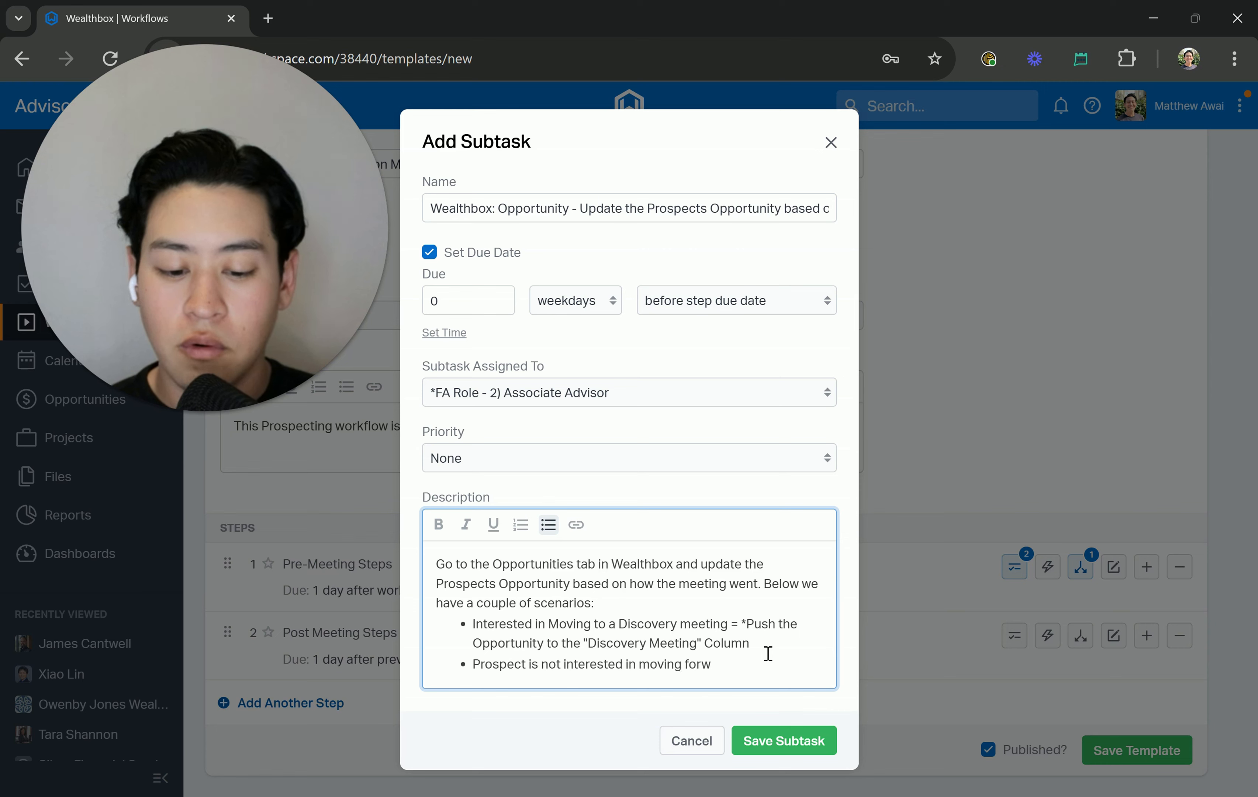
type("ard =")
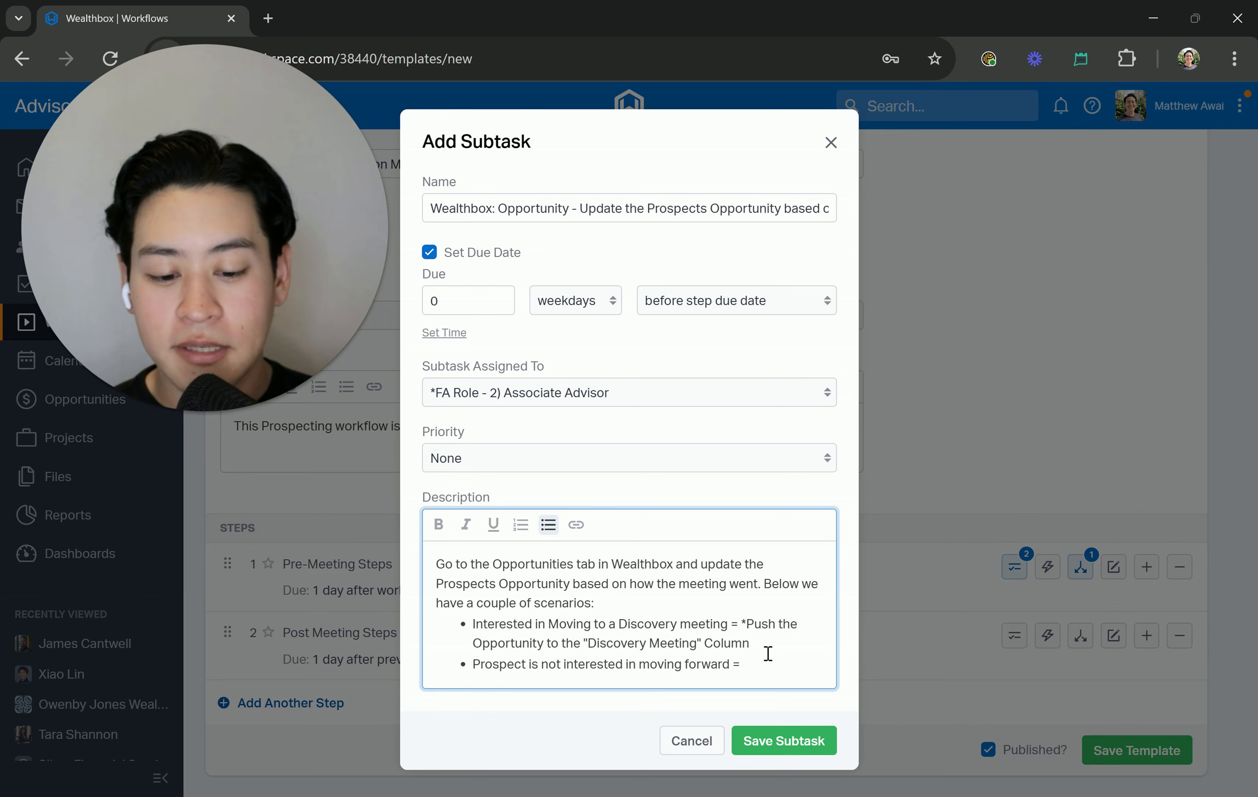
- Finish the second bullet with "*Push the Opportunity to "Loss"" and save the subtask
type("*Push")
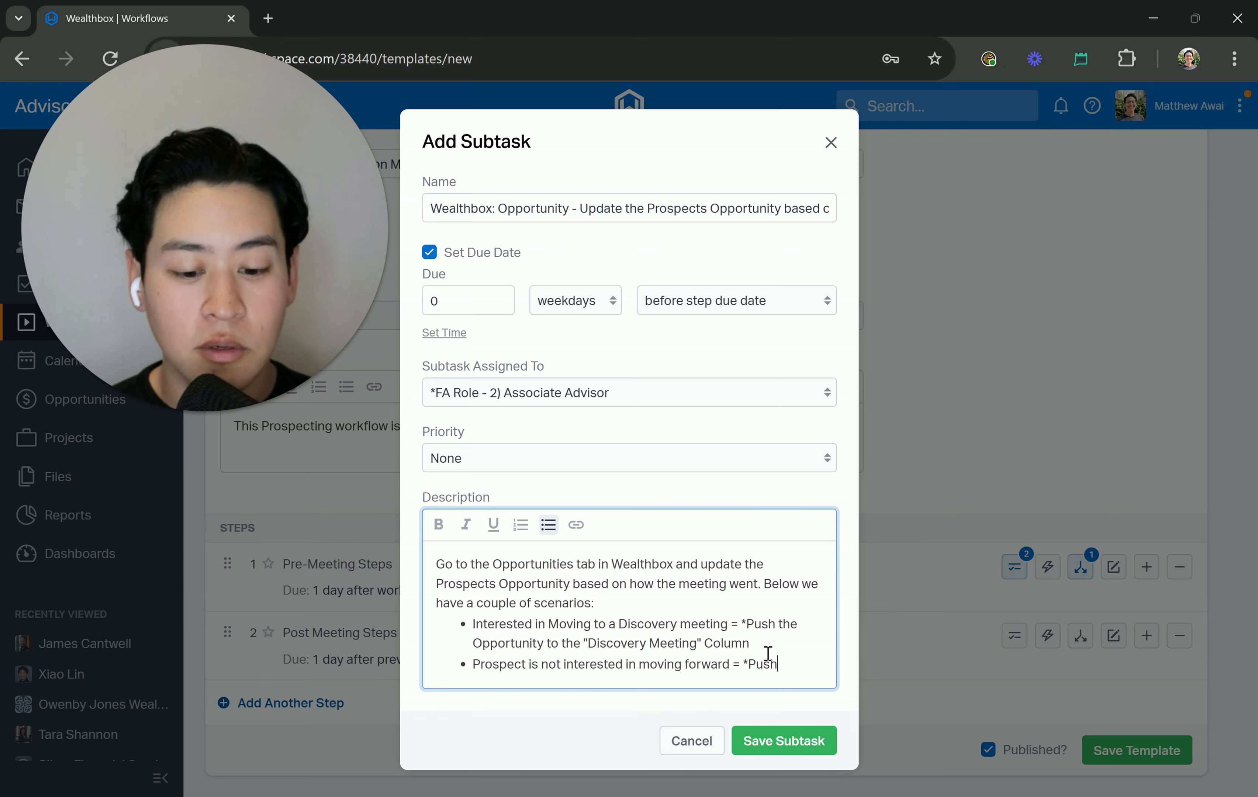
type(" the Op")
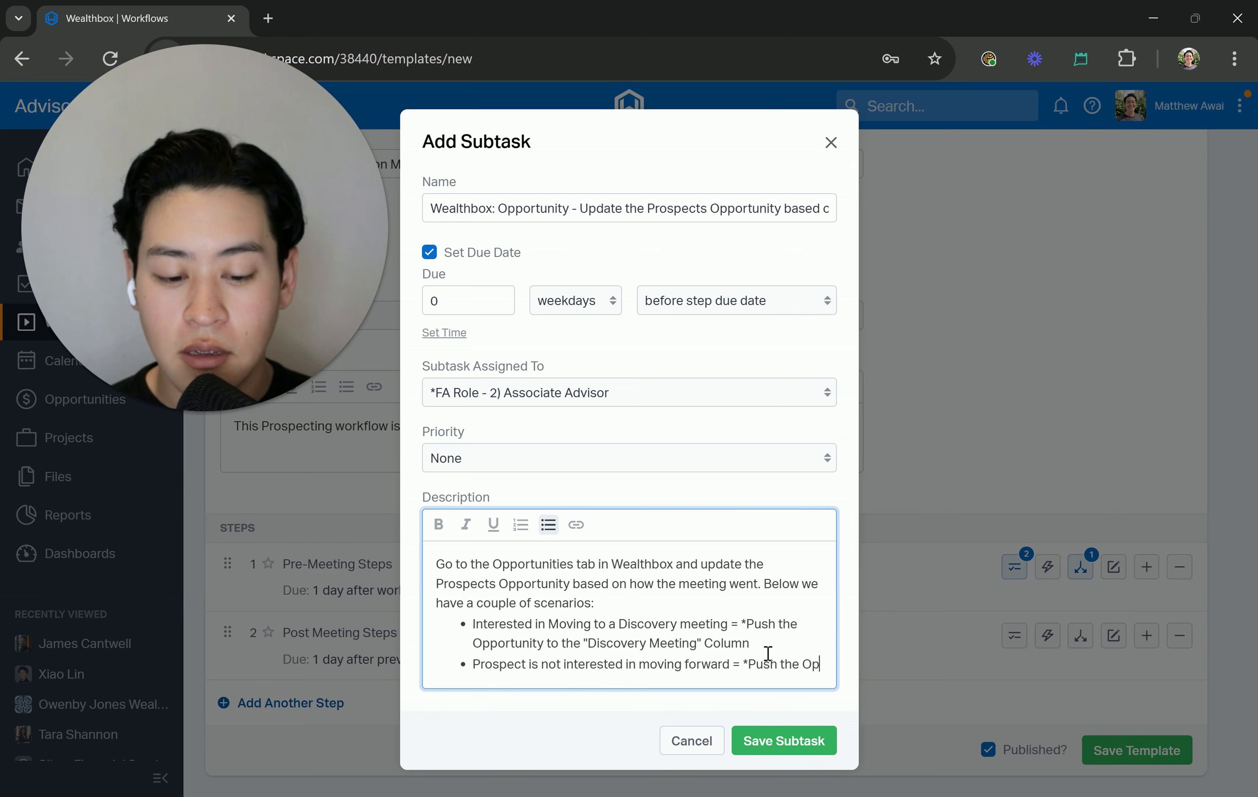
type("portunity to ")
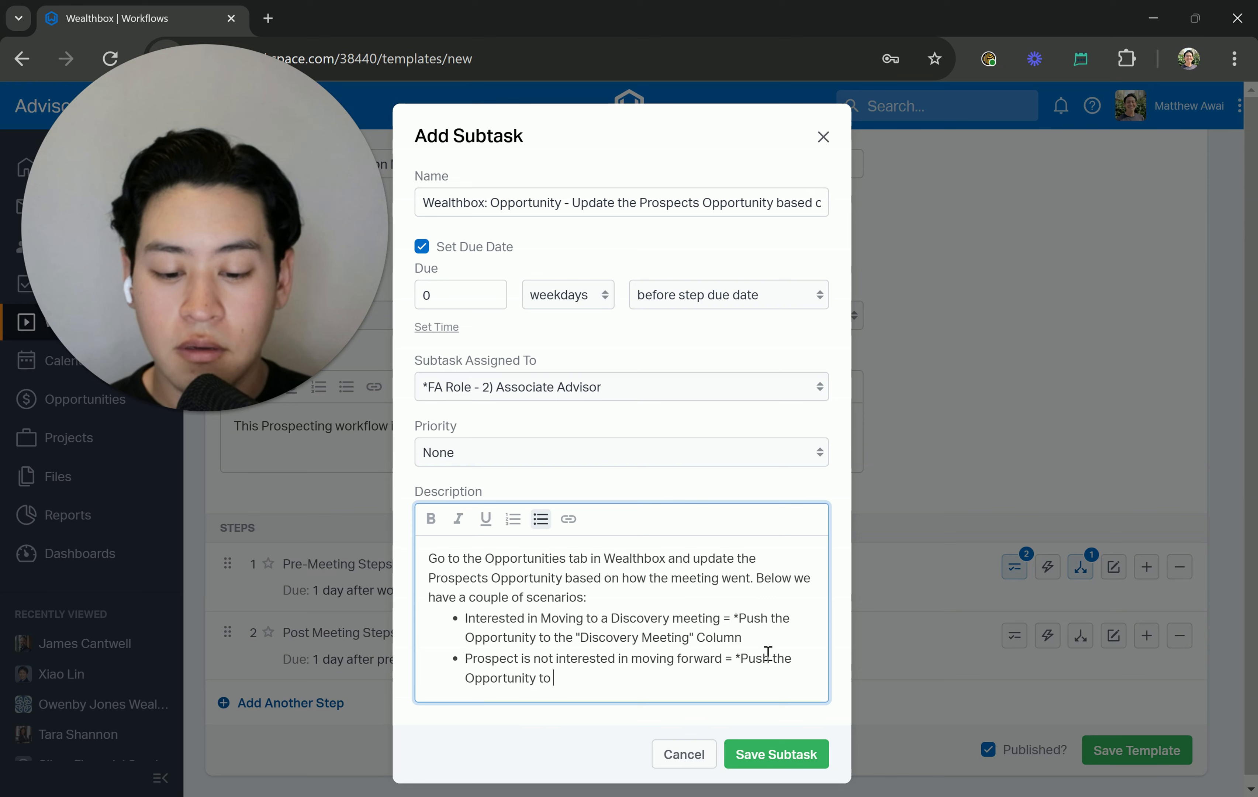
type("\"Closed ")
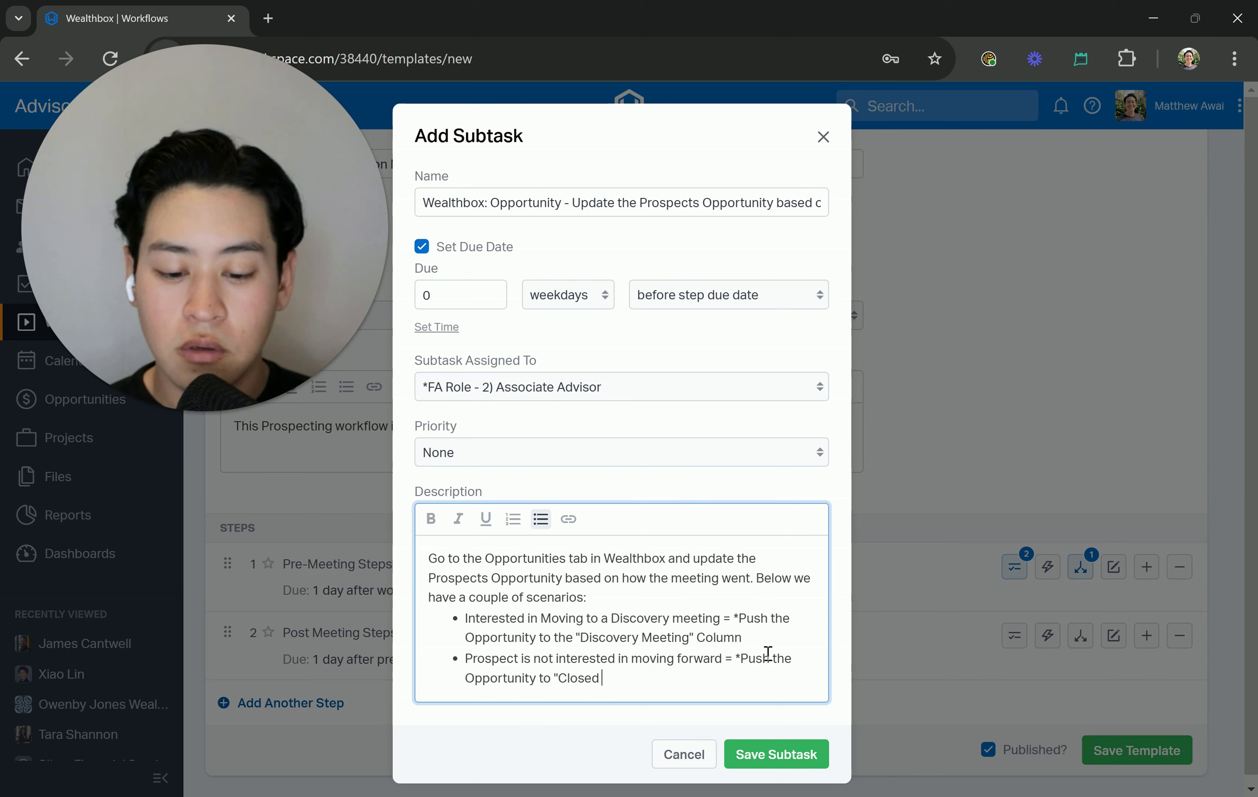
type("Lost\"")
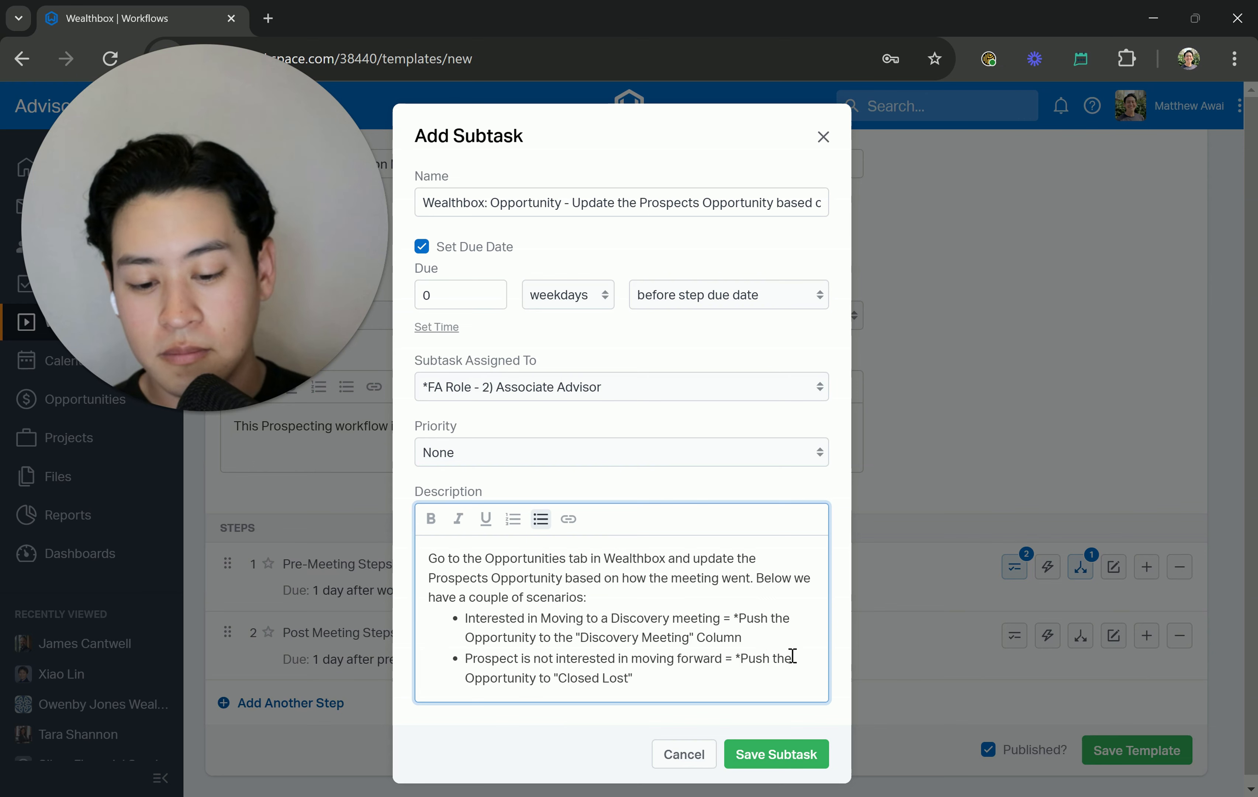
left_click_drag(629, 681, 563, 681)
type("Loss")
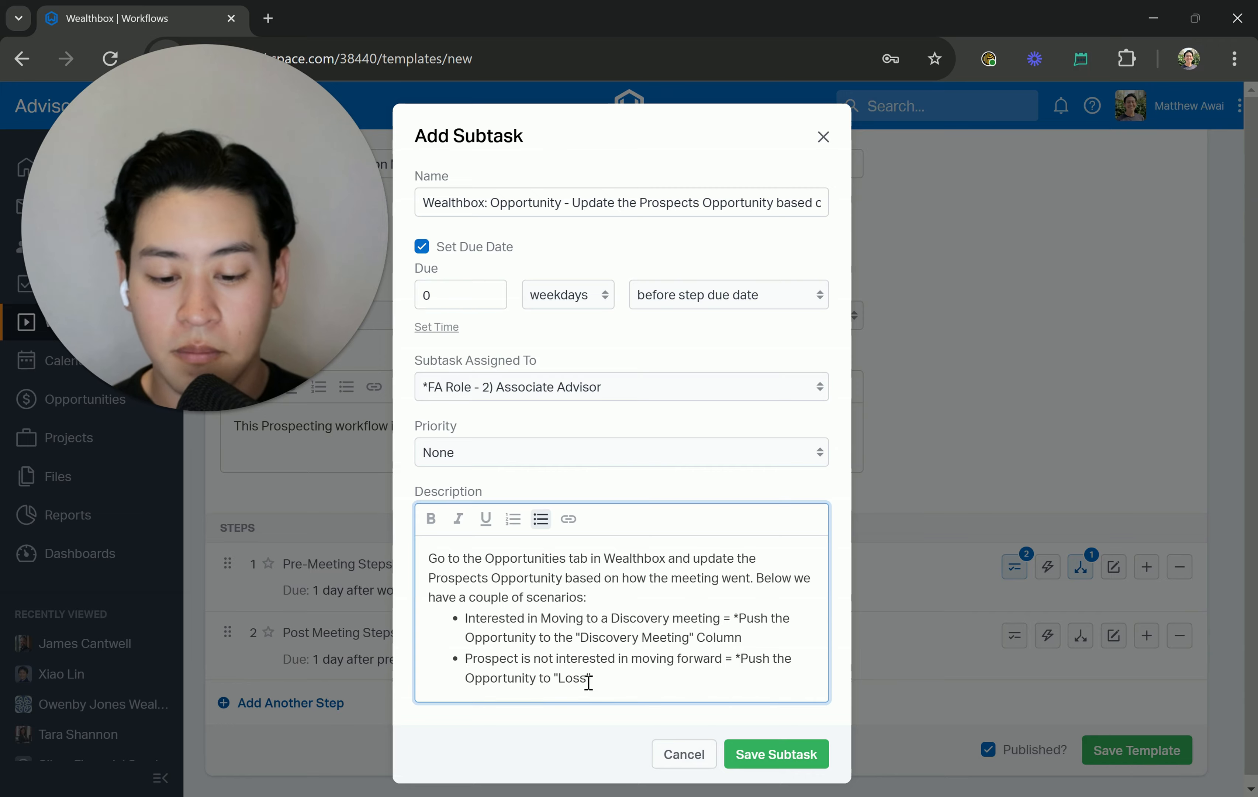
left_click(771, 755)
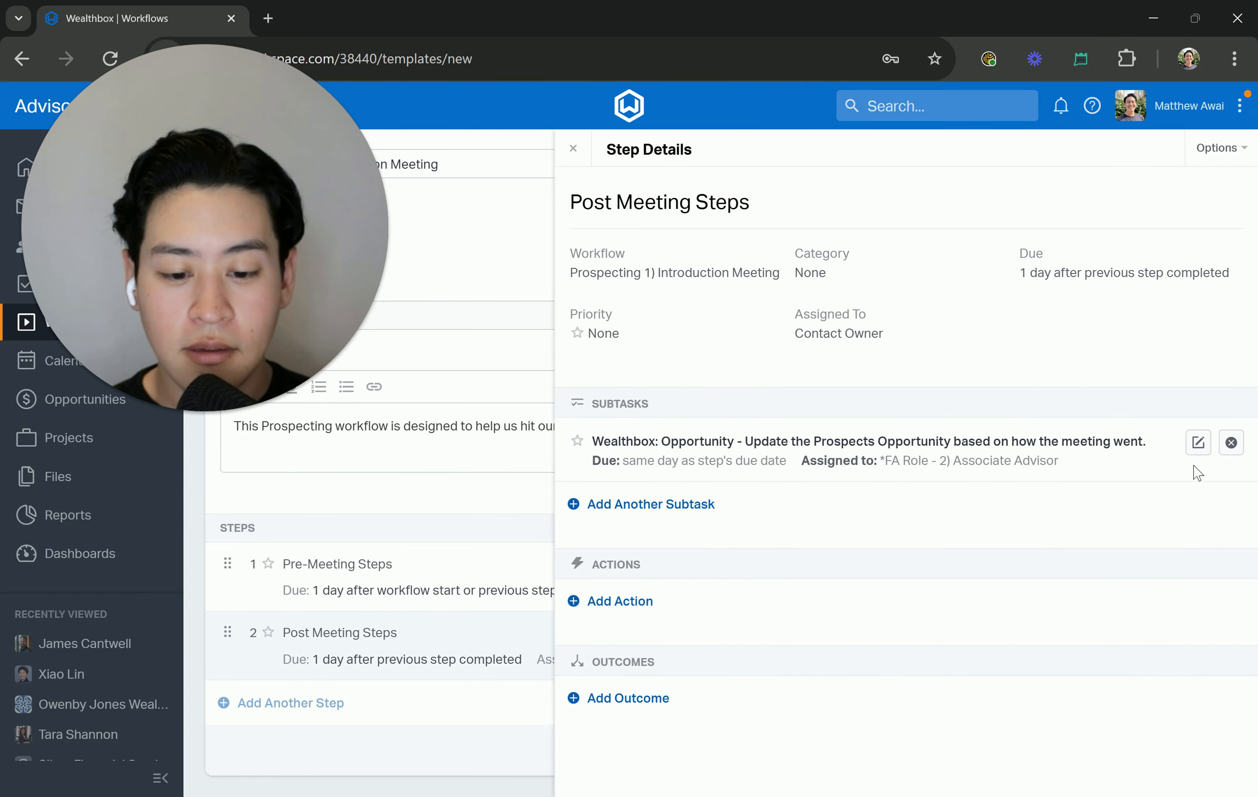
- Set the saved Opportunity subtask's priority to Low, save it, and close the Post Meeting Steps details
left_click(1199, 443)
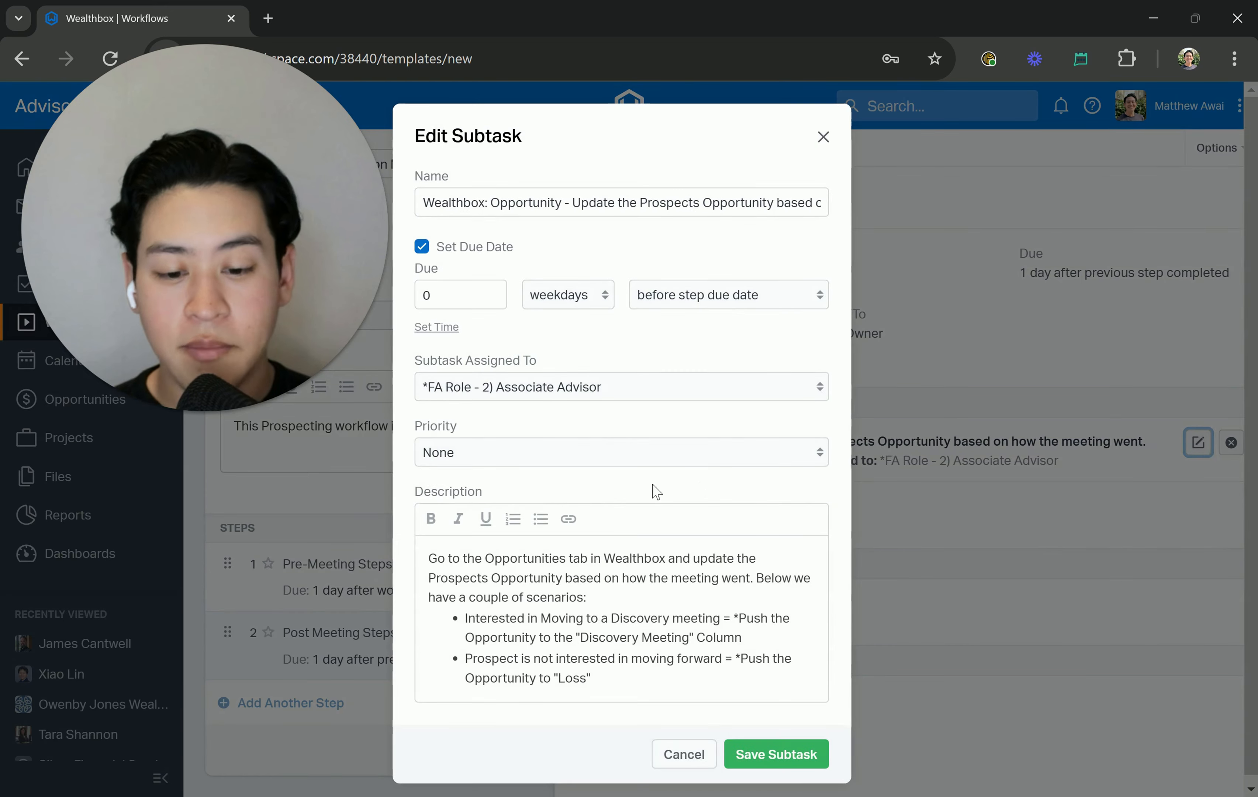
left_click(534, 453)
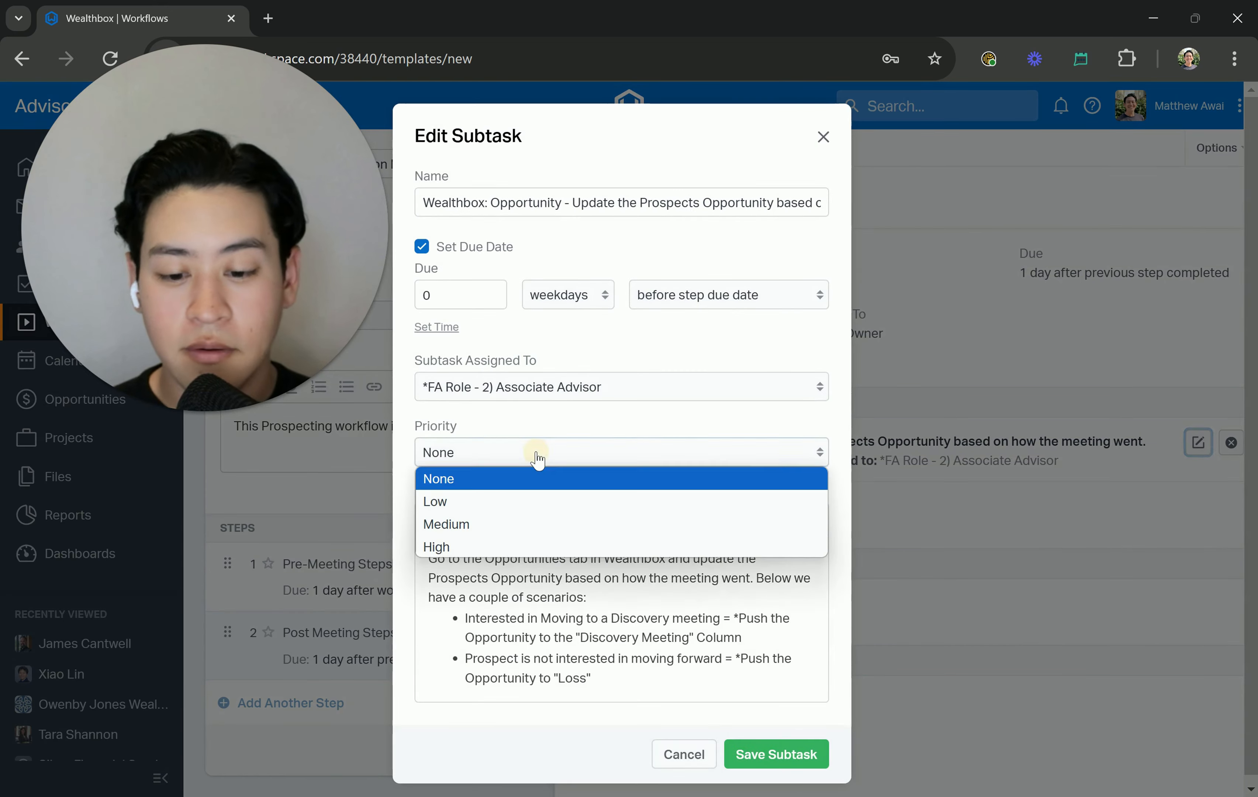
left_click(463, 503)
left_click(808, 757)
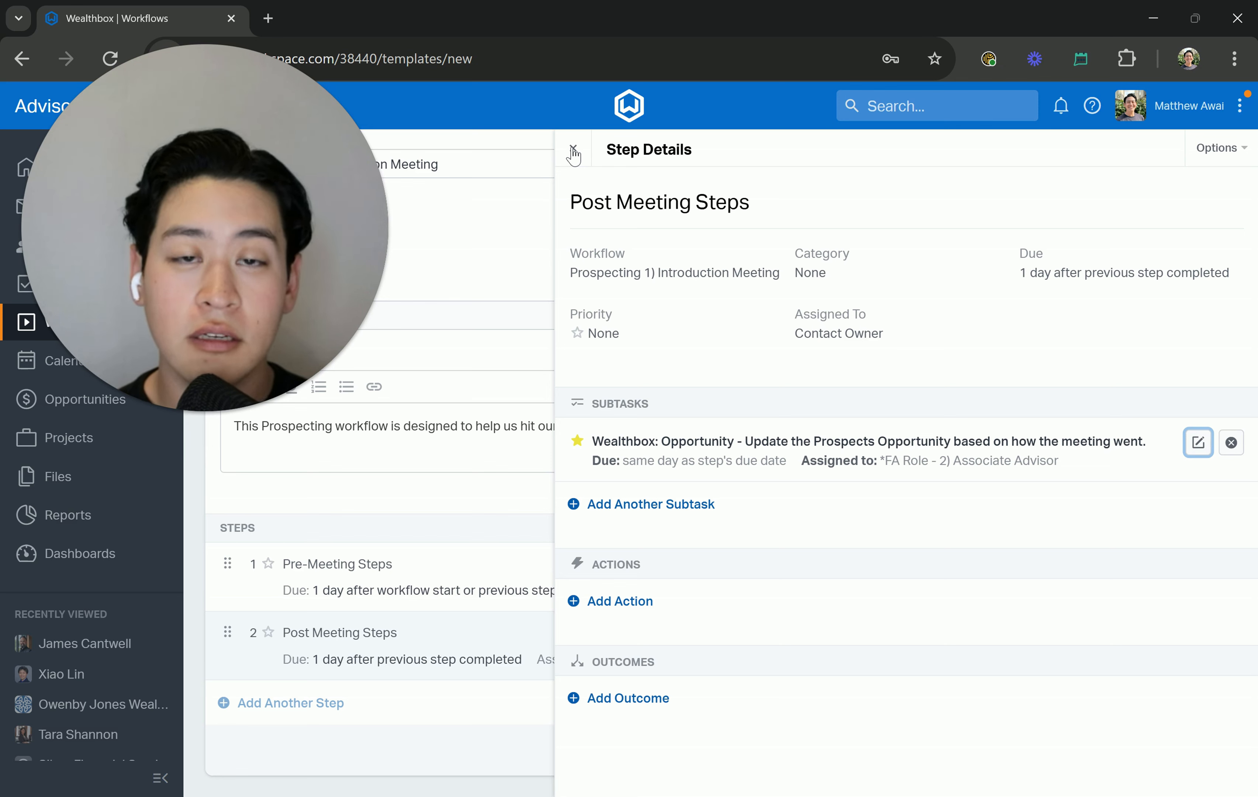
left_click(652, 505)
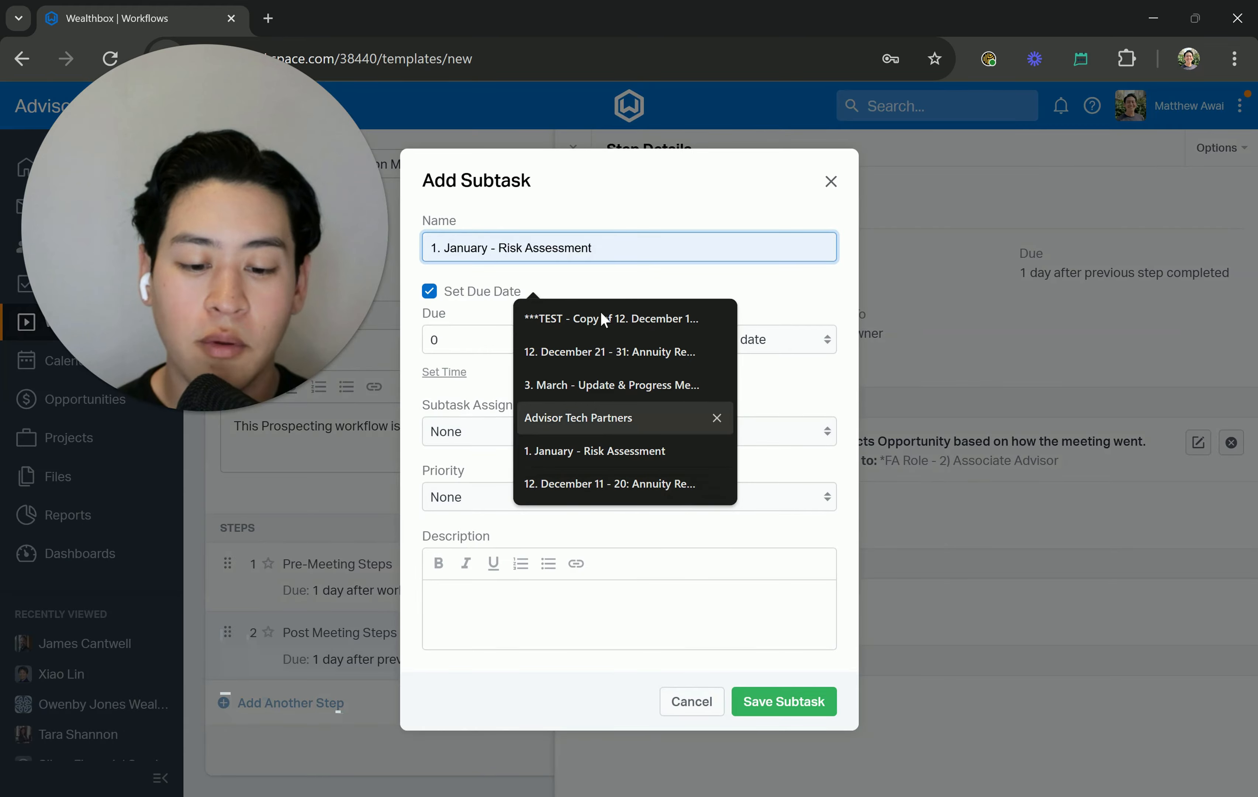
left_click(825, 183)
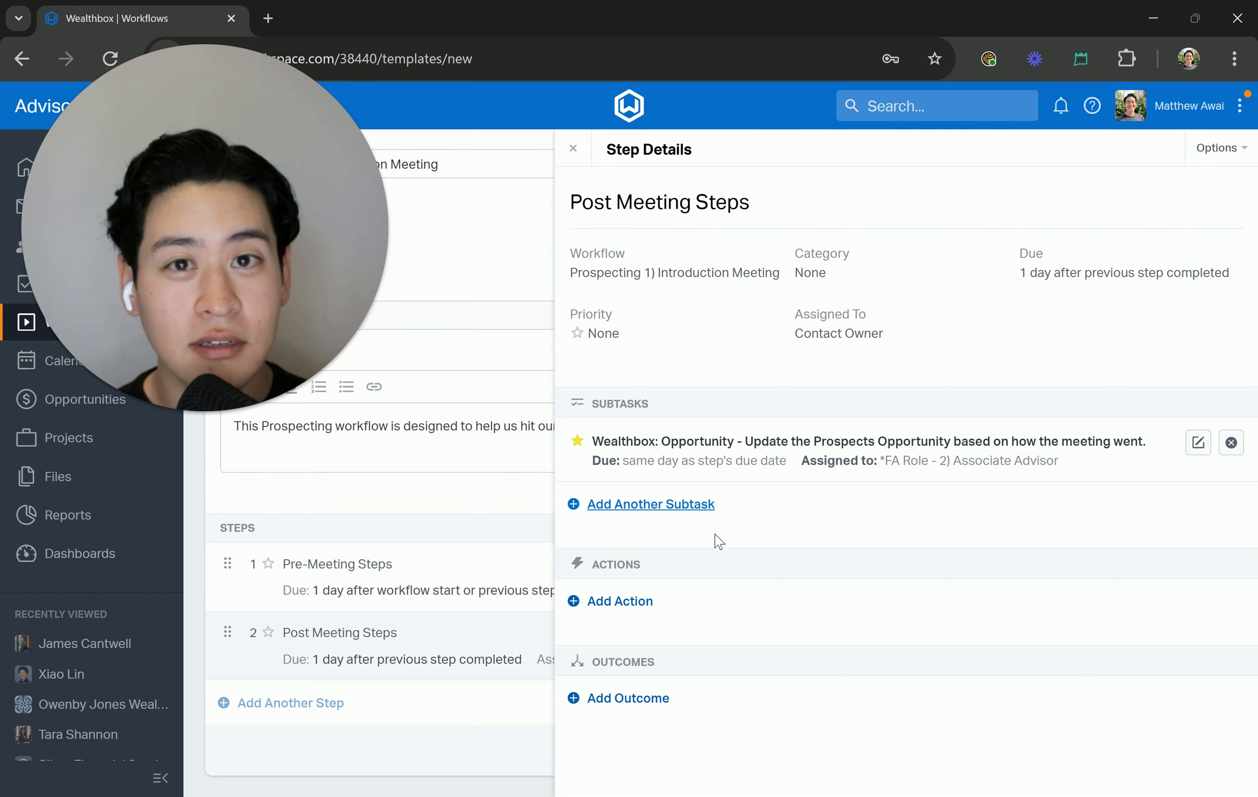
left_click(588, 154)
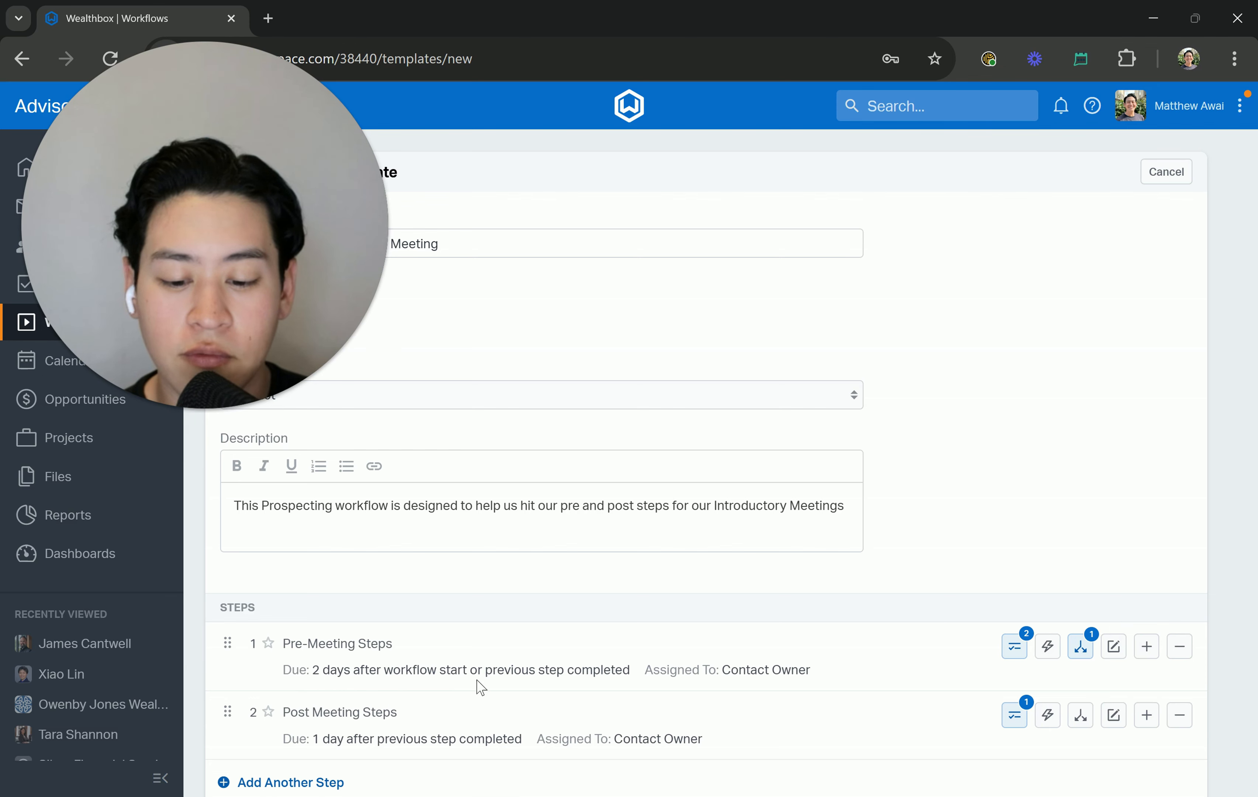
- Set the Pre-Meeting Steps due date to 2 weekdays before workflow start or previous step completion at 1:00pm, and save the step
scroll(398, 702, "down", 2)
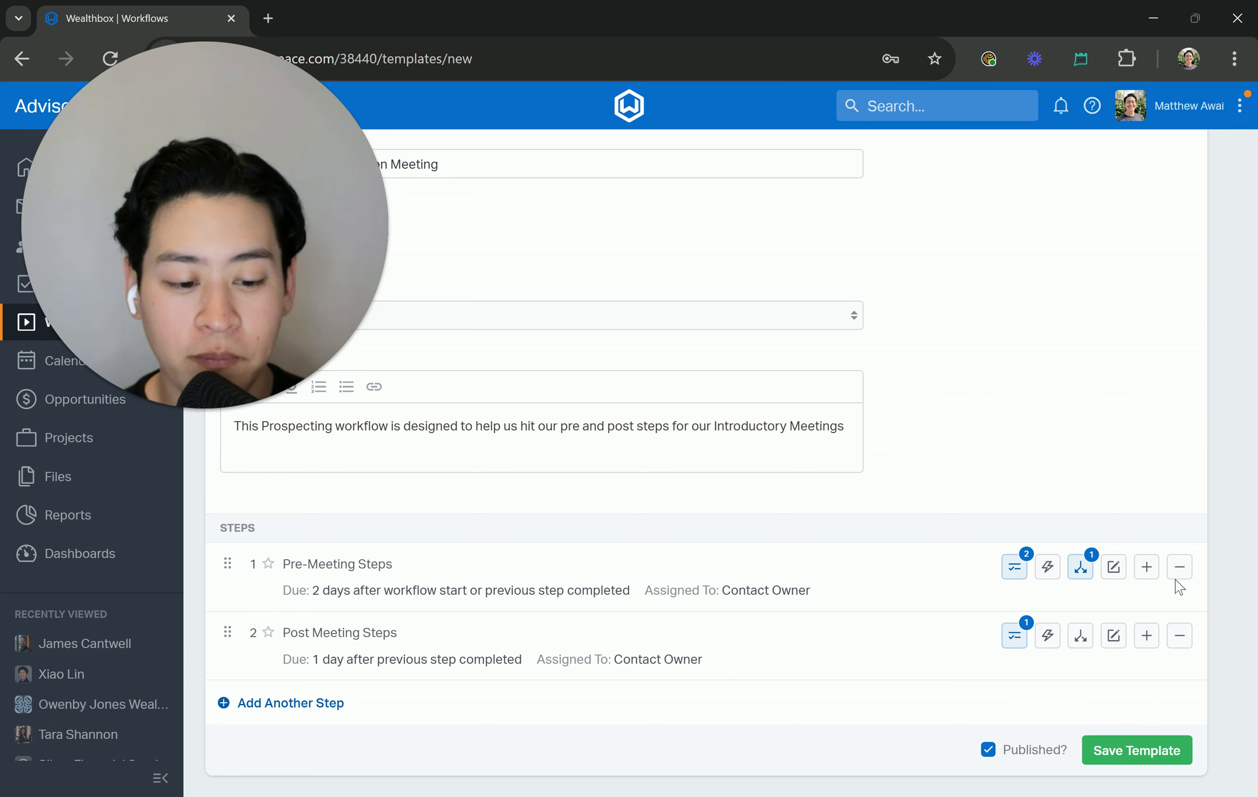
left_click(1115, 567)
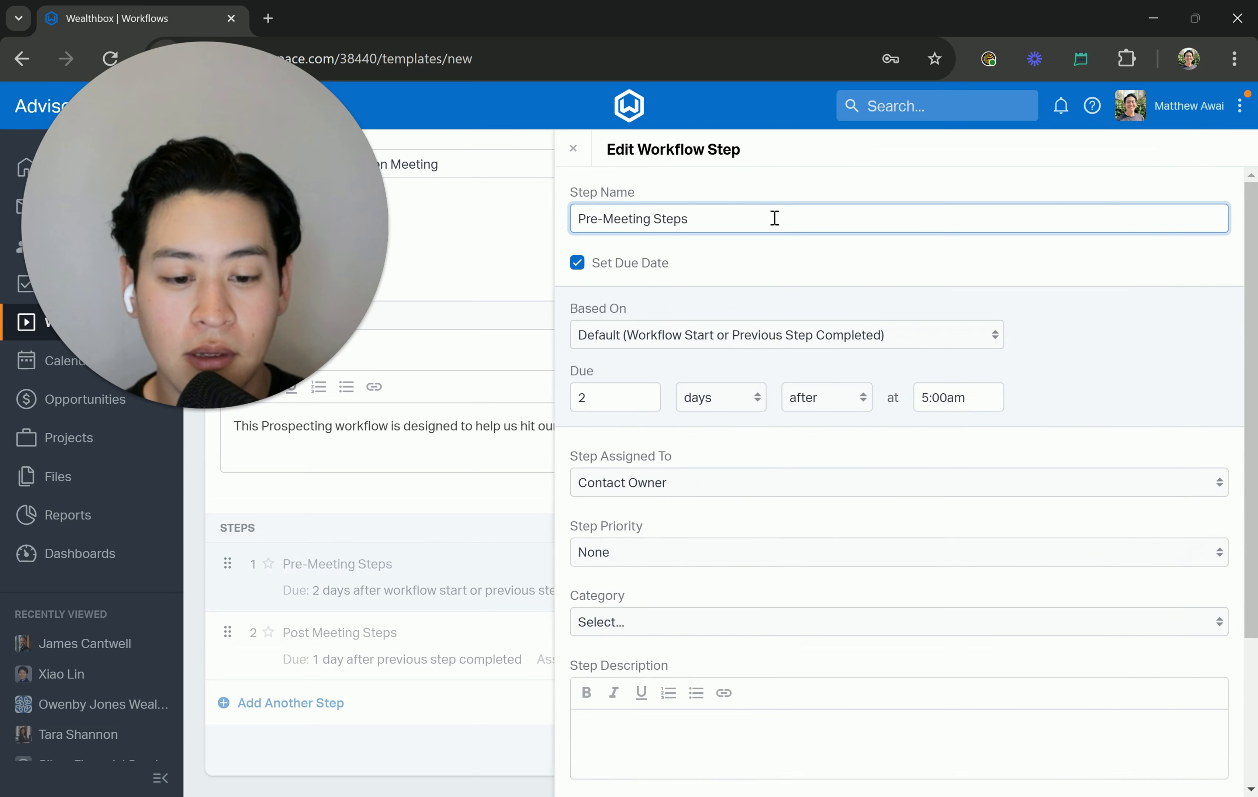
left_click(700, 412)
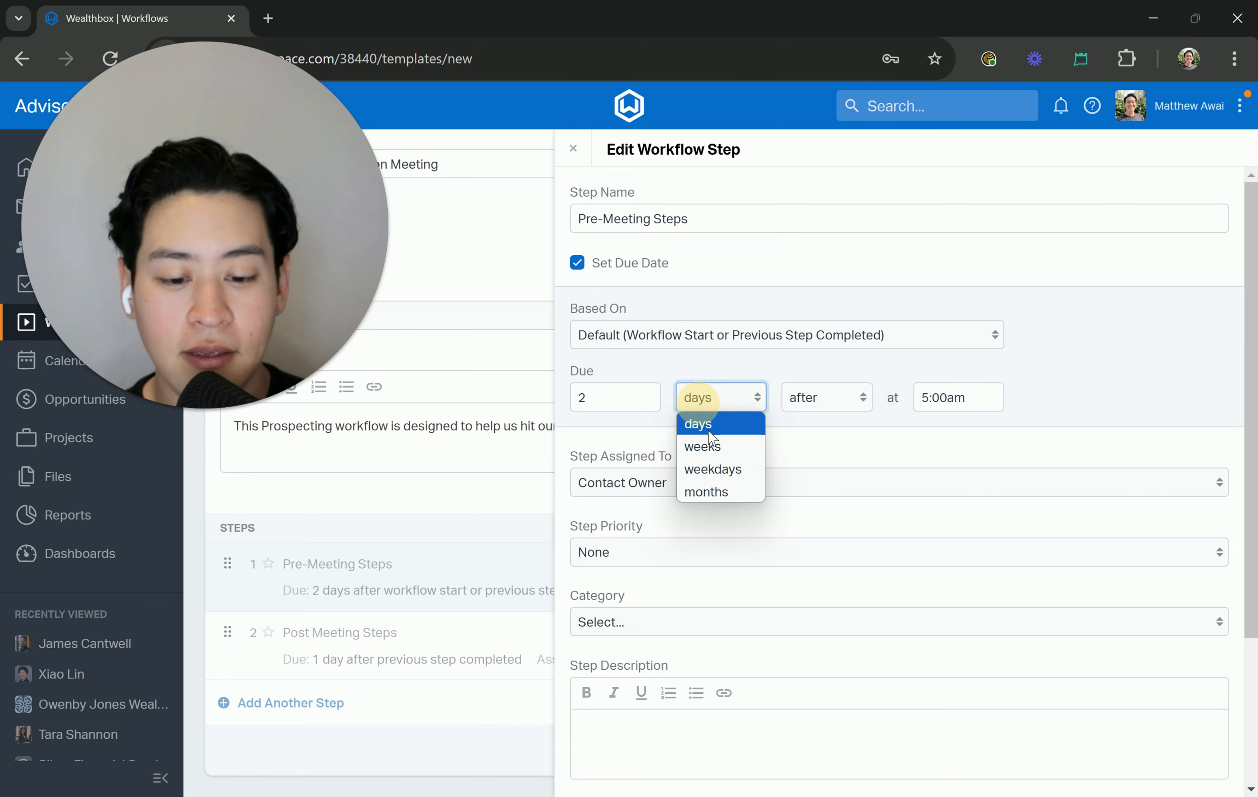
left_click(715, 465)
left_click(825, 409)
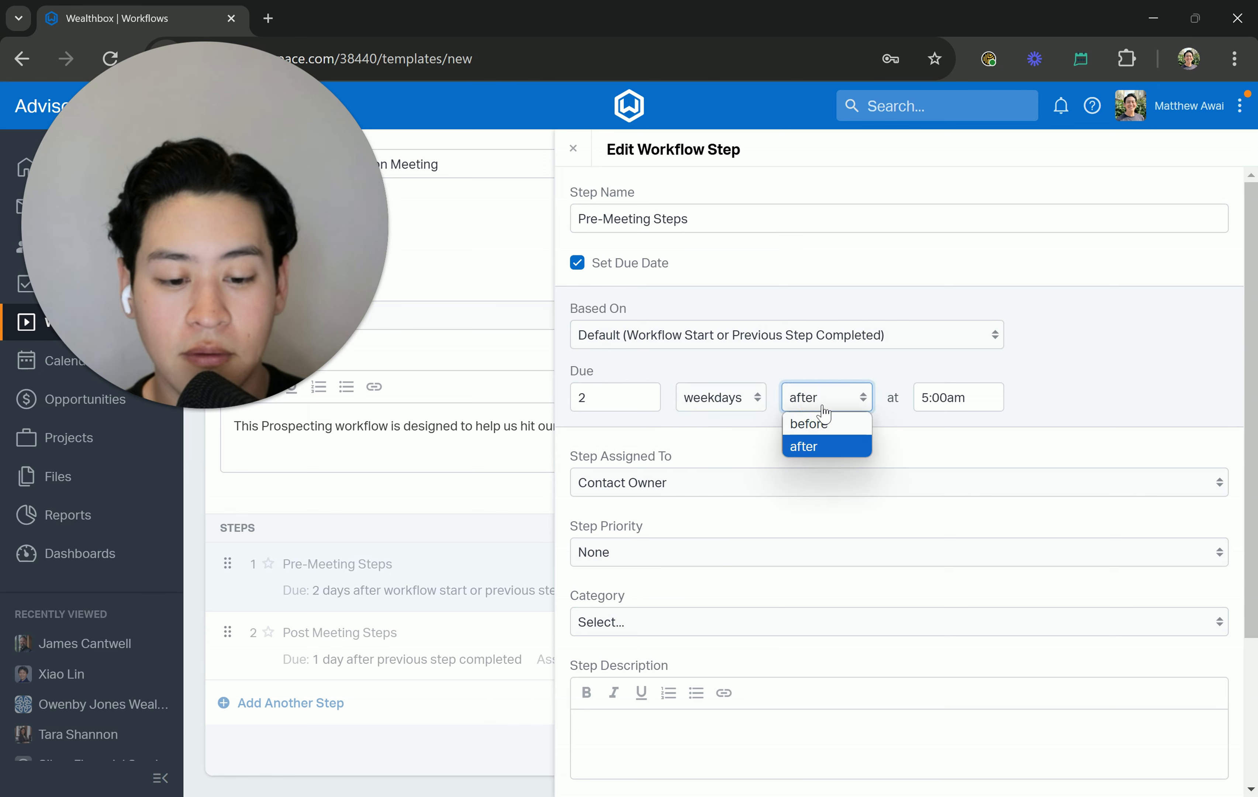
left_click(819, 423)
left_click(601, 393)
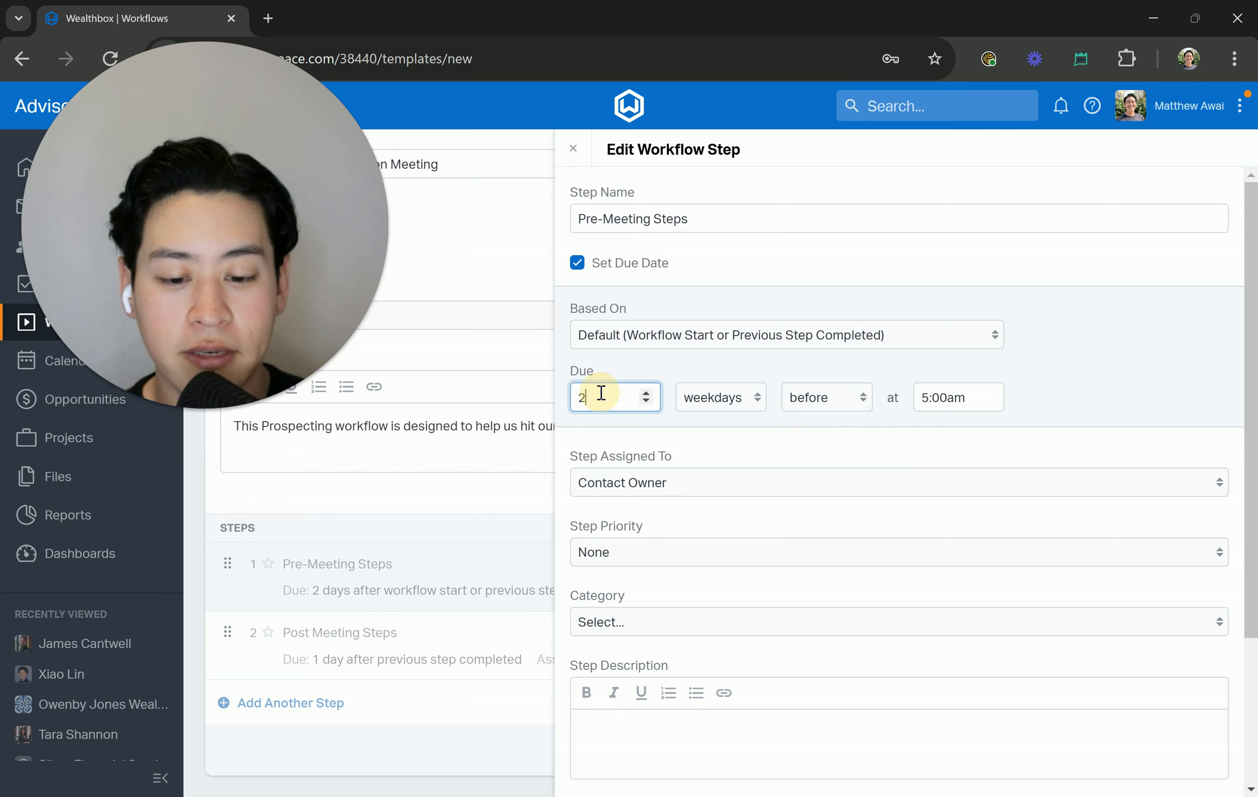
left_click(980, 405)
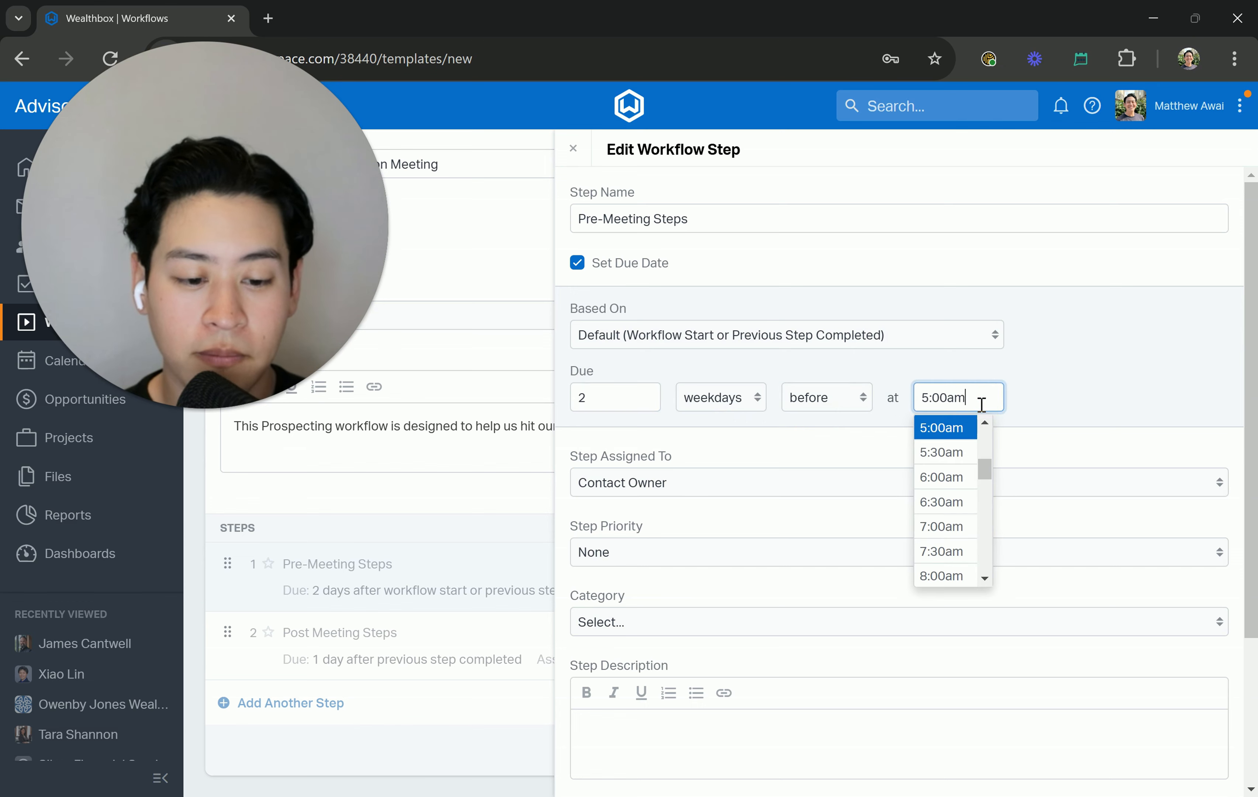
left_click_drag(980, 405, 907, 409)
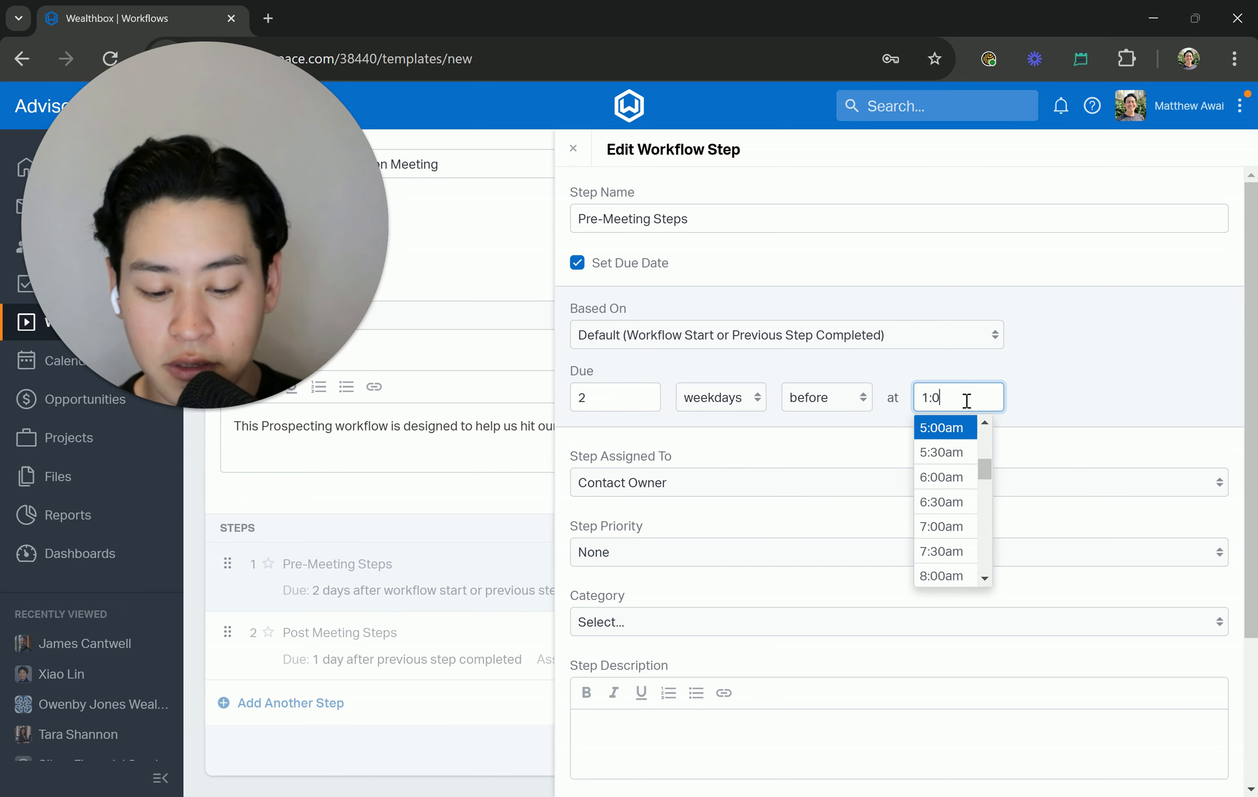
key("Return")
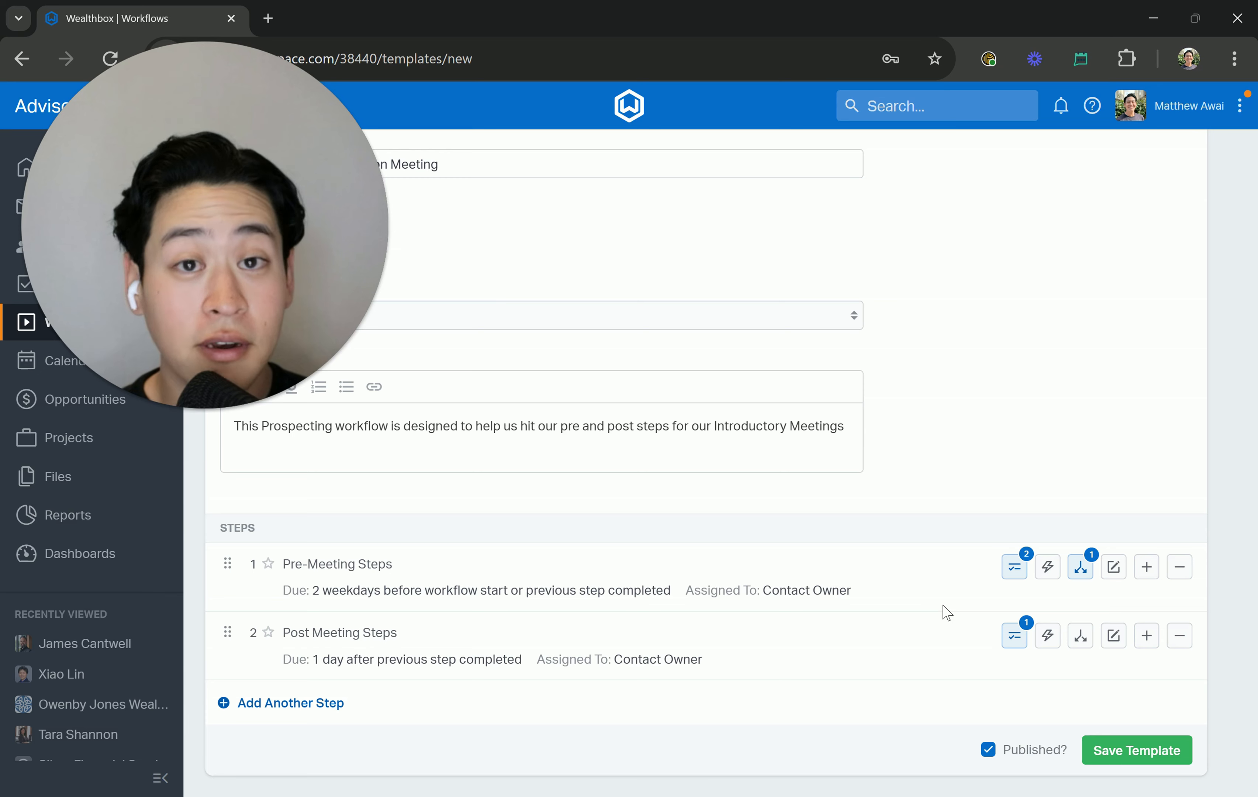
- Set the Post Meeting Steps due date to 0 weekdays after the previous step at 1:00pm
left_click(1113, 635)
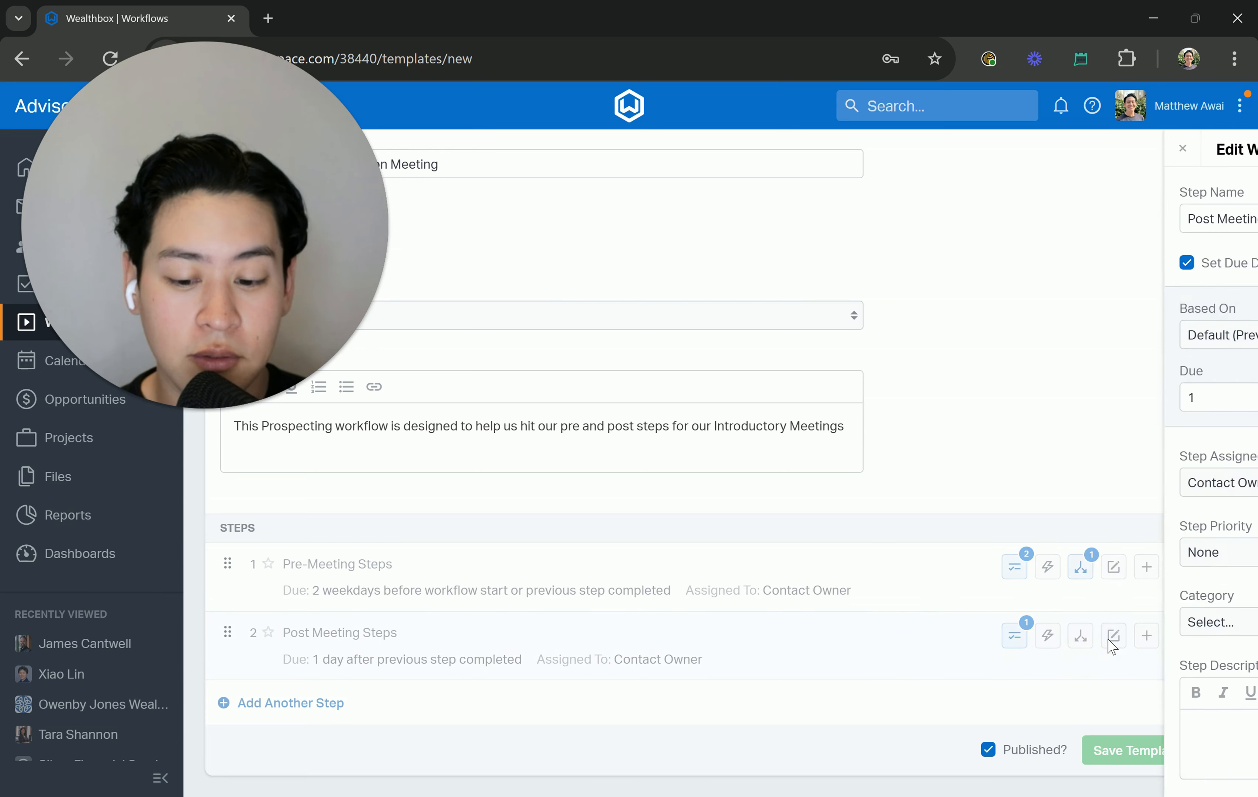
double_click(616, 384)
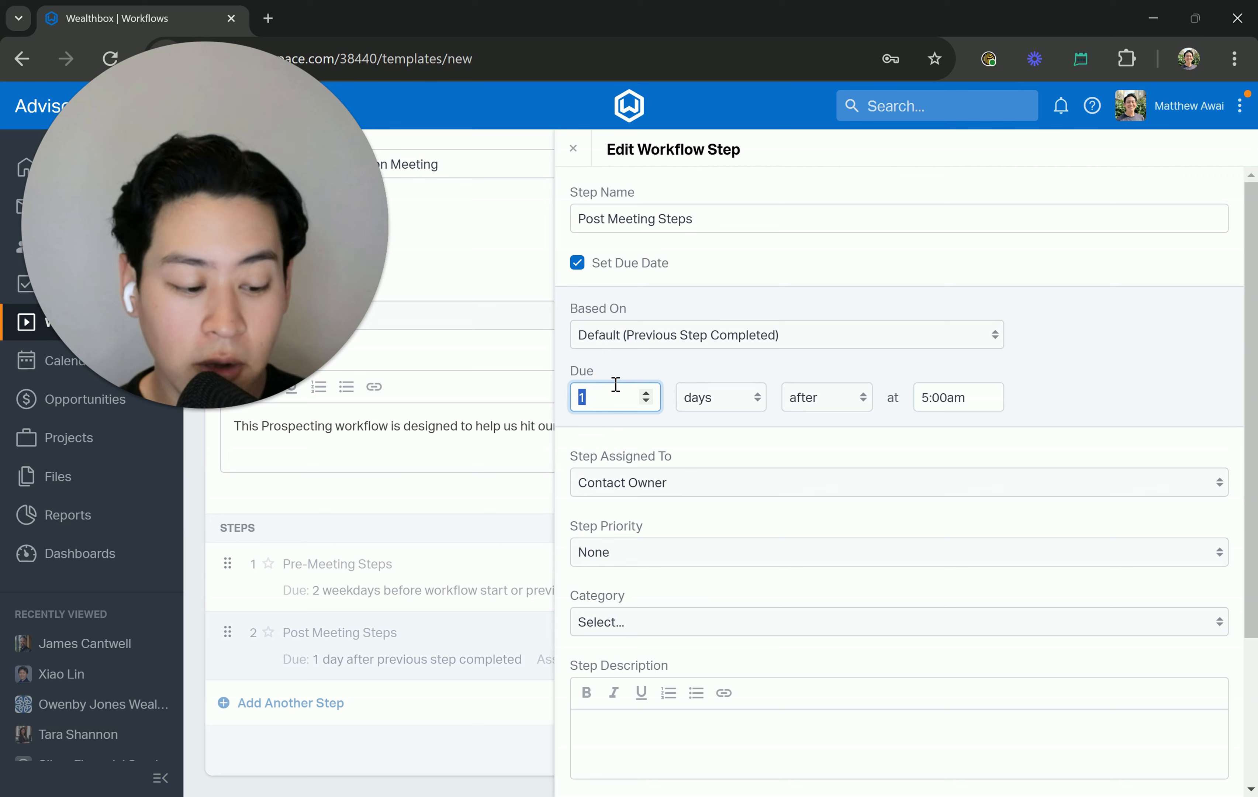
type("0")
left_click(707, 414)
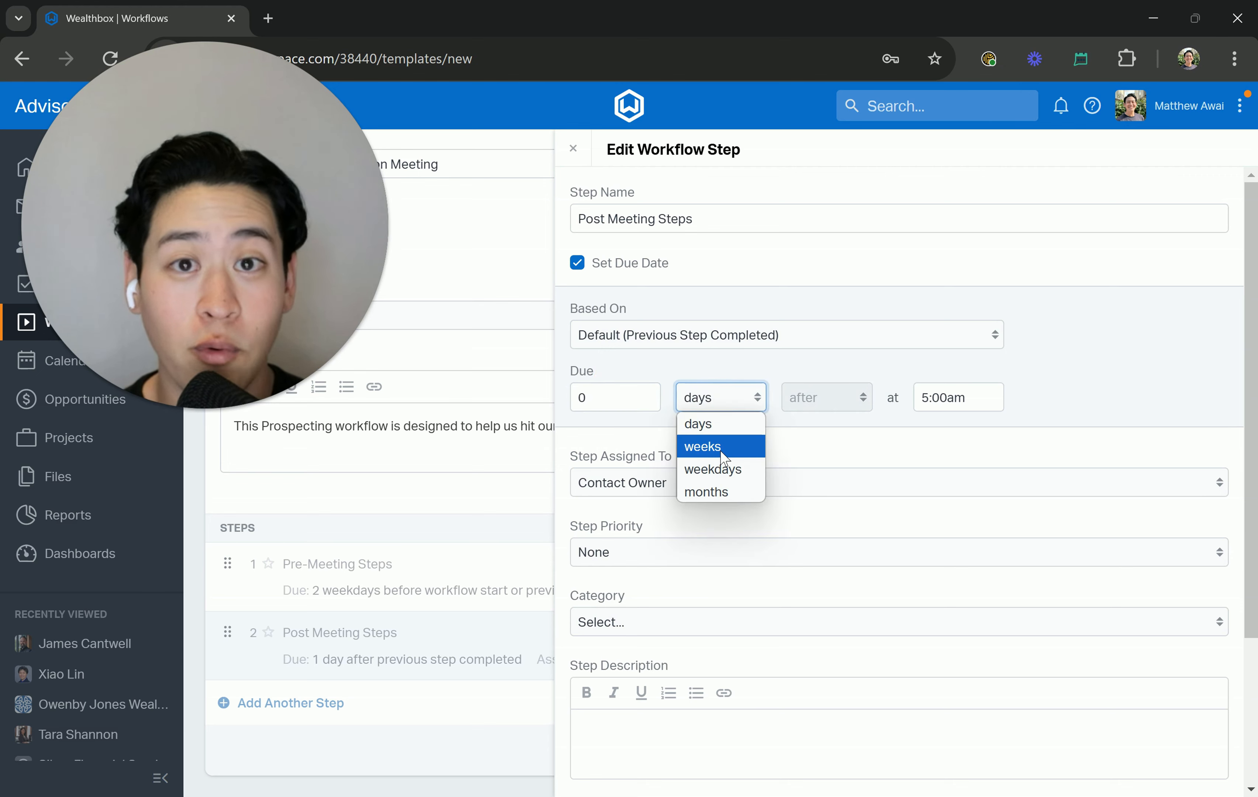
left_click(727, 469)
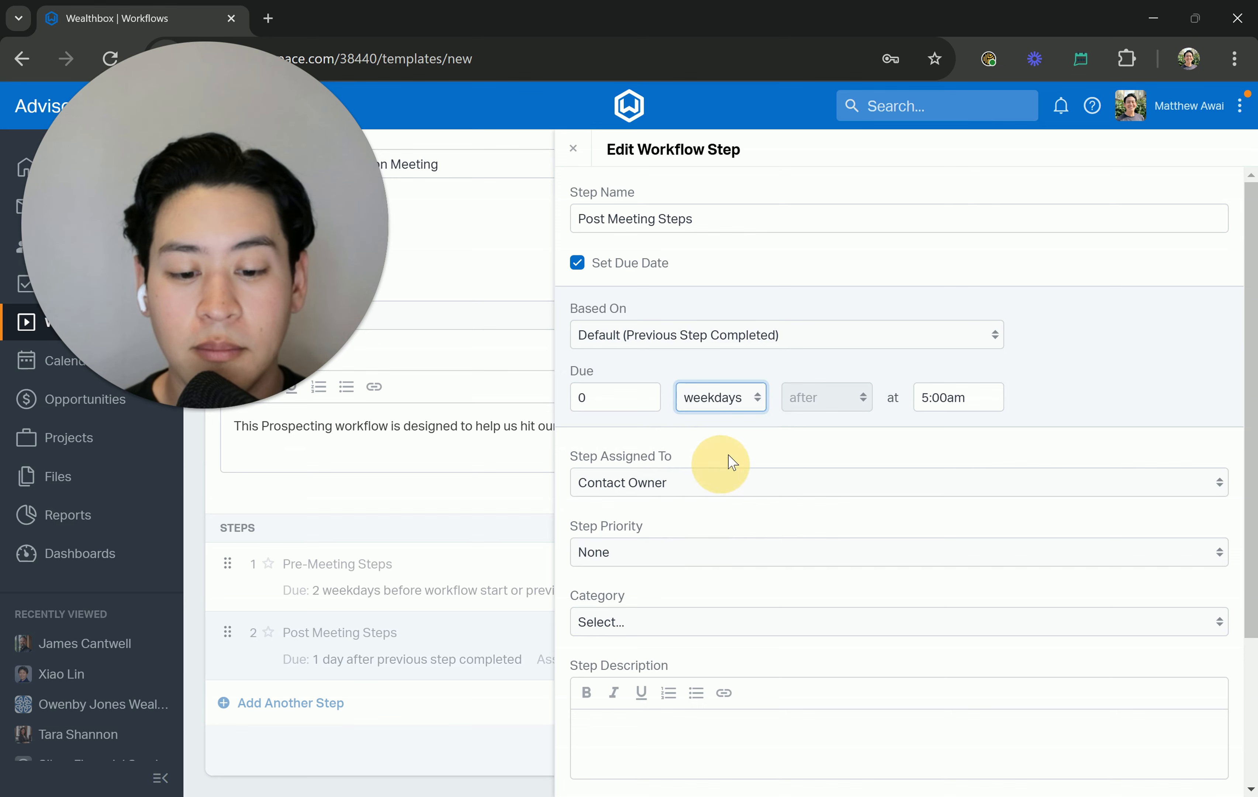
left_click(996, 397)
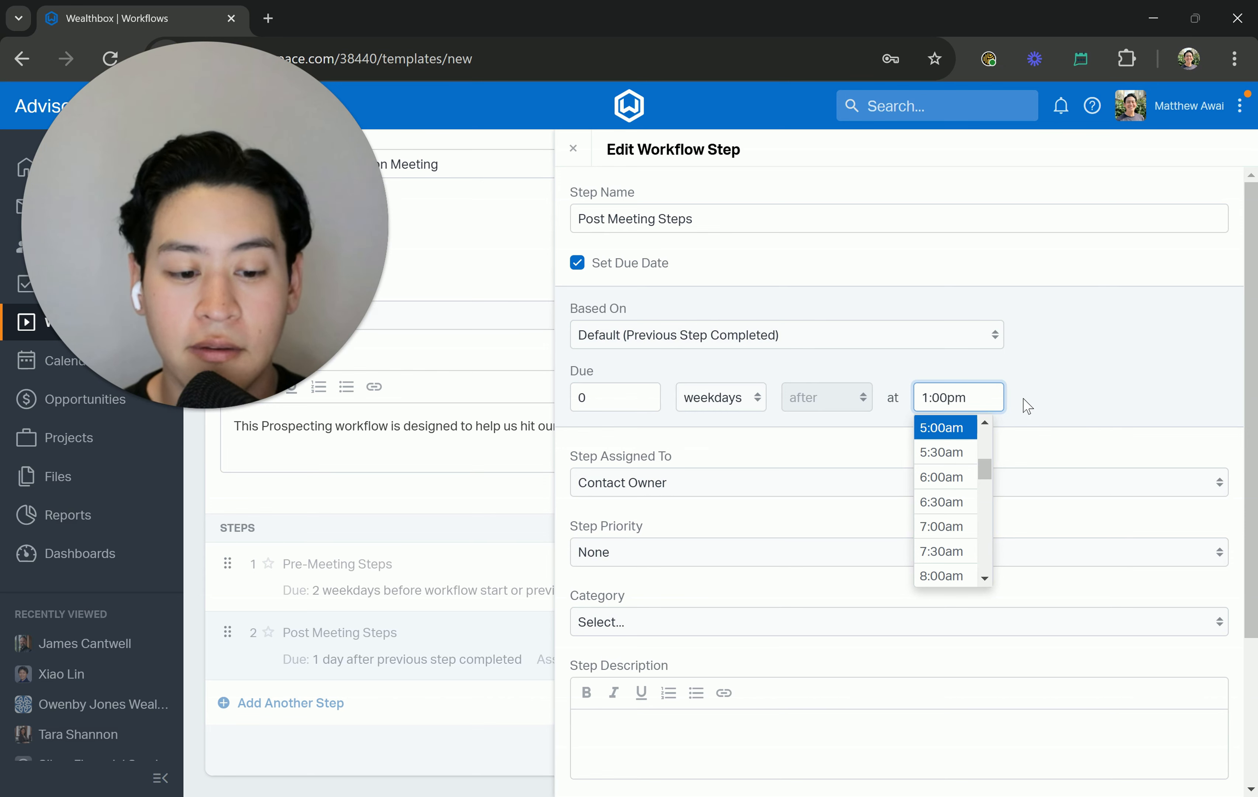
left_click(1022, 404)
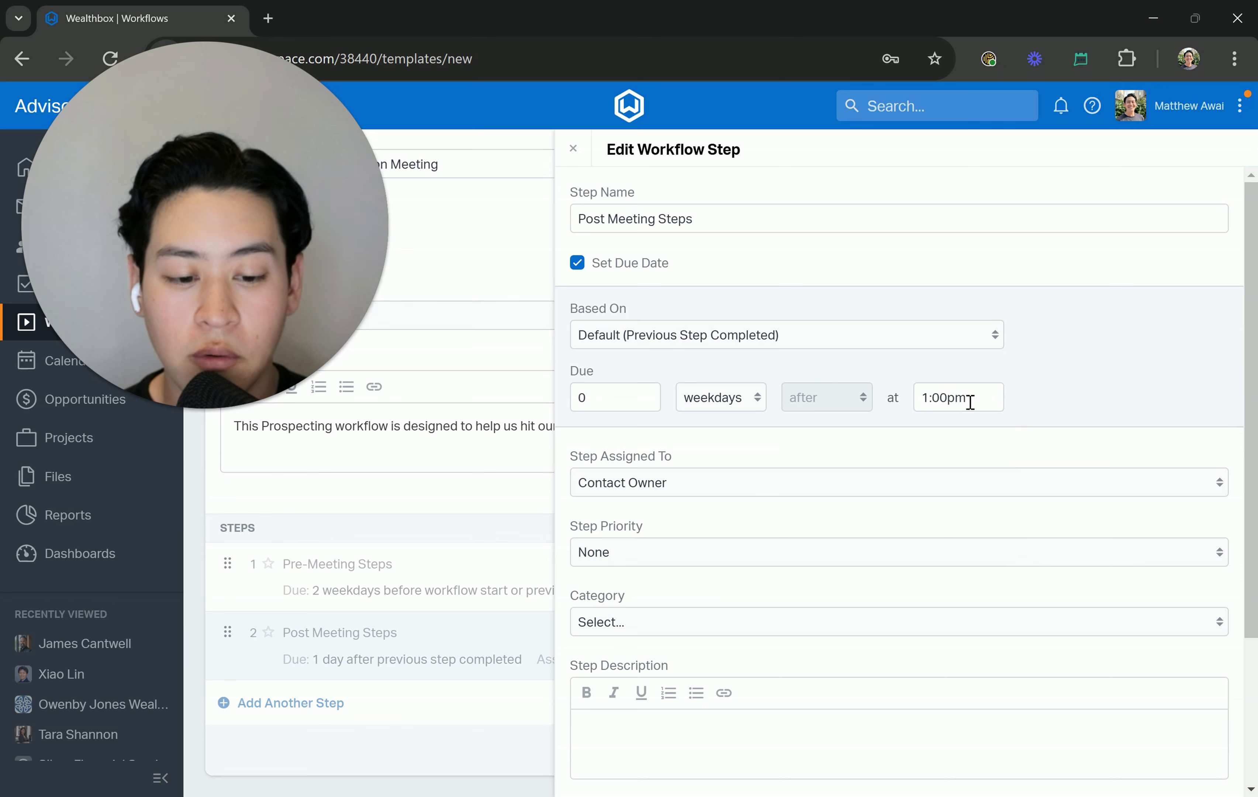
- Assign Post Meeting Steps to *FA Role - 2) Associate Advisor with Medium priority and the Task category, and save the step
left_click(807, 486)
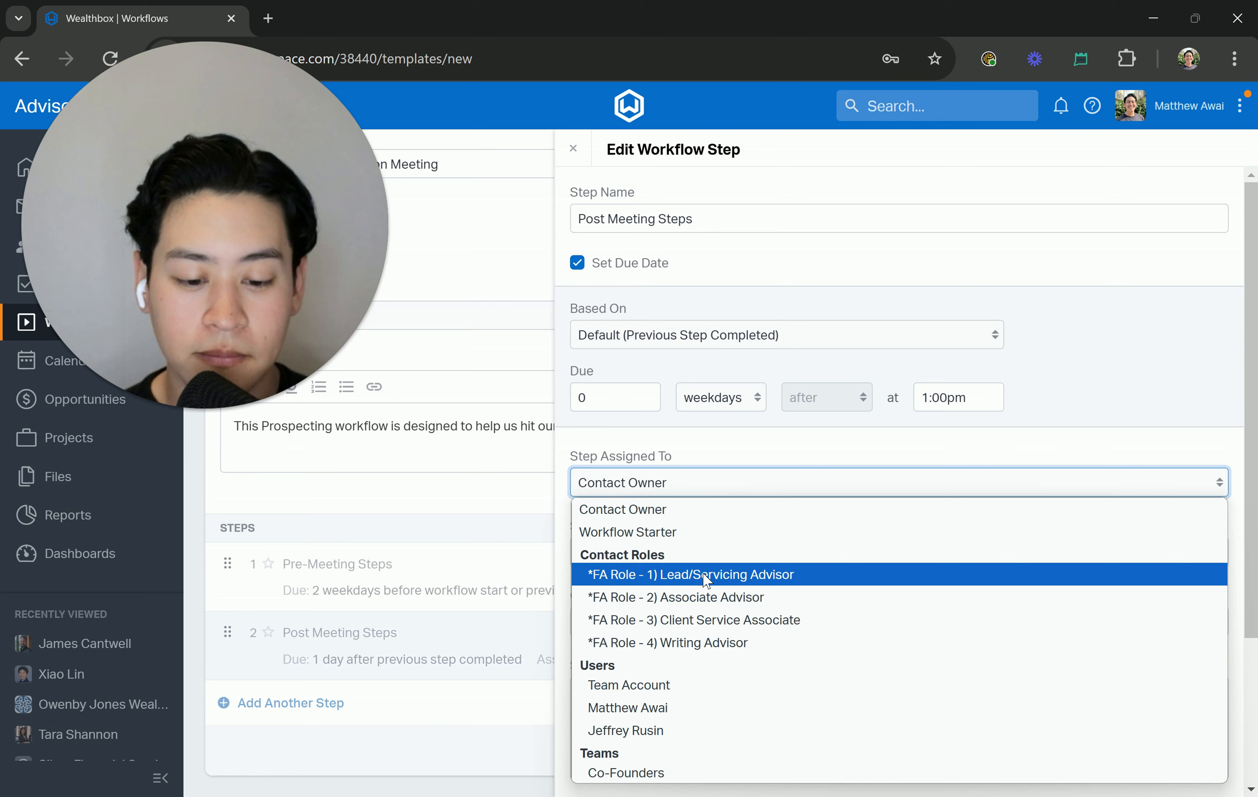
left_click(691, 596)
left_click(688, 561)
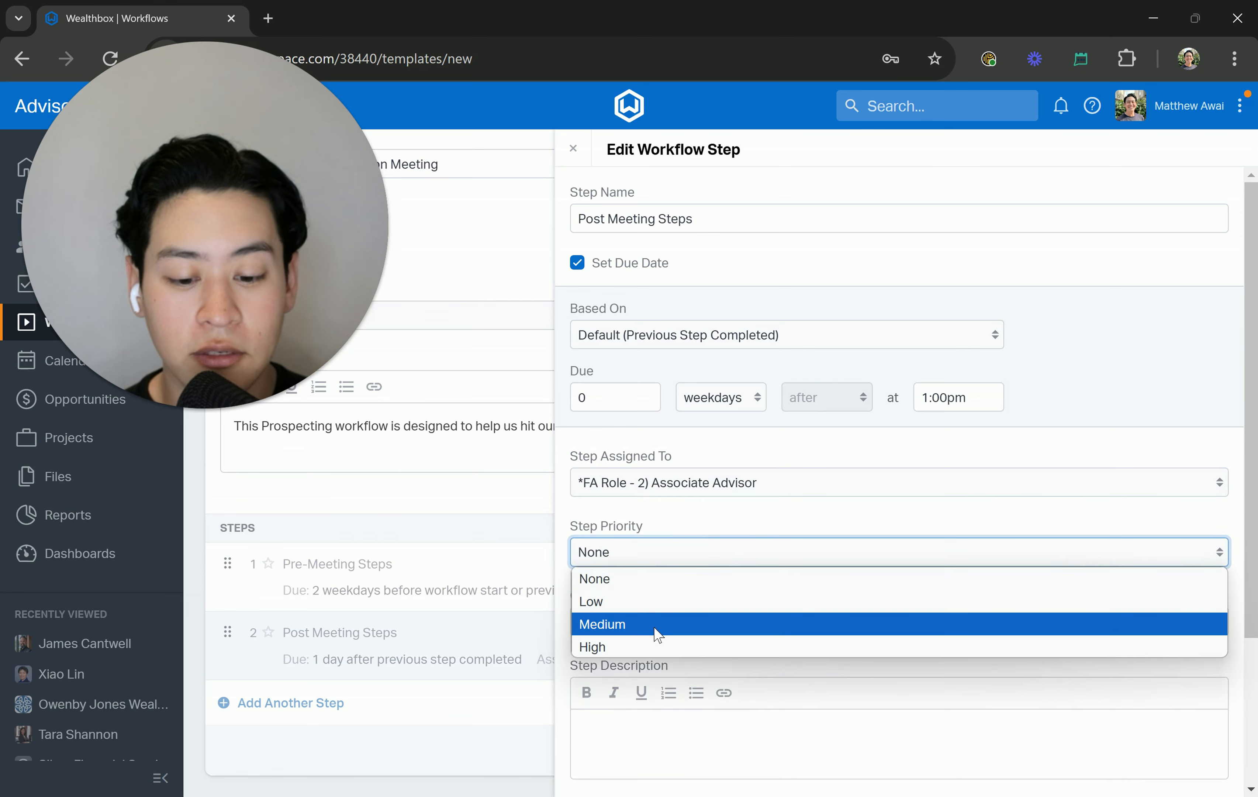
left_click(655, 629)
left_click(652, 622)
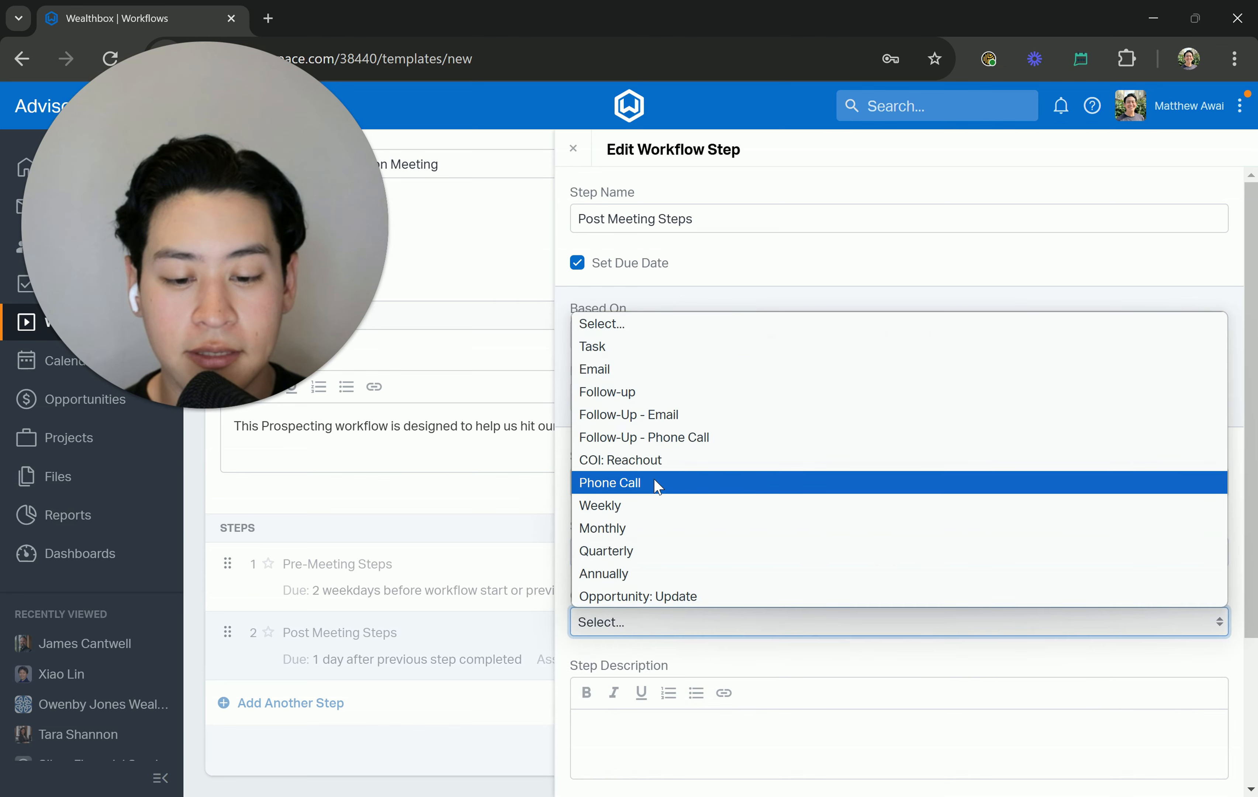
left_click(619, 346)
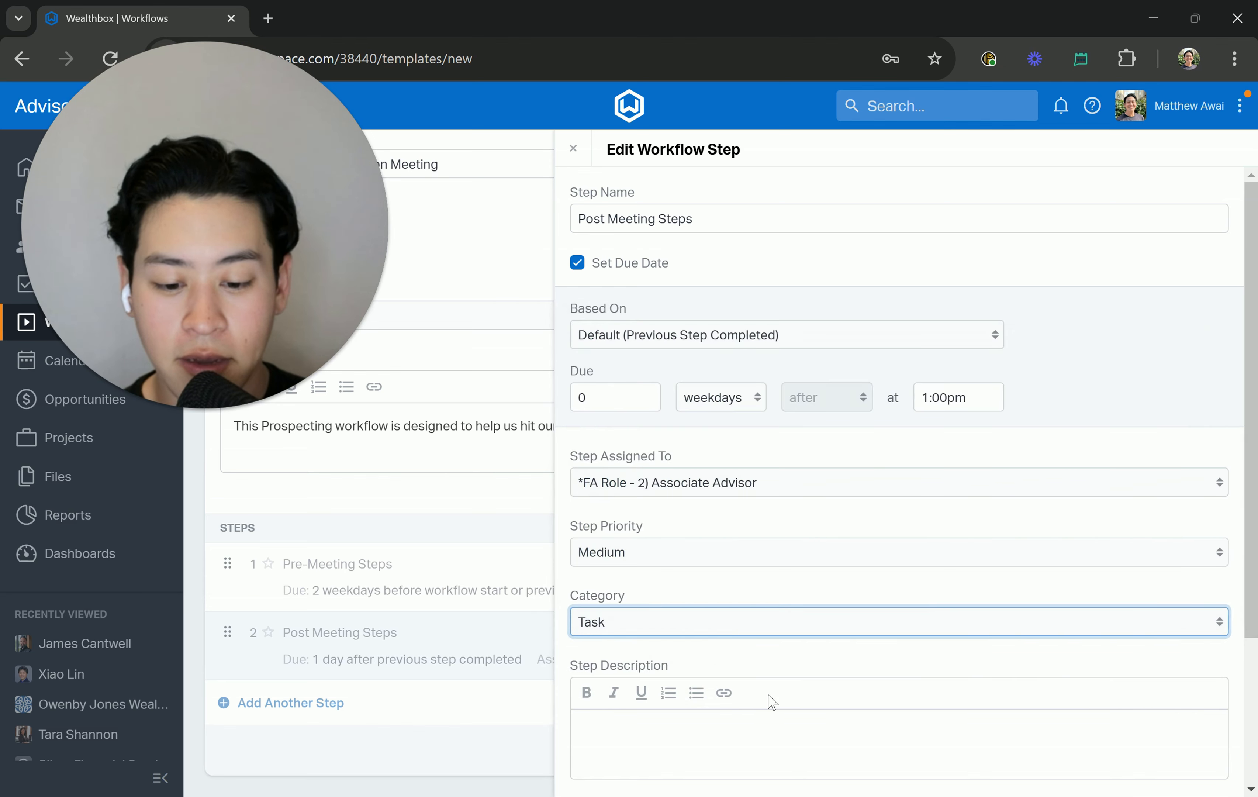
scroll(896, 728, "down", 4)
left_click(1180, 775)
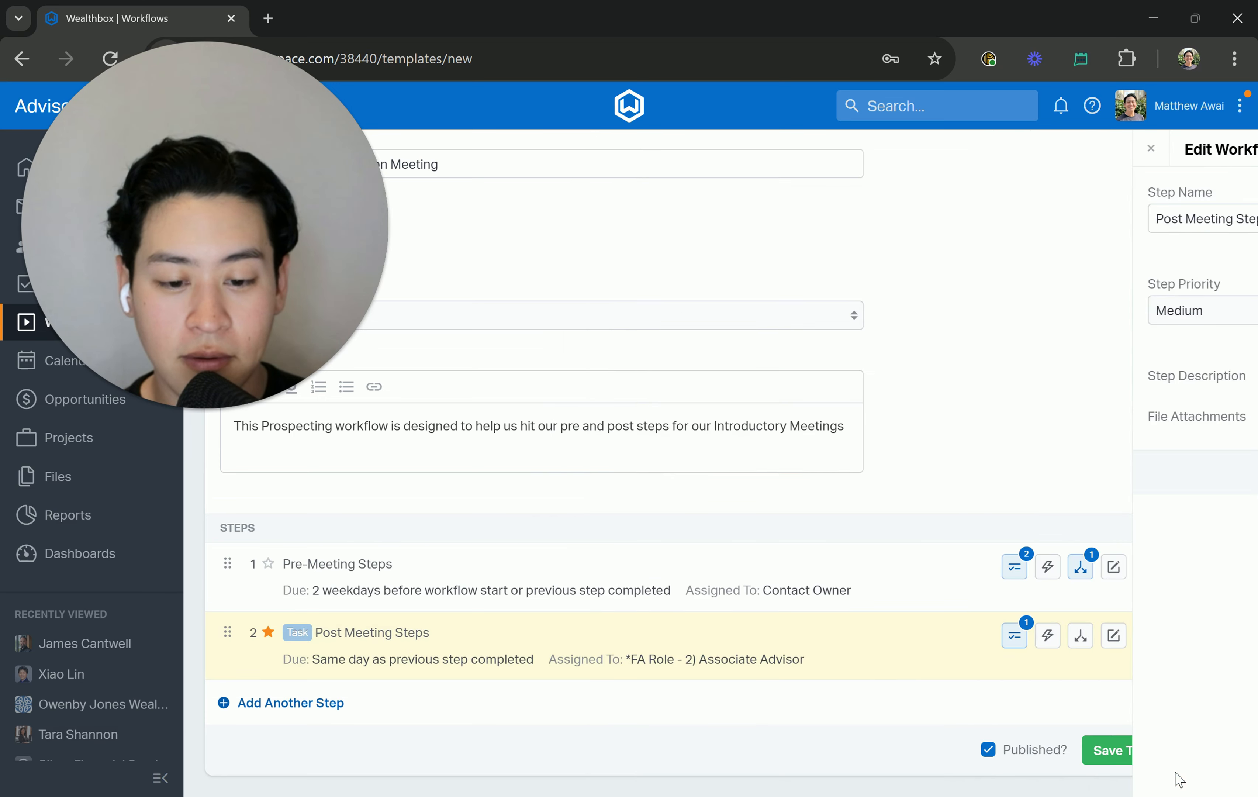
- Assign Pre-Meeting Steps to *FA Role - 1) Lead/Servicing Advisor with High priority and the Task category
left_click(1114, 570)
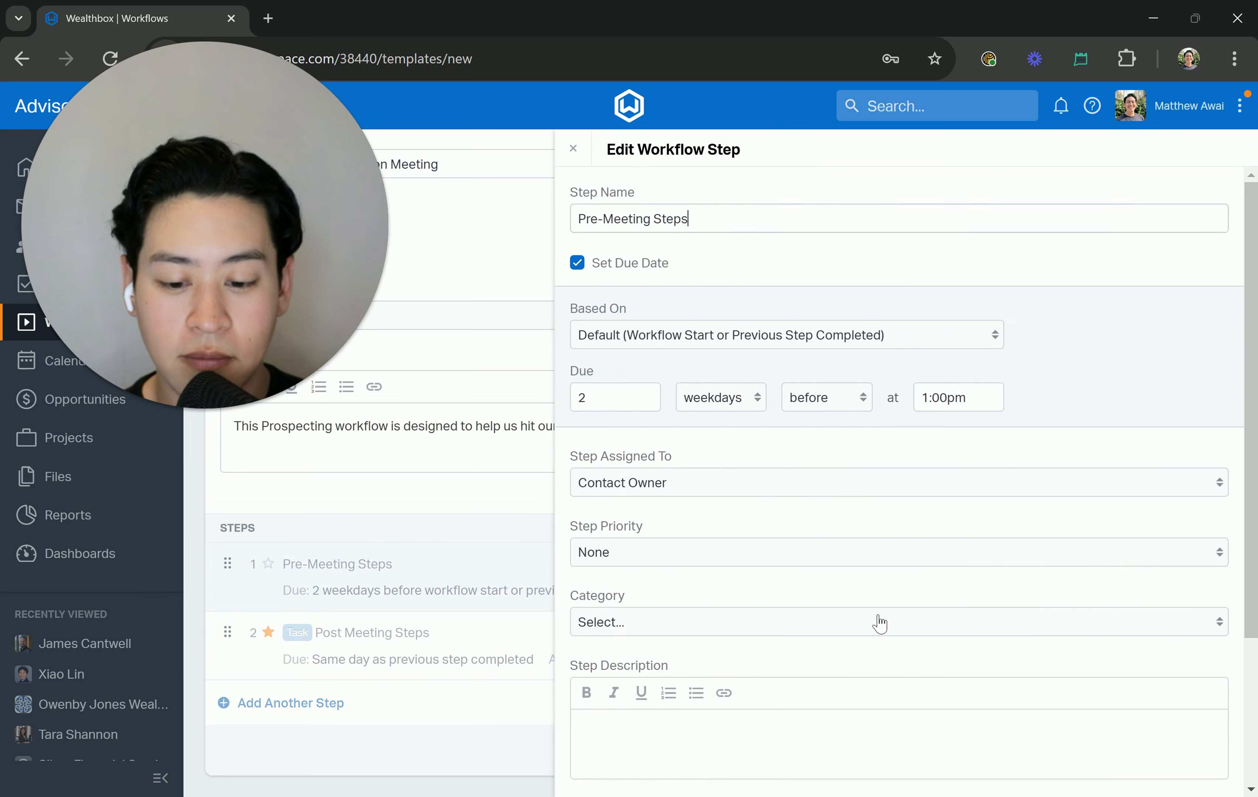
left_click(636, 485)
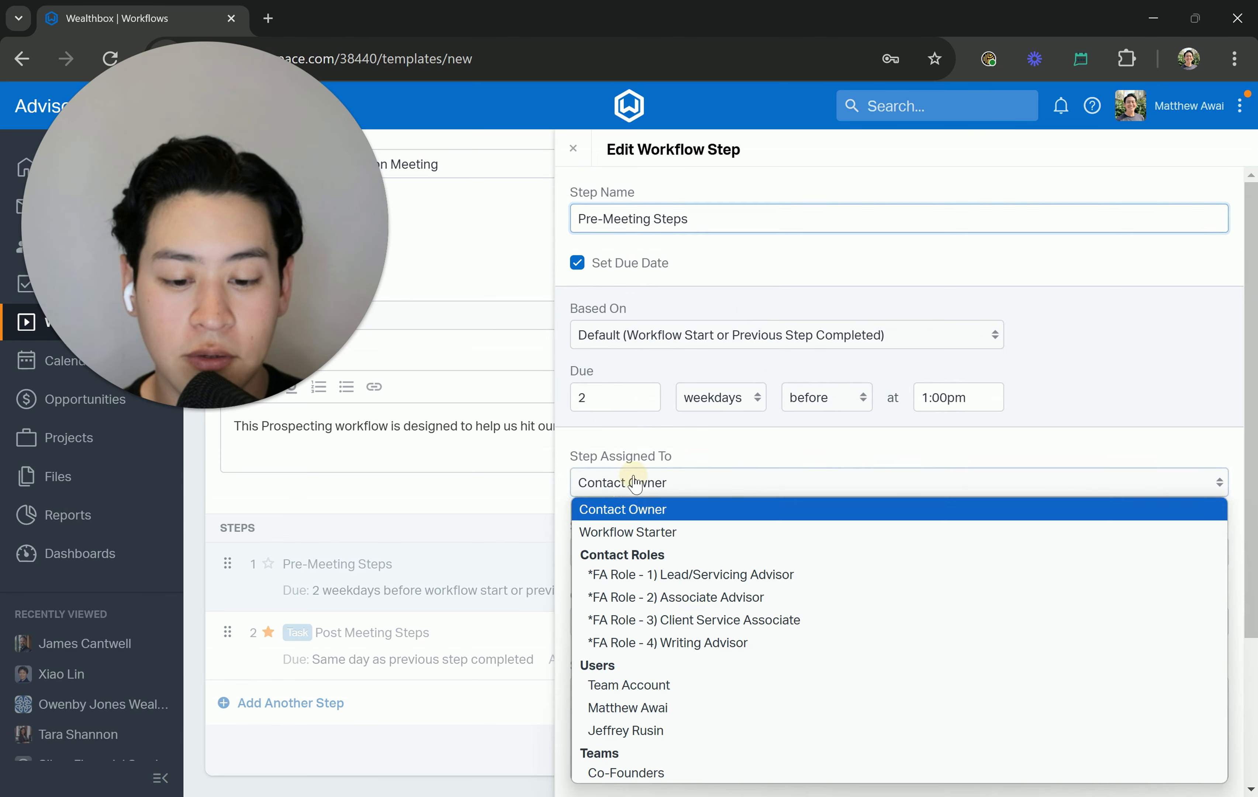
left_click(644, 572)
left_click(644, 566)
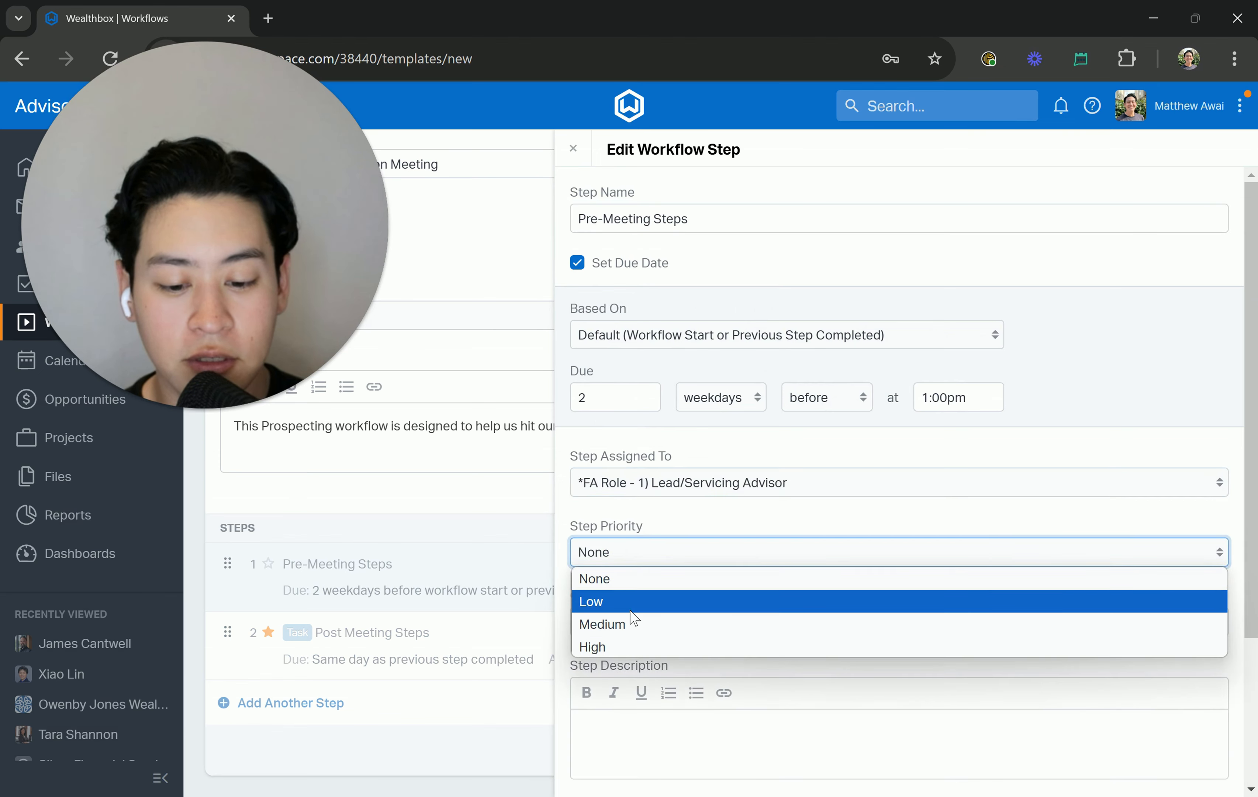
left_click(632, 645)
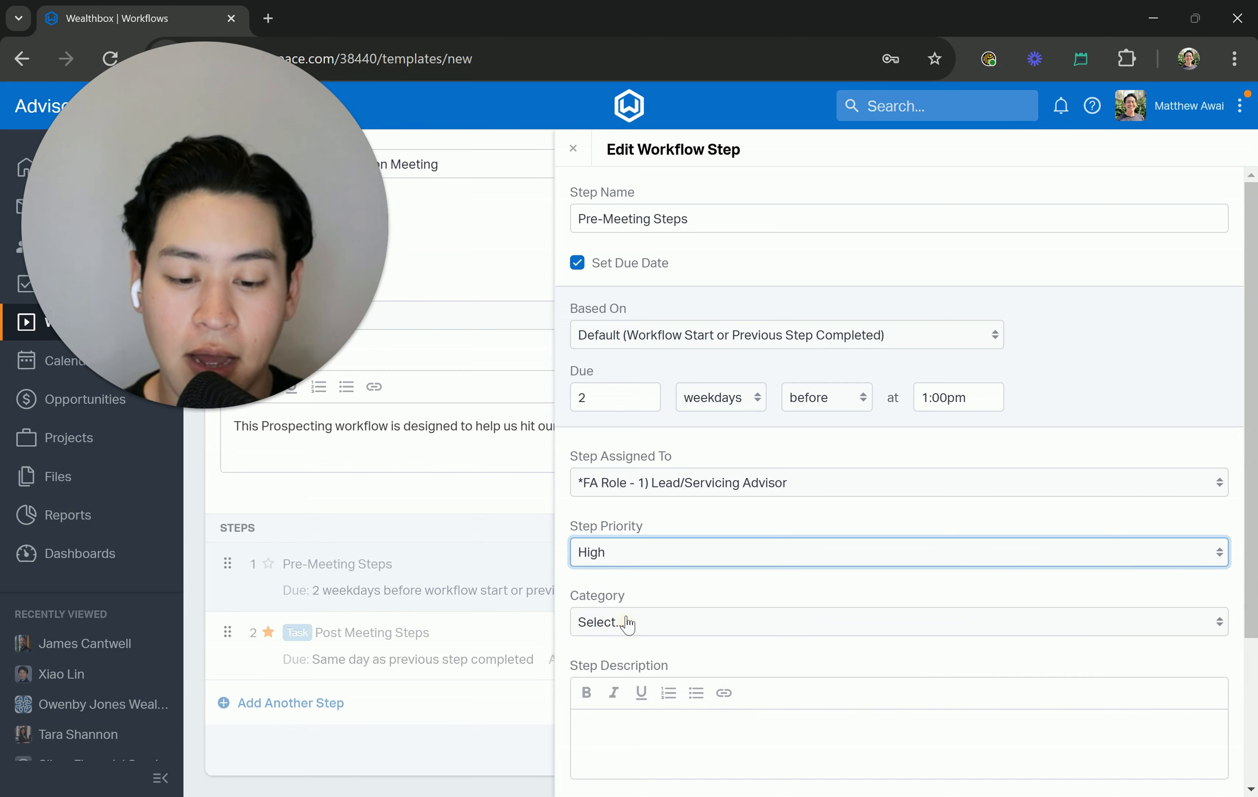
left_click(627, 622)
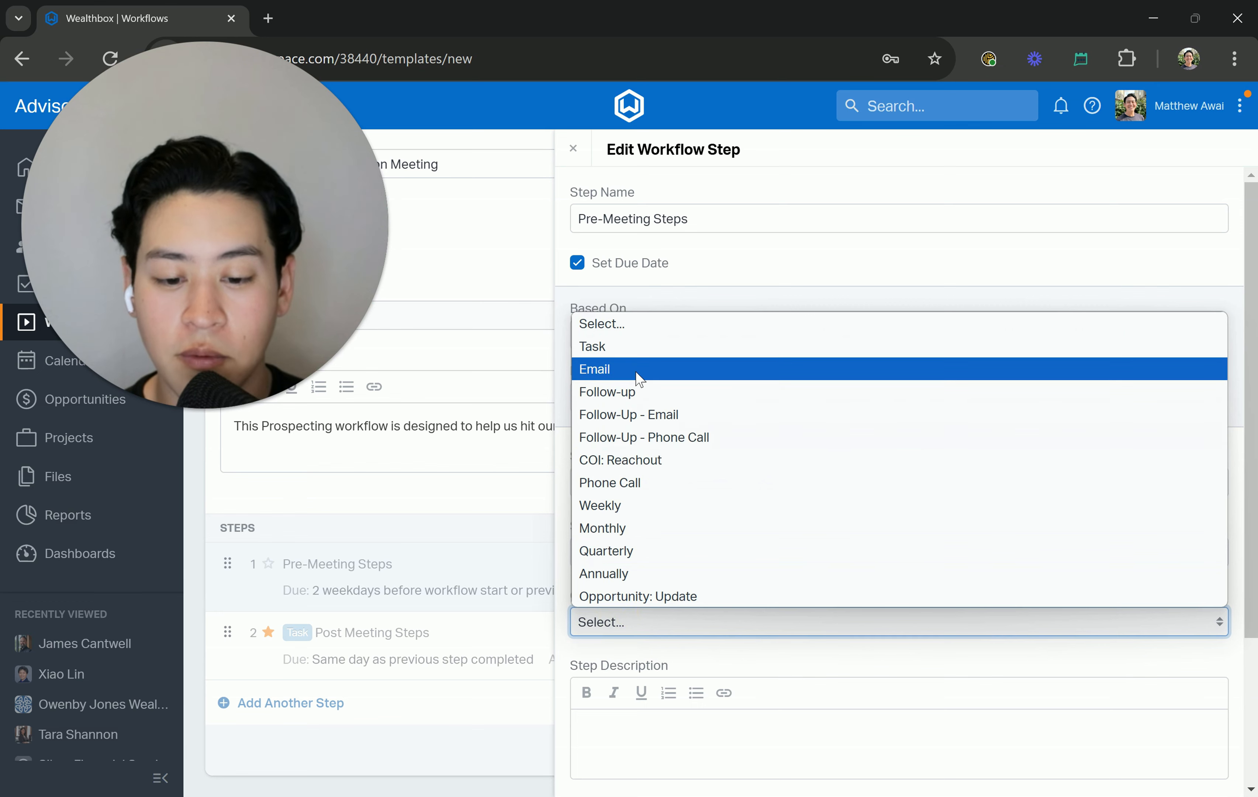
left_click(640, 346)
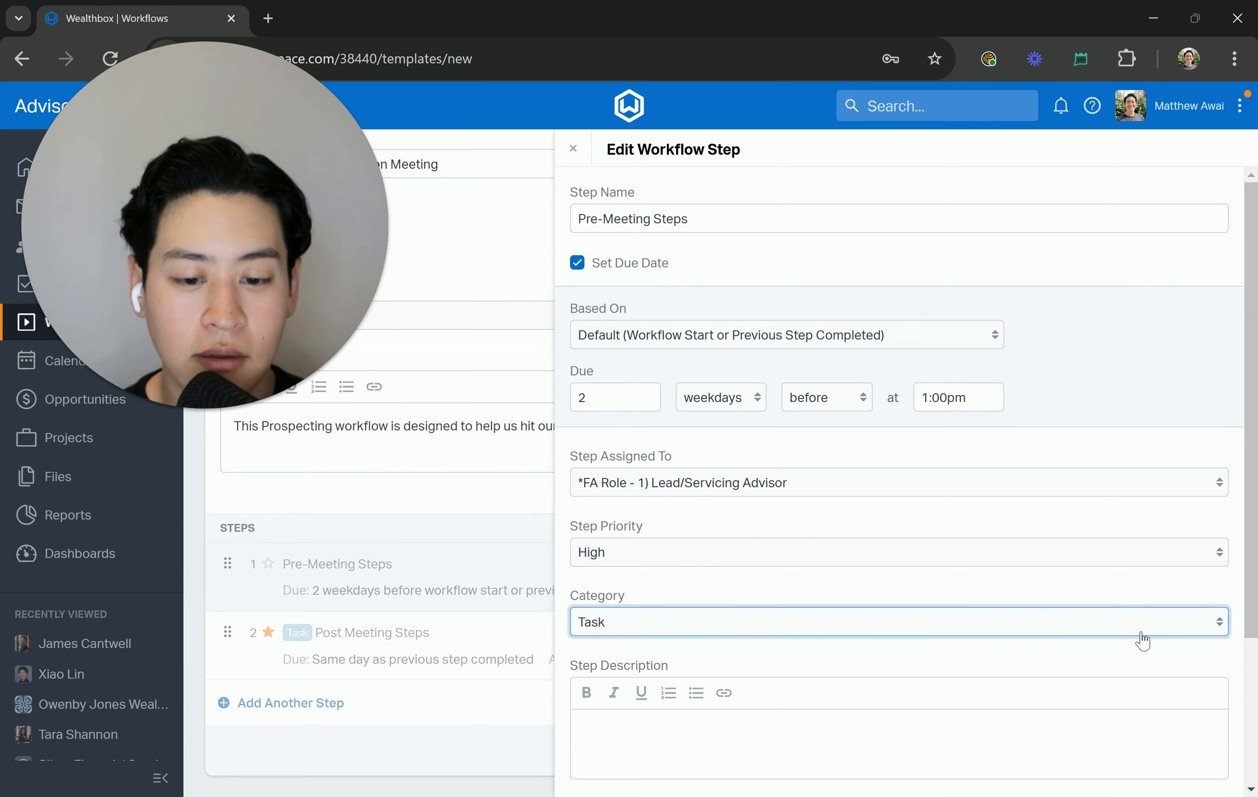
- Save the edited Pre-Meeting Steps and save the whole workflow template
scroll(1159, 685, "down", 5)
left_click(1209, 779)
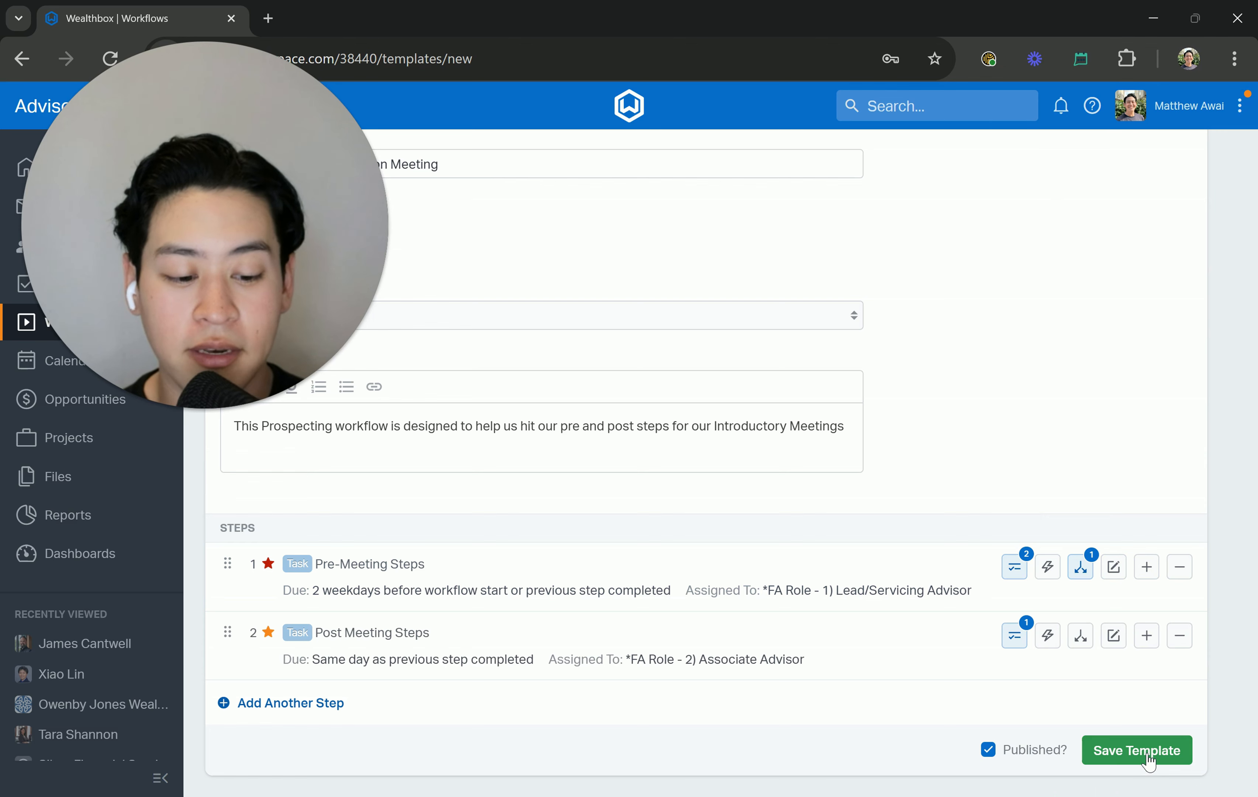
left_click(1148, 759)
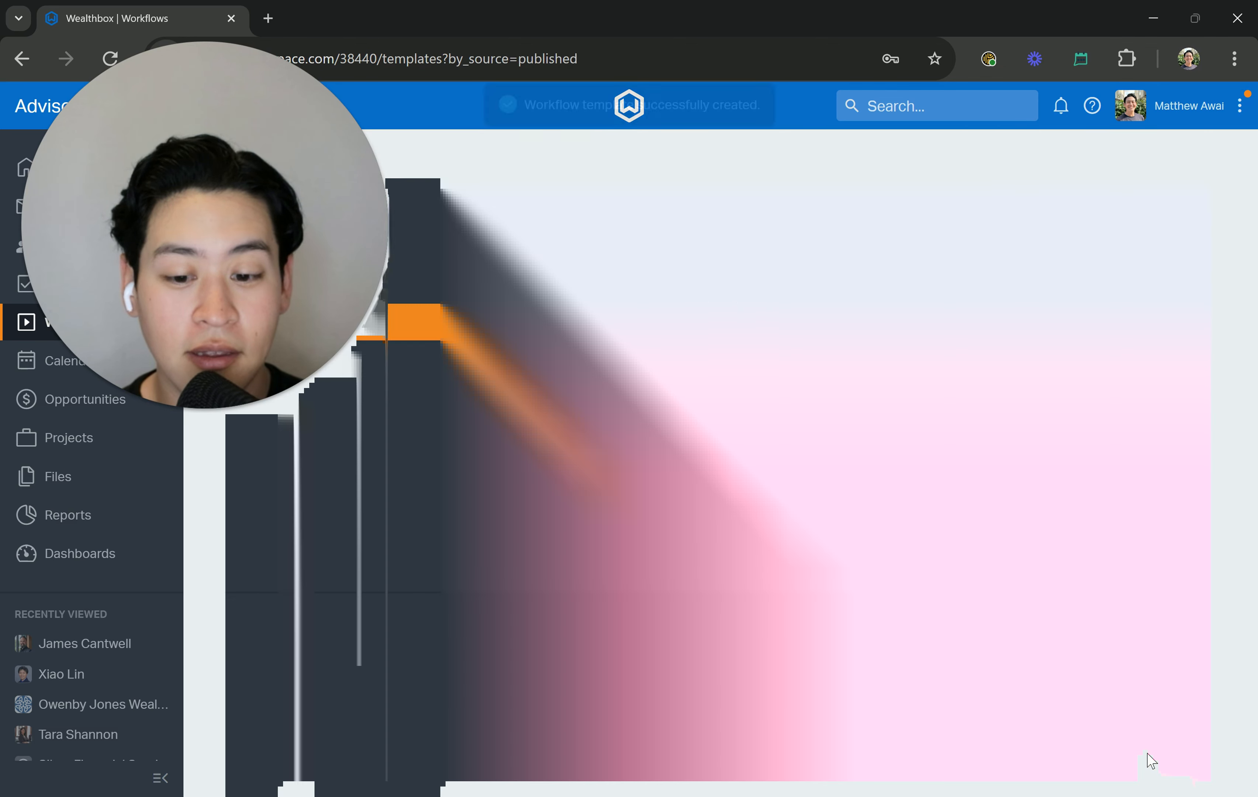